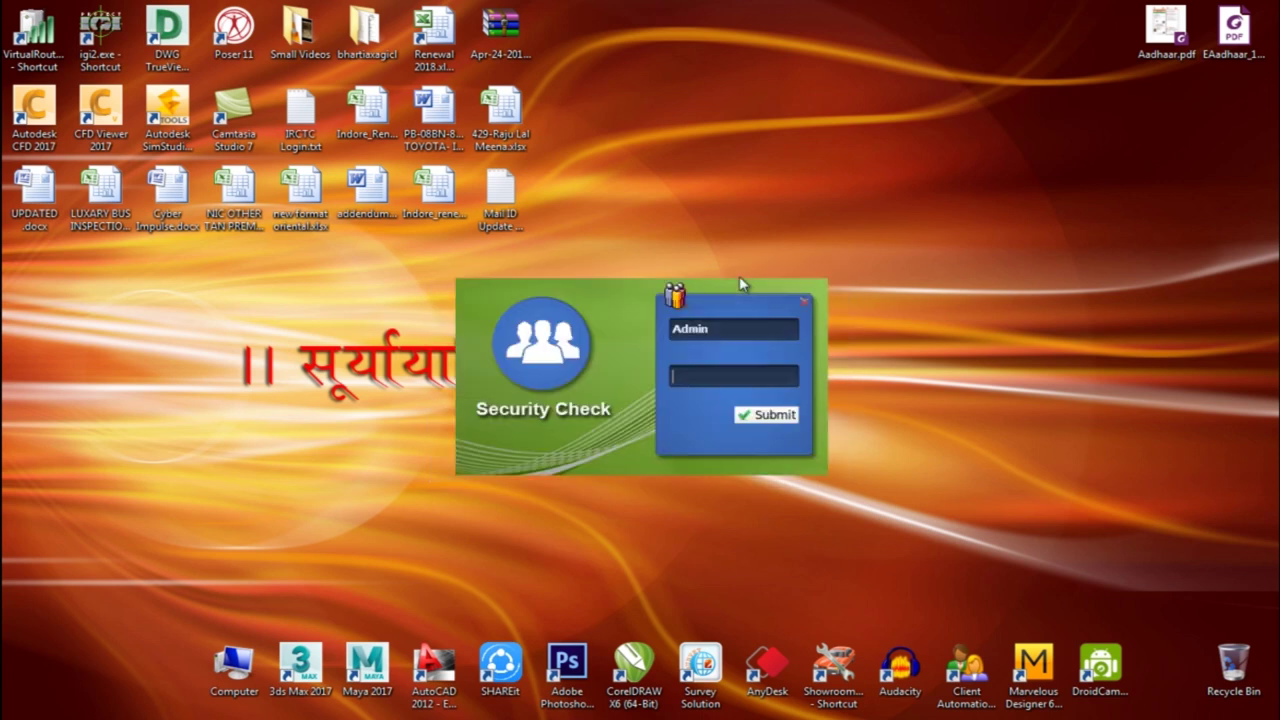
# Step: Log in to Survey Solution with the admin password to reach the Dashboard
pyautogui.press('Return')
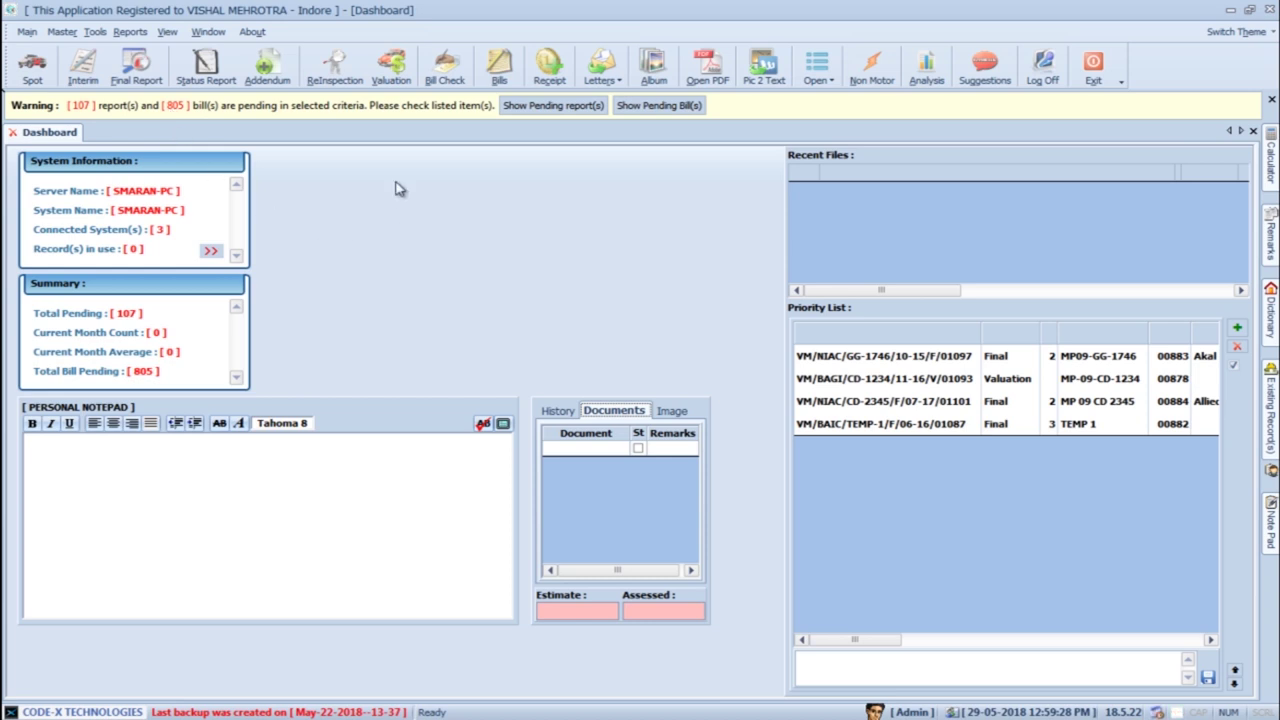
# Step: List and browse the 106 pending reports, then show the pending outstanding bills
pyautogui.click(511, 110)
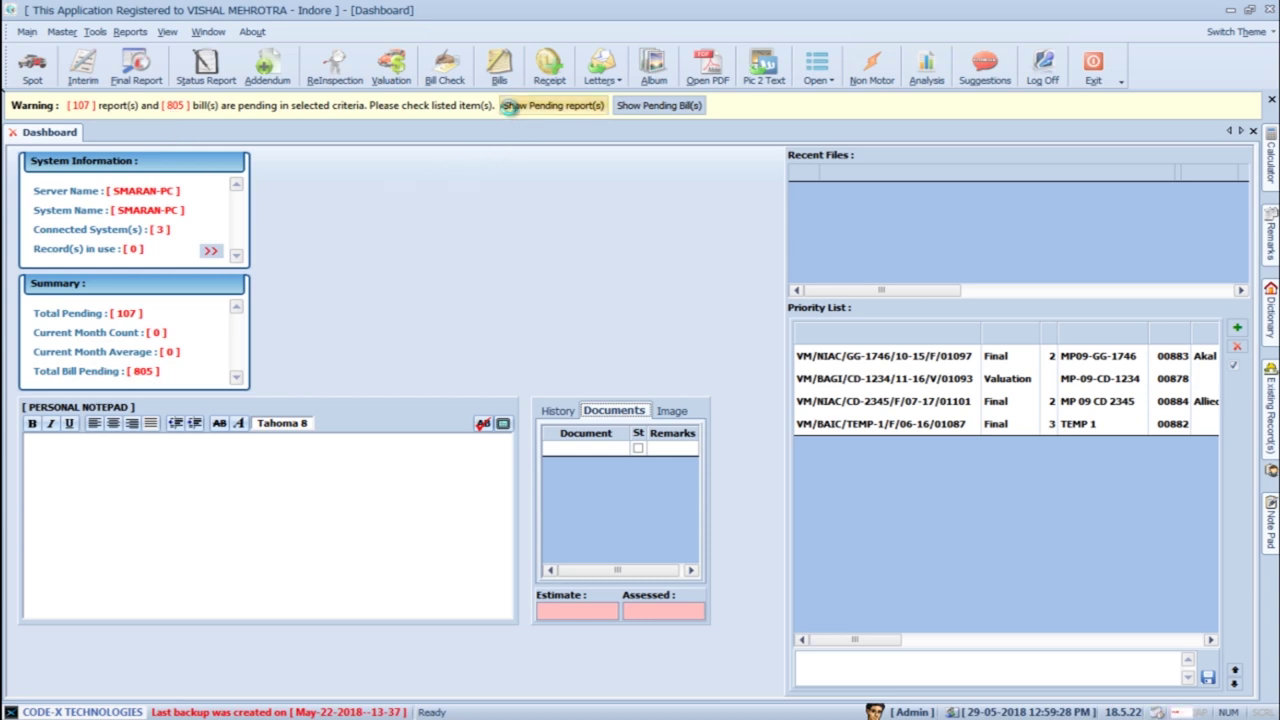
pyautogui.click(510, 226)
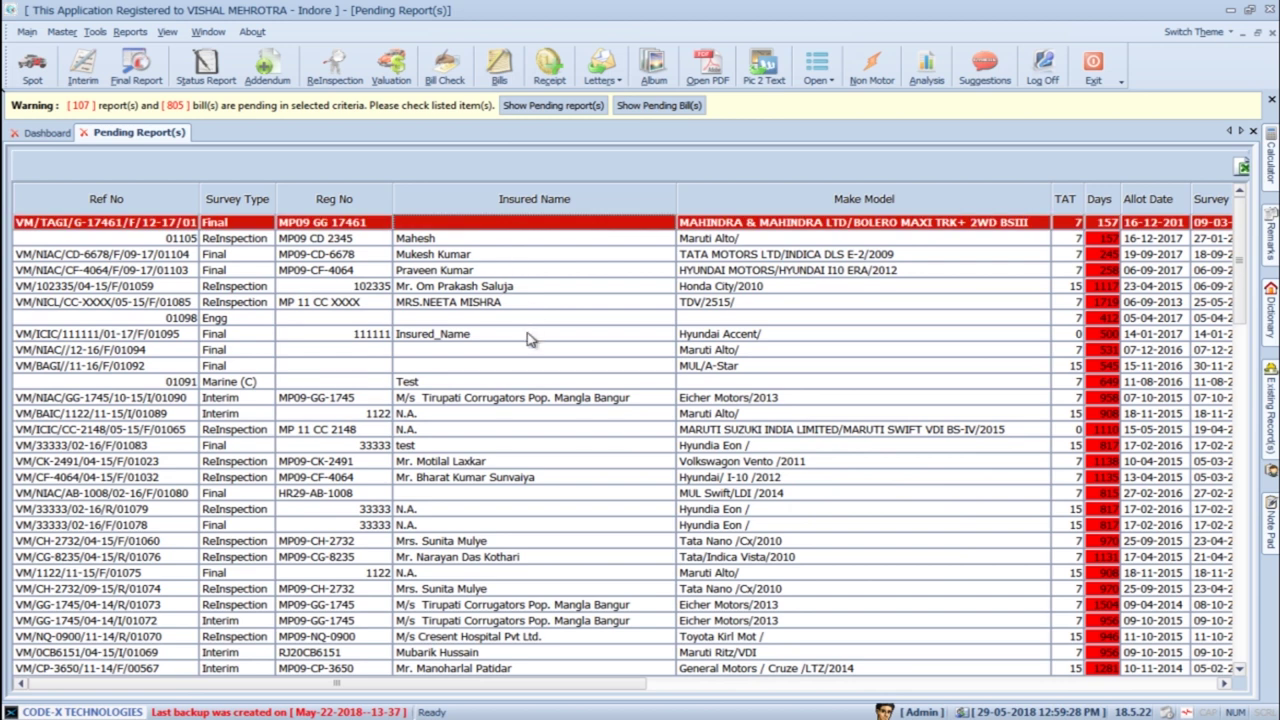
pyautogui.scroll(-7, 530, 340)
pyautogui.scroll(-13, 530, 342)
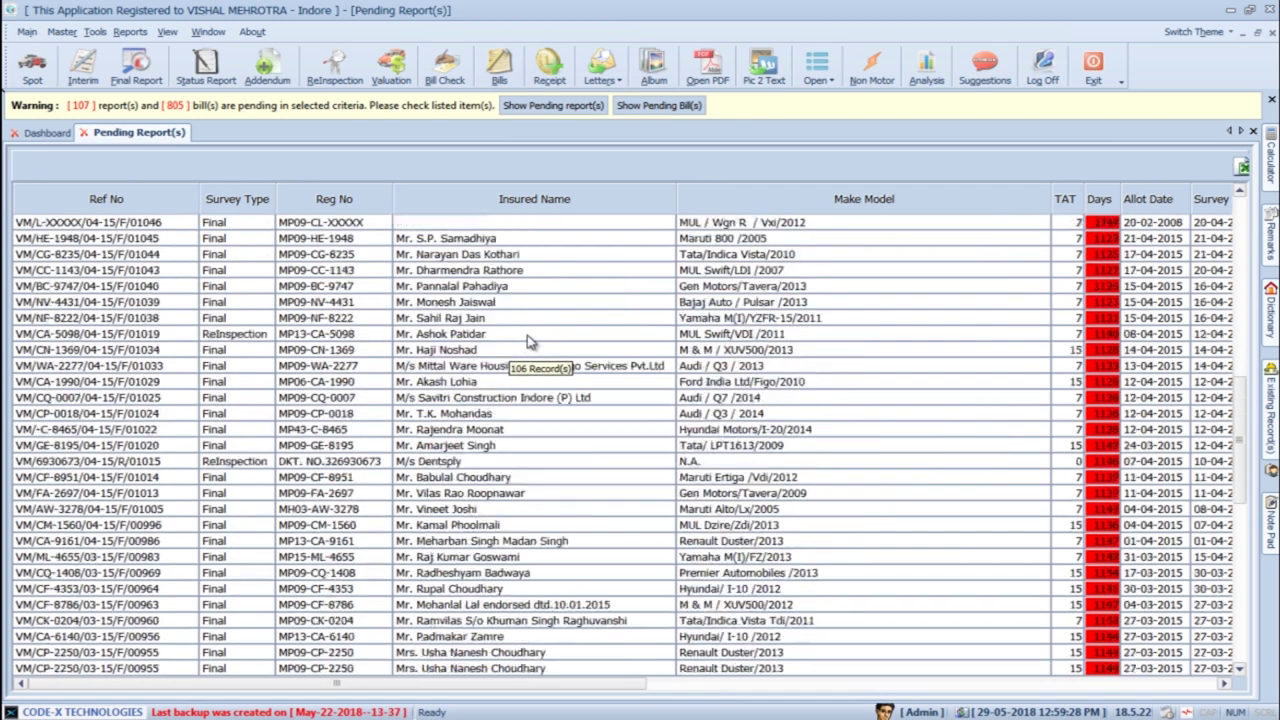
pyautogui.scroll(-4, 530, 342)
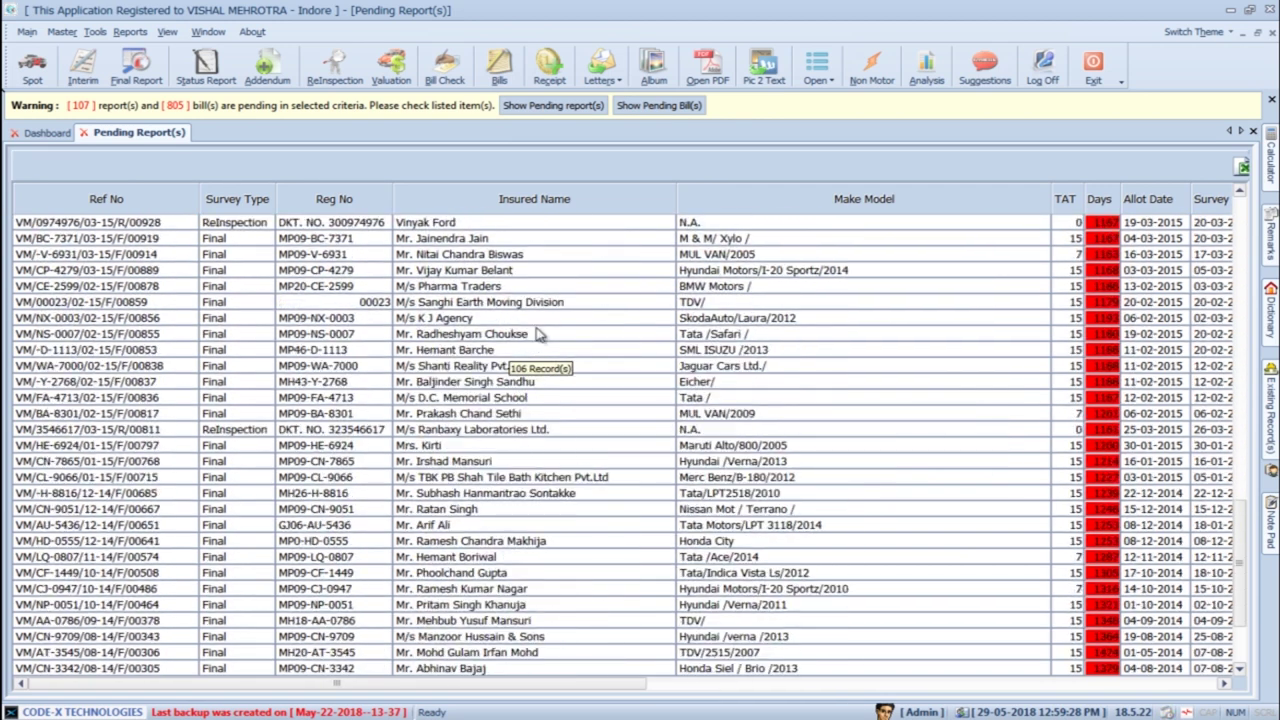
pyautogui.click(648, 113)
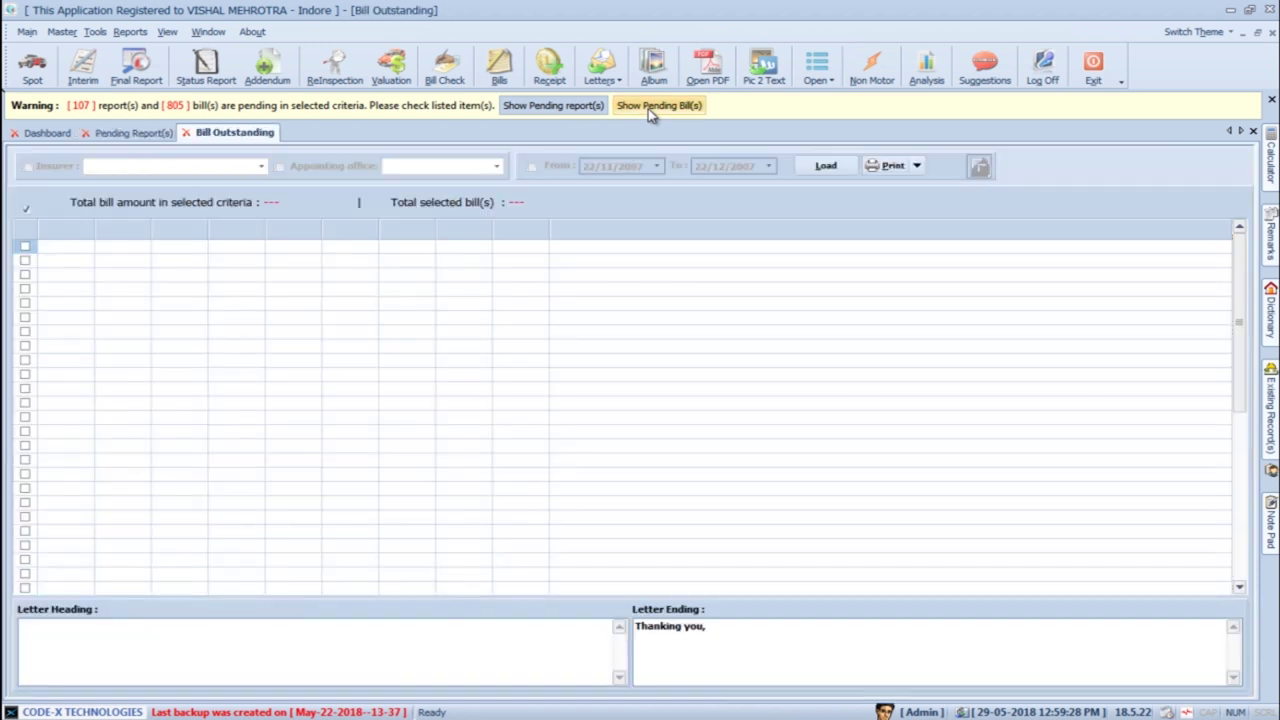
# Step: Load outstanding bills filtered to The New India Assurance Co. Ltd., D.O. 2,Indore
pyautogui.click(28, 167)
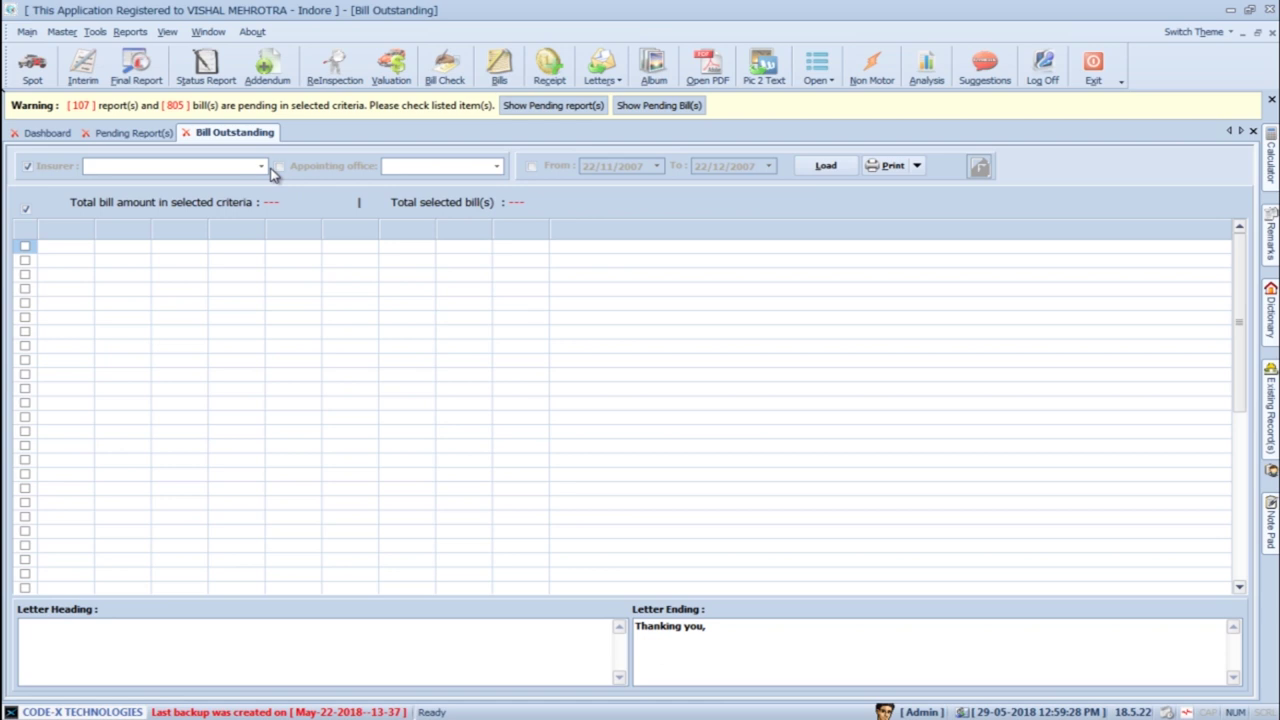
pyautogui.click(262, 167)
pyautogui.scroll(-1, 203, 230)
pyautogui.scroll(-1, 195, 240)
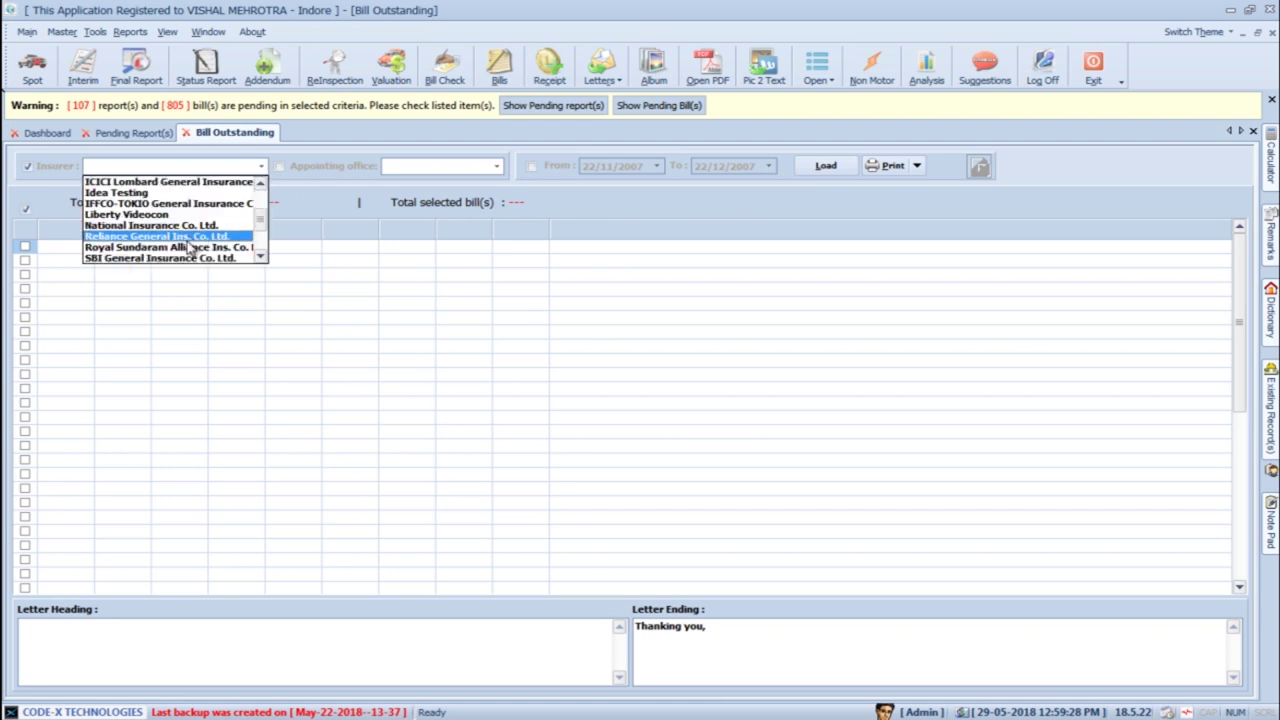
pyautogui.scroll(-2, 190, 248)
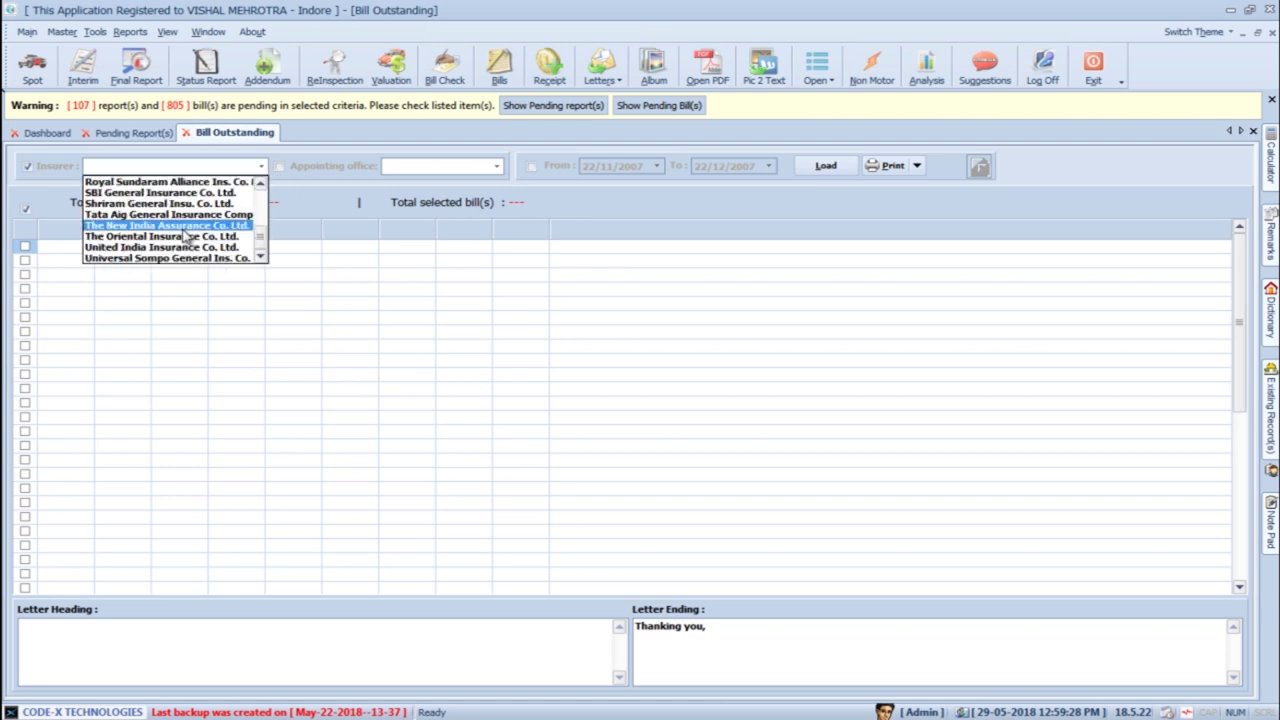
pyautogui.click(184, 226)
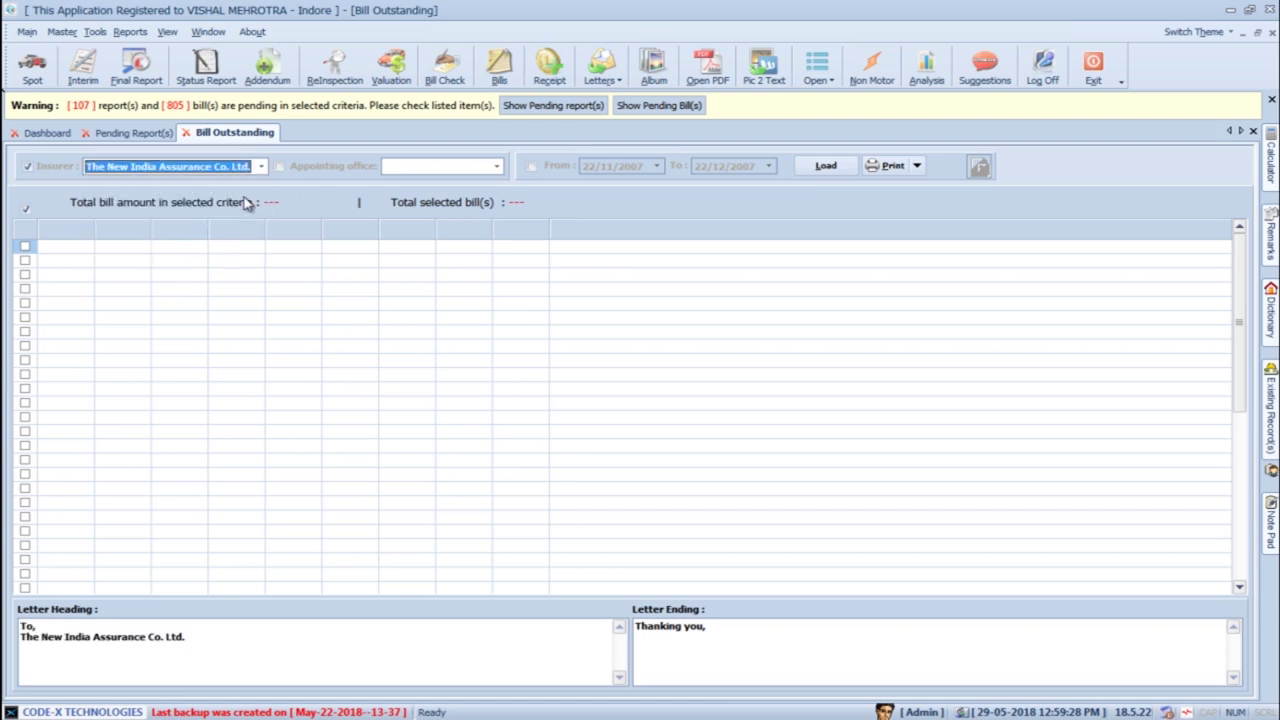
pyautogui.click(493, 170)
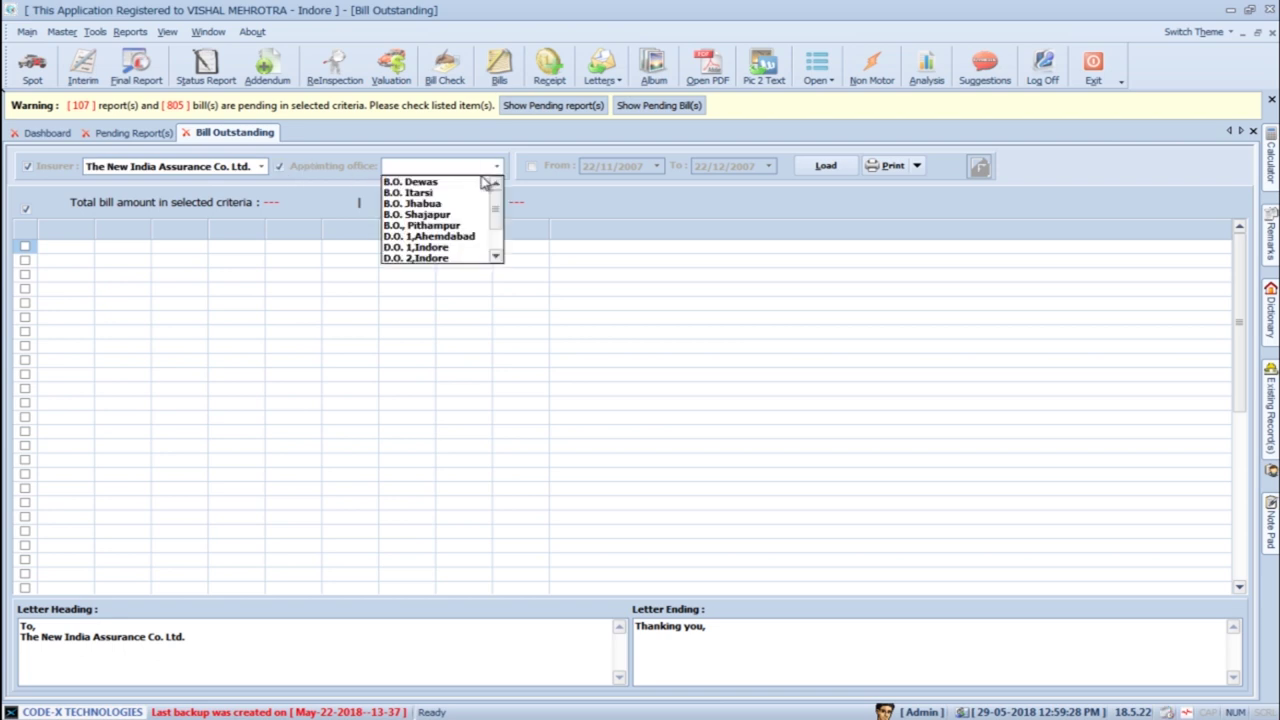
pyautogui.click(428, 258)
pyautogui.click(826, 168)
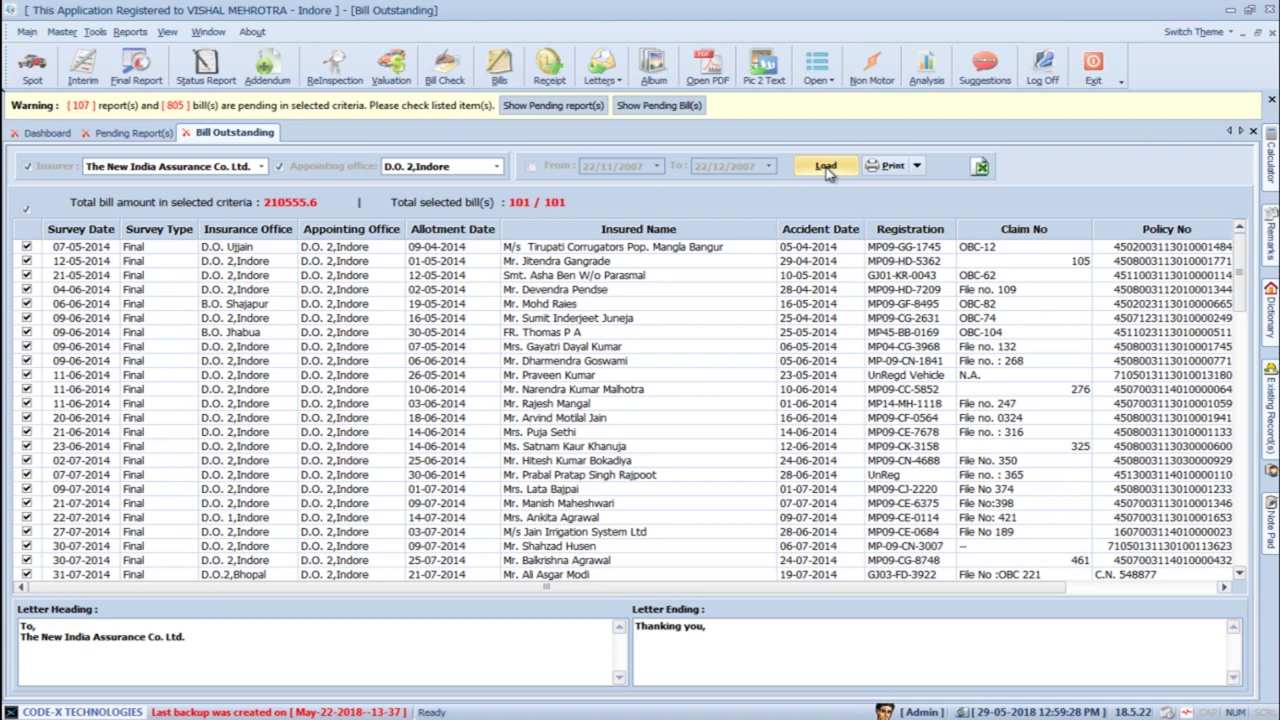
# Step: Review the 101 loaded bills and close the Bill Outstanding and Pending Report(s) tabs
pyautogui.scroll(-9, 722, 290)
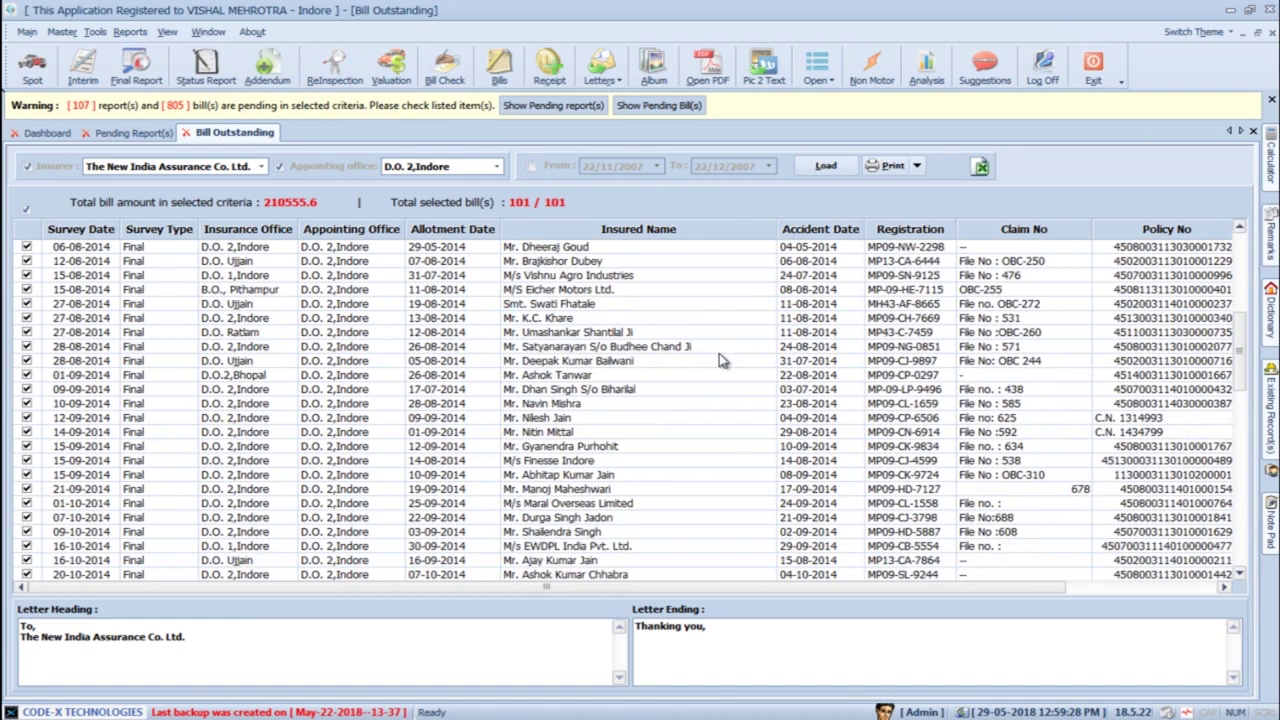
pyautogui.click(1253, 131)
pyautogui.click(1253, 131)
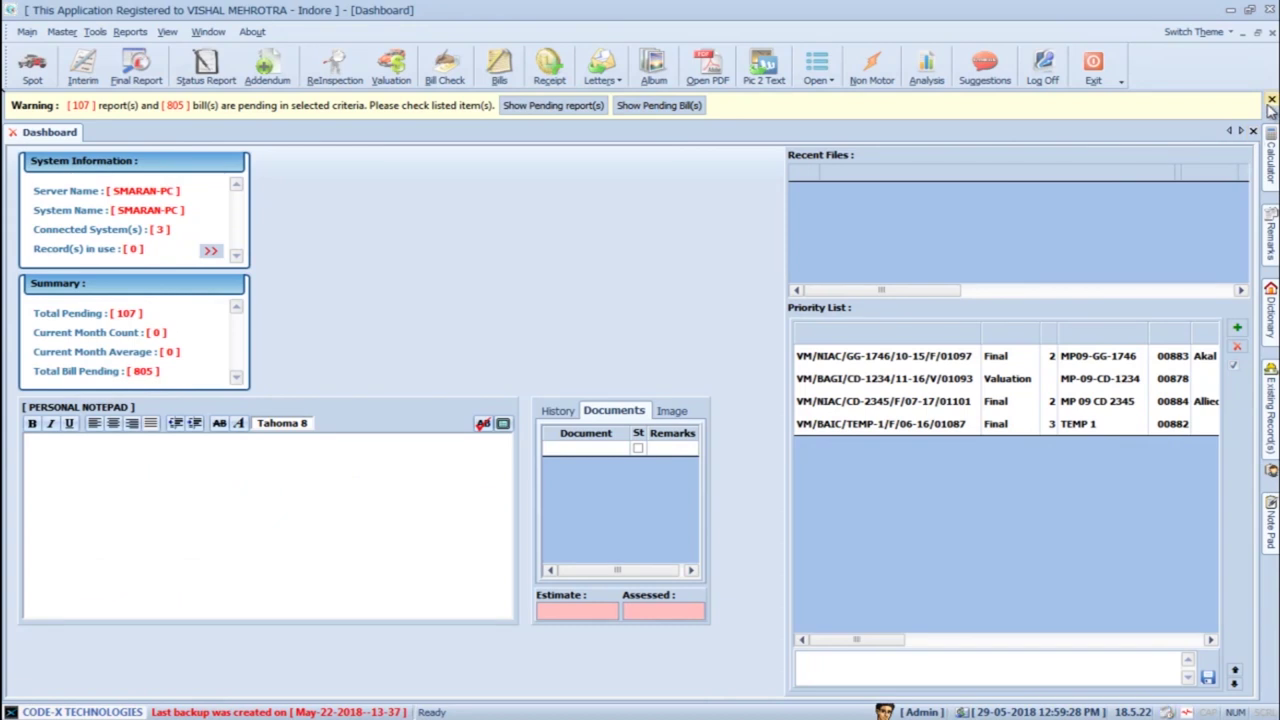
# Step: Dismiss the pending-reports warning and show All reports in the Existing Record(s) panel
pyautogui.click(1272, 101)
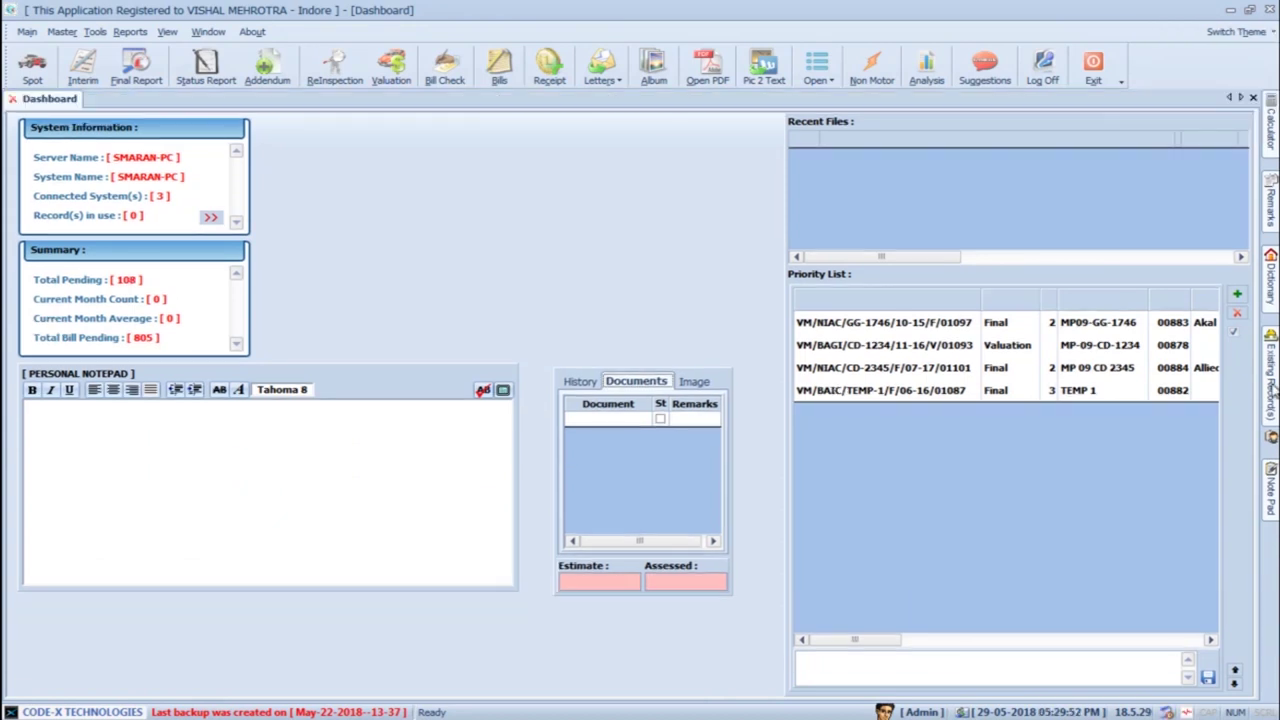
pyautogui.click(1270, 378)
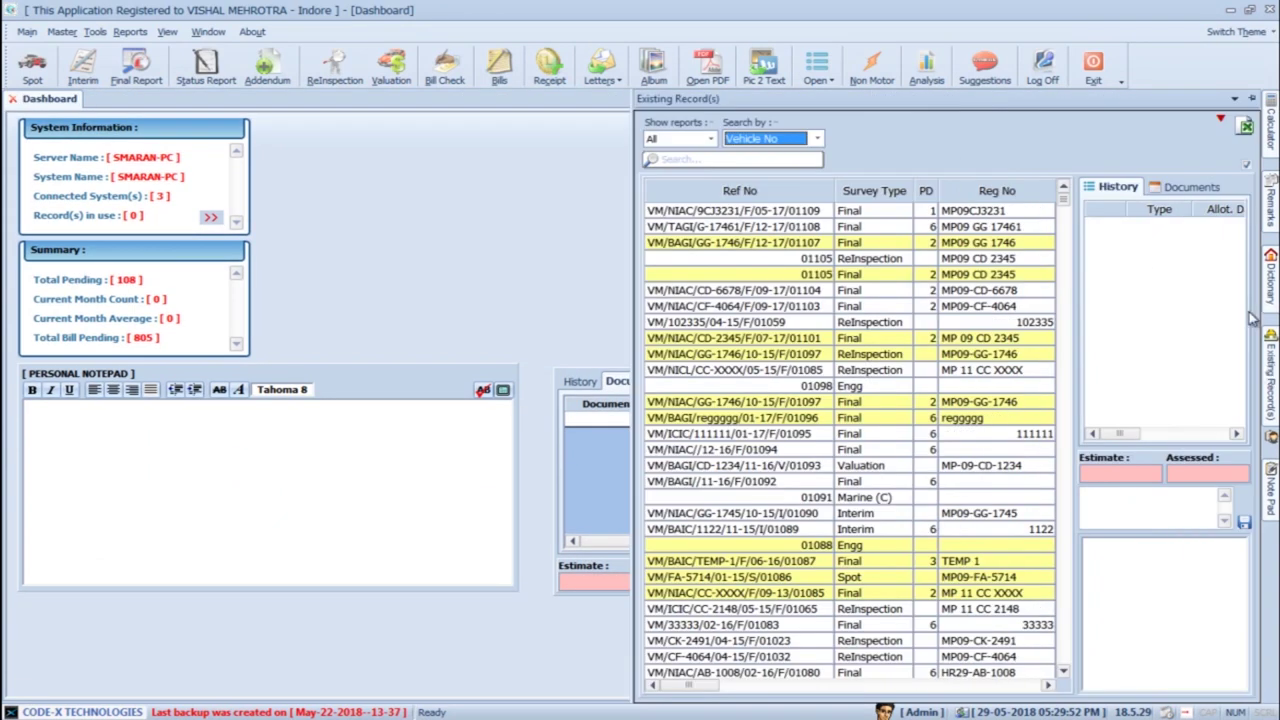
pyautogui.click(708, 140)
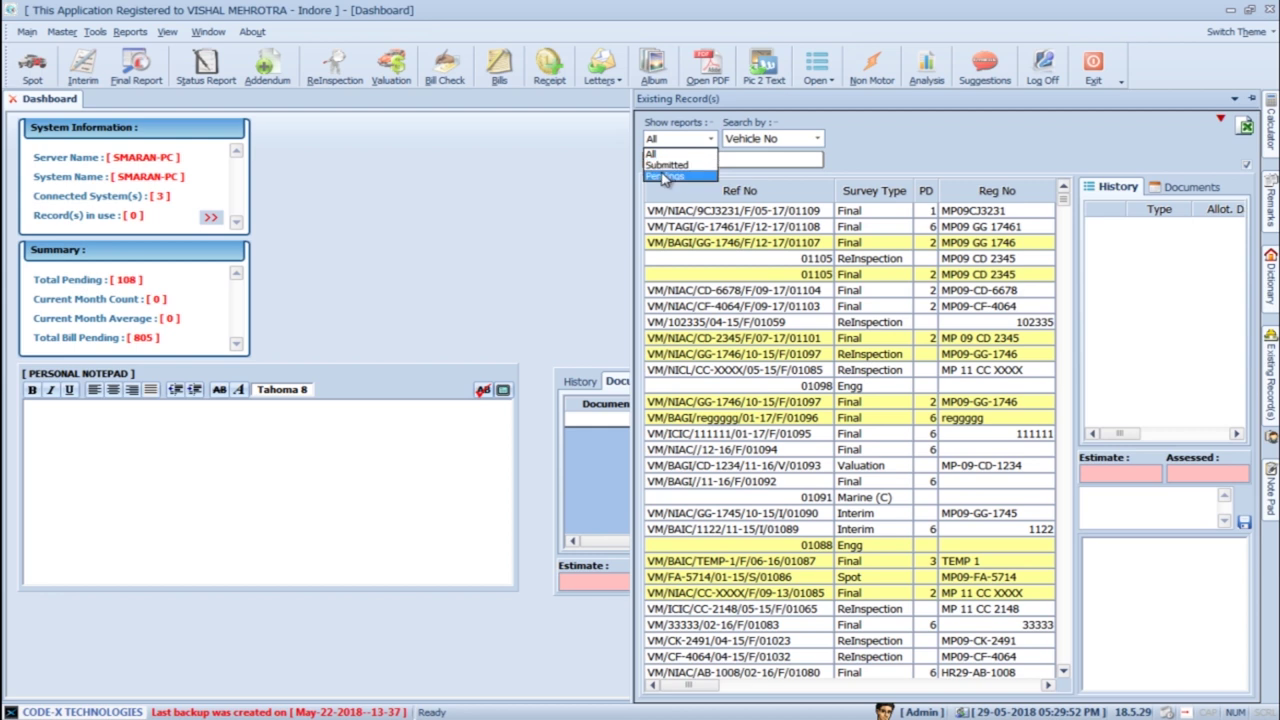
pyautogui.click(660, 155)
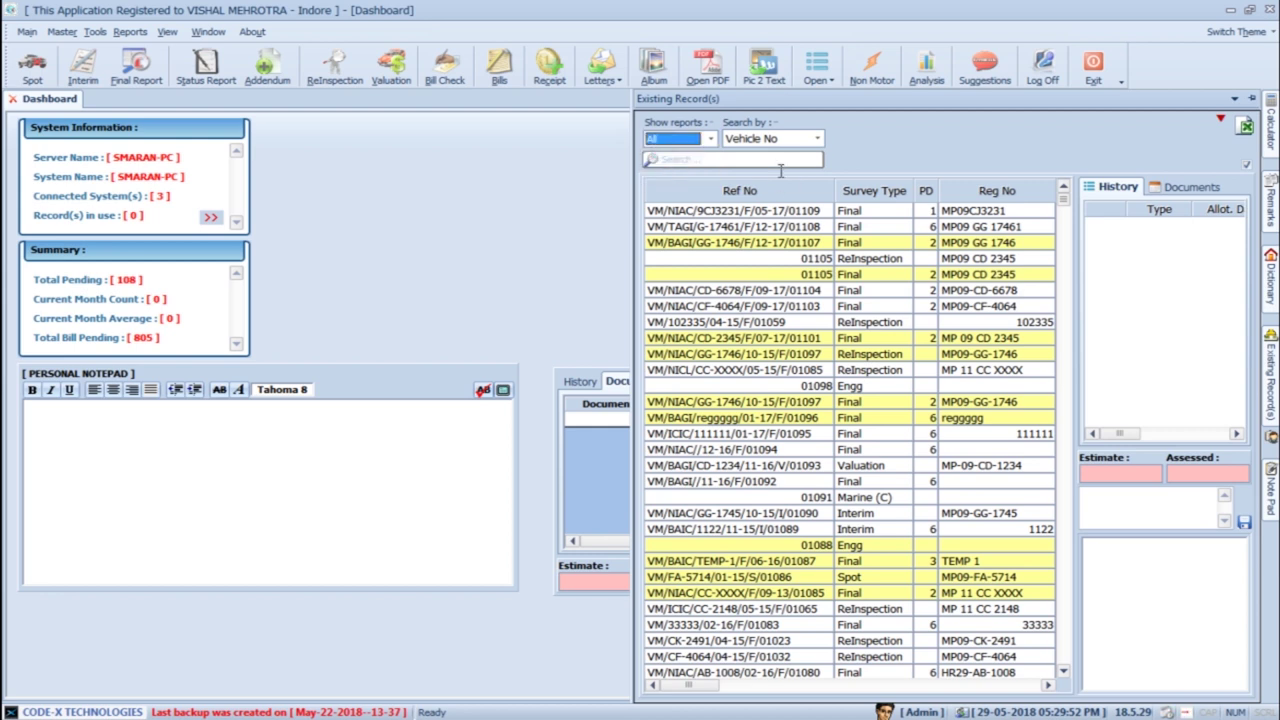
# Step: Browse the MP09 GG 1746, MP09-GG-1746 and reggggg records and their Final, Album and Bill history entries
pyautogui.click(788, 245)
pyautogui.click(806, 402)
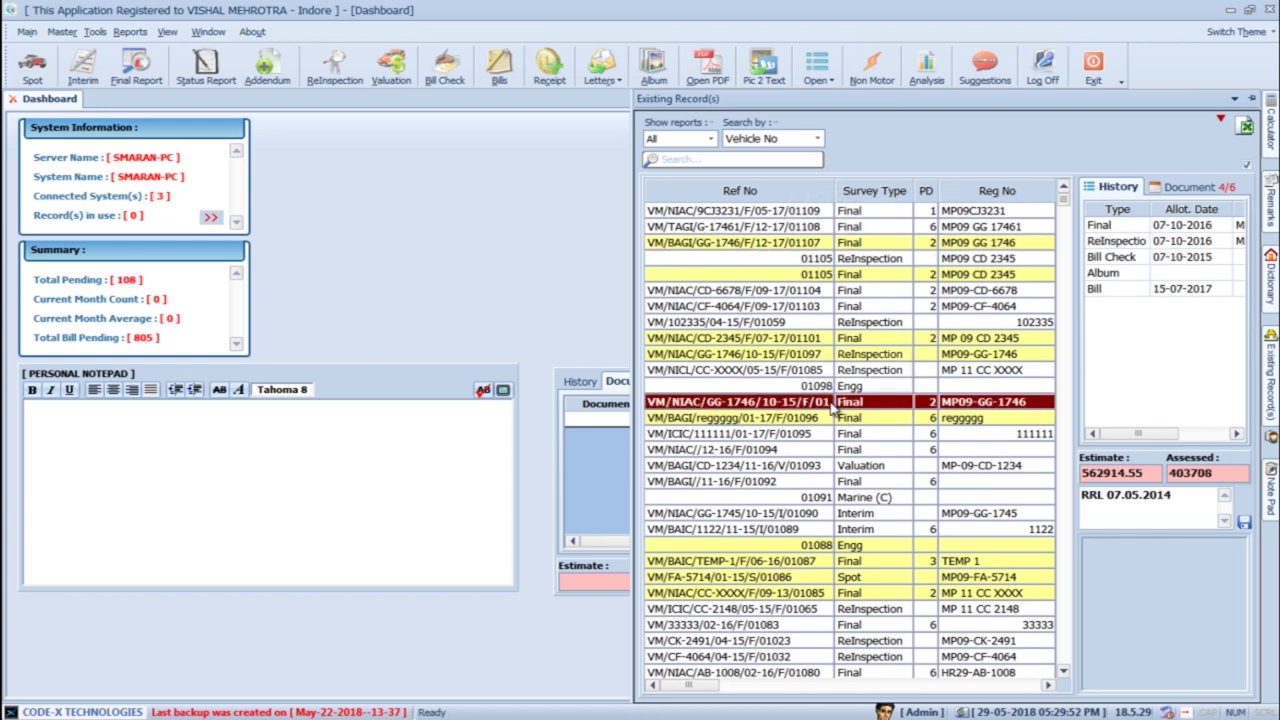
pyautogui.click(826, 418)
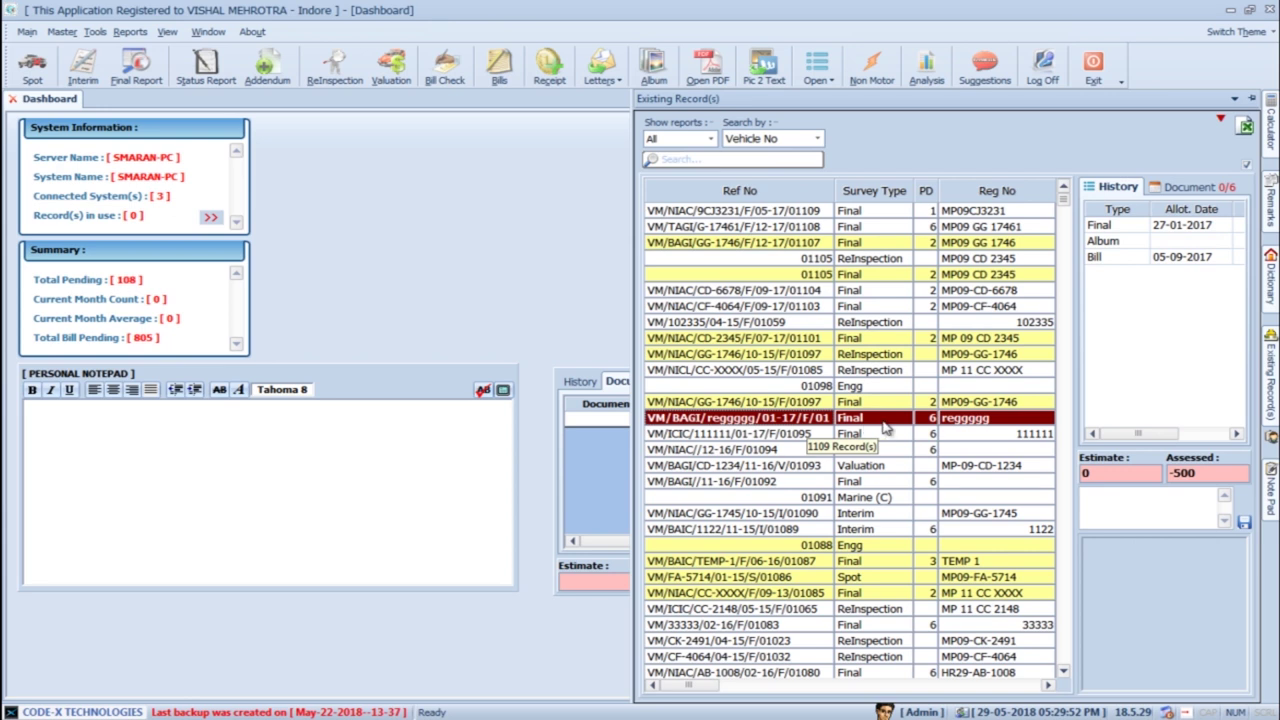
pyautogui.click(1118, 228)
pyautogui.click(1118, 242)
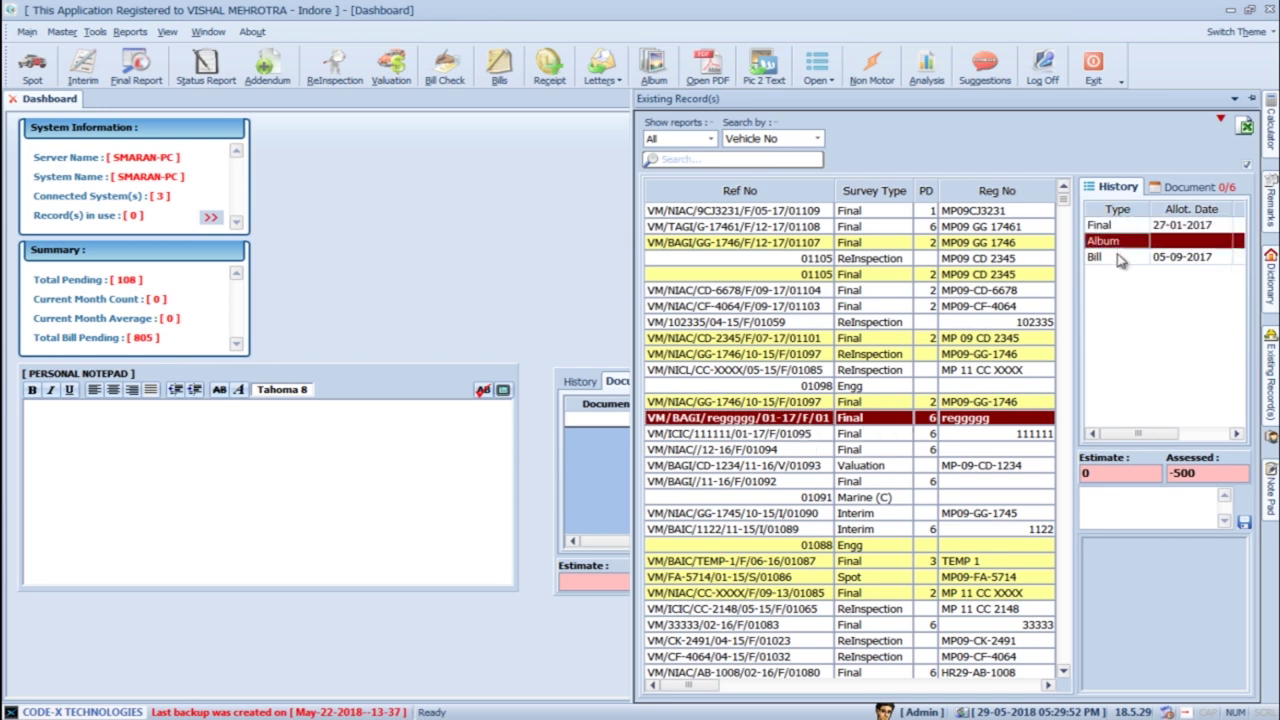
pyautogui.click(1120, 258)
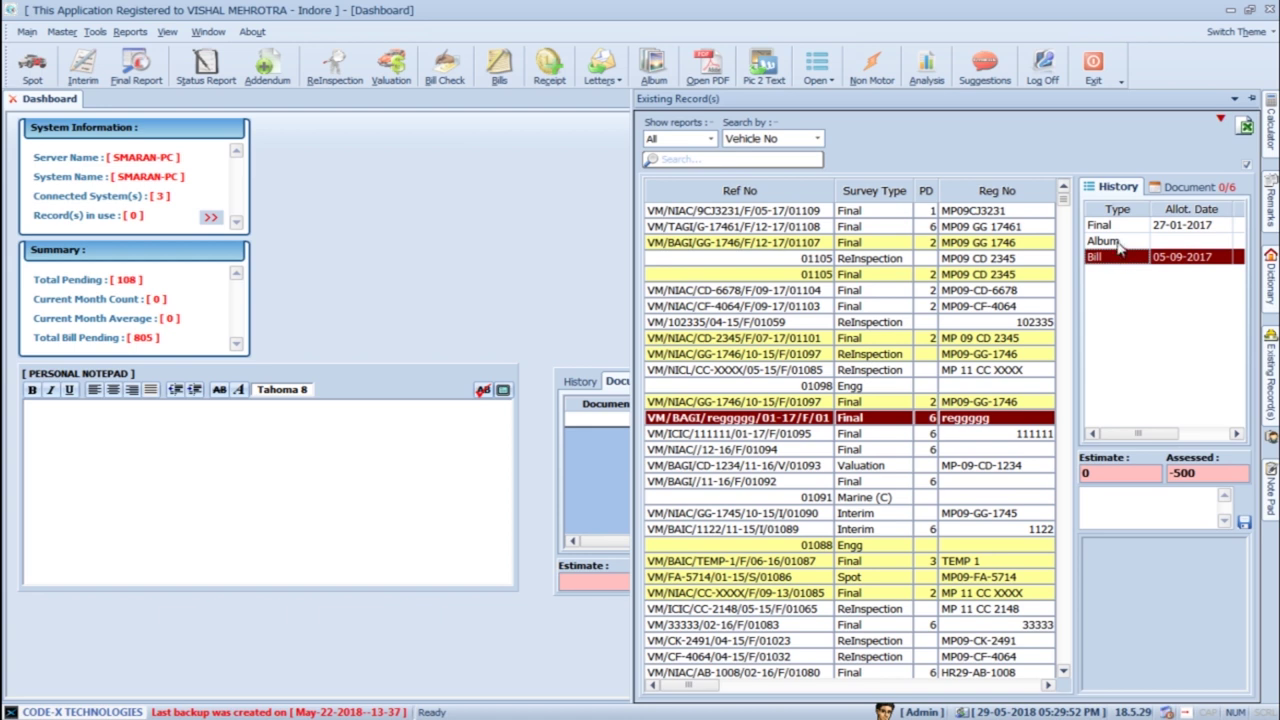
pyautogui.click(1118, 243)
pyautogui.click(1121, 262)
# Step: Inspect the 74545.74 estimate, 38775 assessed amount and the MP 11 CC XXXX remark, then reopen MP09 GG 1746
pyautogui.click(1085, 472)
pyautogui.click(1170, 473)
pyautogui.click(880, 593)
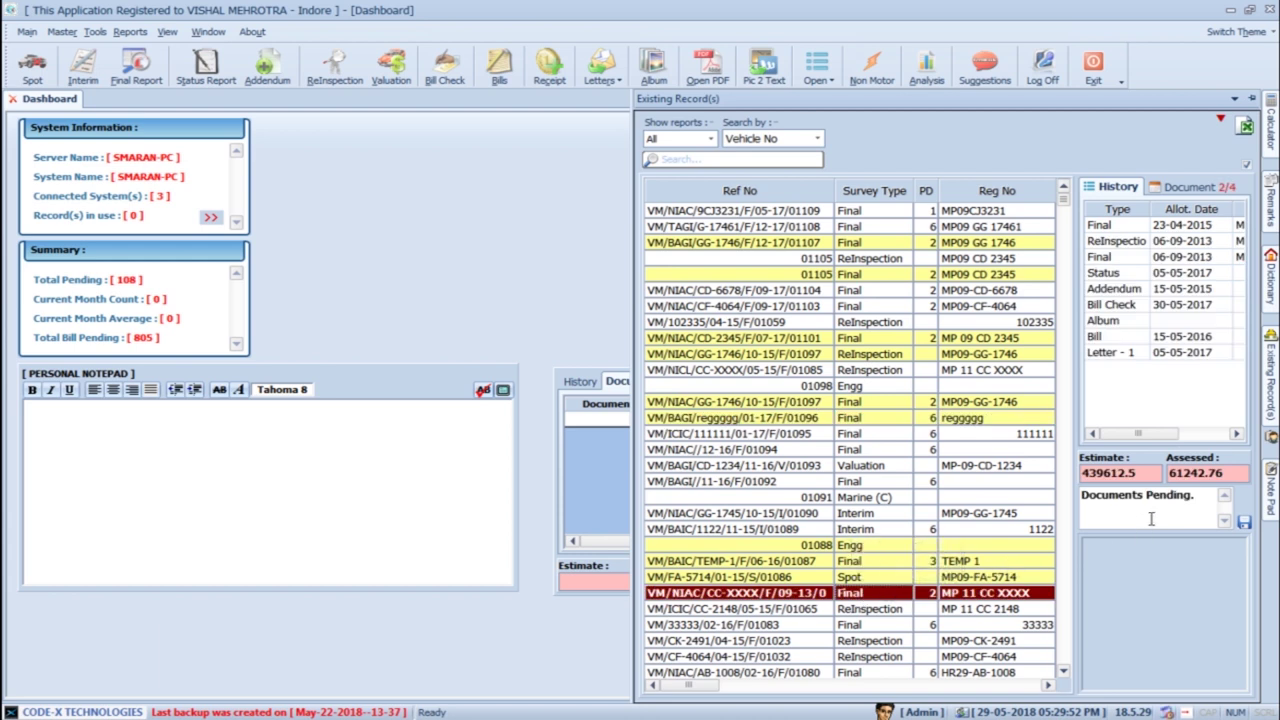
pyautogui.moveTo(1170, 497); pyautogui.dragTo(1080, 497)
pyautogui.click(1198, 501)
pyautogui.moveTo(1198, 501); pyautogui.dragTo(1077, 497)
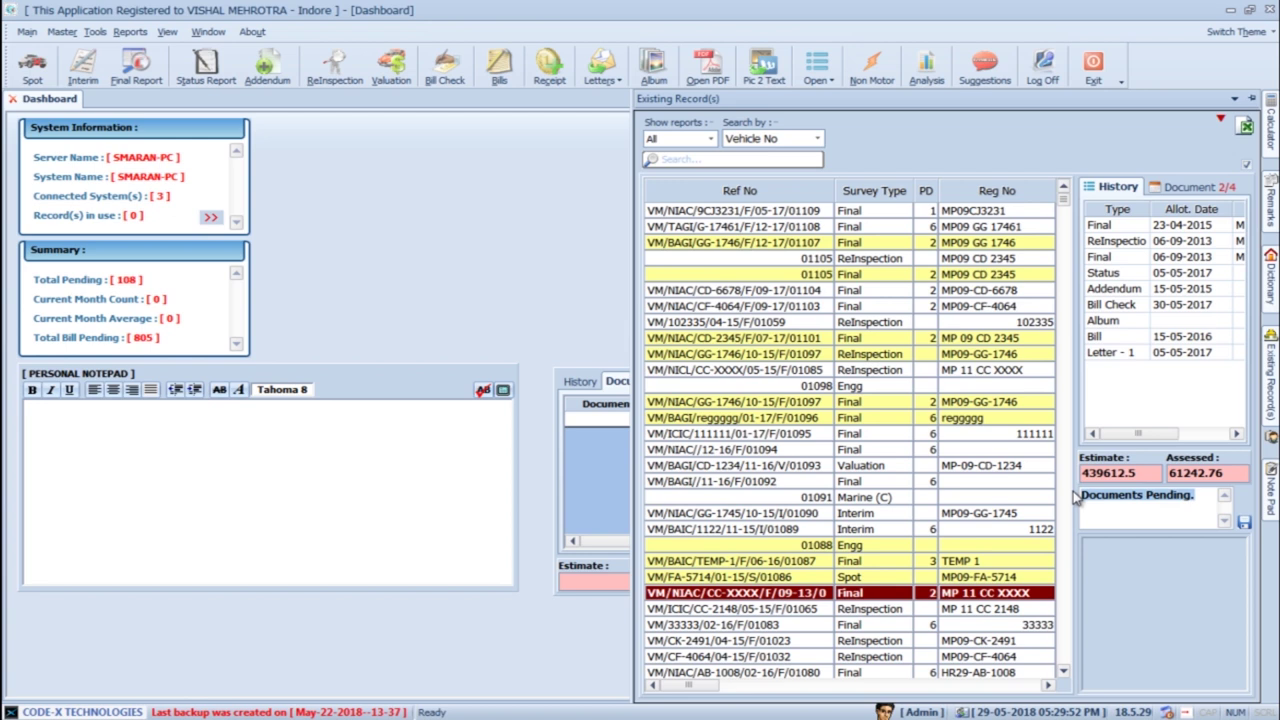
pyautogui.click(868, 243)
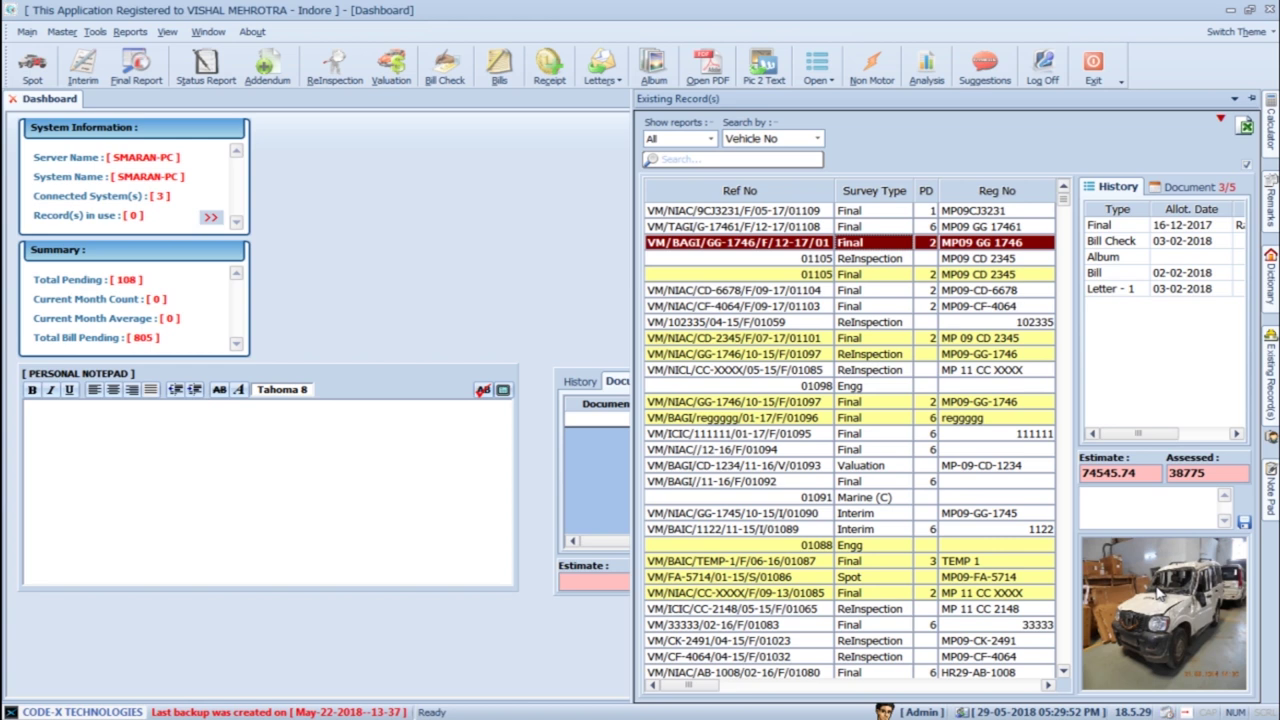
# Step: Check the record's document checklist, then start a new Final Report dated 29/05/2018
pyautogui.click(1183, 190)
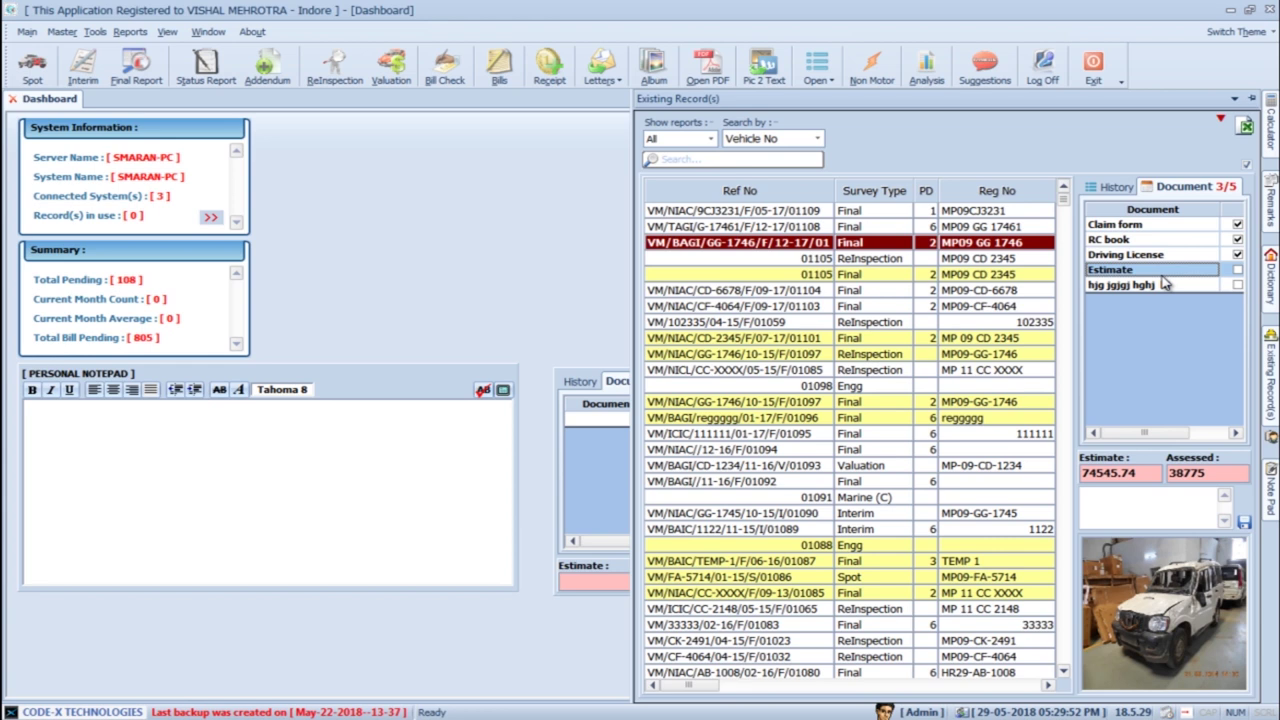
pyautogui.click(136, 66)
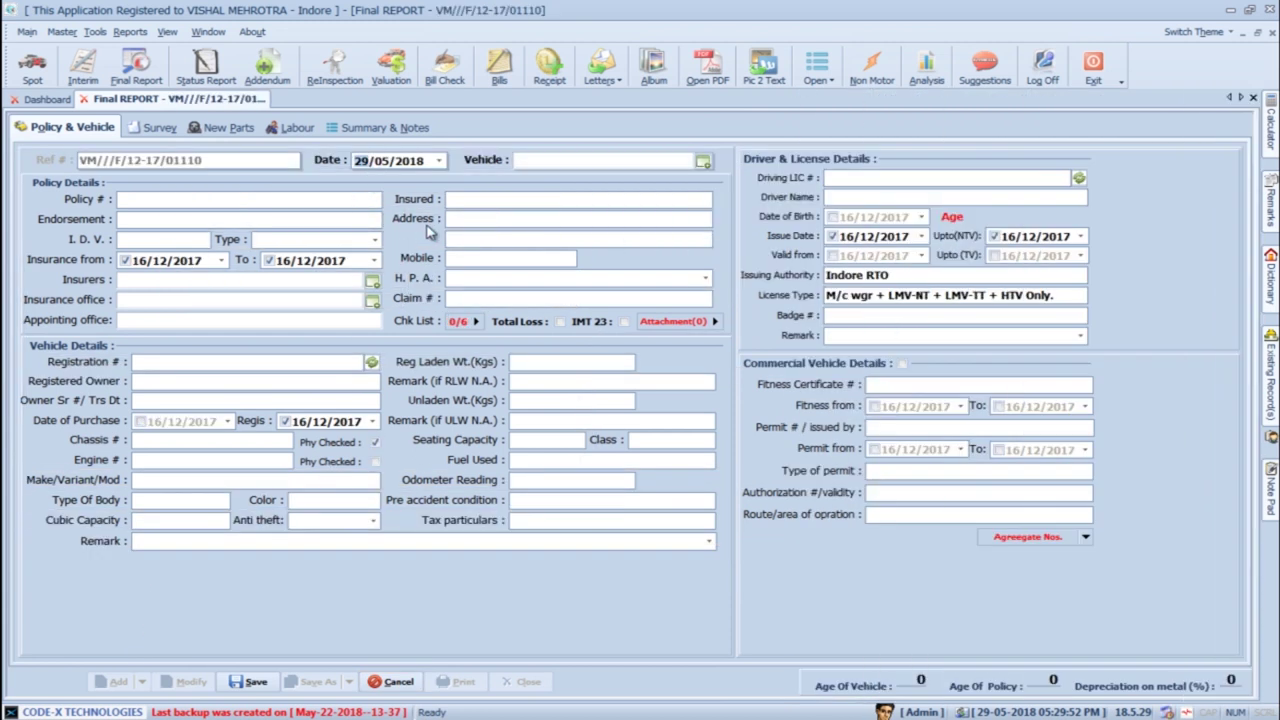
# Step: Select Wagon R as the vehicle to auto-fill its details, then open Vehicle Master
pyautogui.click(683, 161)
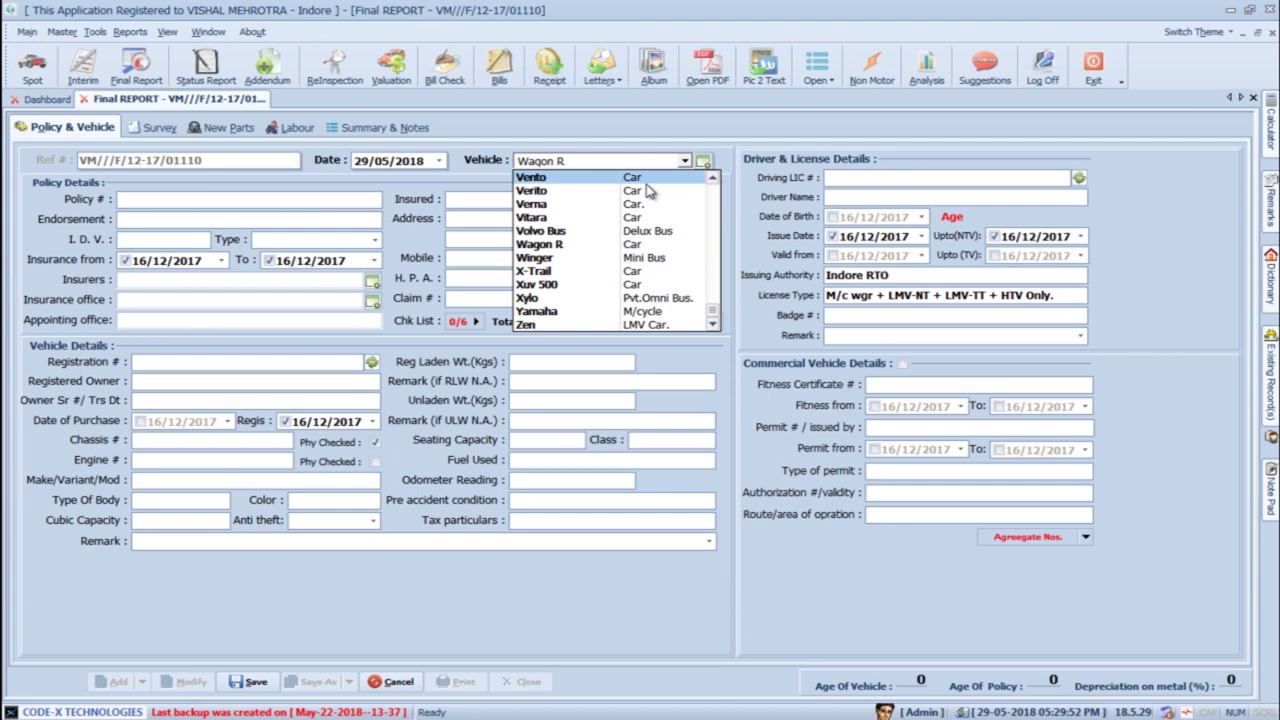
pyautogui.click(557, 246)
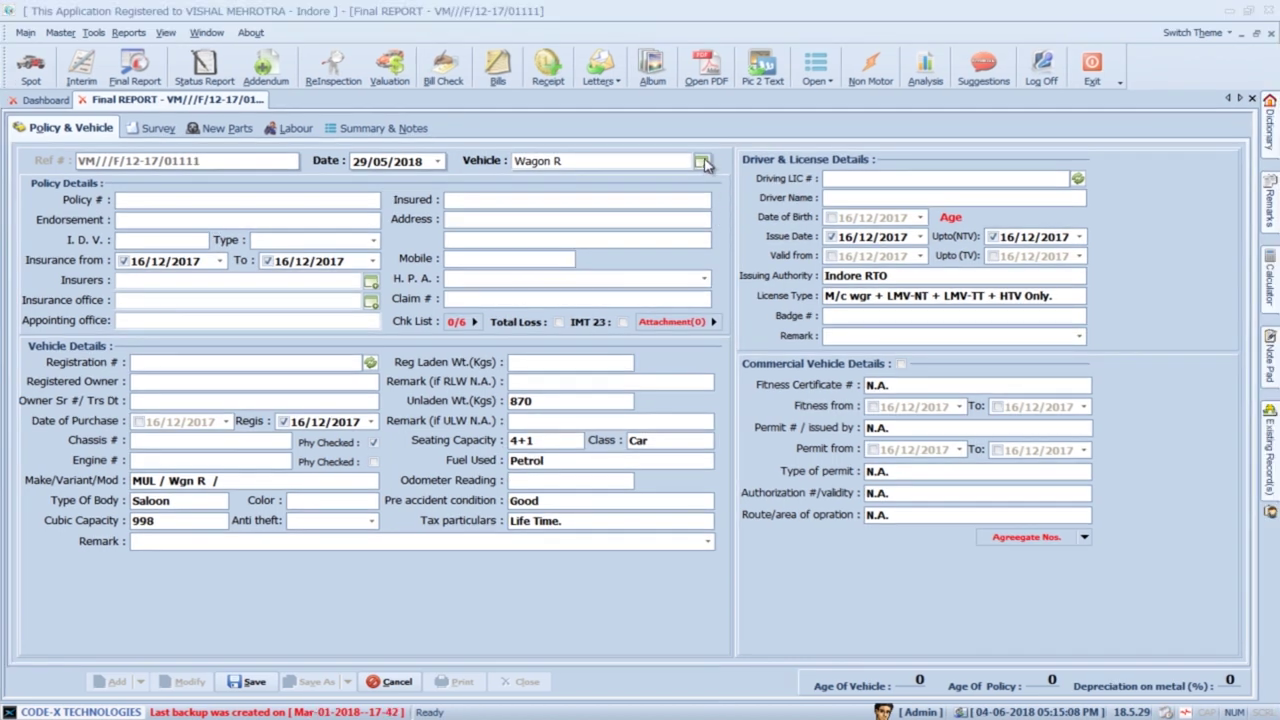
pyautogui.click(702, 161)
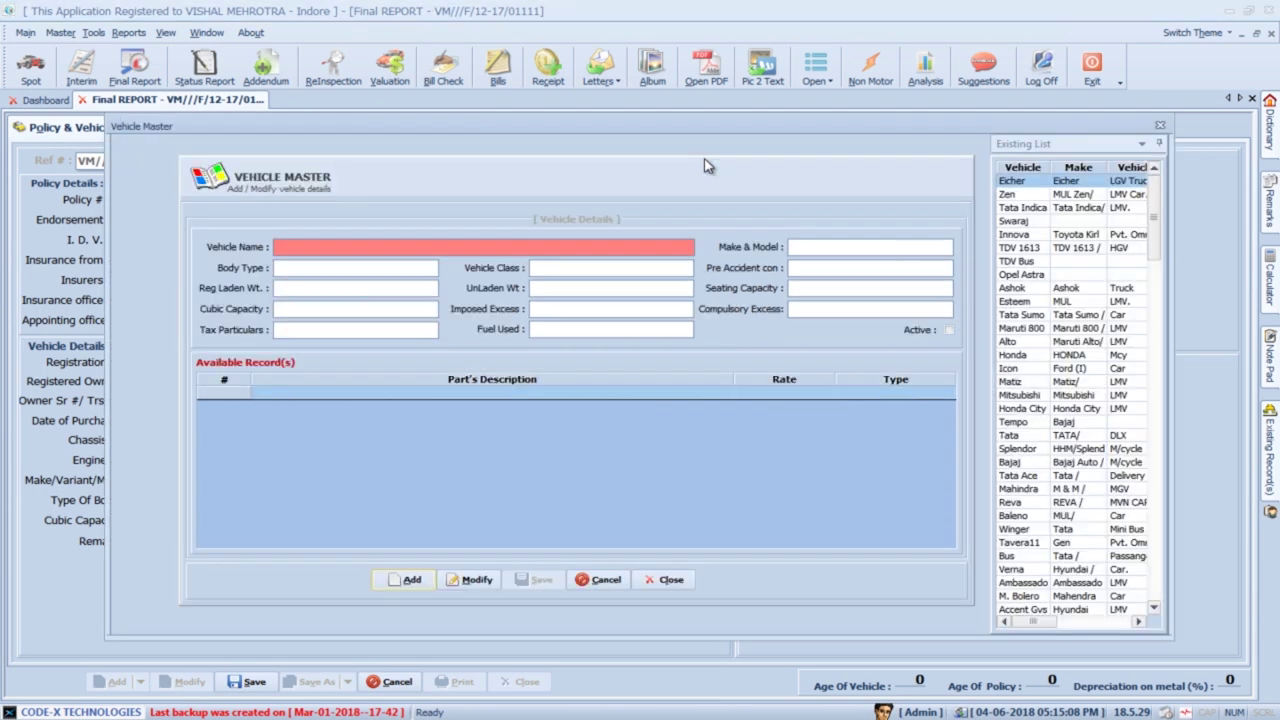
# Step: Start a new Vehicle Master record and step through its fields to Fuel Used
pyautogui.click(388, 588)
pyautogui.click(363, 250)
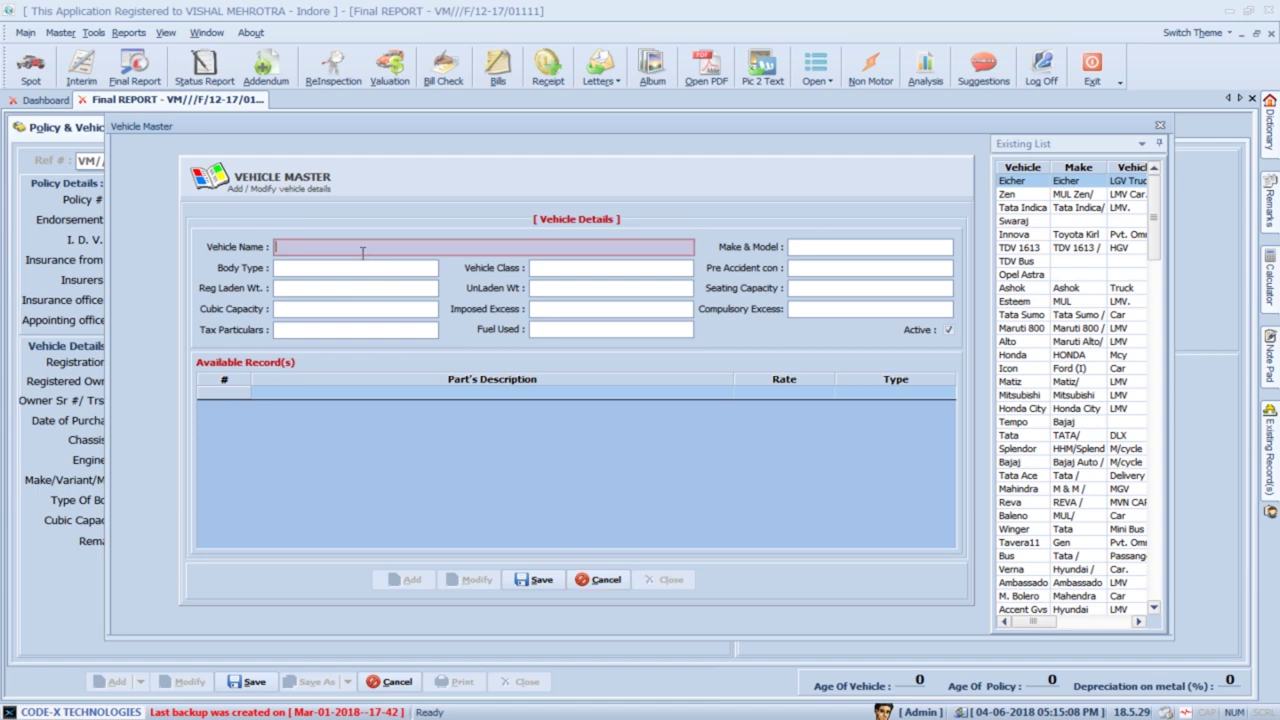
pyautogui.press('Tab')
pyautogui.press('Tab')
pyautogui.press('Tab')
pyautogui.press('Tab')
pyautogui.press('Tab')
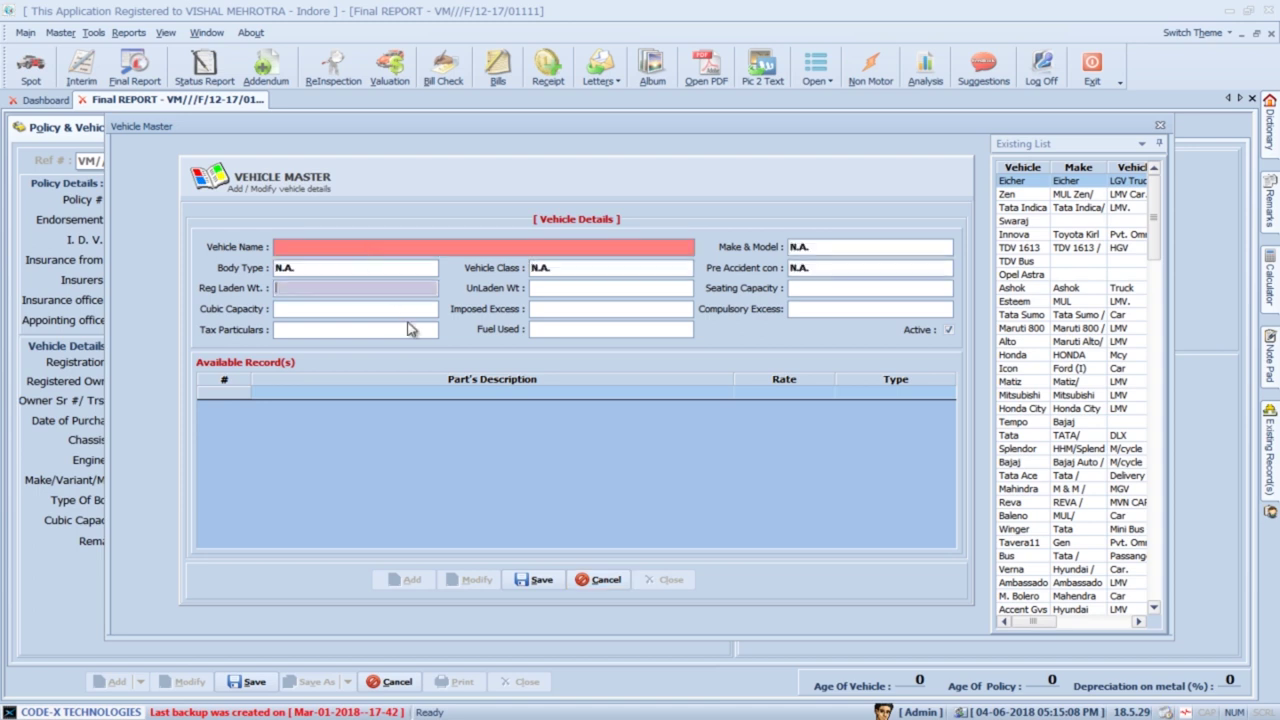
pyautogui.press('Tab')
pyautogui.press('Tab')
pyautogui.press('Tab')
pyautogui.press('Tab')
pyautogui.press('Tab')
pyautogui.press('Tab')
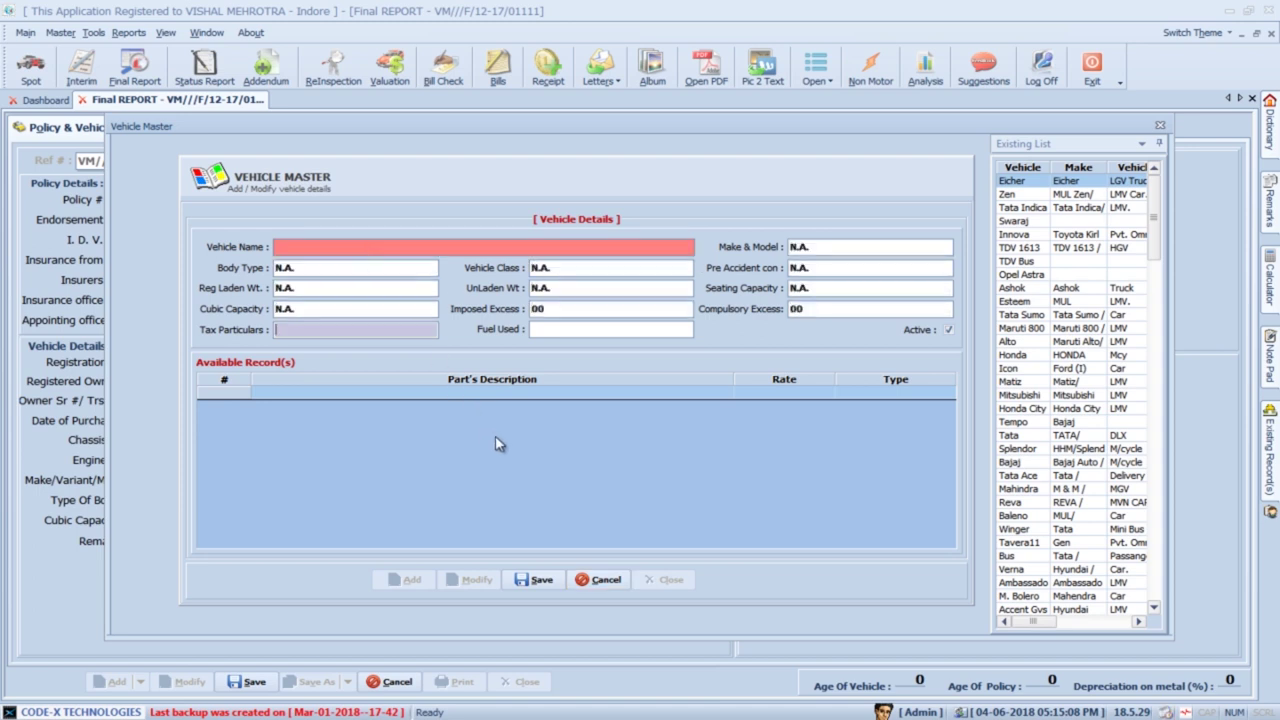
pyautogui.press('Tab')
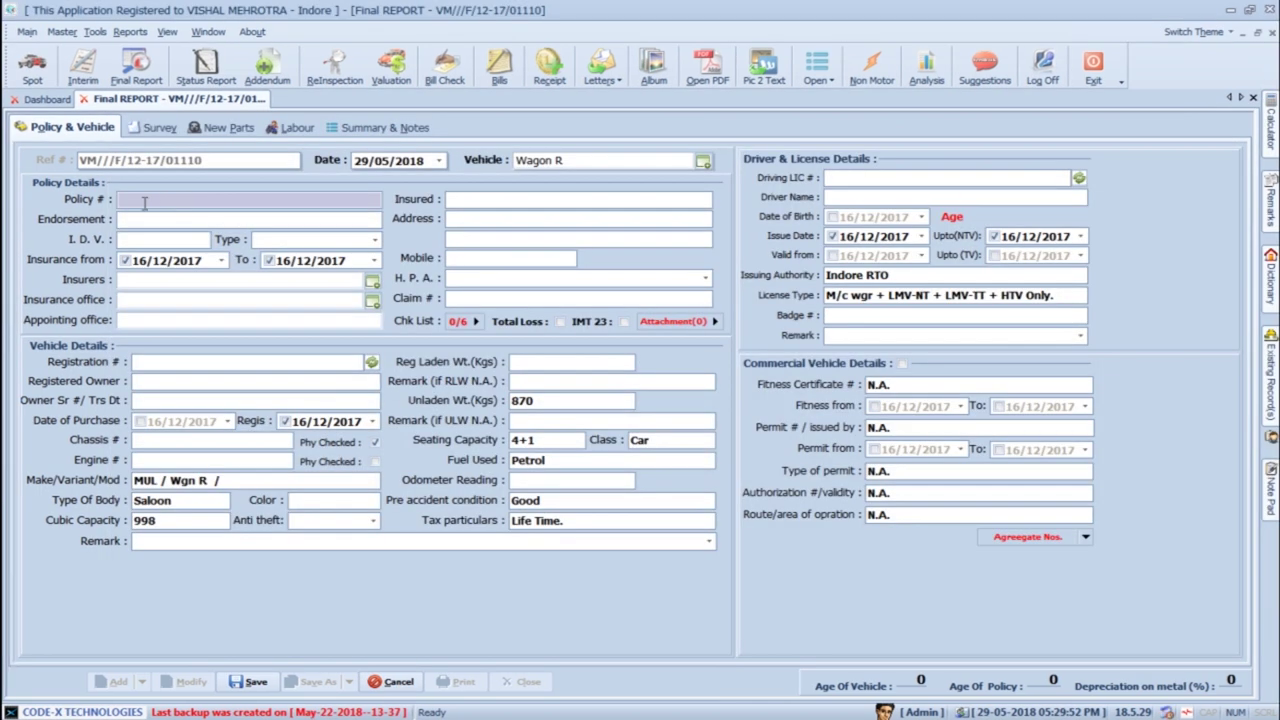
pyautogui.write('5522233')
pyautogui.press('Tab')
pyautogui.write('500')
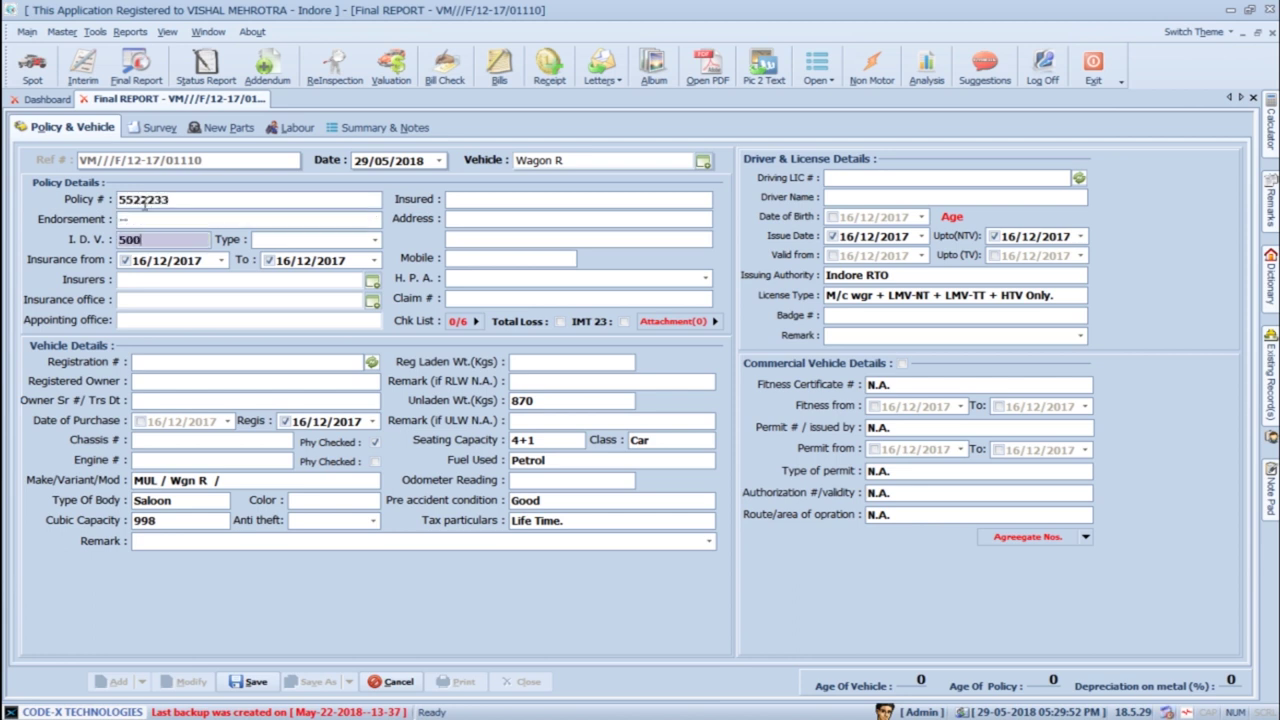
pyautogui.write('000')
pyautogui.press('Tab')
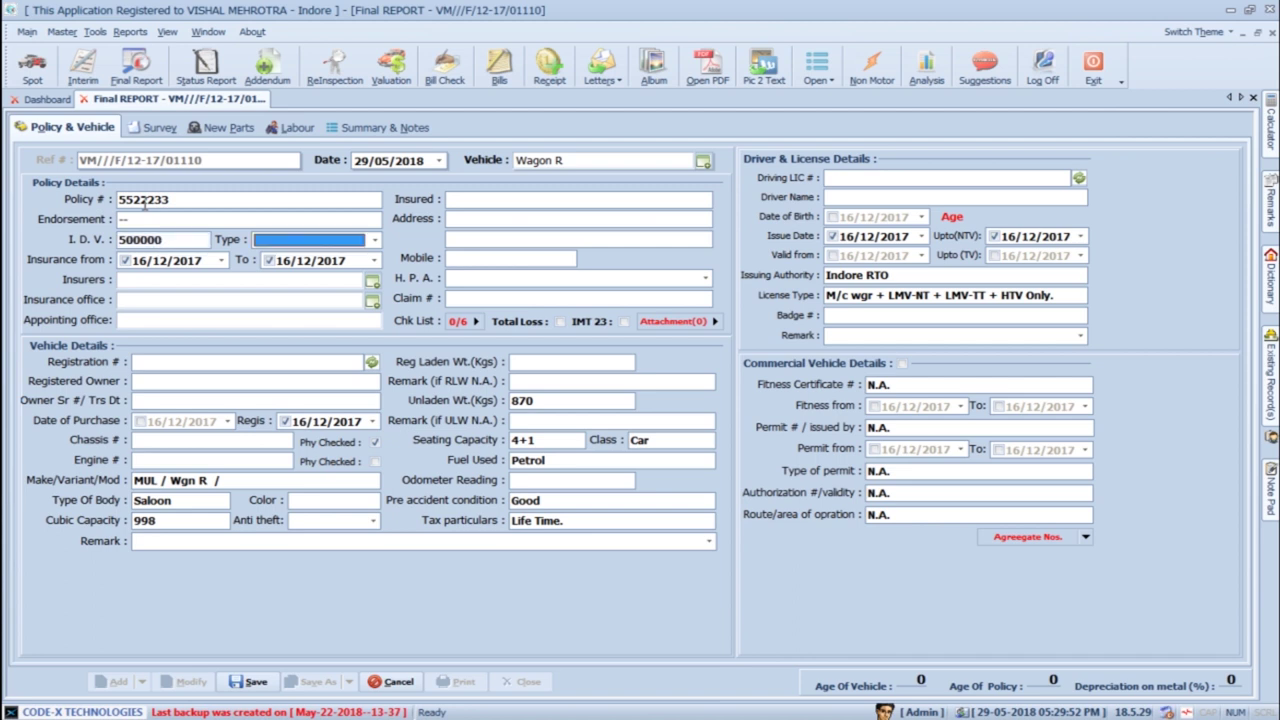
pyautogui.click(374, 240)
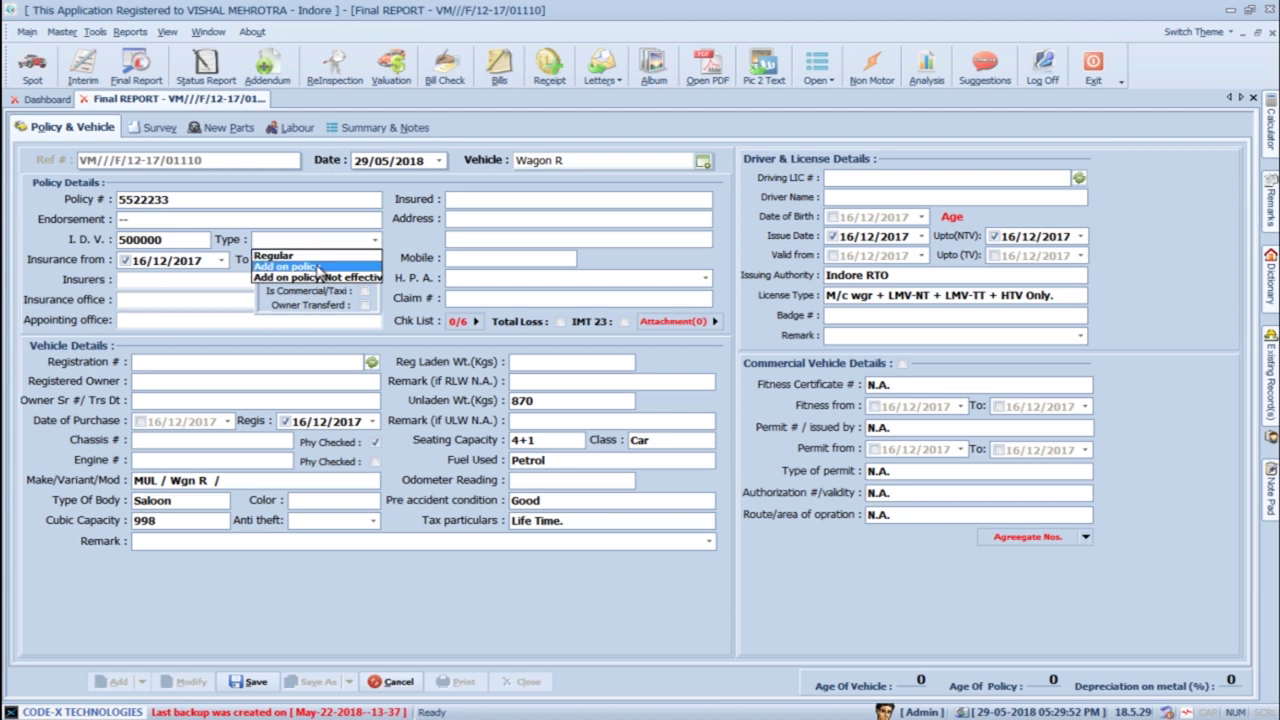
pyautogui.click(318, 268)
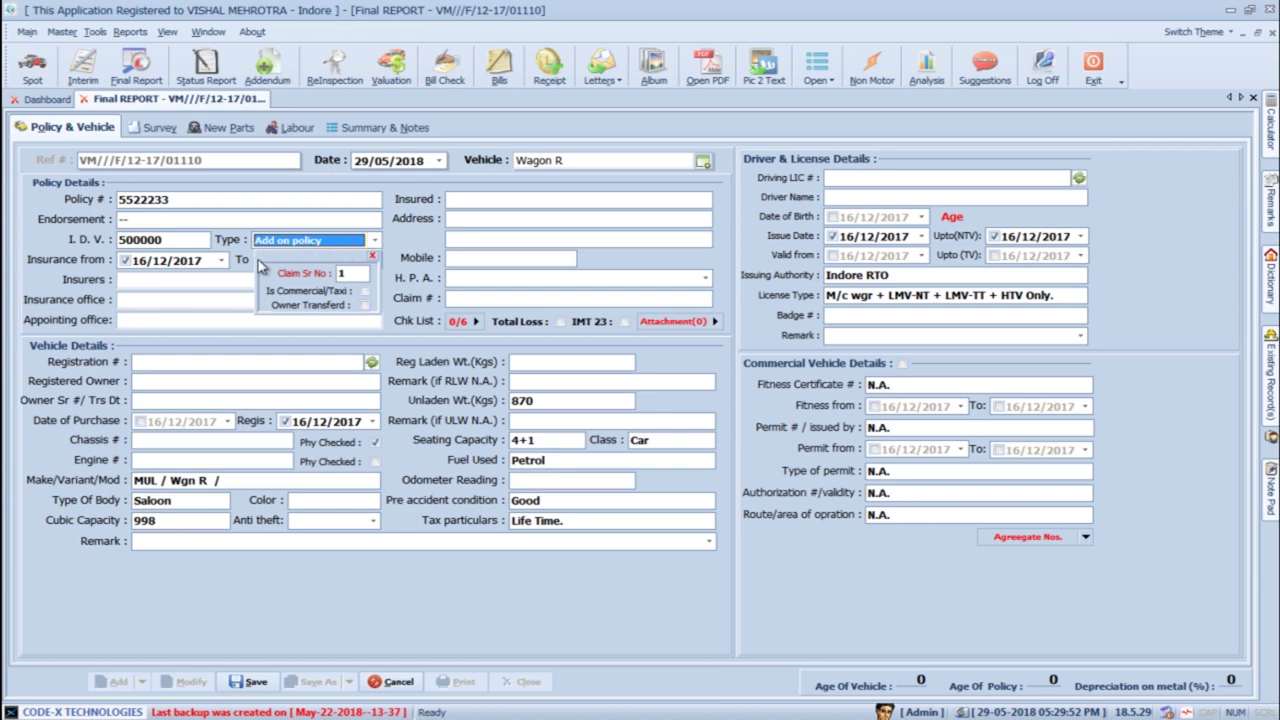
# Step: Tick Owner Transfered and set the insurance start date to 16/05/2017
pyautogui.click(343, 273)
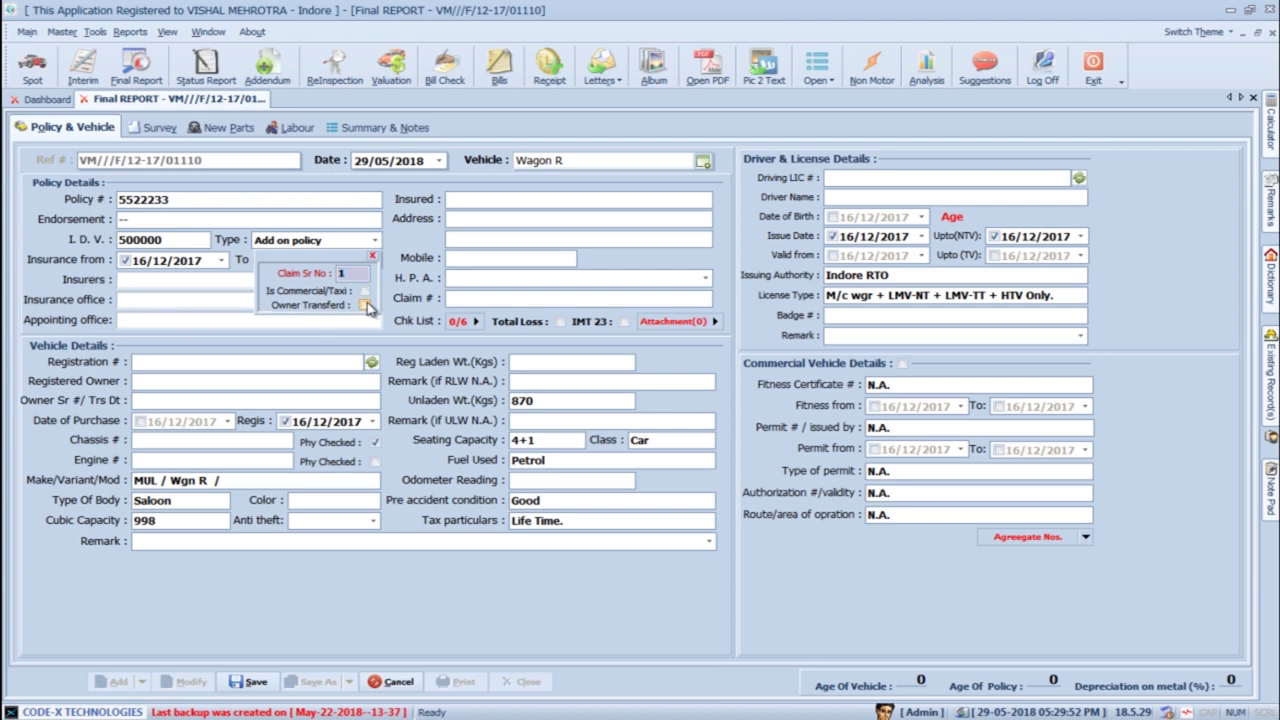
pyautogui.click(366, 305)
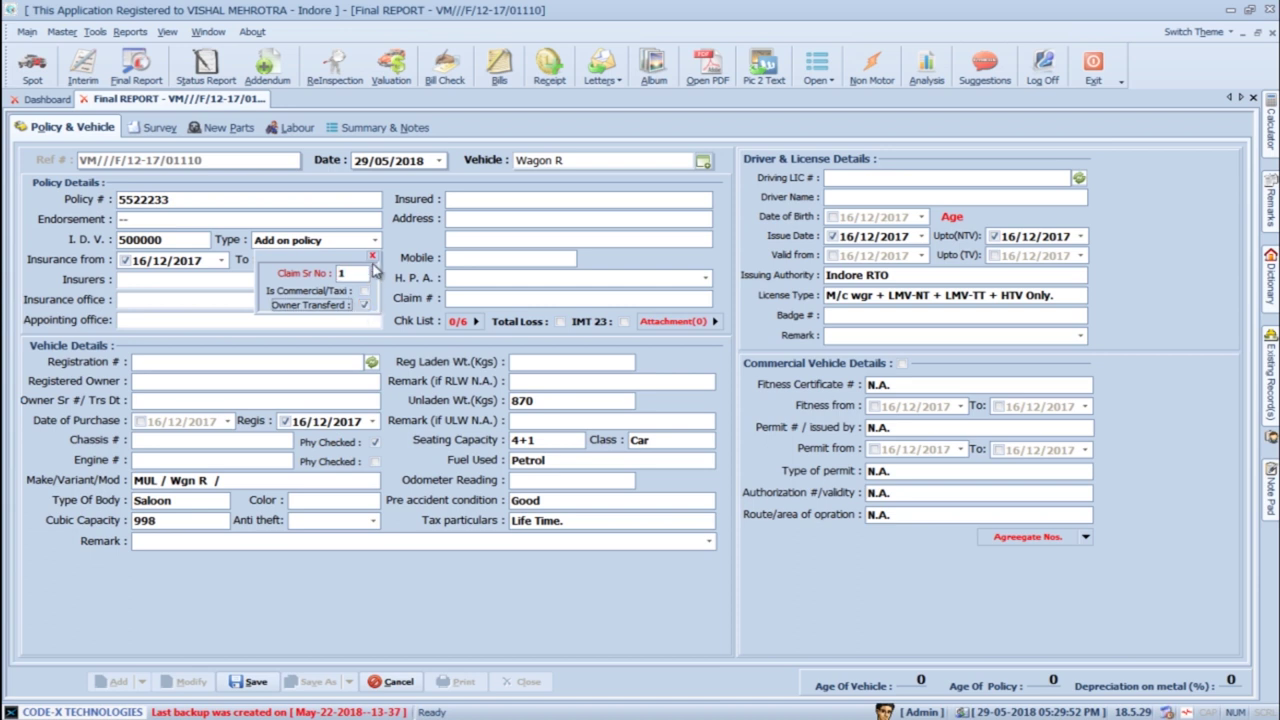
pyautogui.click(373, 258)
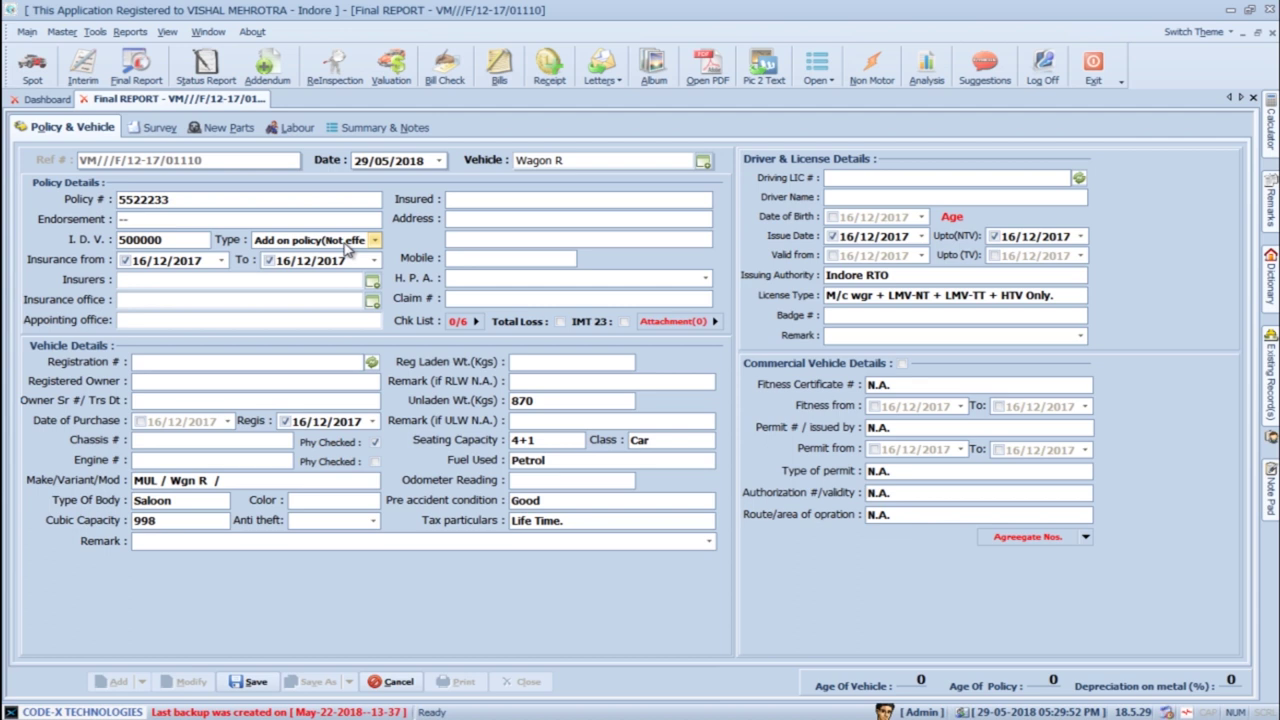
pyautogui.press('Tab')
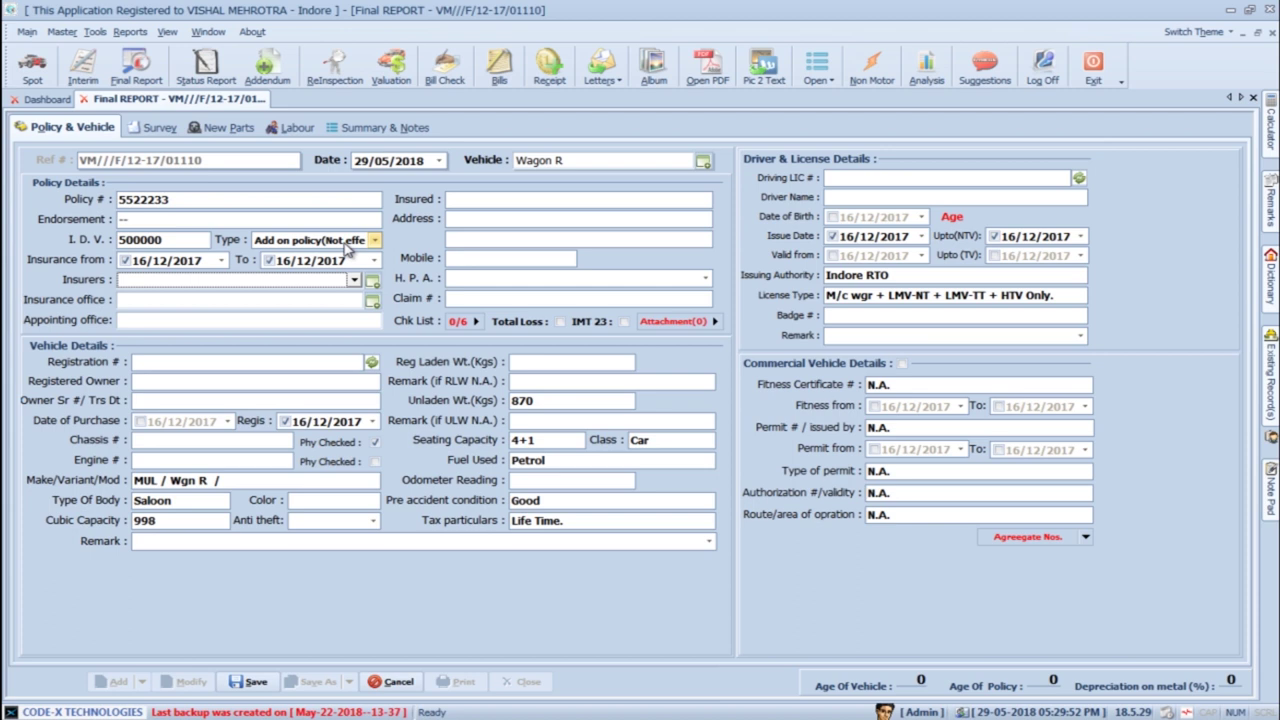
pyautogui.click(147, 263)
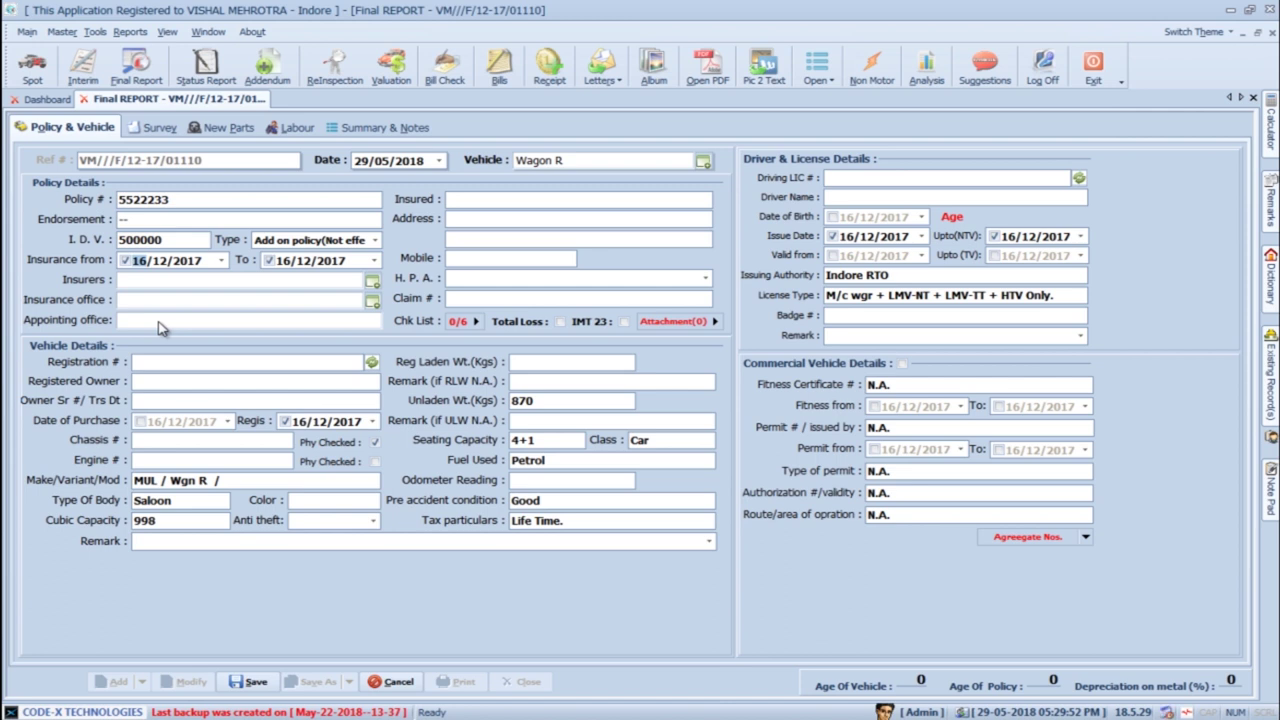
pyautogui.press('Right')
pyautogui.write('05')
# Step: Choose The New India Assurance Co. Ltd. as insurer and D.O. Ratlam as insurance office
pyautogui.press('Tab')
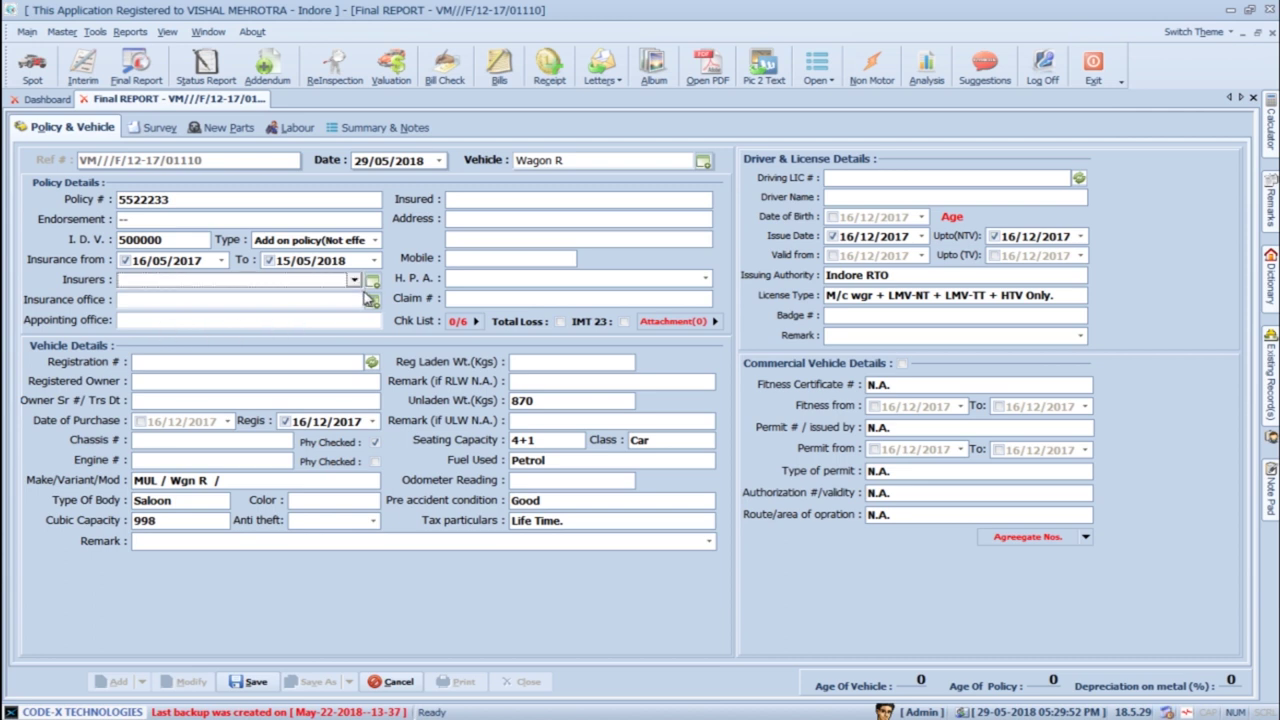
pyautogui.click(355, 282)
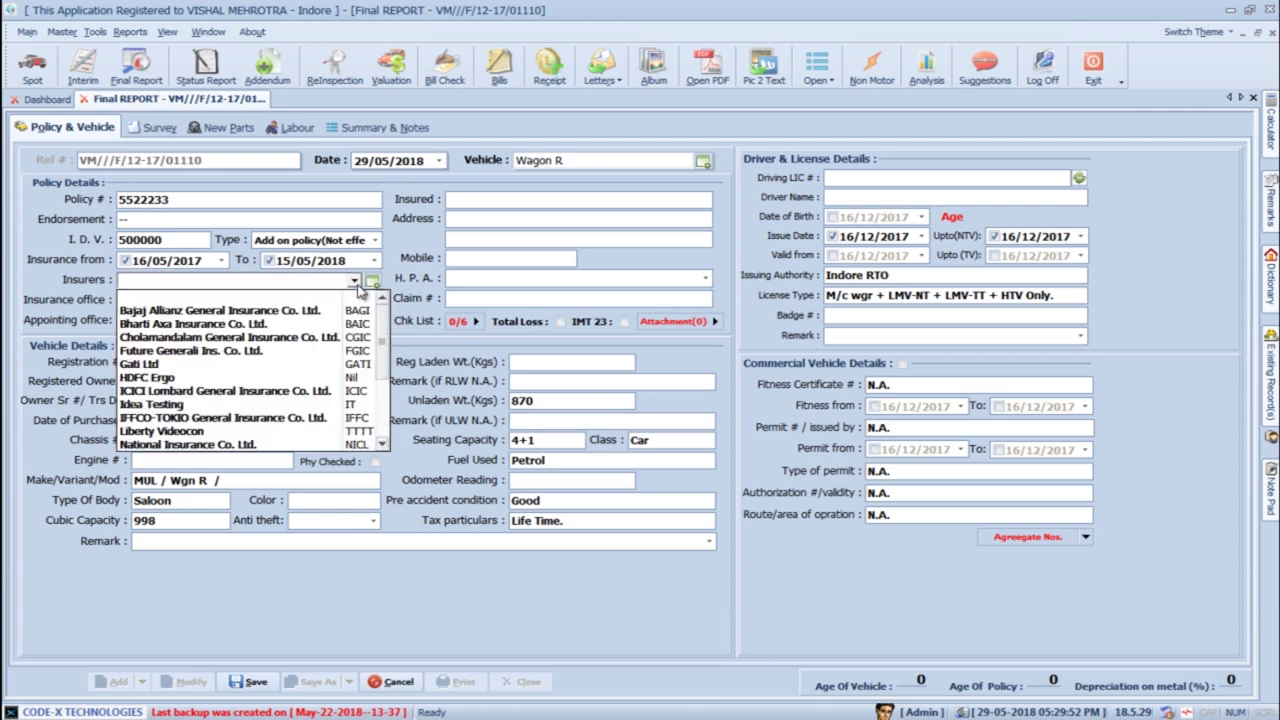
pyautogui.press('Down')
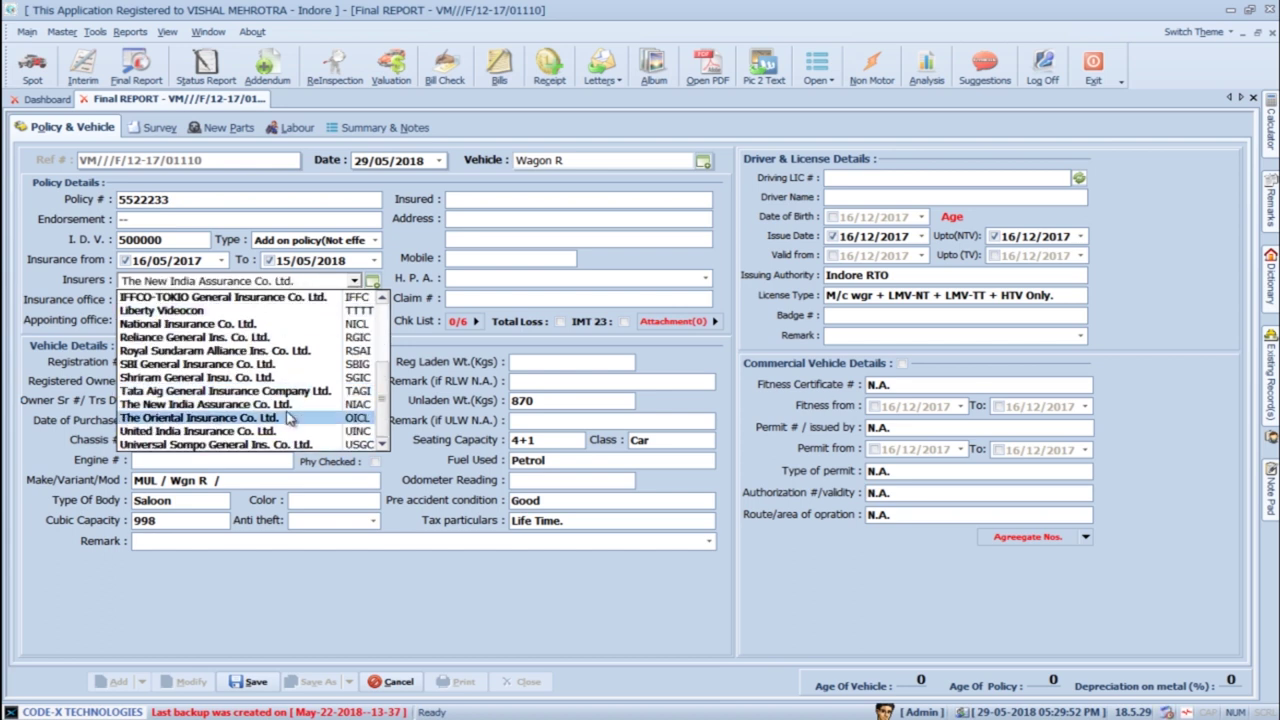
pyautogui.click(290, 404)
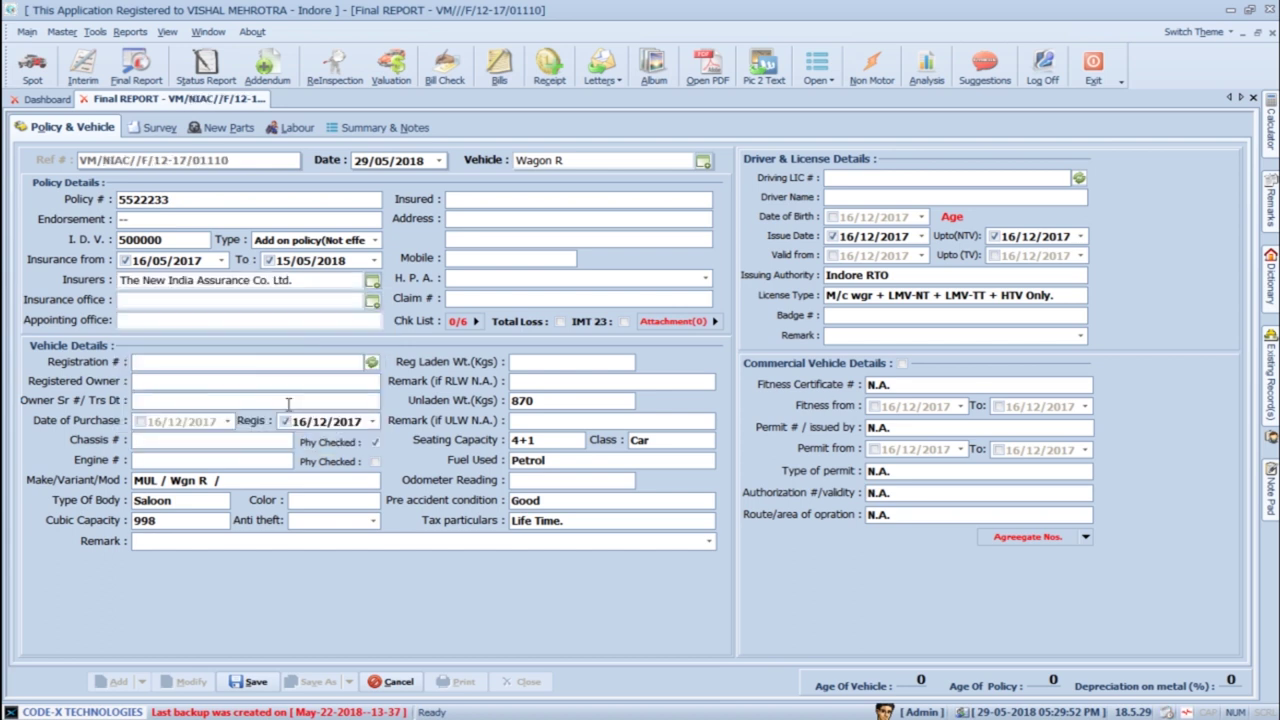
pyautogui.click(355, 300)
pyautogui.click(209, 441)
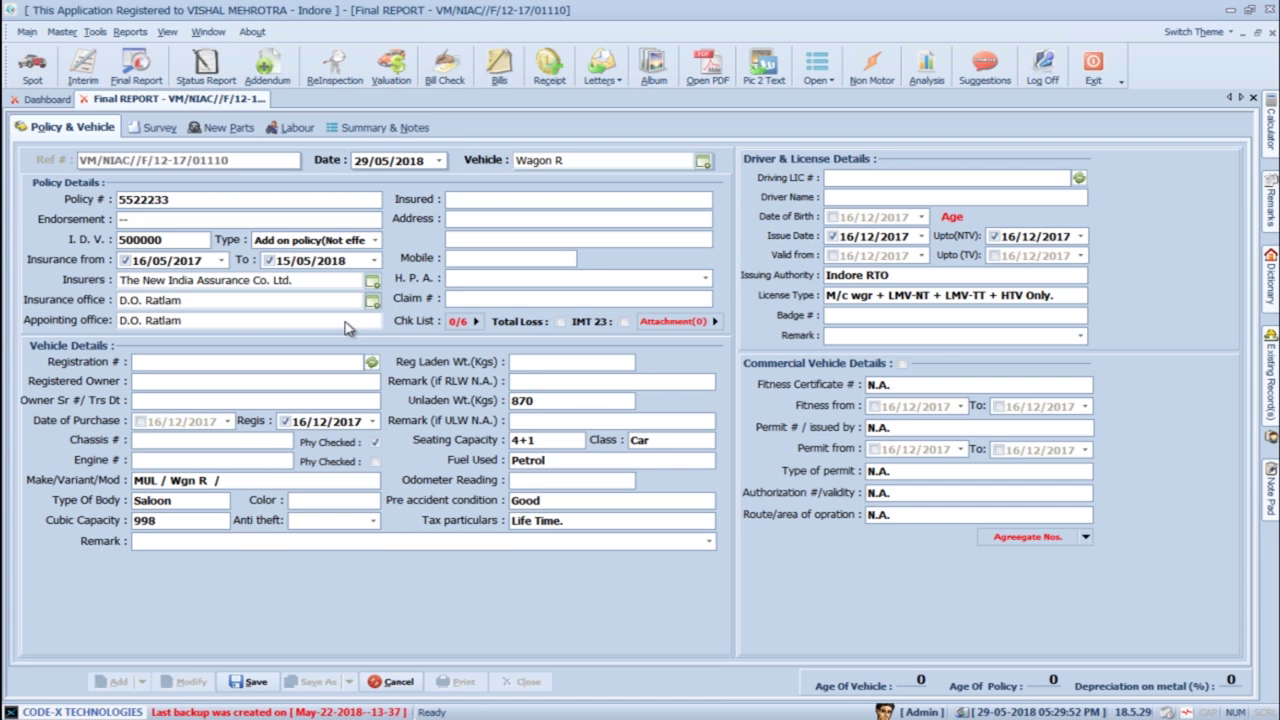
# Step: Enter the insured's full name and confirm copying it to Registered Owner
pyautogui.press('Tab')
pyautogui.press('Tab')
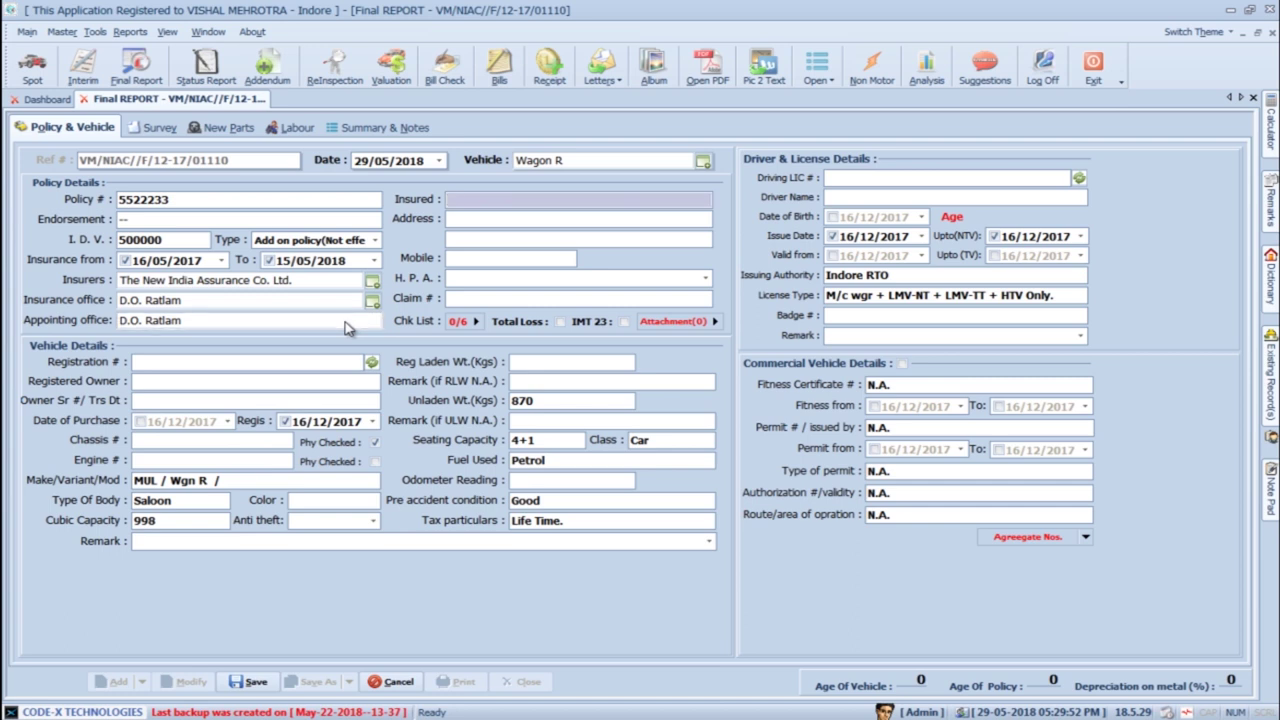
pyautogui.press('Tab')
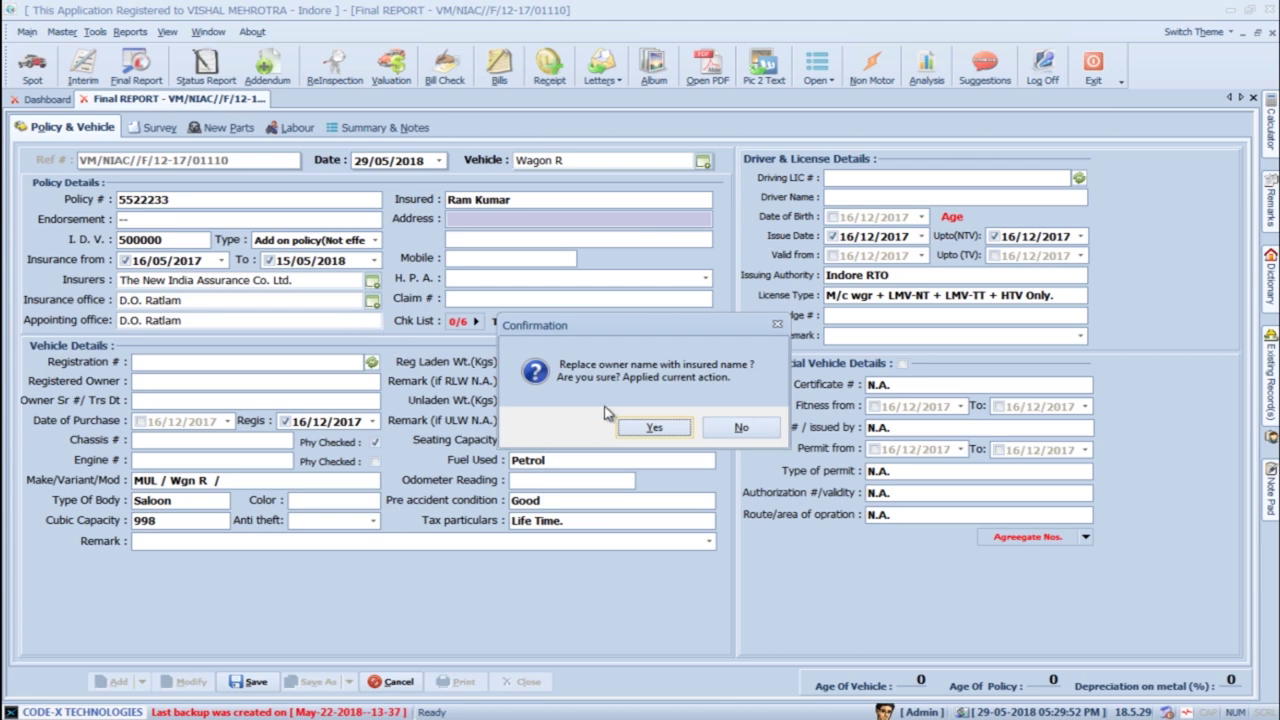
pyautogui.moveTo(618, 318); pyautogui.dragTo(610, 309)
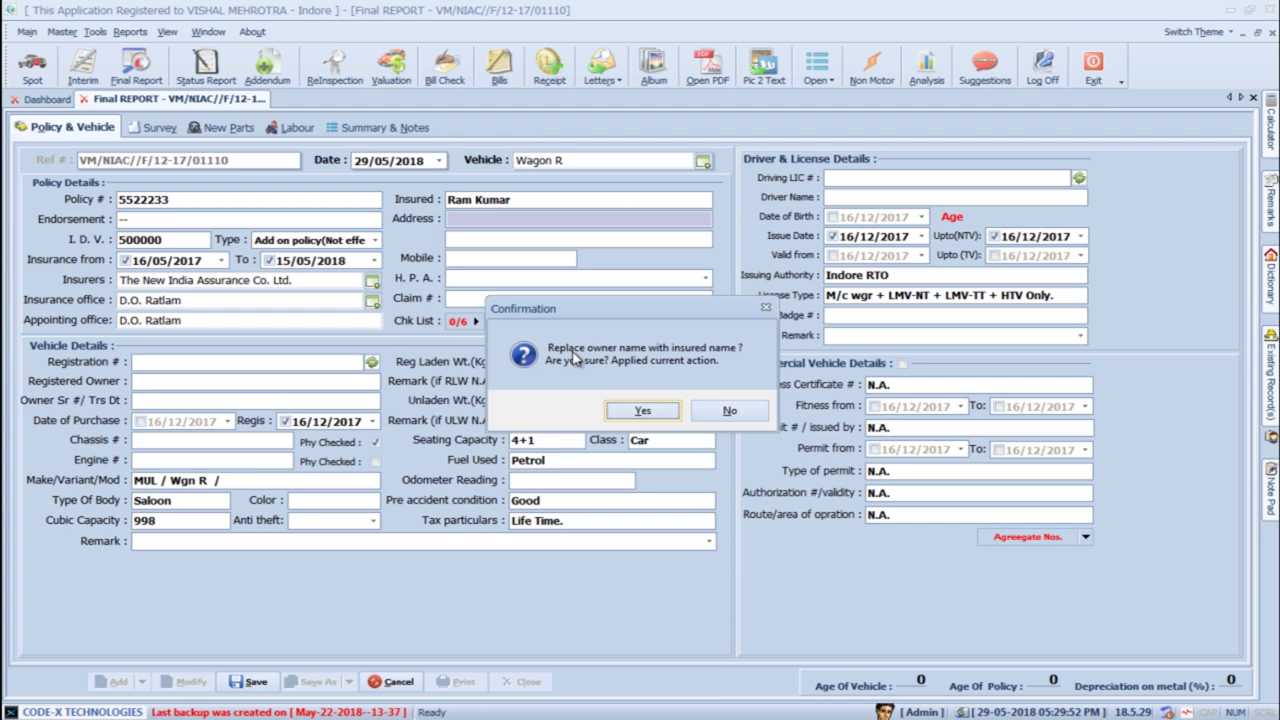
pyautogui.click(638, 410)
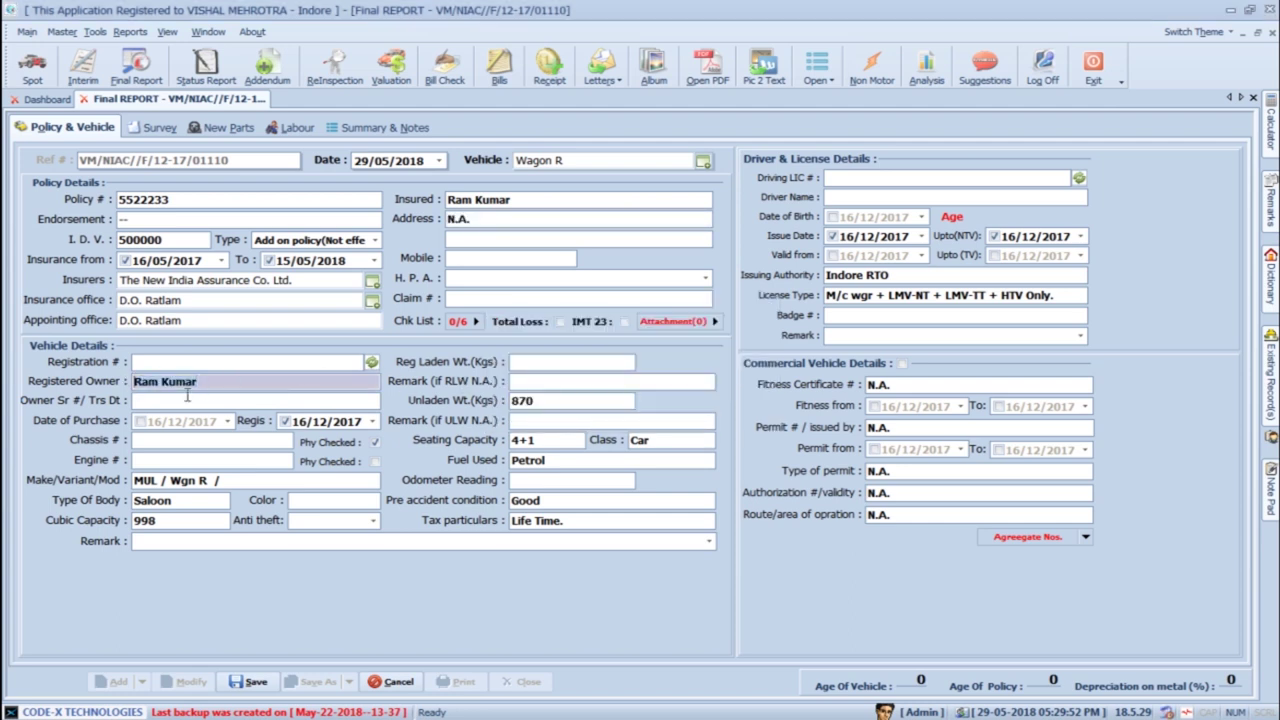
# Step: Fill the second Address line and Mobile with N.A
pyautogui.click(509, 218)
pyautogui.press('Return')
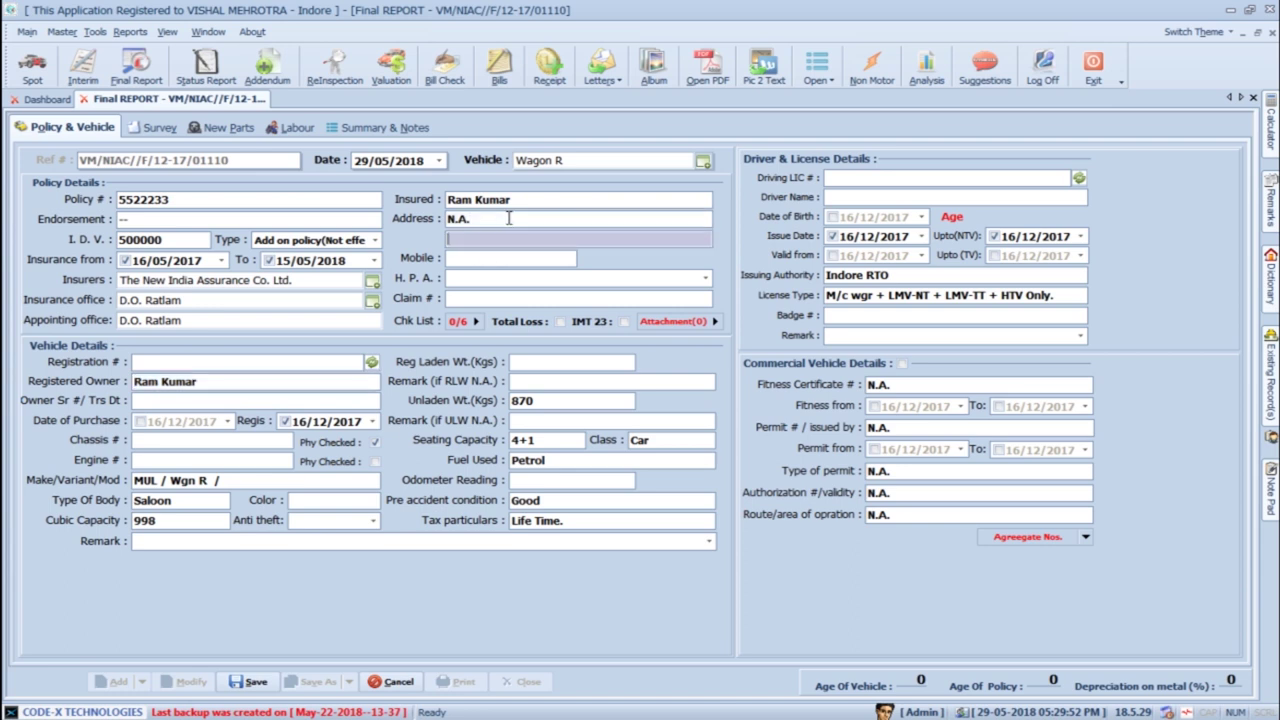
pyautogui.press('Return')
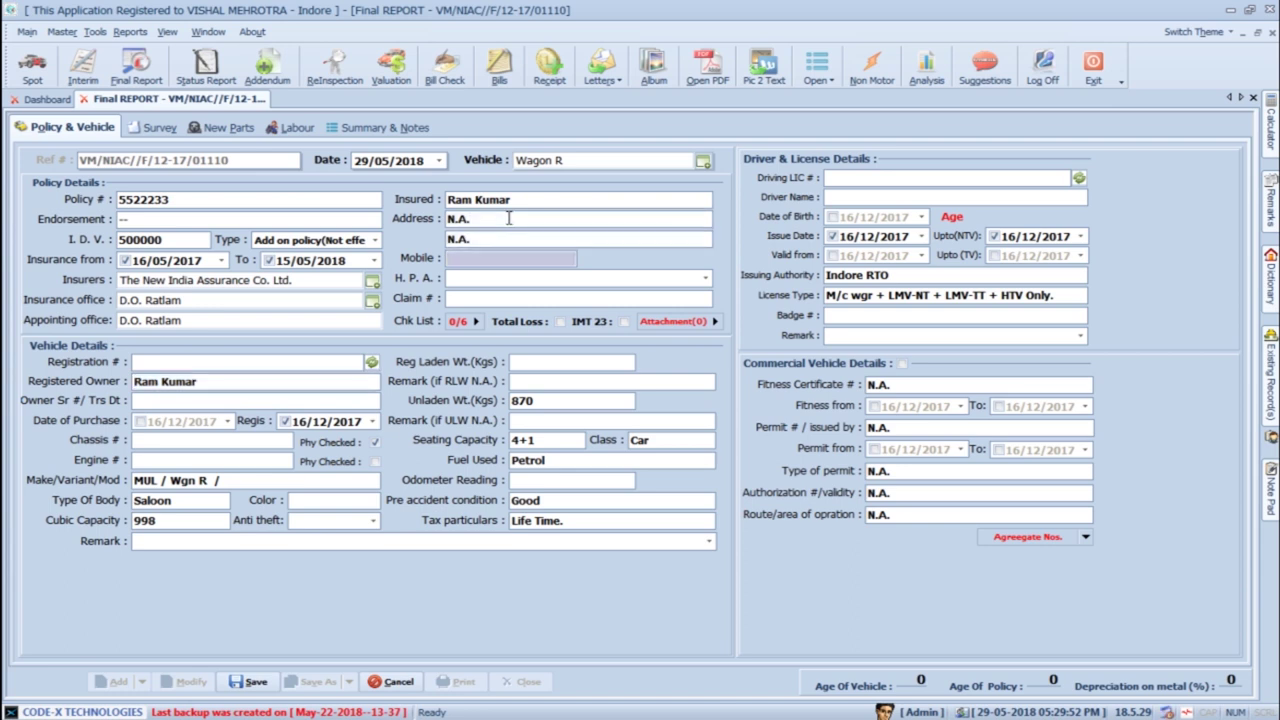
pyautogui.press('Return')
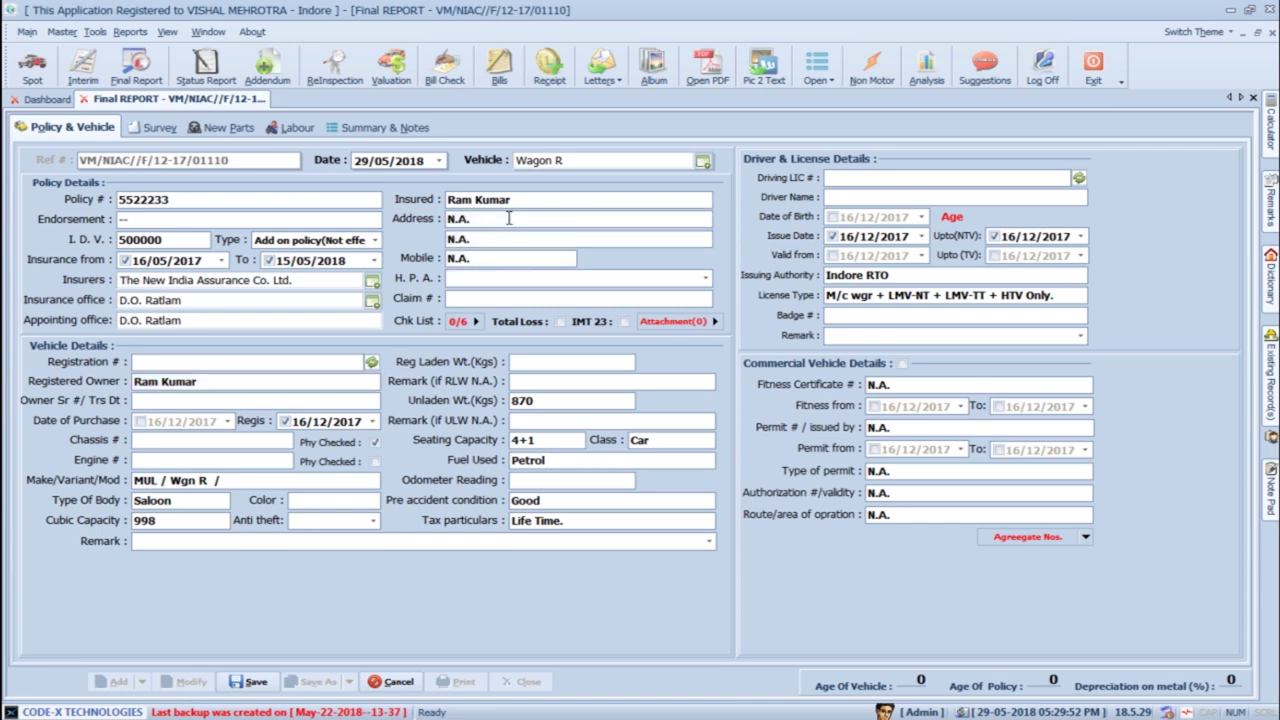
pyautogui.press('Return')
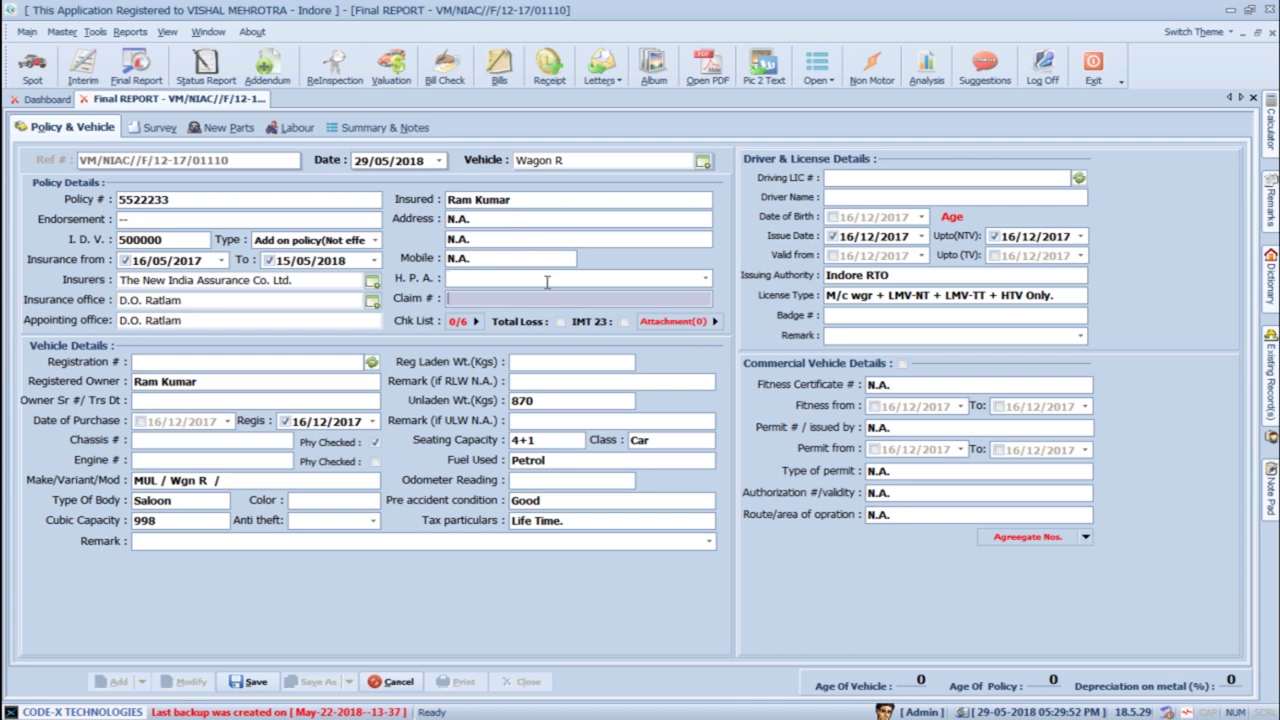
# Step: Set H.P.A. to AU Finaner India Pvt Ltd Chittorgarh and open the document checklist
pyautogui.click(704, 280)
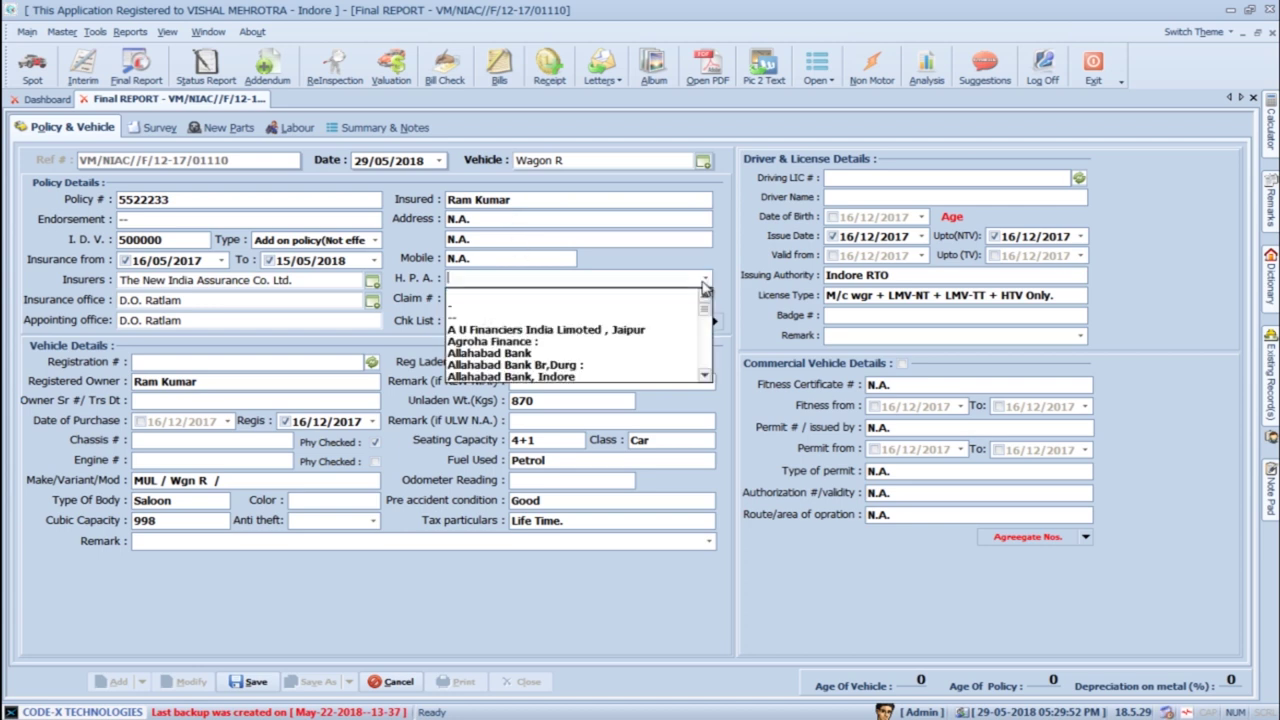
pyautogui.scroll(-5, 660, 330)
pyautogui.scroll(1, 632, 348)
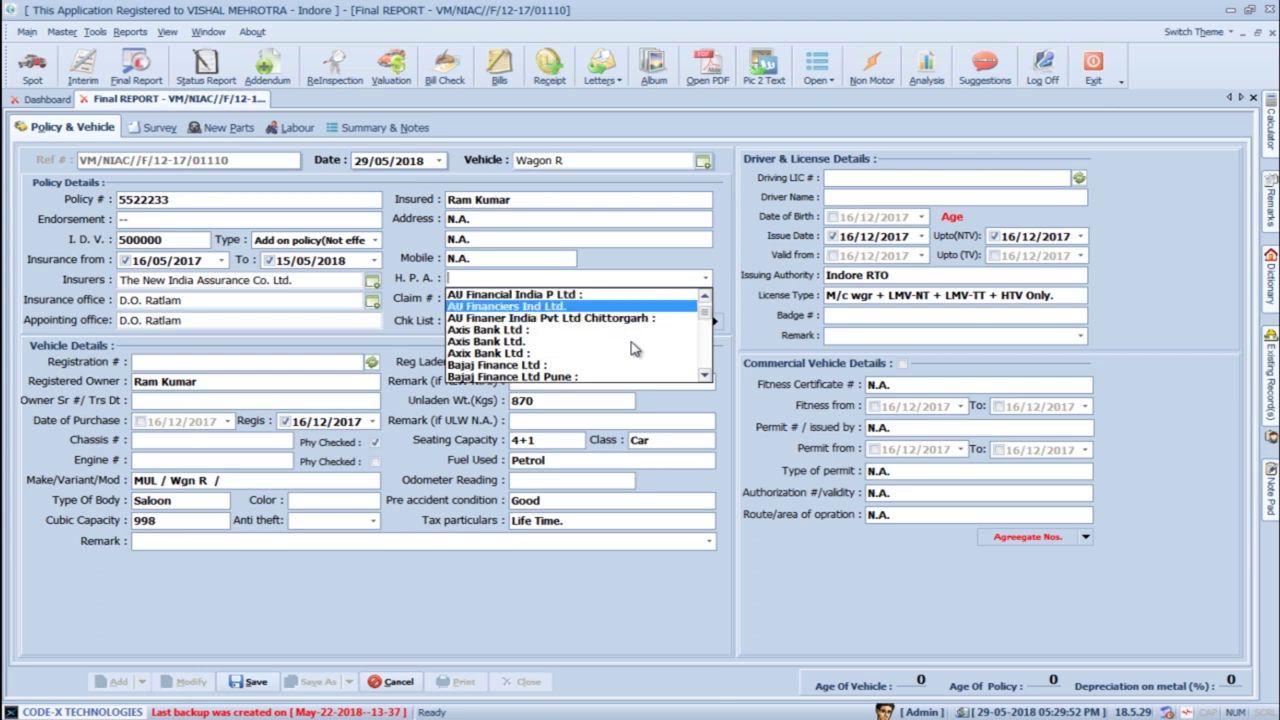
pyautogui.click(615, 318)
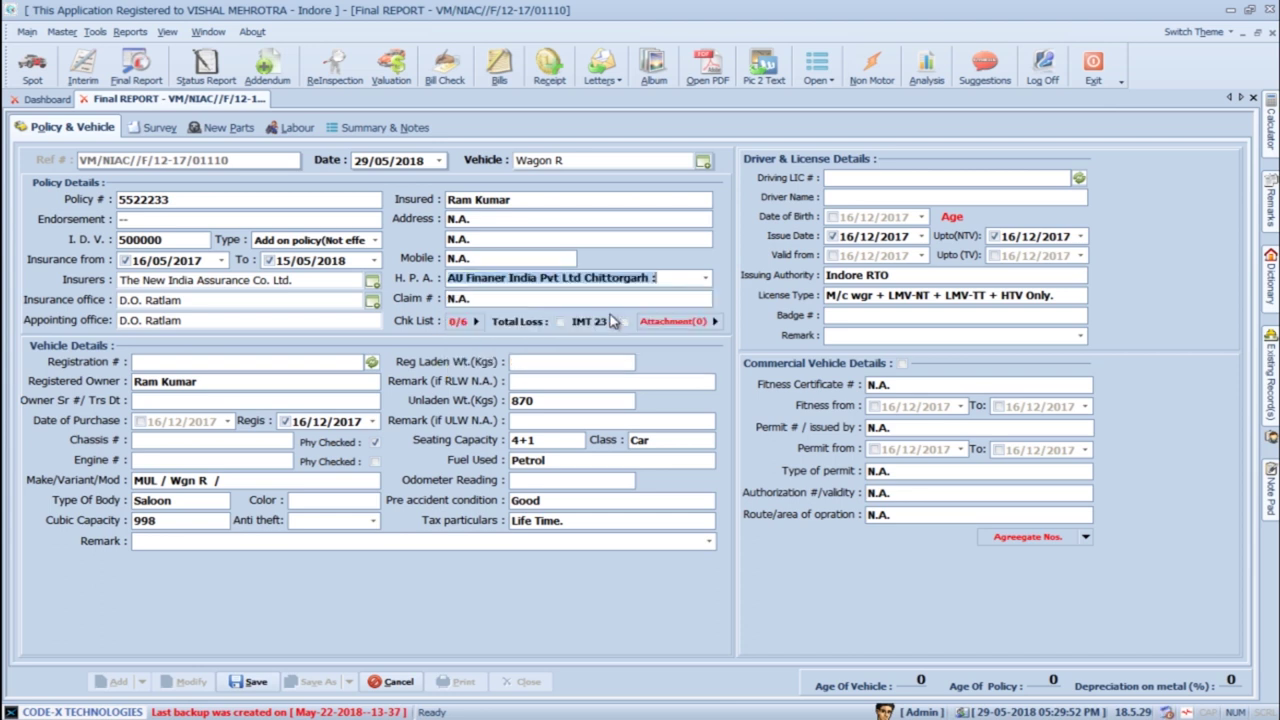
pyautogui.press('Tab')
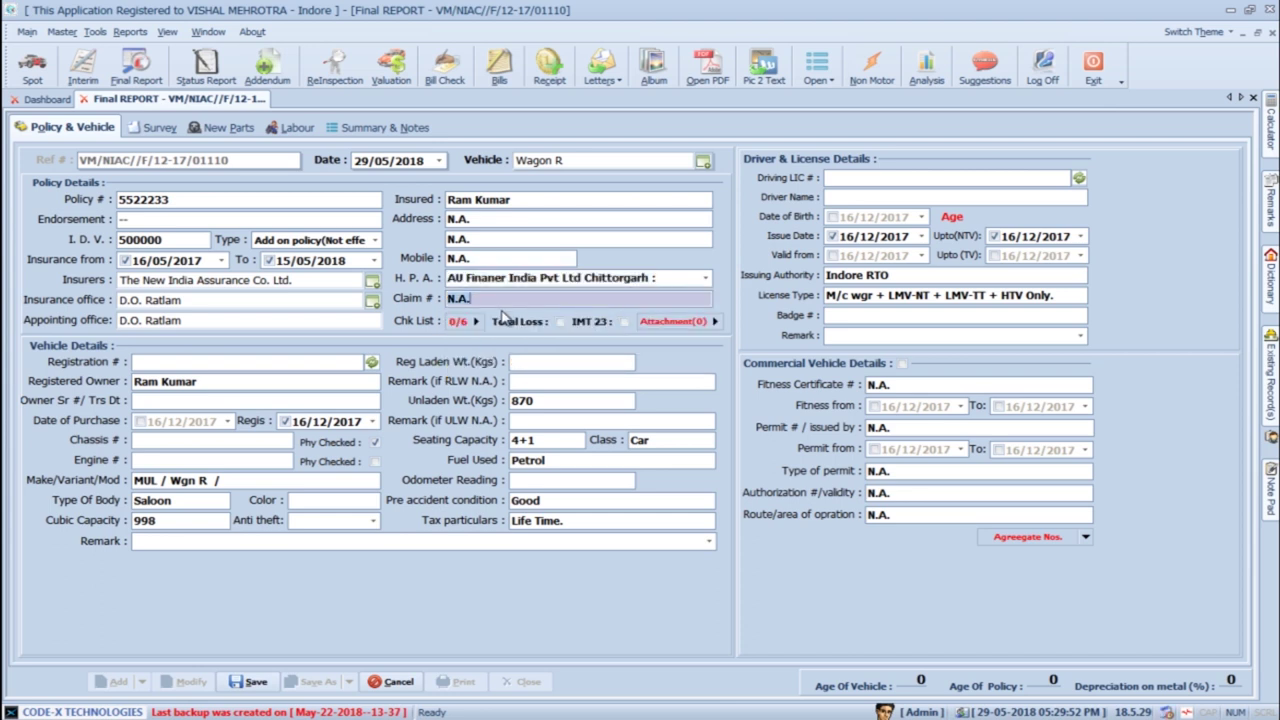
pyautogui.click(471, 323)
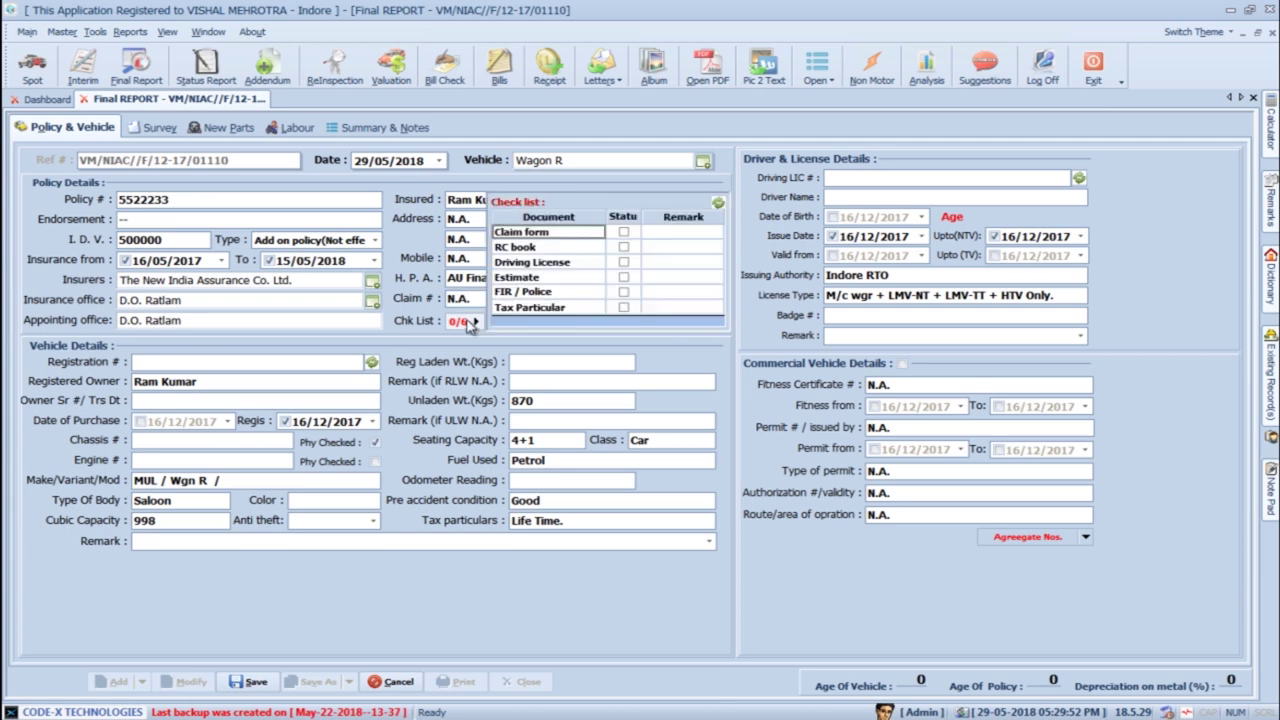
# Step: Tick Claim form, RC book, Driving License and Estimate as received in the checklist
pyautogui.click(623, 233)
pyautogui.click(623, 247)
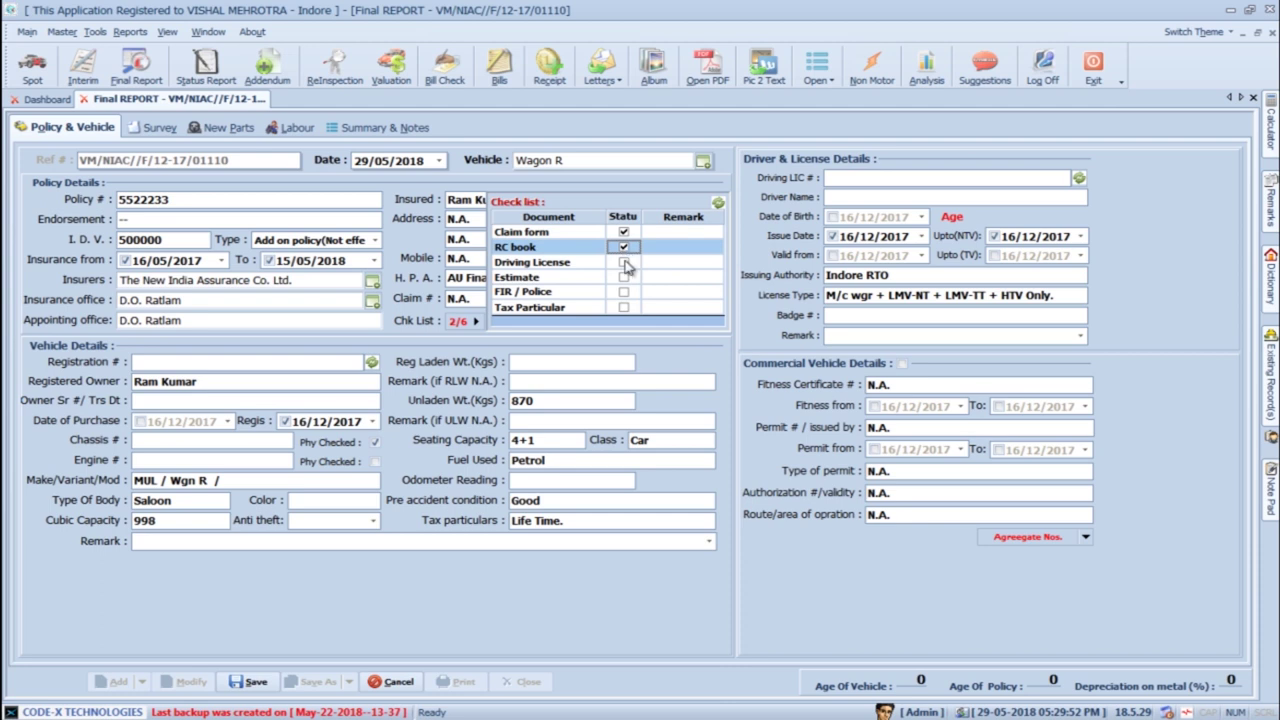
pyautogui.click(624, 263)
pyautogui.click(624, 278)
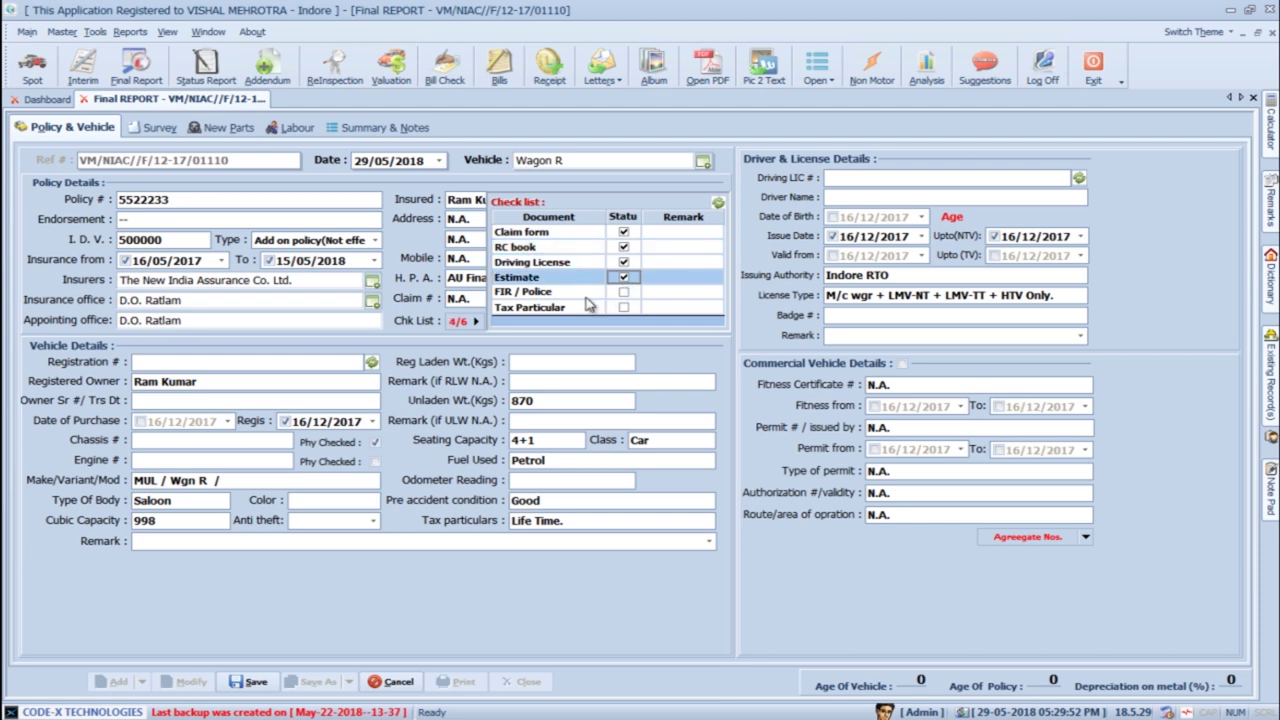
# Step: Delete the FIR / Police row from the checklist
pyautogui.click(553, 297)
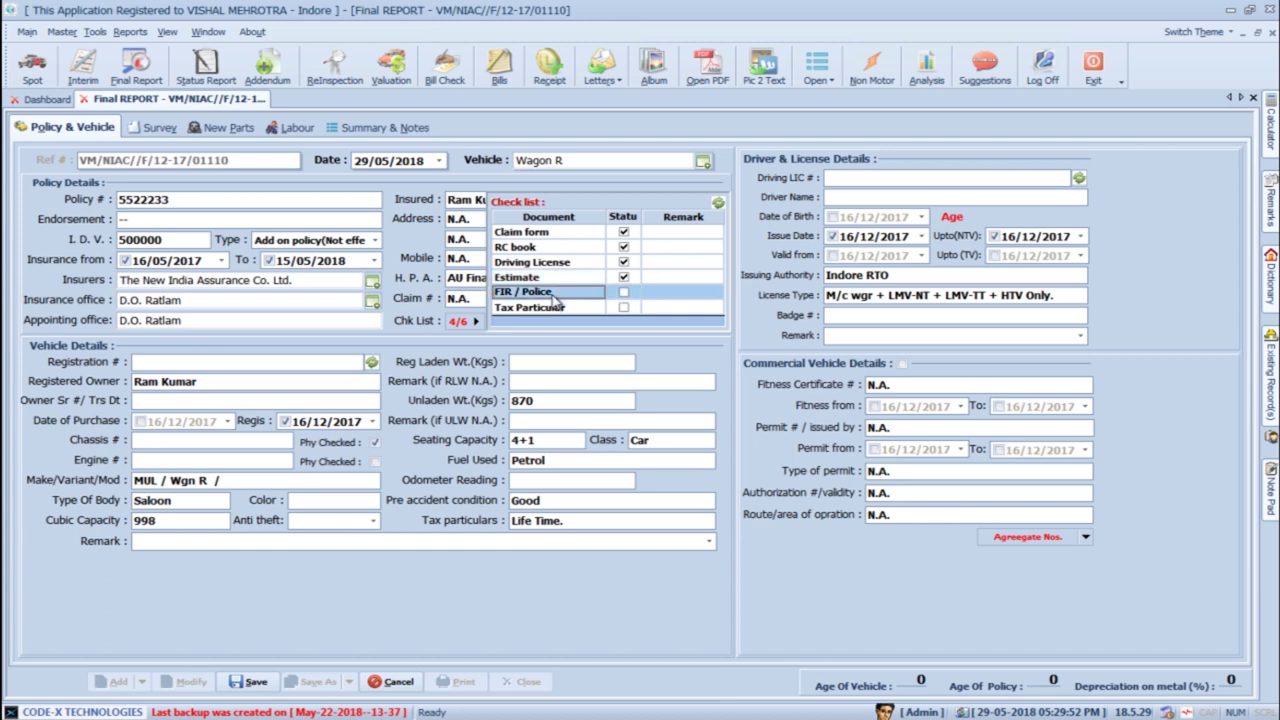
pyautogui.click(553, 293)
pyautogui.moveTo(556, 292); pyautogui.dragTo(514, 290)
pyautogui.click(533, 310)
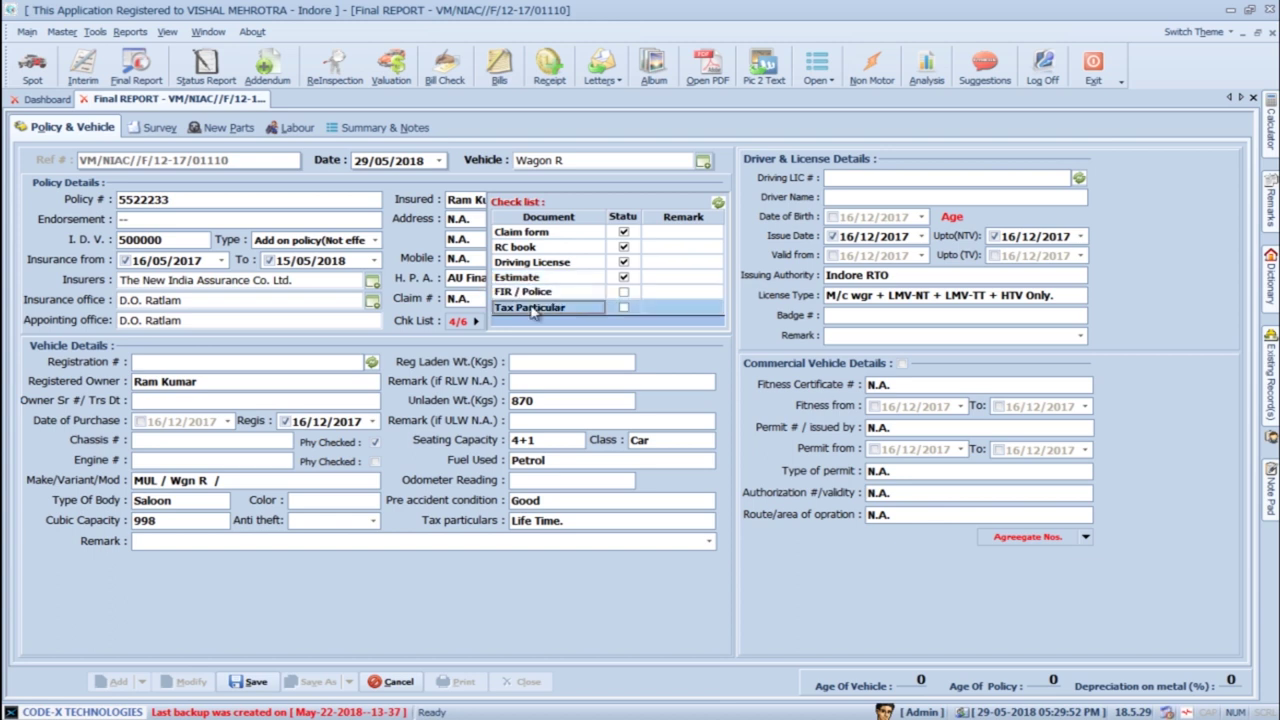
pyautogui.click(535, 294)
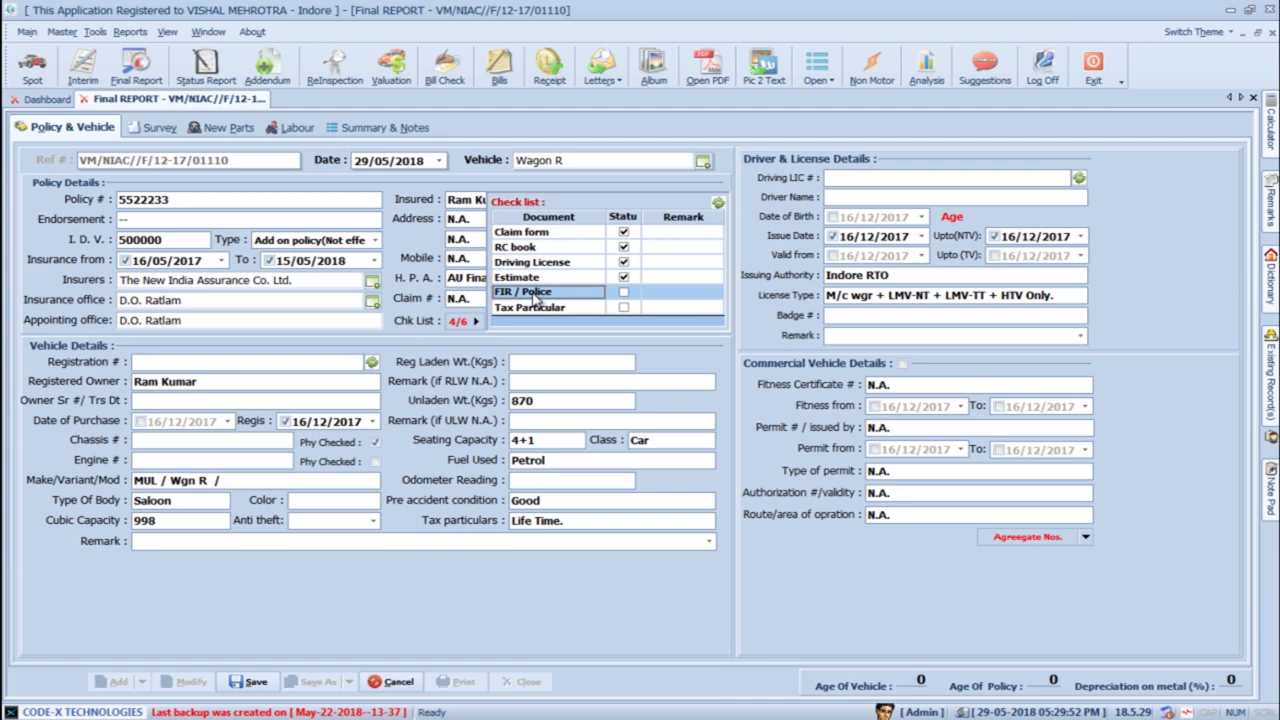
pyautogui.press('Delete')
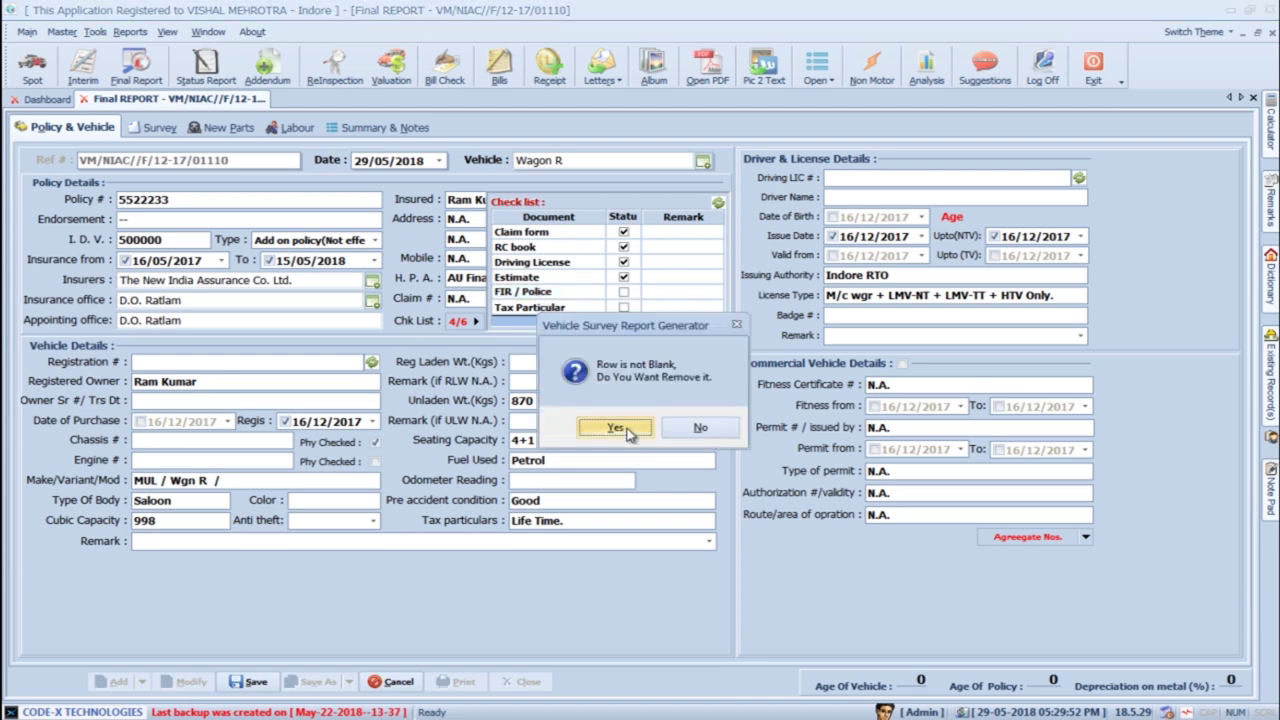
pyautogui.click(612, 429)
# Step: Rename the Tax Particular row to 'Aadhar' and close the checklist
pyautogui.click(578, 292)
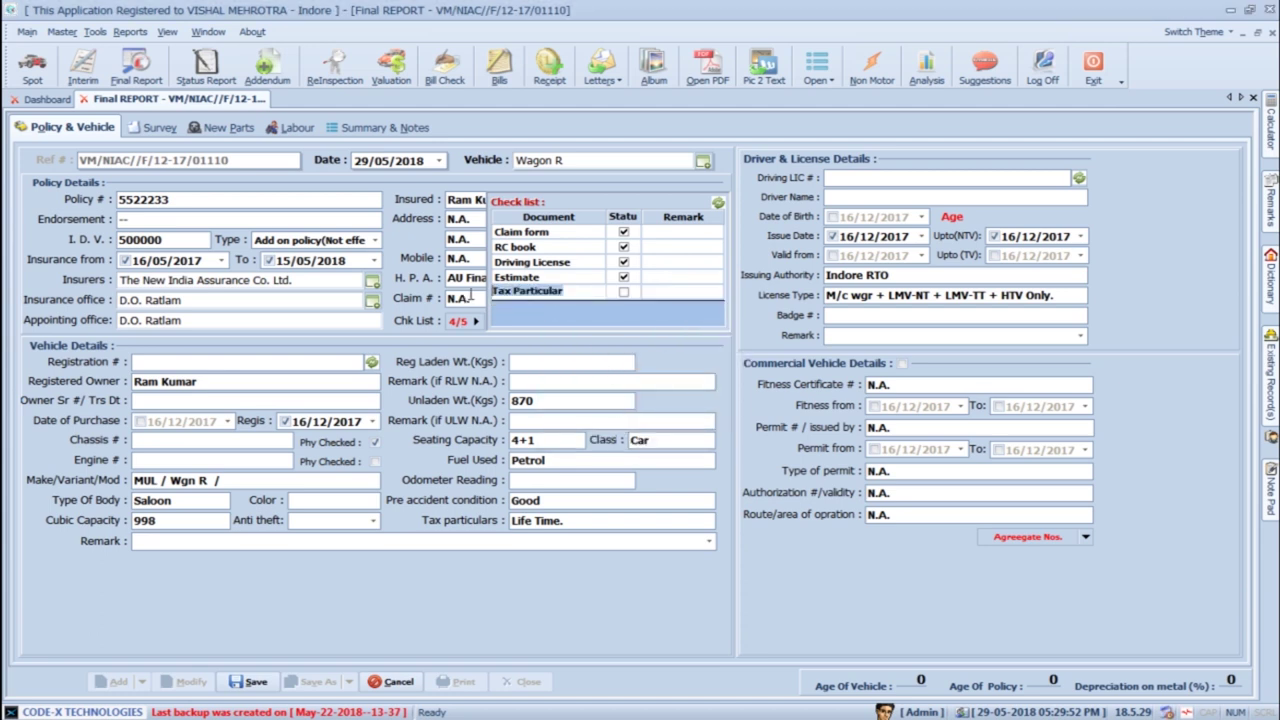
pyautogui.press('Delete')
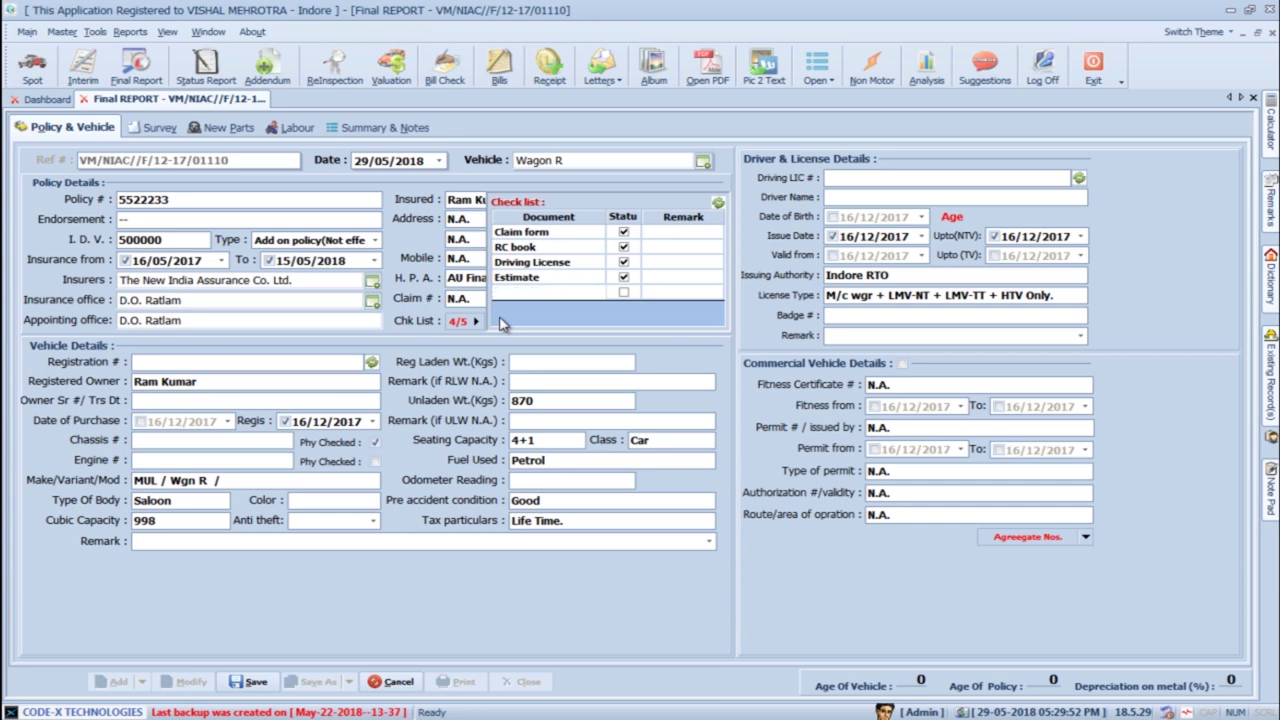
pyautogui.write('Aadhar')
pyautogui.click(476, 321)
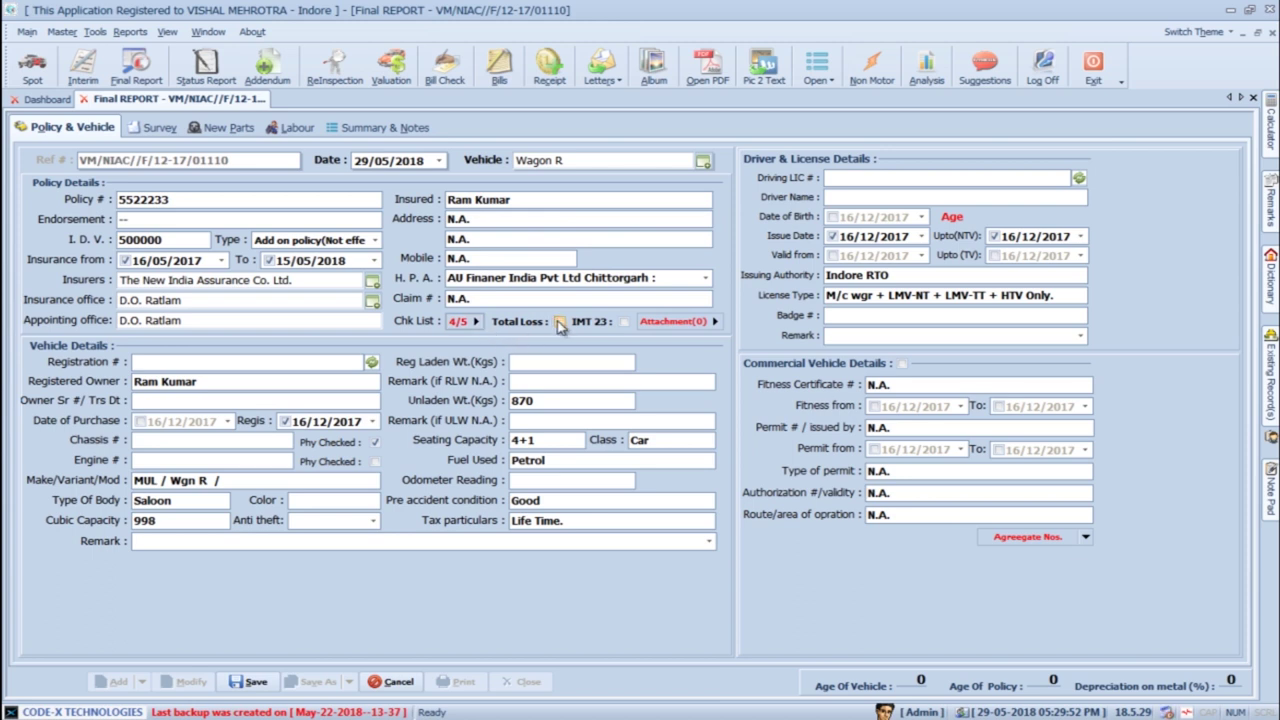
# Step: Mark the claim as Total Loss and review the Total Loss tab
pyautogui.click(560, 322)
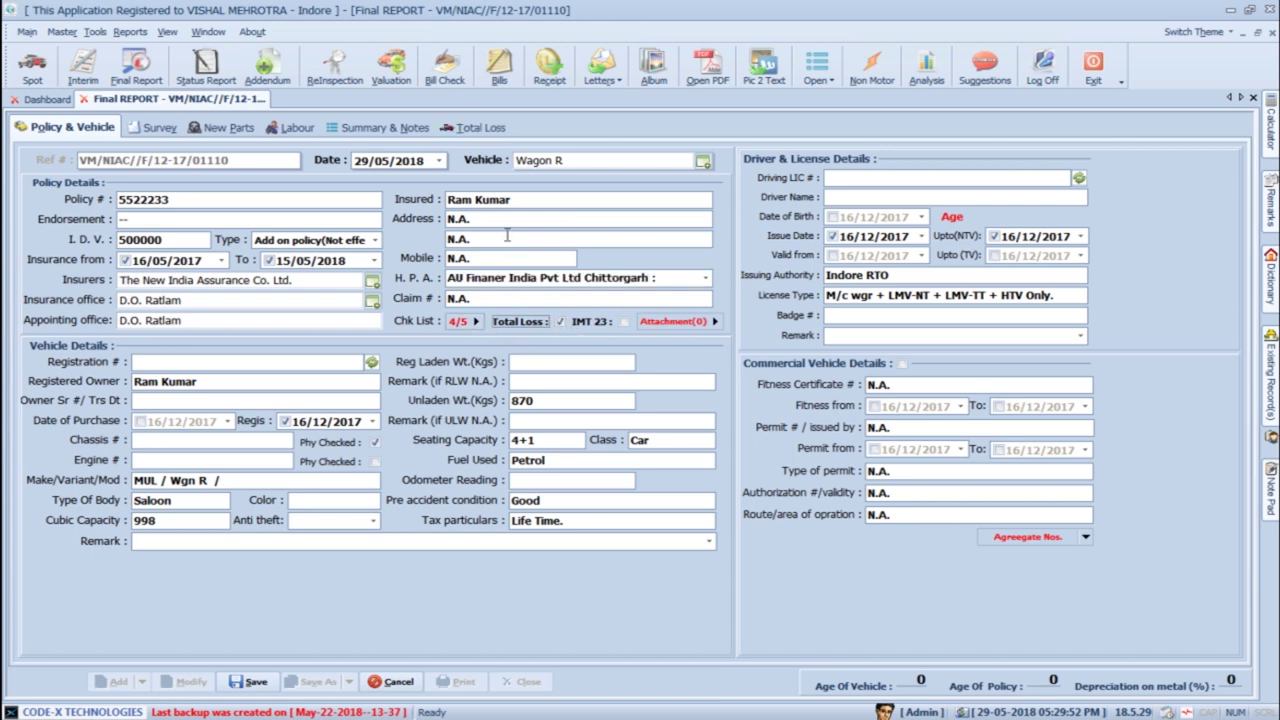
pyautogui.click(486, 127)
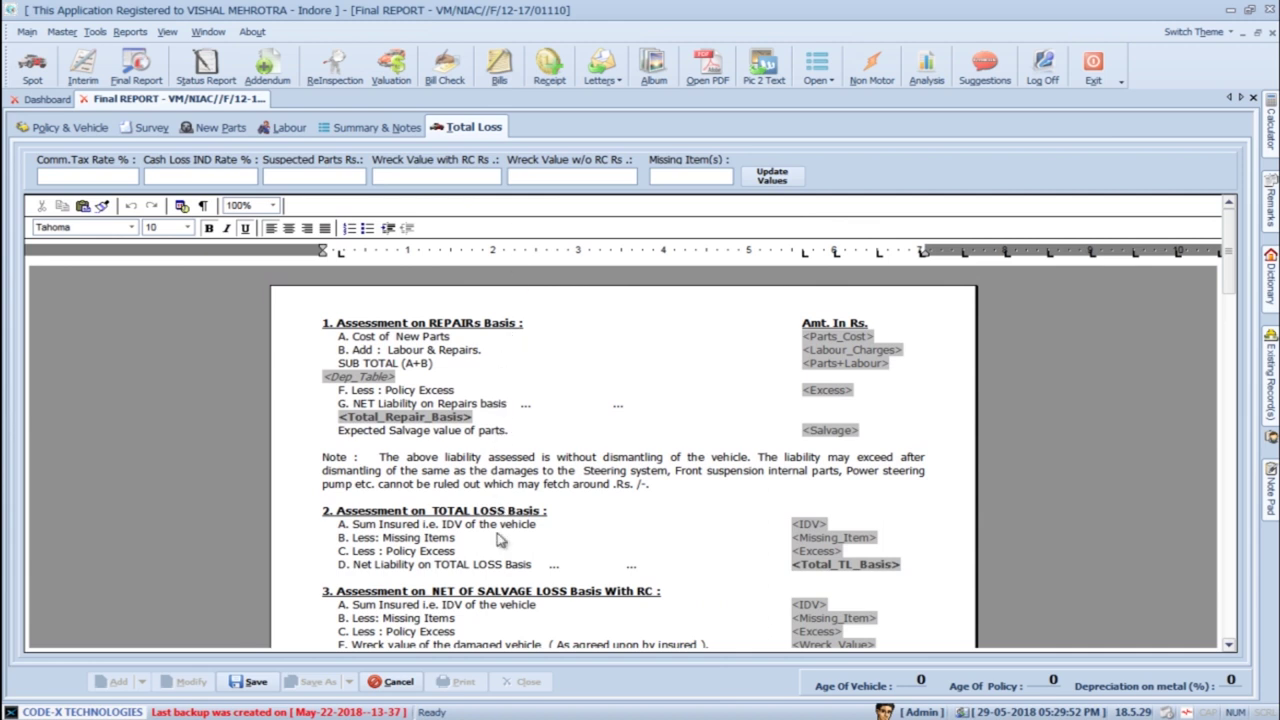
pyautogui.scroll(-10, 500, 540)
pyautogui.scroll(8, 427, 500)
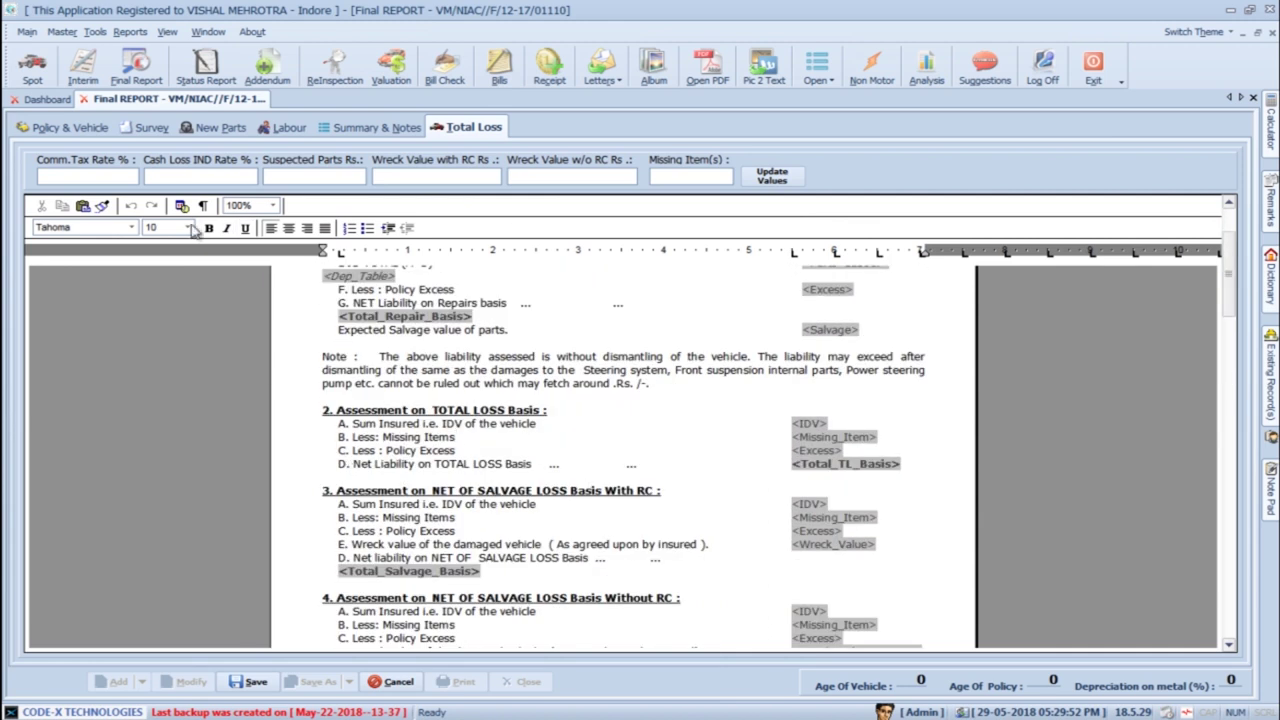
# Step: Switch the claim from Total Loss to IMT 23 and view the empty New Parts grid
pyautogui.click(107, 132)
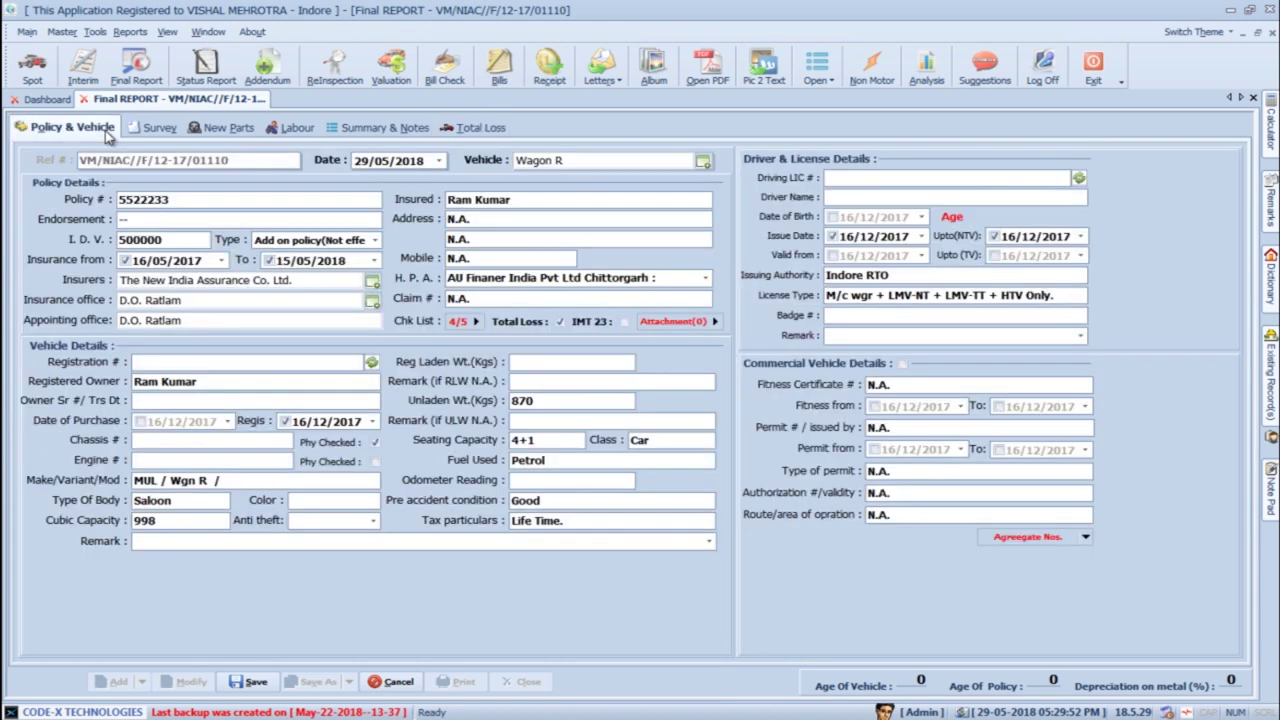
pyautogui.click(560, 322)
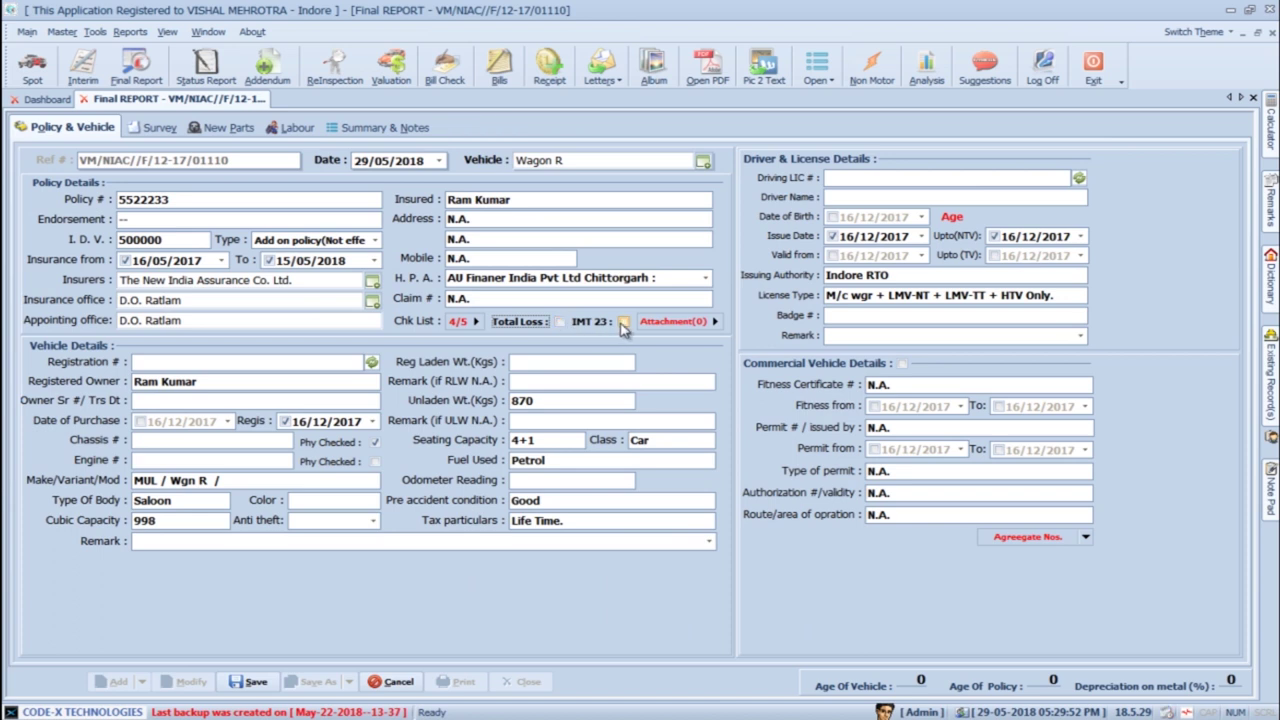
pyautogui.click(622, 323)
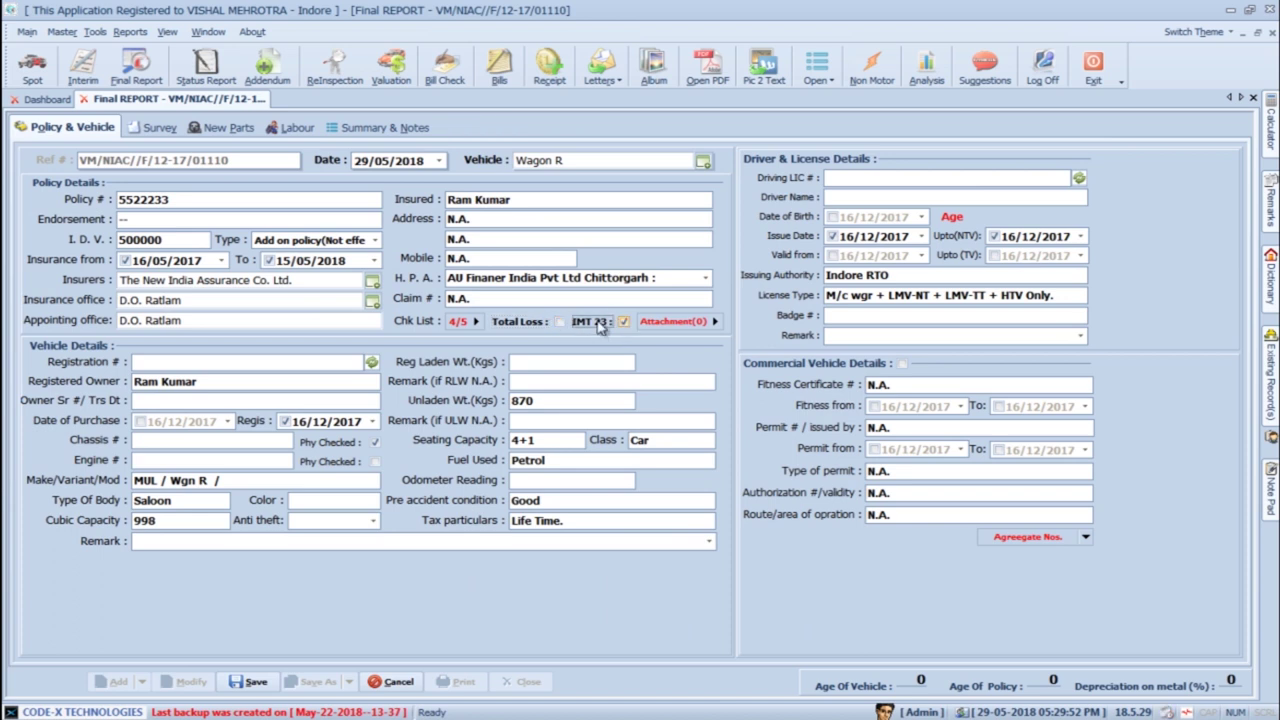
pyautogui.click(224, 130)
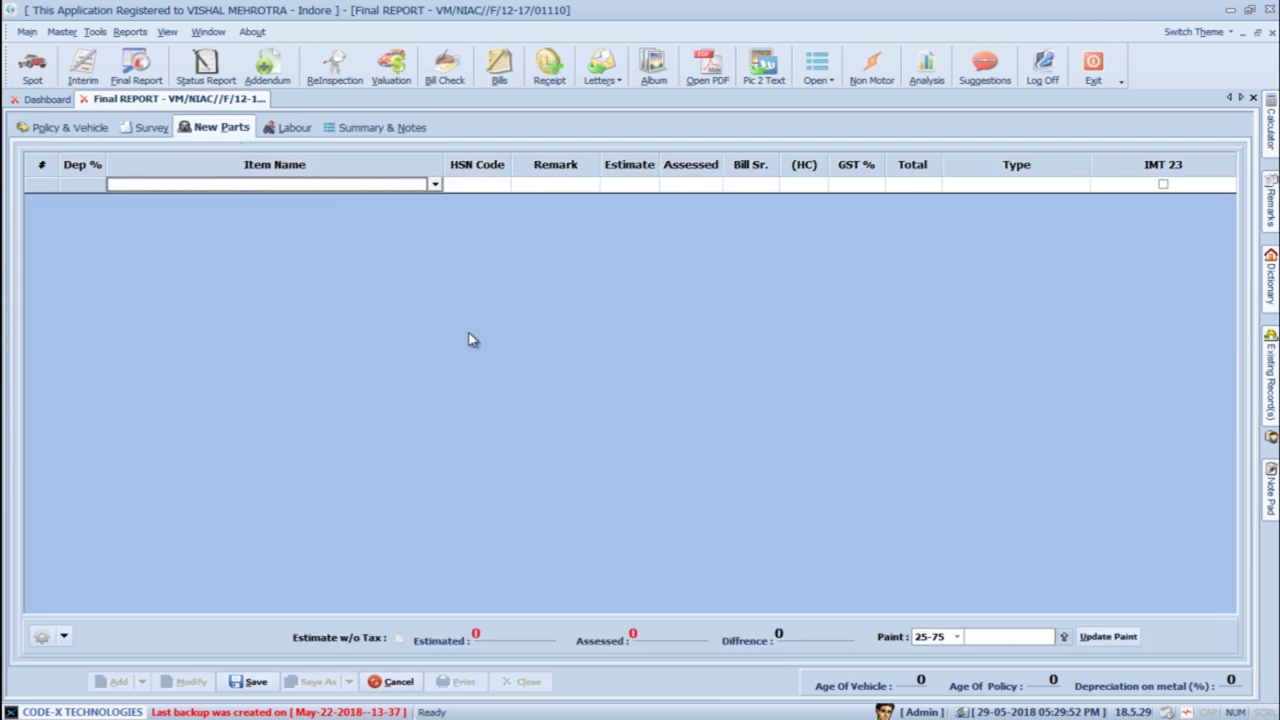
# Step: Add a blank New Parts row, review the Labour tab's Denting row, then return to Policy & Vehicle
pyautogui.click(1162, 188)
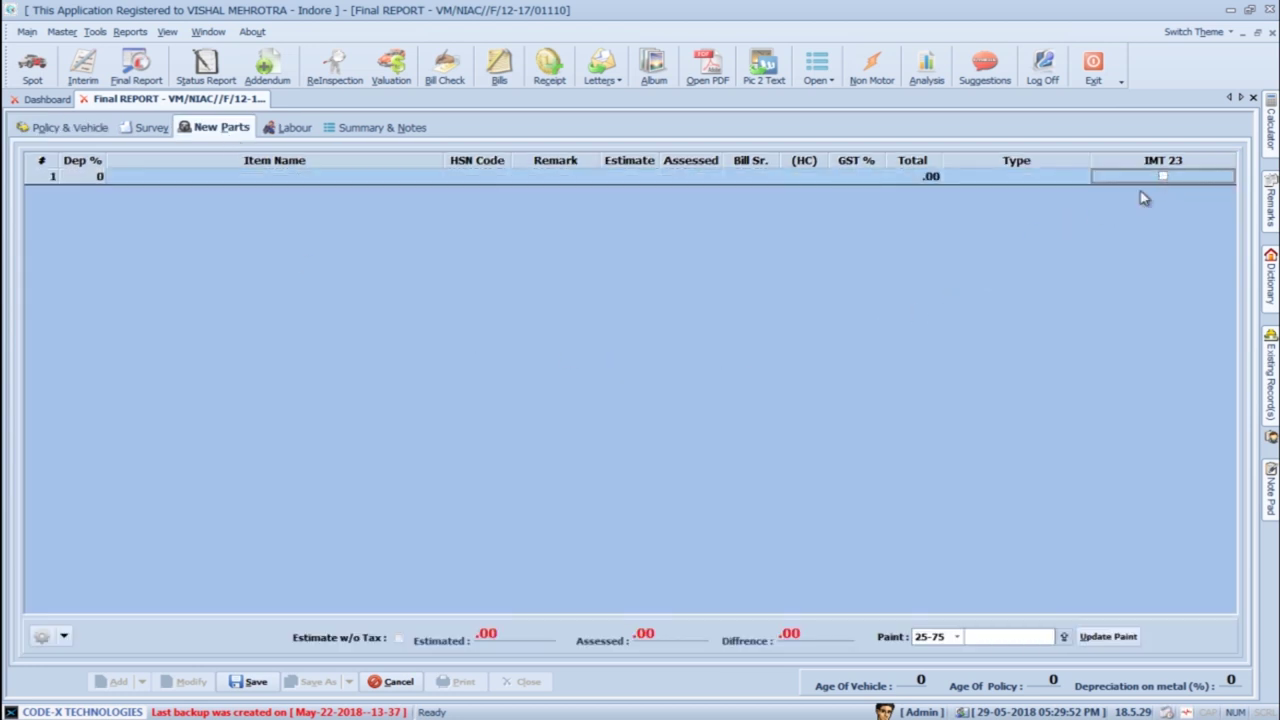
pyautogui.click(292, 128)
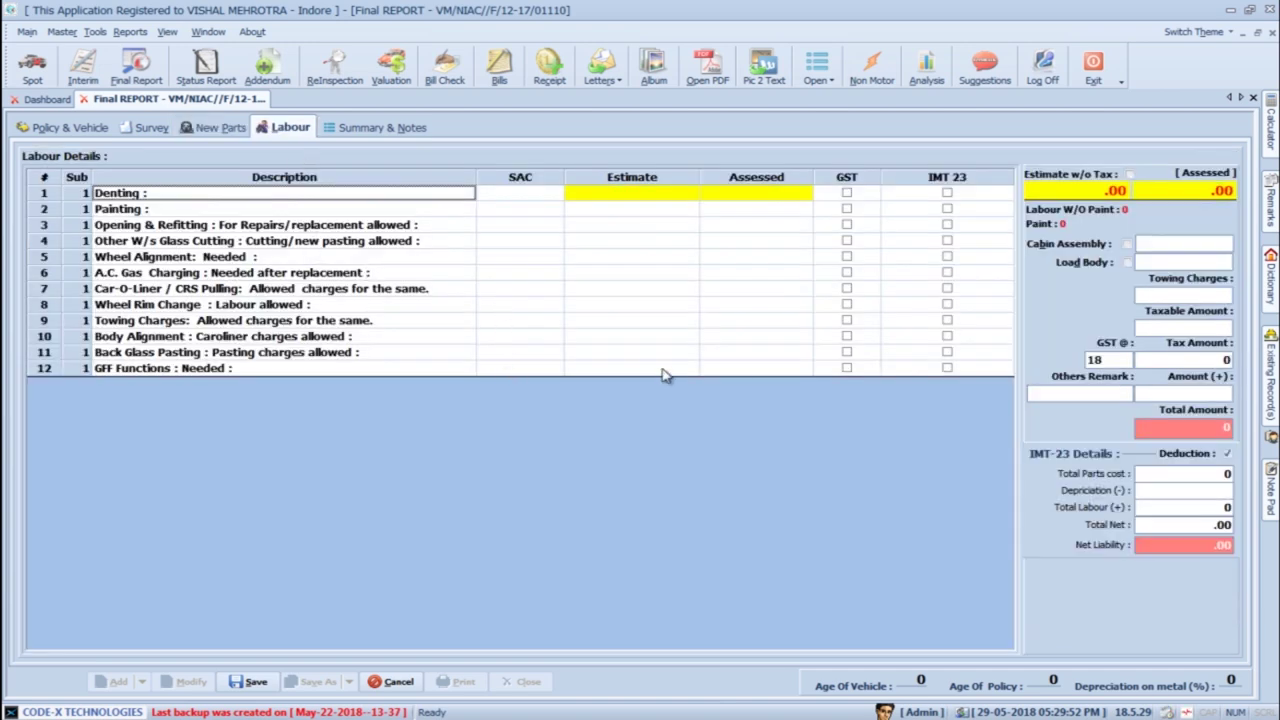
pyautogui.click(946, 196)
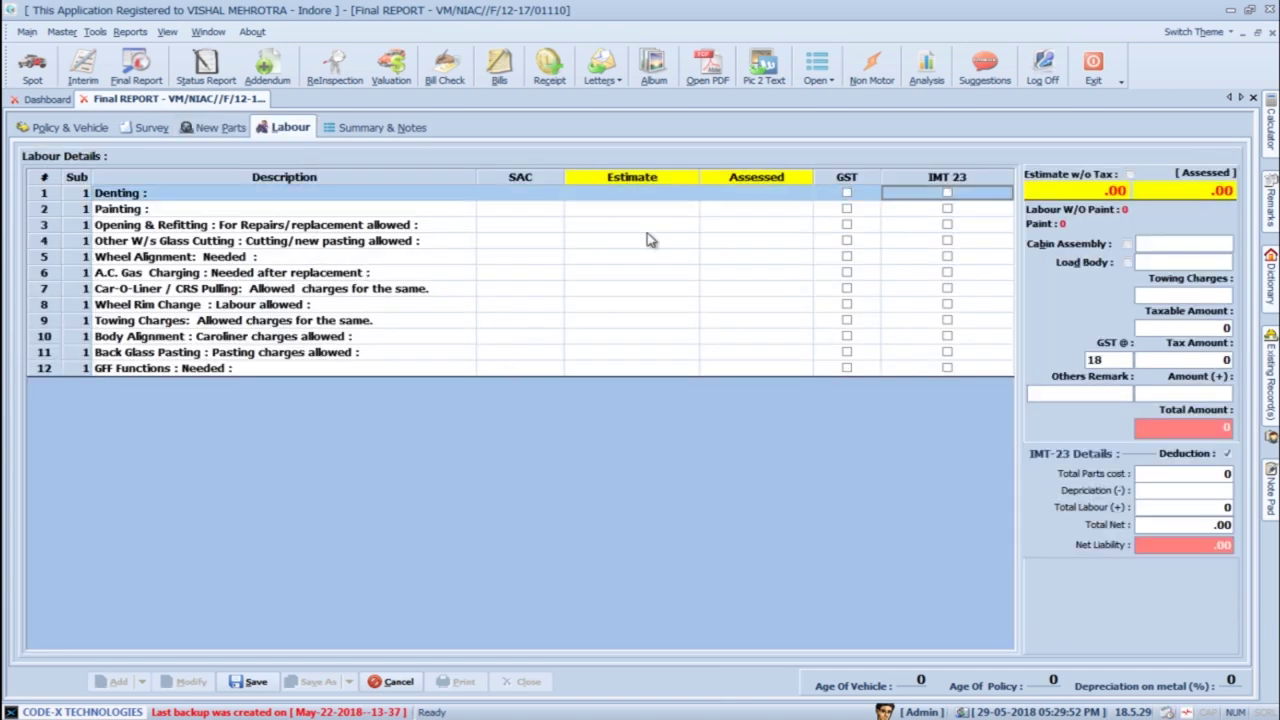
pyautogui.click(93, 133)
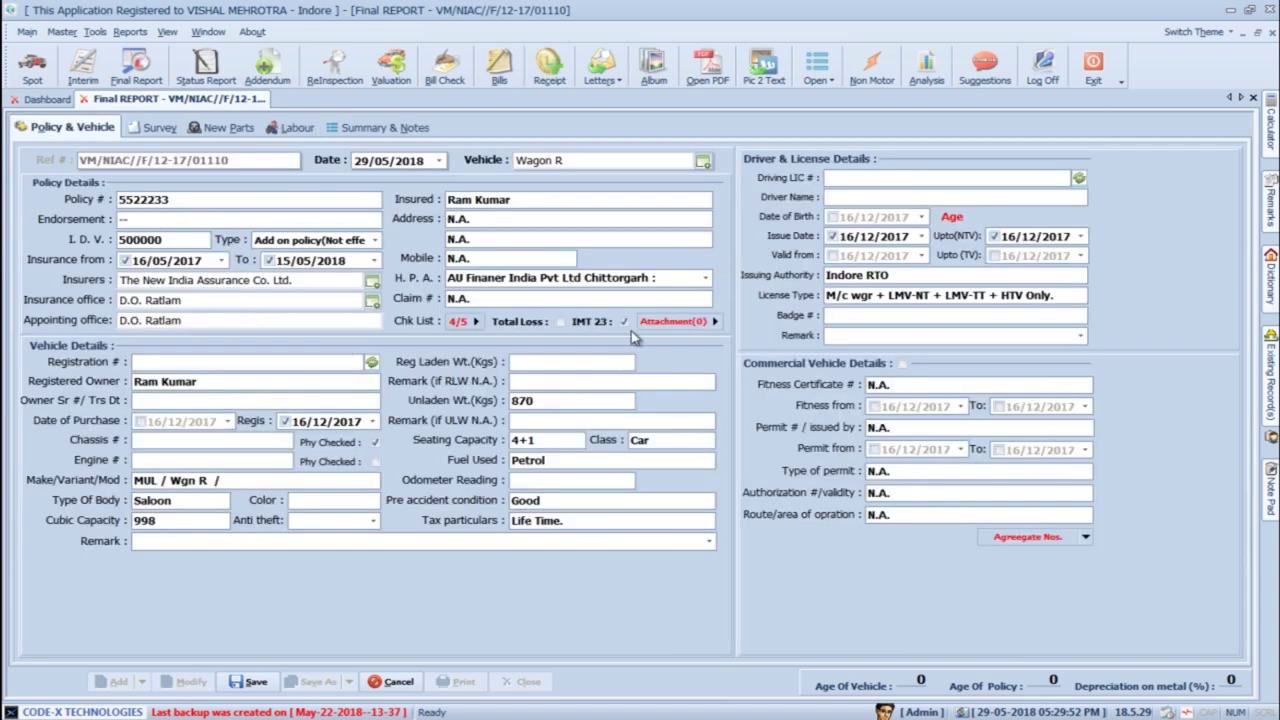
# Step: Clear IMT 23 and enter N.A. for the registration number and owner serial
pyautogui.click(623, 322)
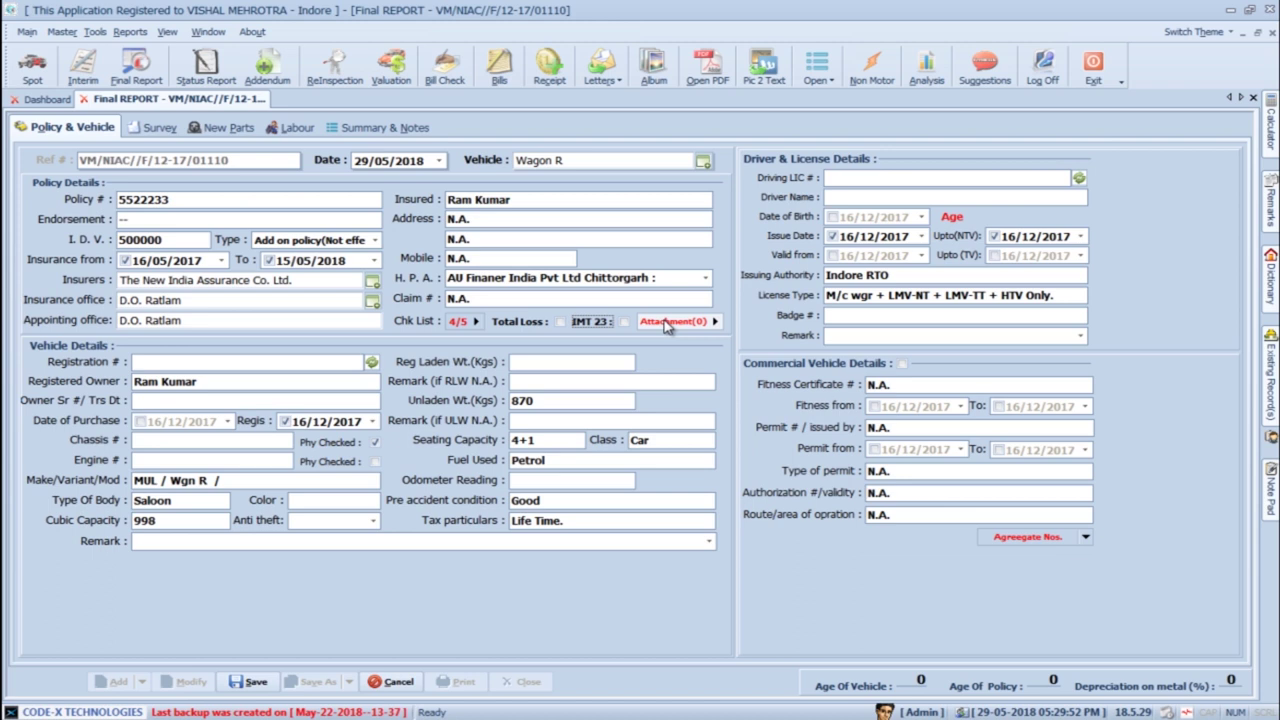
pyautogui.click(287, 360)
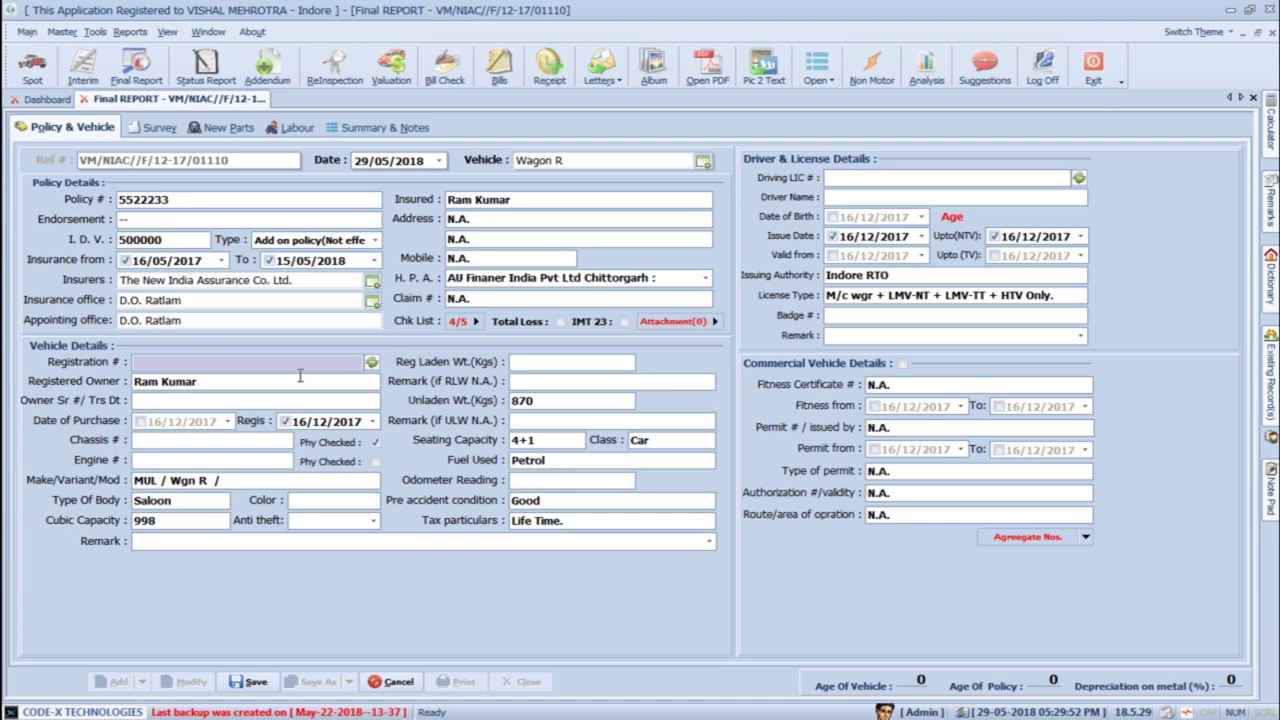
pyautogui.press('Return')
pyautogui.click(263, 399)
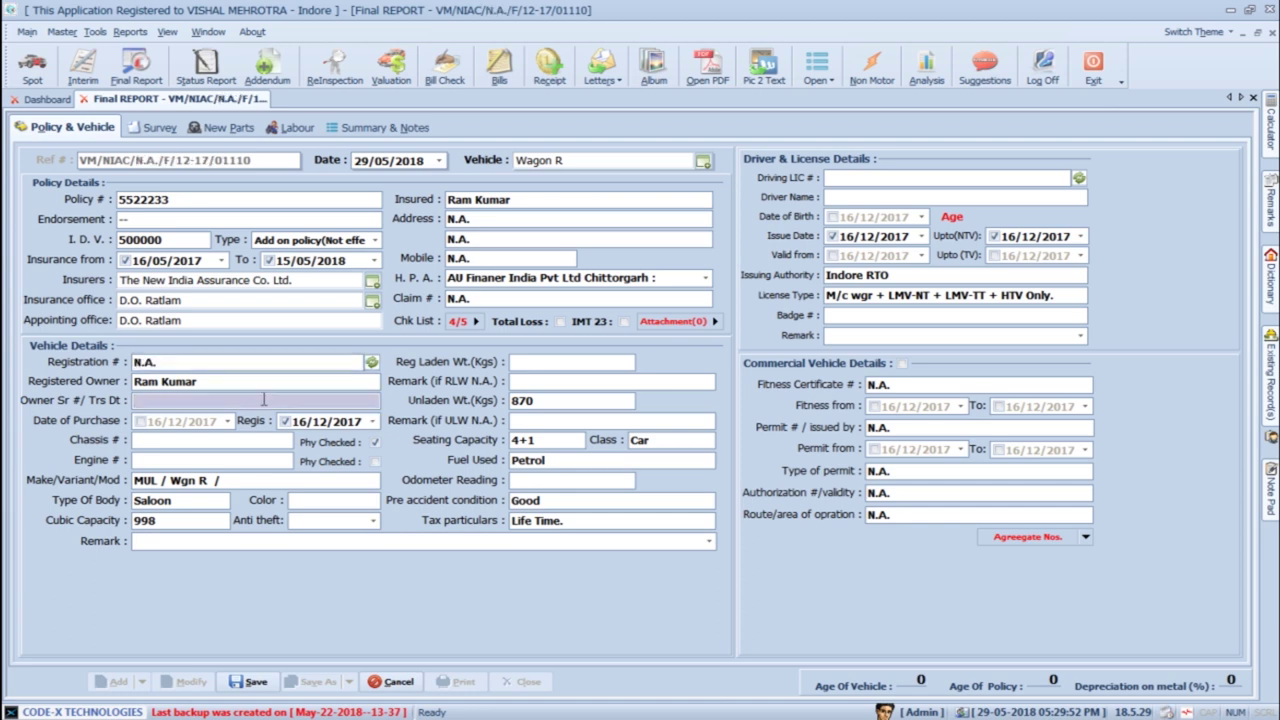
pyautogui.click(260, 382)
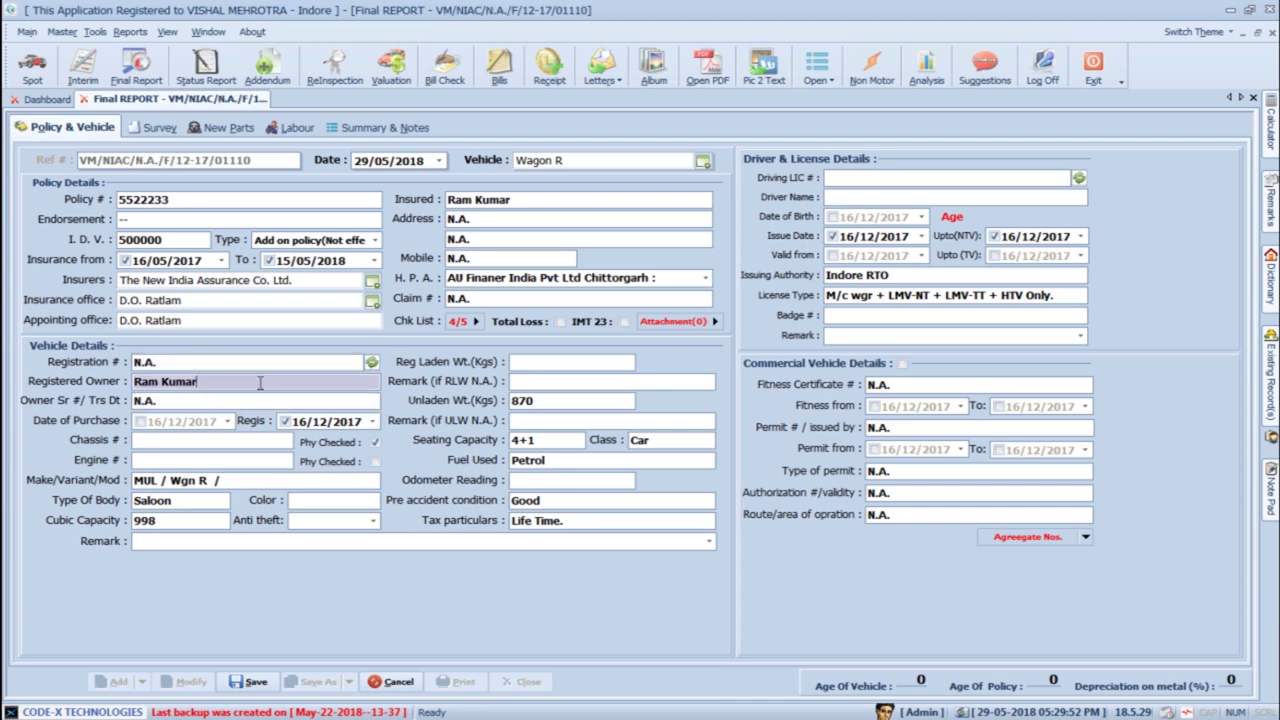
pyautogui.click(168, 400)
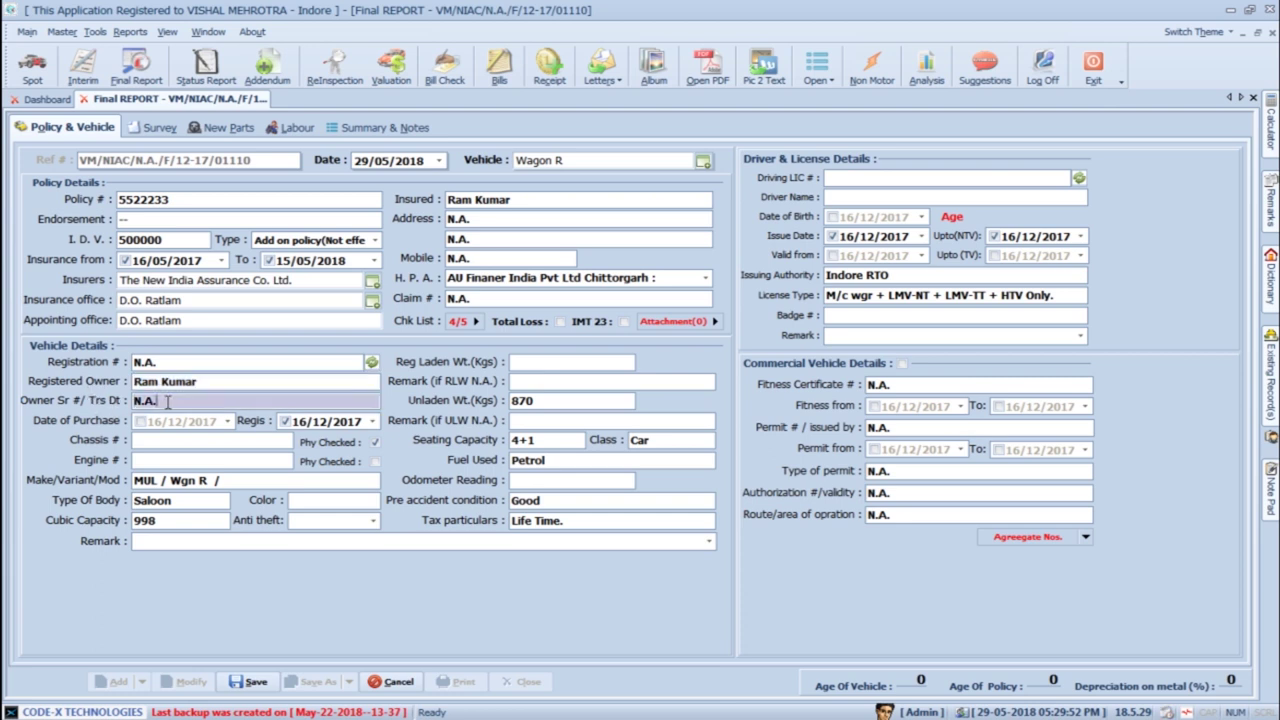
pyautogui.moveTo(168, 400); pyautogui.dragTo(134, 400)
pyautogui.click(221, 425)
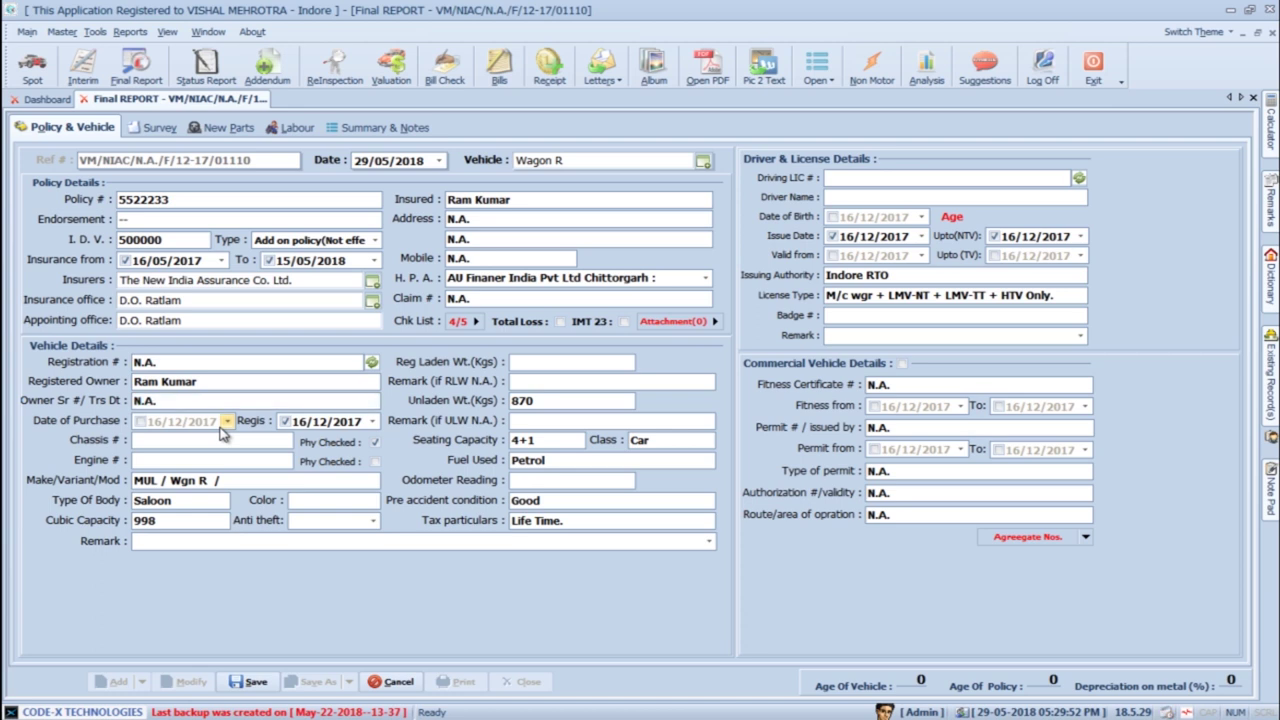
# Step: Step through the registration date and fill chassis and engine numbers with N.A
pyautogui.press('Tab')
pyautogui.press('Right')
pyautogui.press('Right')
pyautogui.press('Tab')
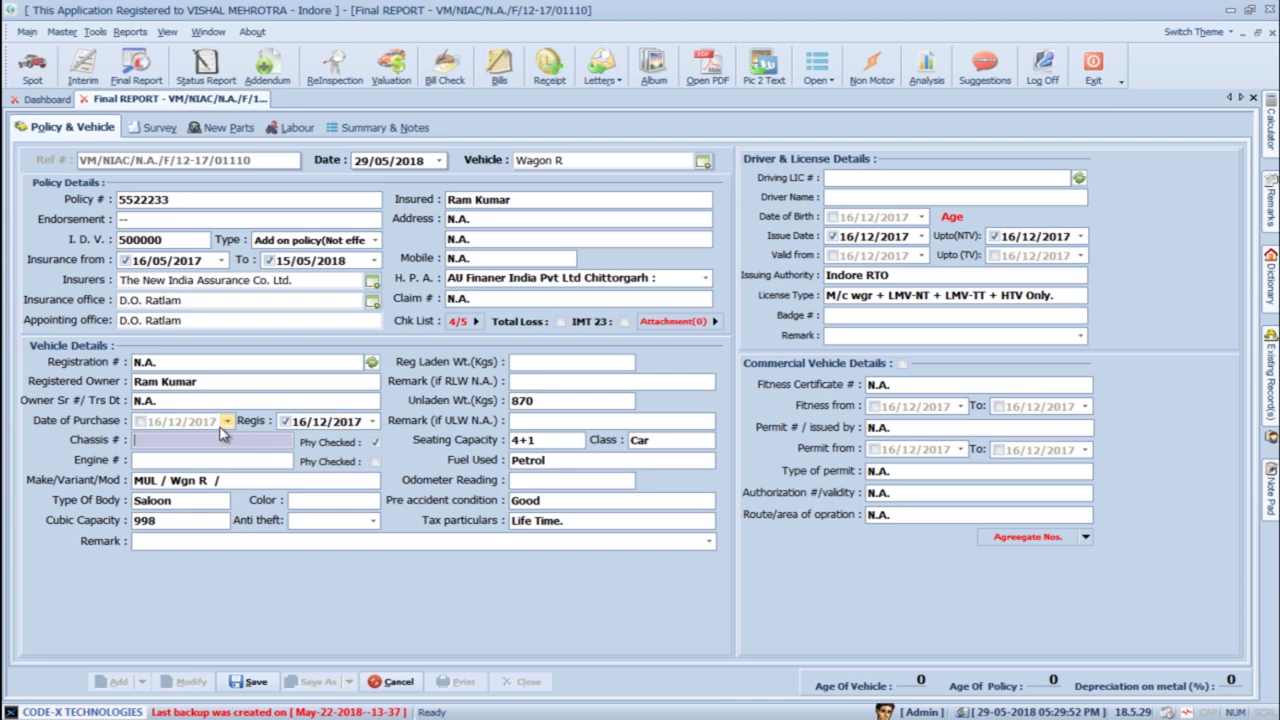
pyautogui.press('Tab')
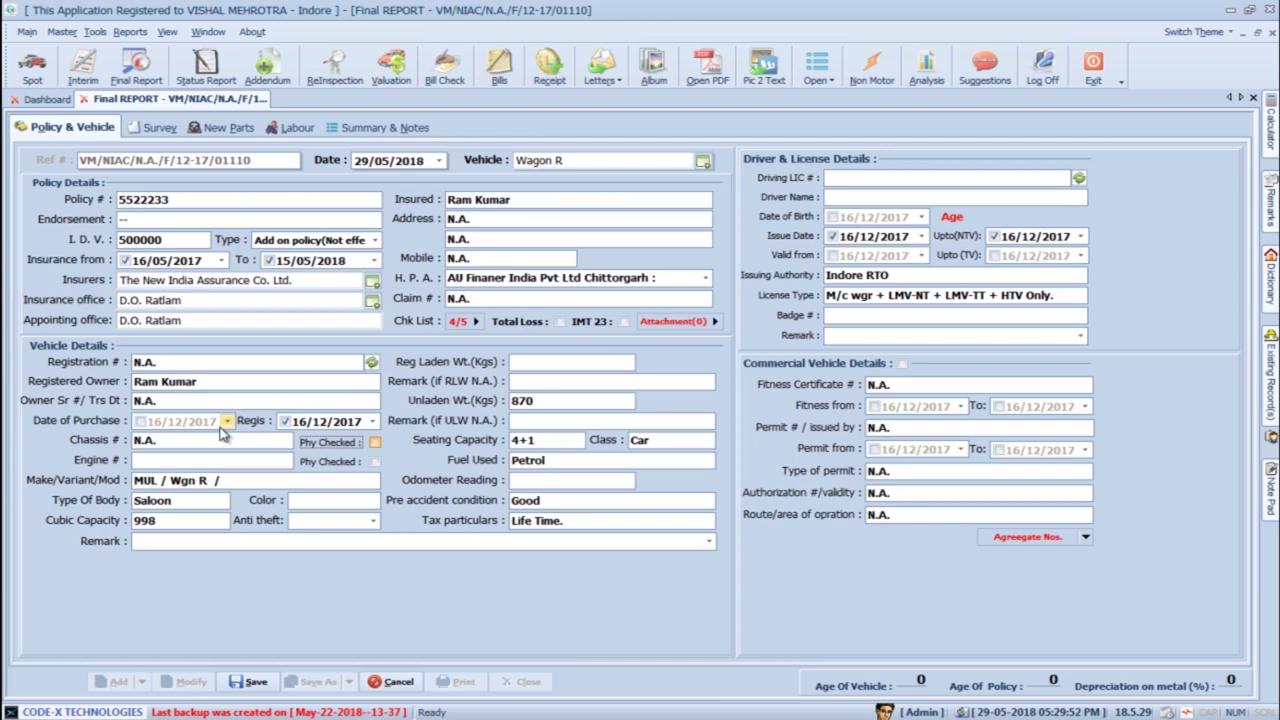
pyautogui.press('Tab')
pyautogui.press('Tab')
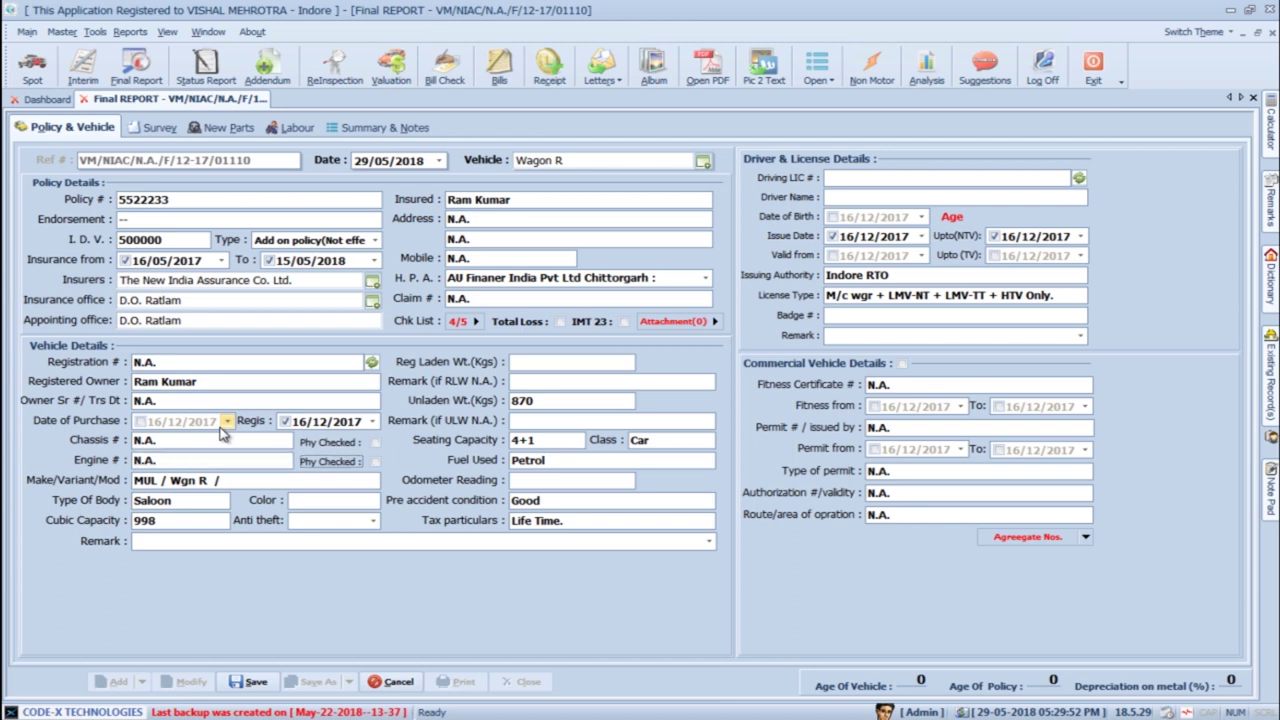
pyautogui.click(226, 462)
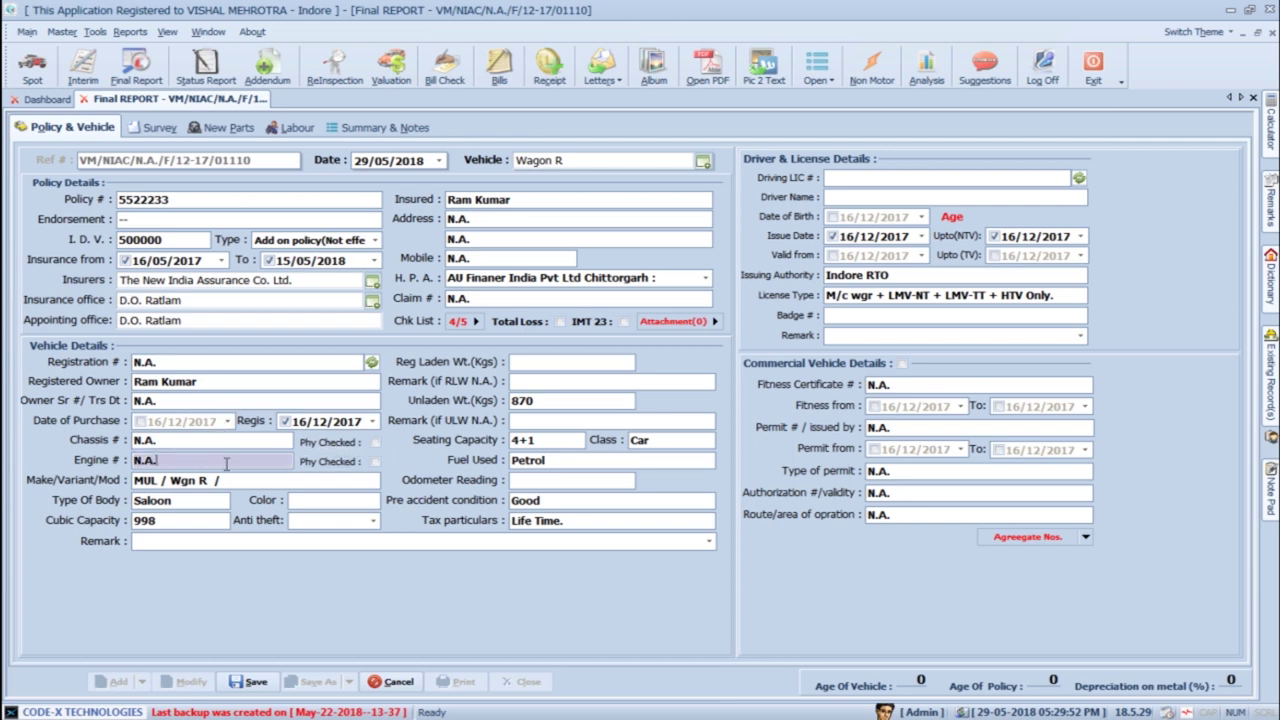
pyautogui.press('Tab')
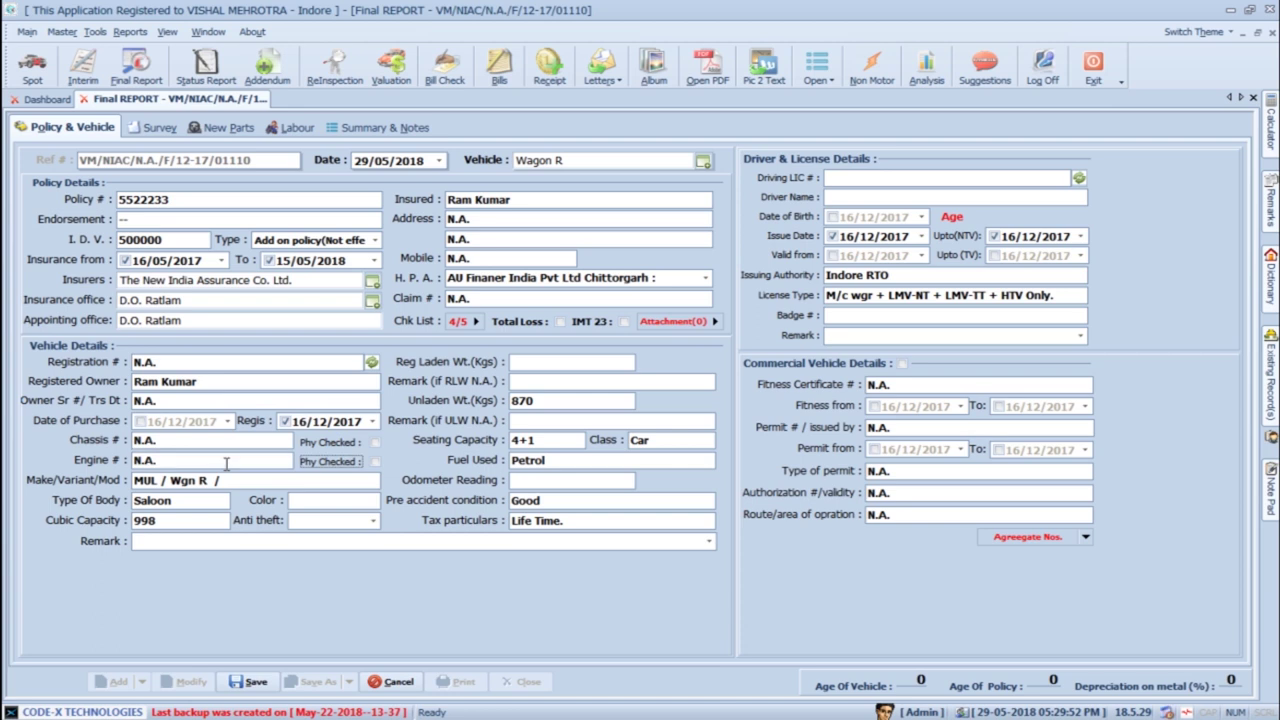
pyautogui.press('Tab')
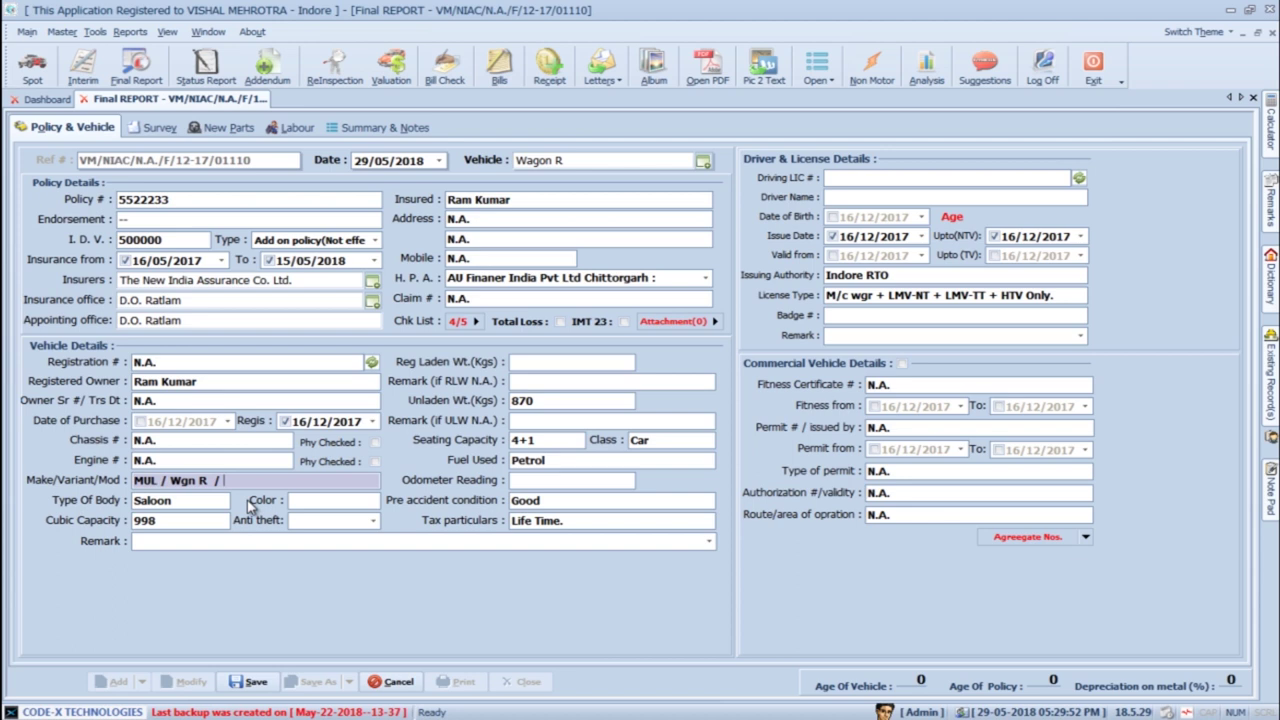
# Step: Append 2017 to the make/model, set colour White, and choose company-fitted anti-theft
pyautogui.write('2017')
pyautogui.press('Tab')
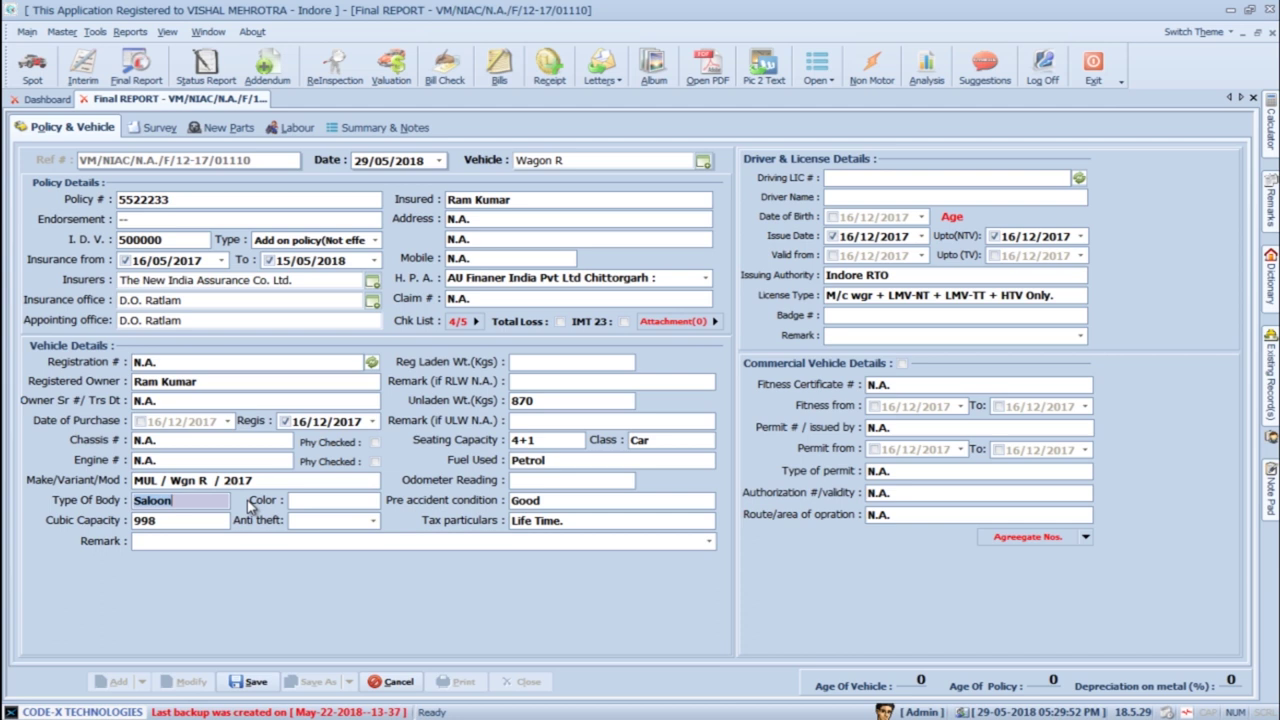
pyautogui.press('Tab')
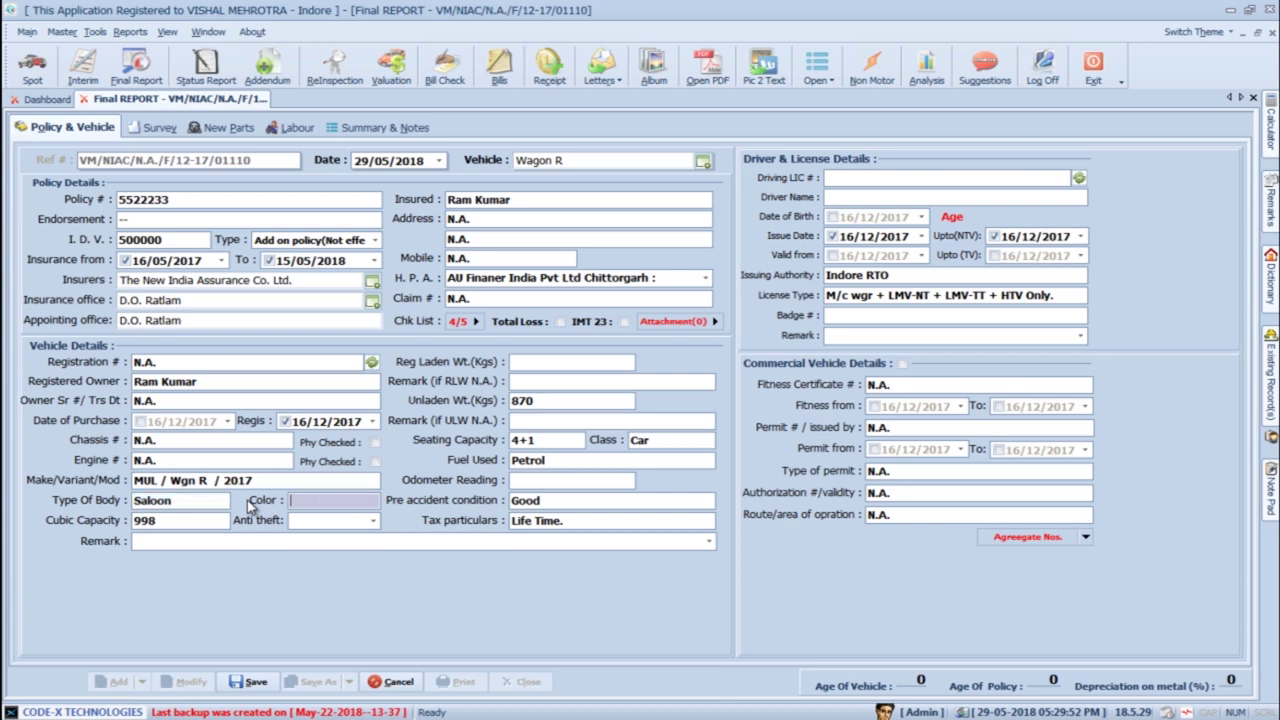
pyautogui.write('White')
pyautogui.press('Tab')
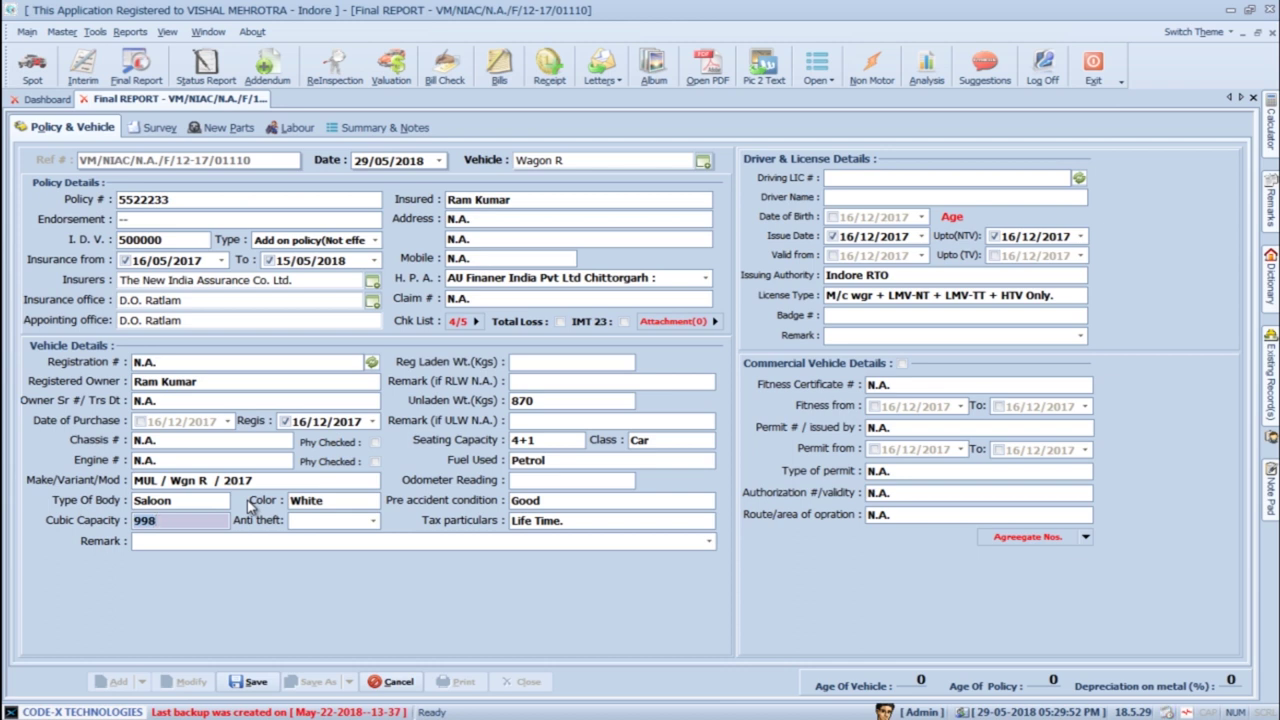
pyautogui.press('Tab')
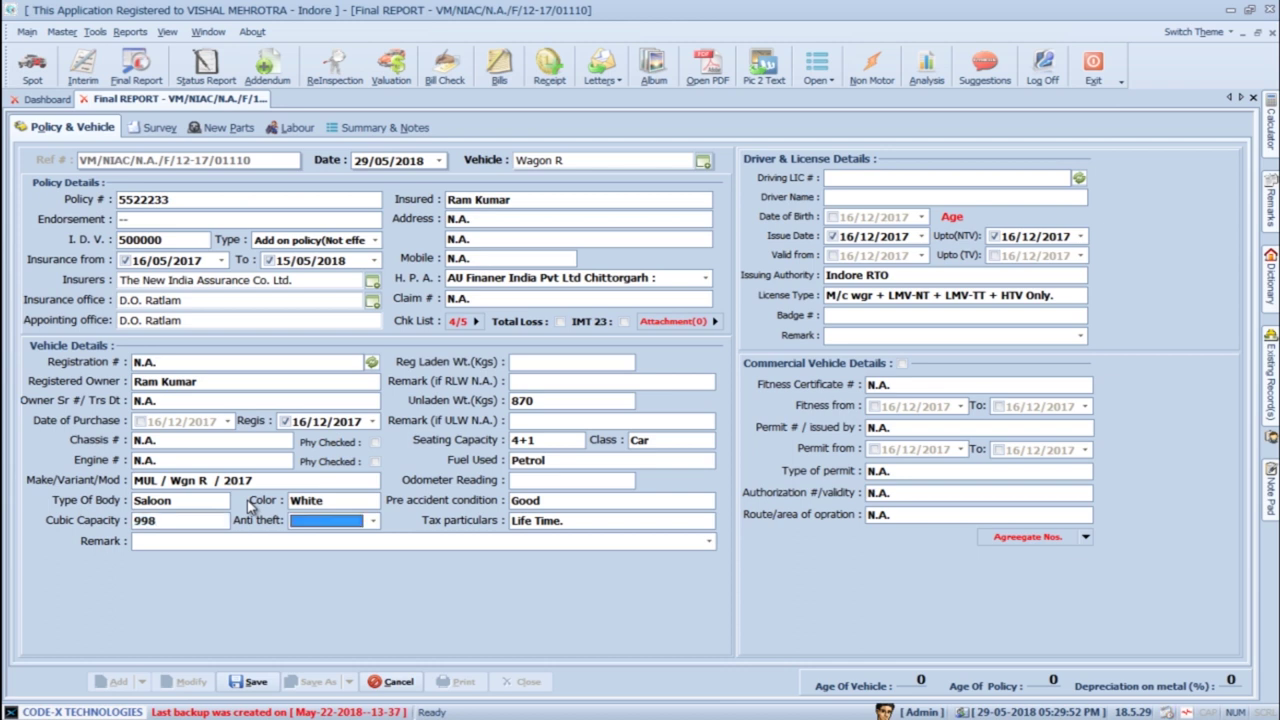
pyautogui.press('Down')
pyautogui.press('Tab')
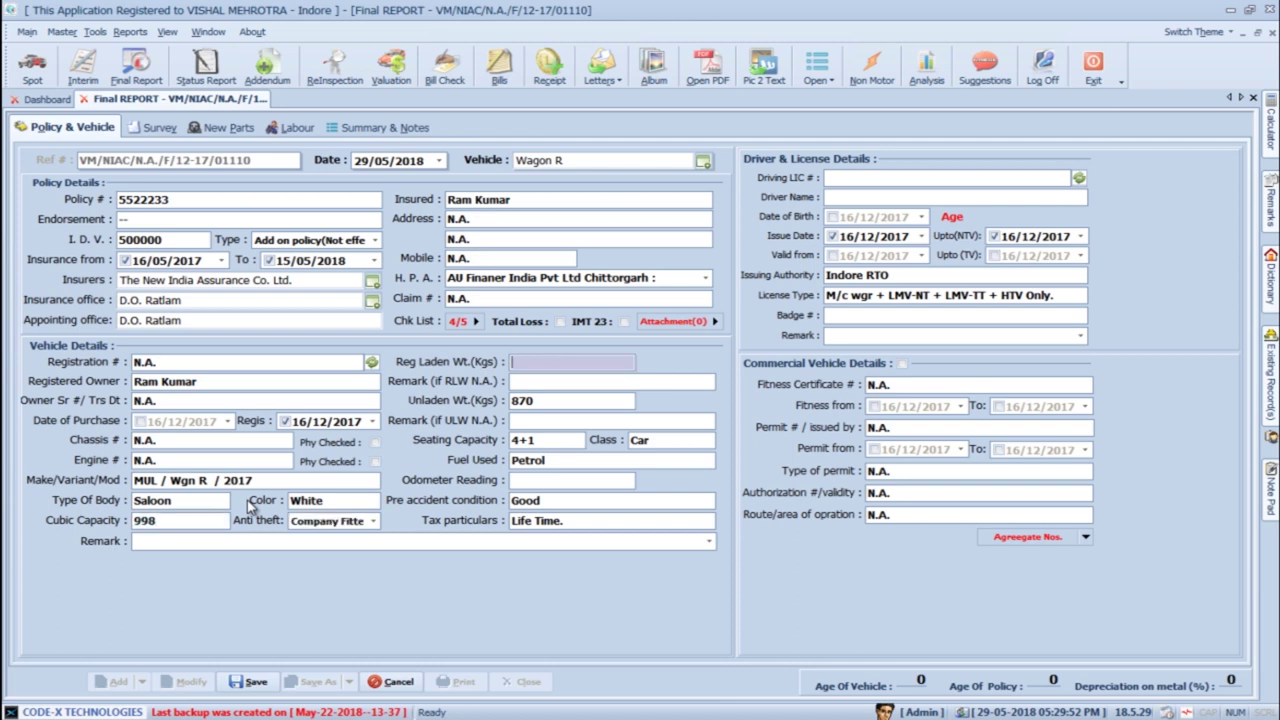
# Step: Fill weights with Nil remarks and 0, then set remark 'ORIGINAL RC TO BE VERIFIED.COPY ENCLOSED.'
pyautogui.press('Tab')
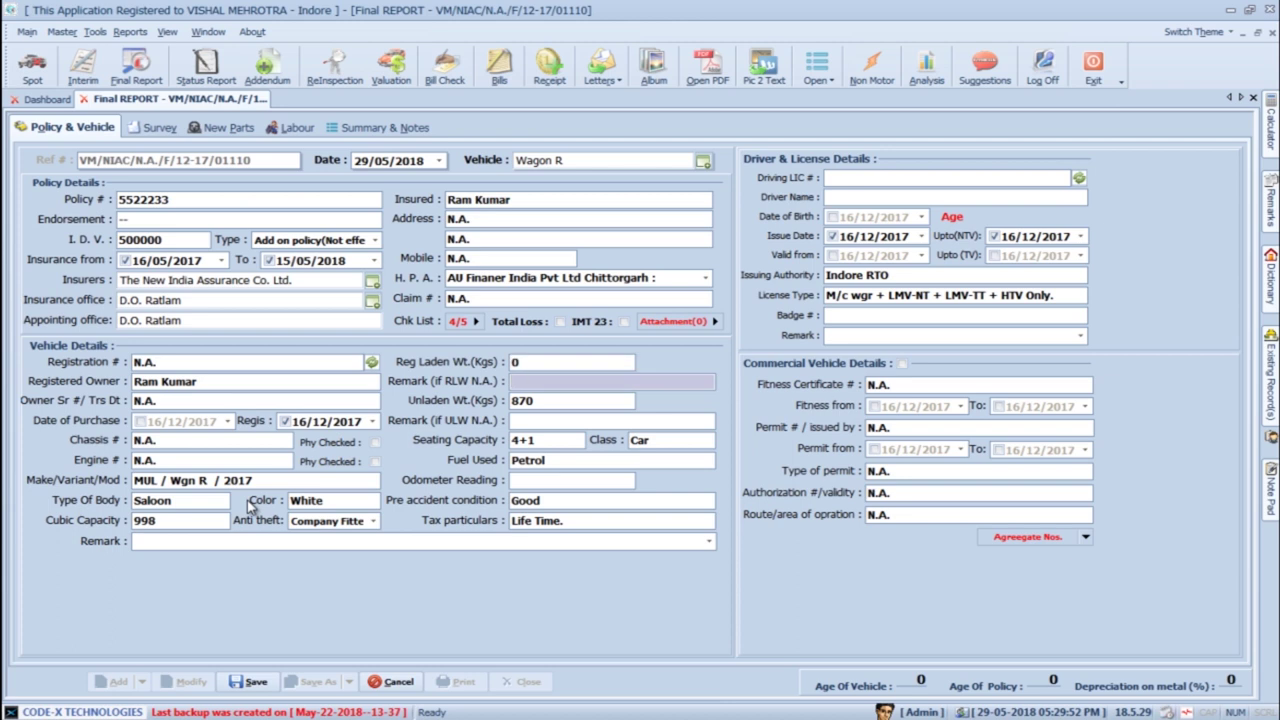
pyautogui.write('Nil')
pyautogui.press('Tab')
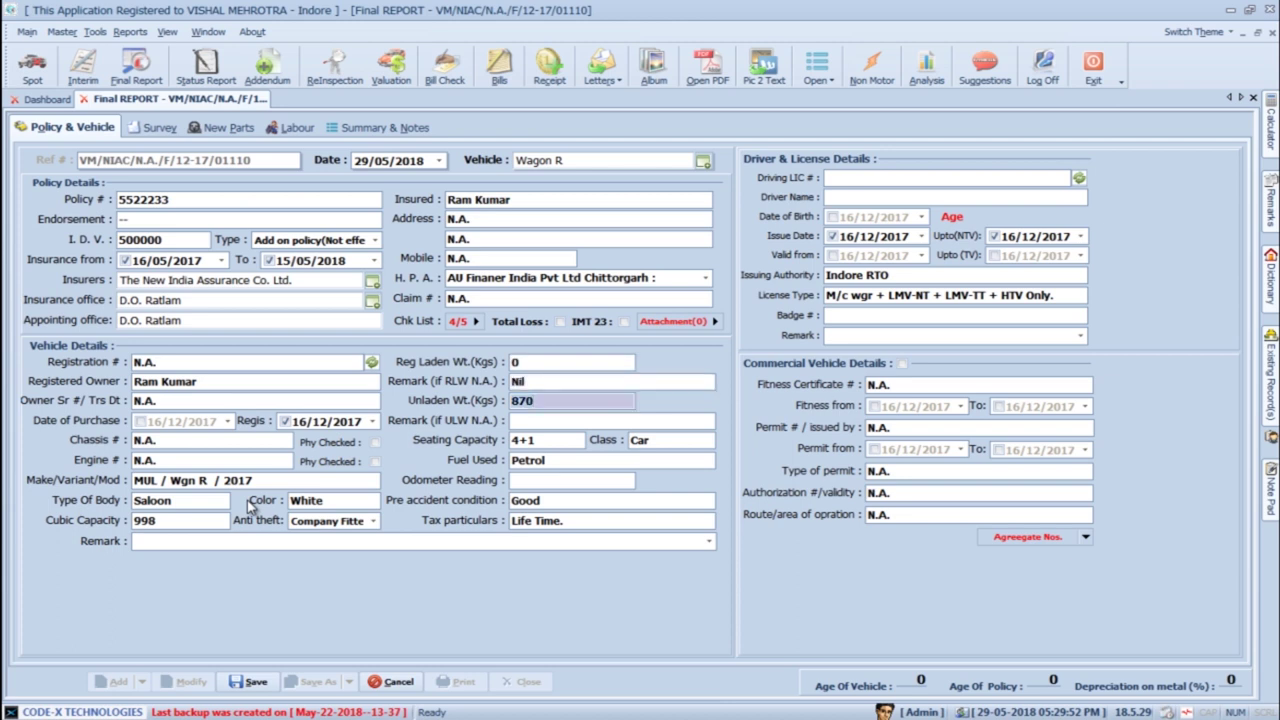
pyautogui.press('Tab')
pyautogui.write('Nil')
pyautogui.press('Tab')
pyautogui.press('Tab')
pyautogui.press('Tab')
pyautogui.press('Tab')
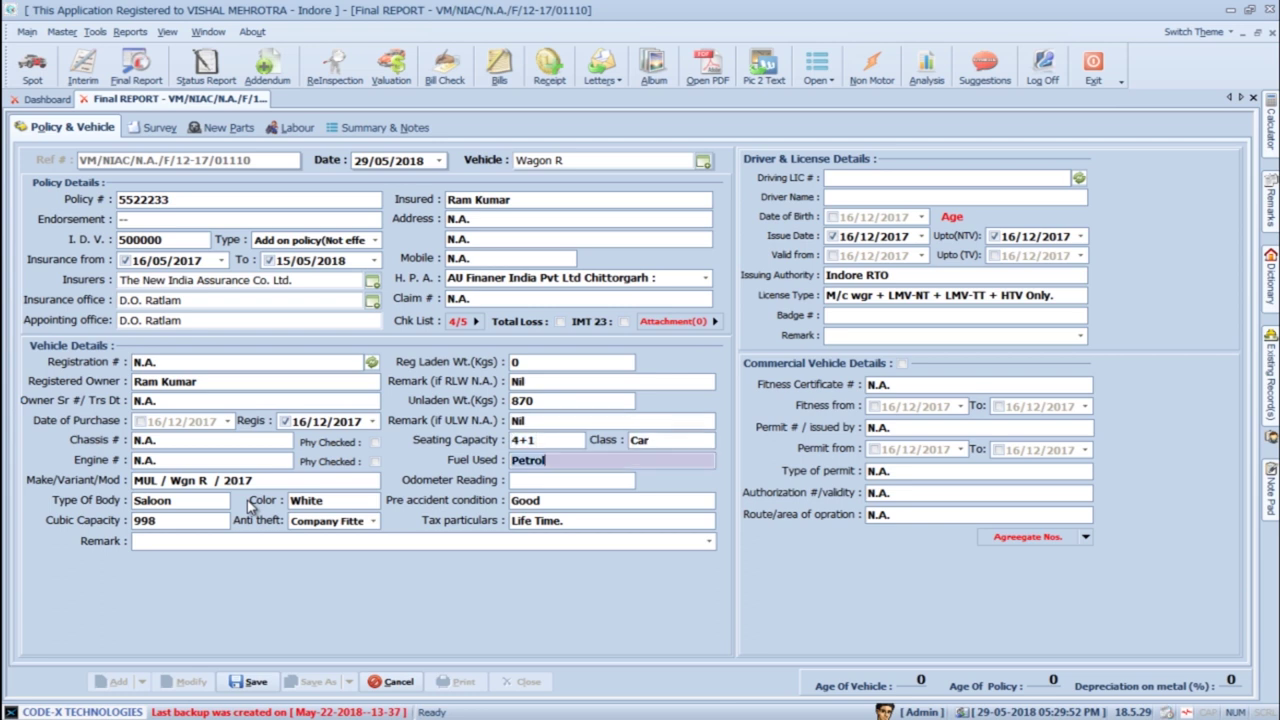
pyautogui.write('0')
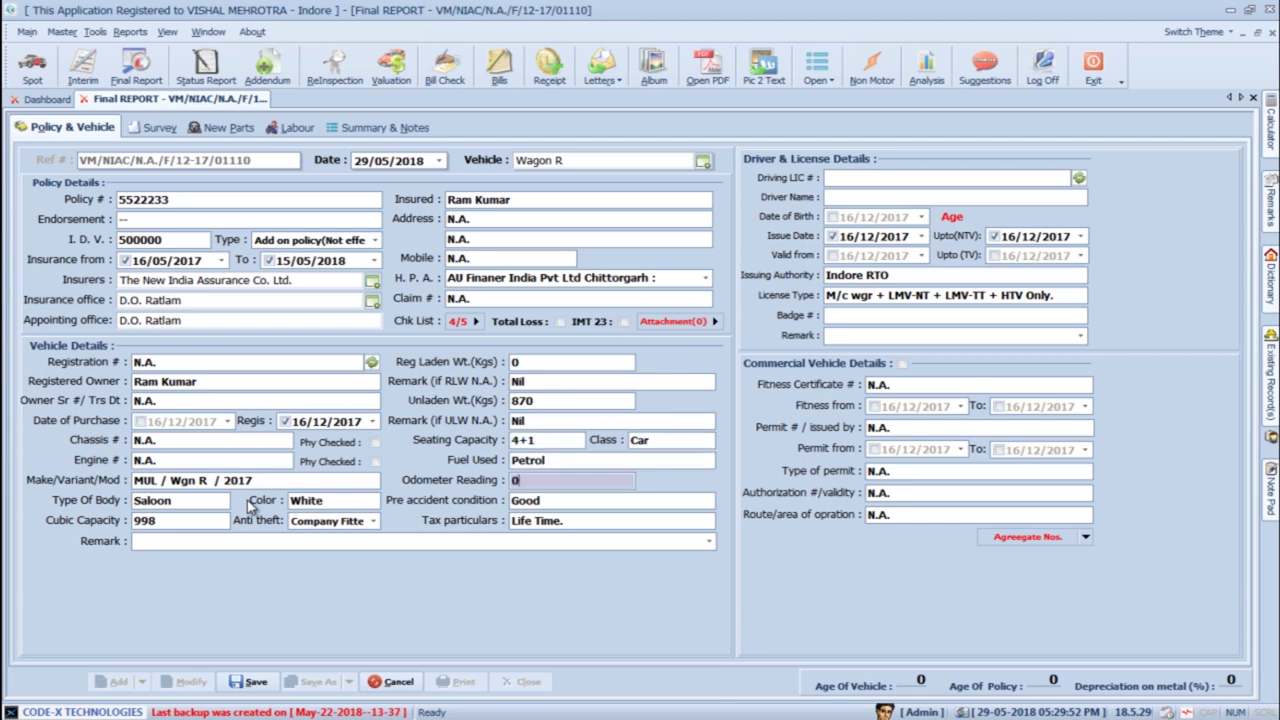
pyautogui.press('Tab')
pyautogui.press('Tab')
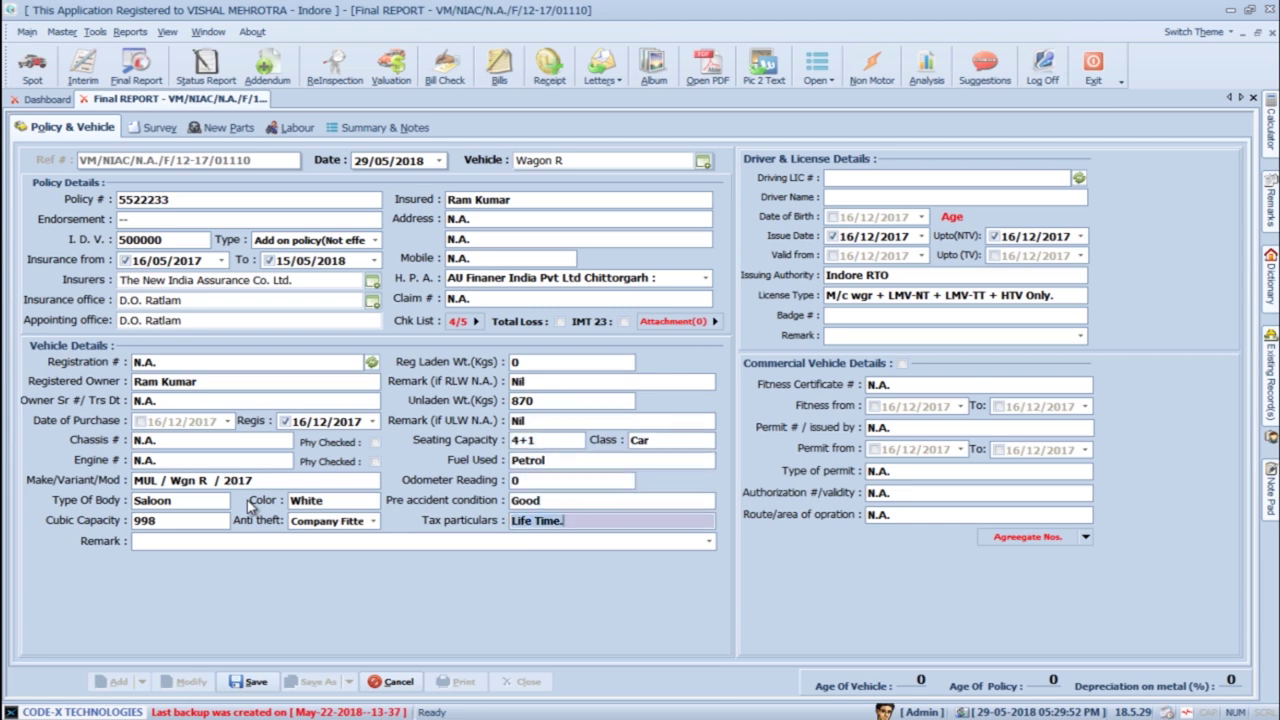
pyautogui.press('Tab')
pyautogui.write('RC')
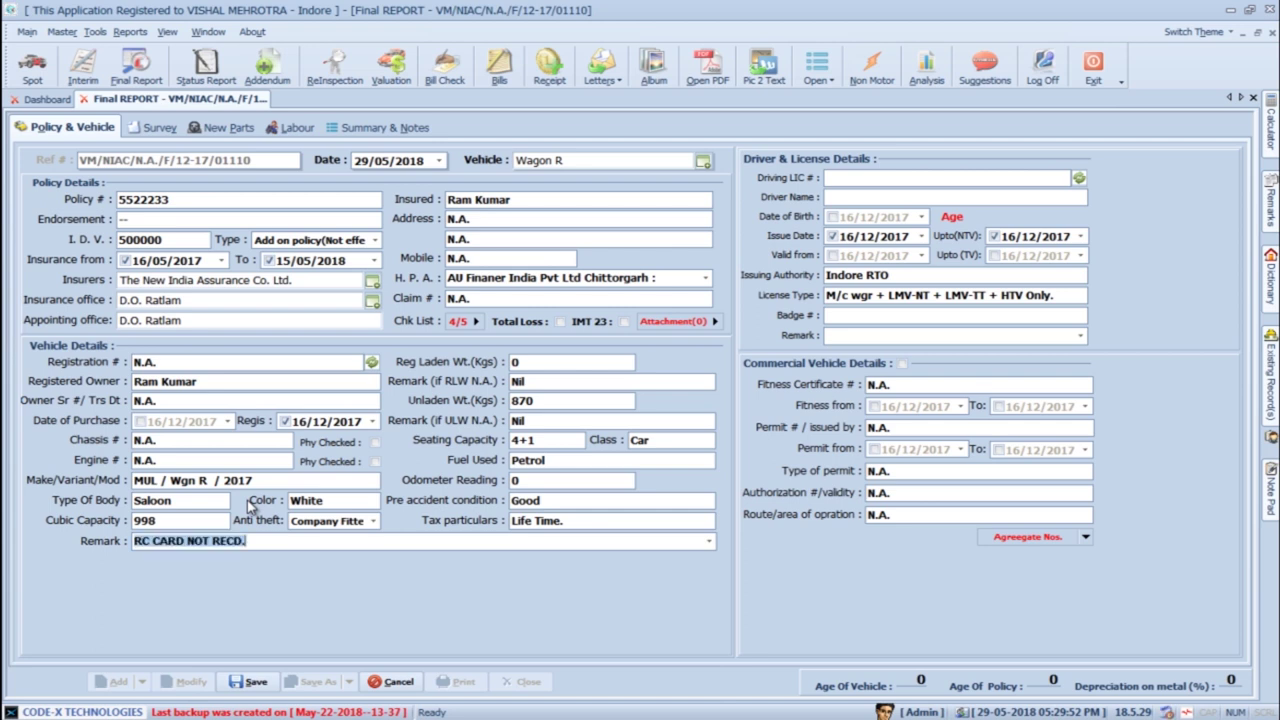
pyautogui.press('Down')
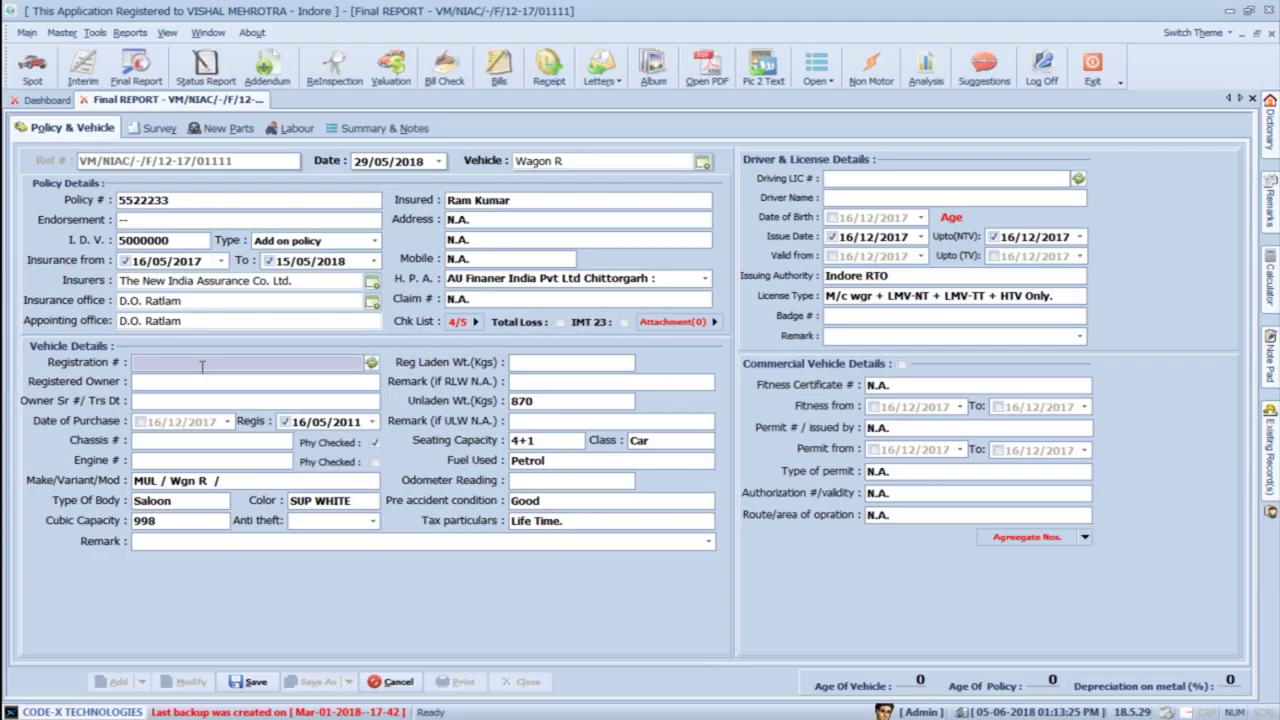
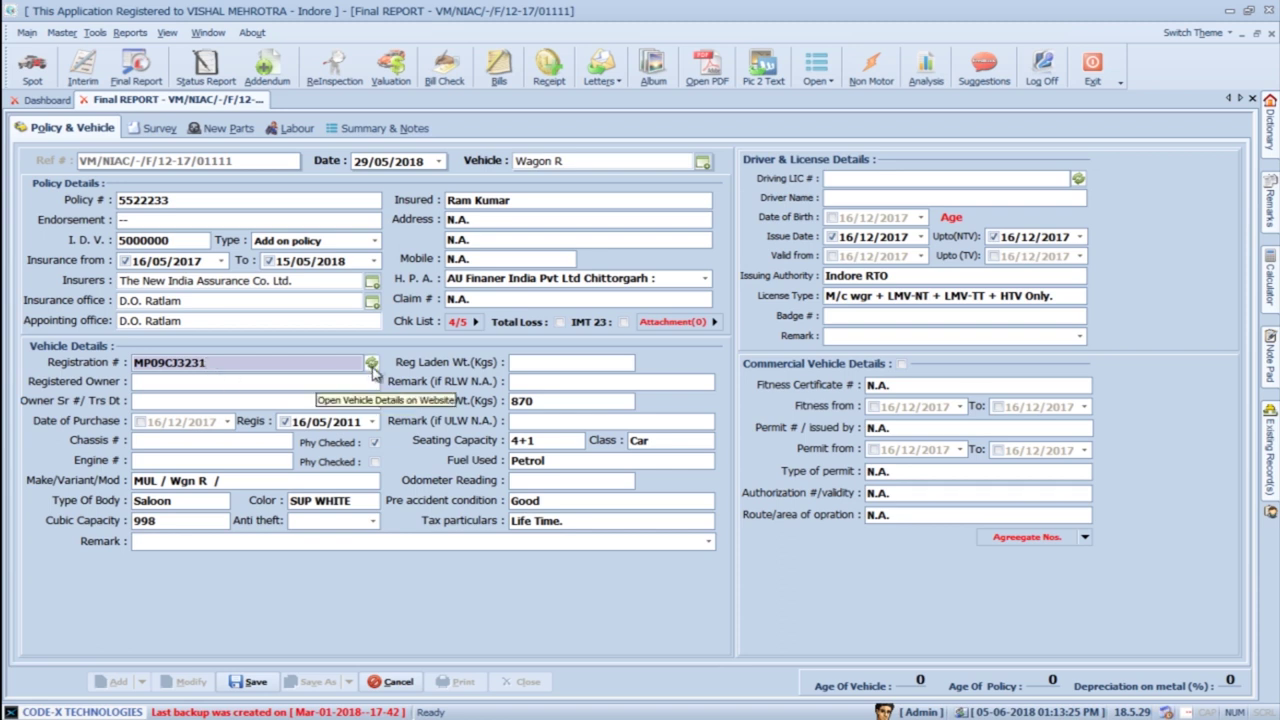
# Step: Look up the vehicle's registration number online and fill the Final report from its details
pyautogui.click(371, 364)
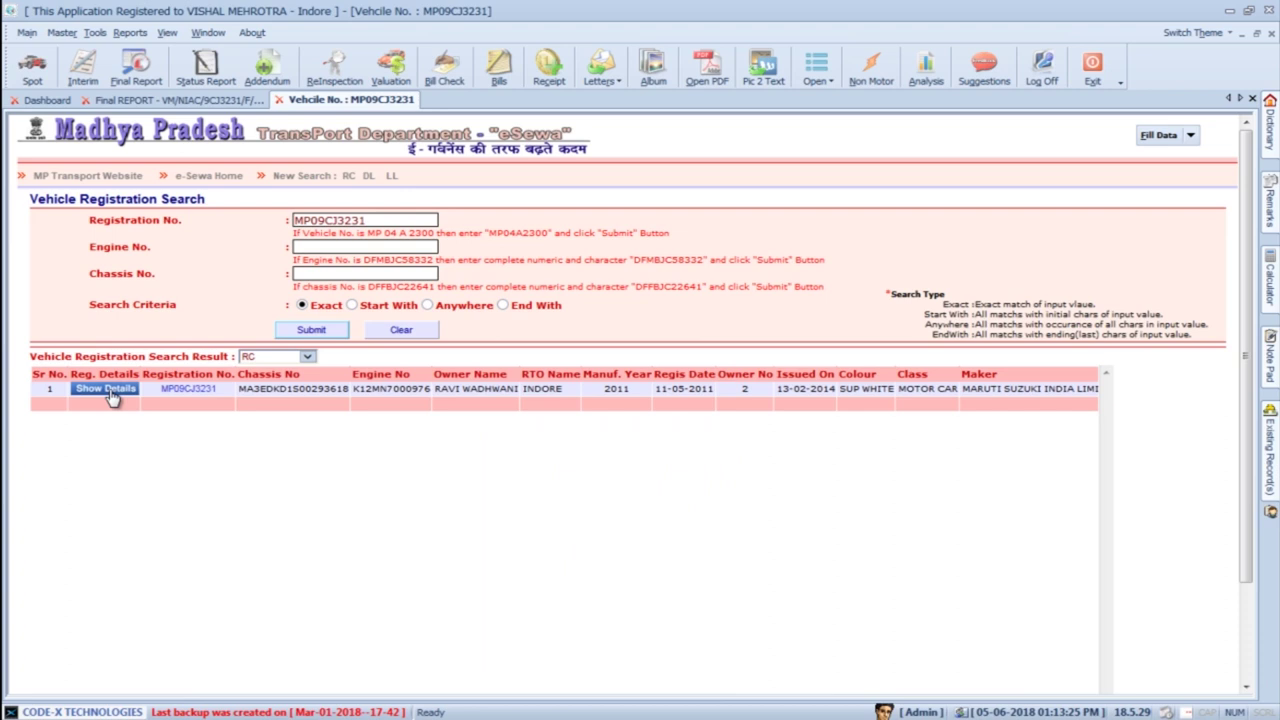
pyautogui.click(106, 390)
pyautogui.click(1197, 138)
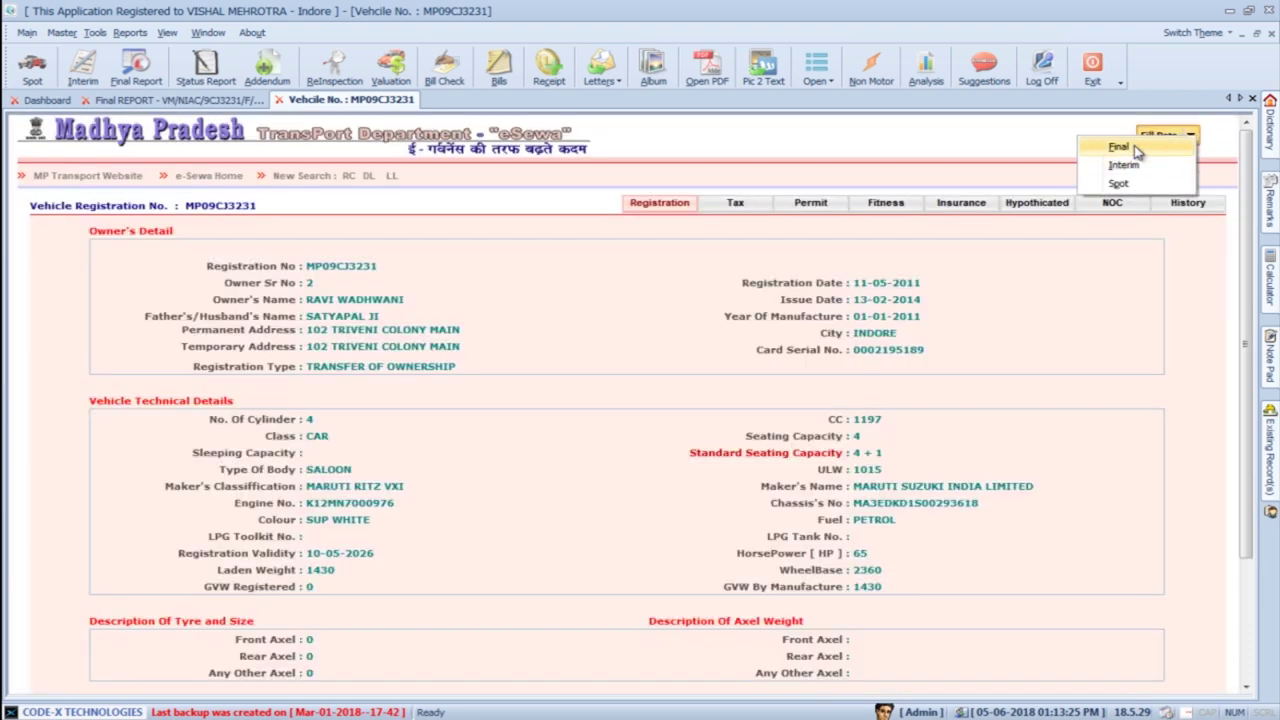
pyautogui.click(1137, 150)
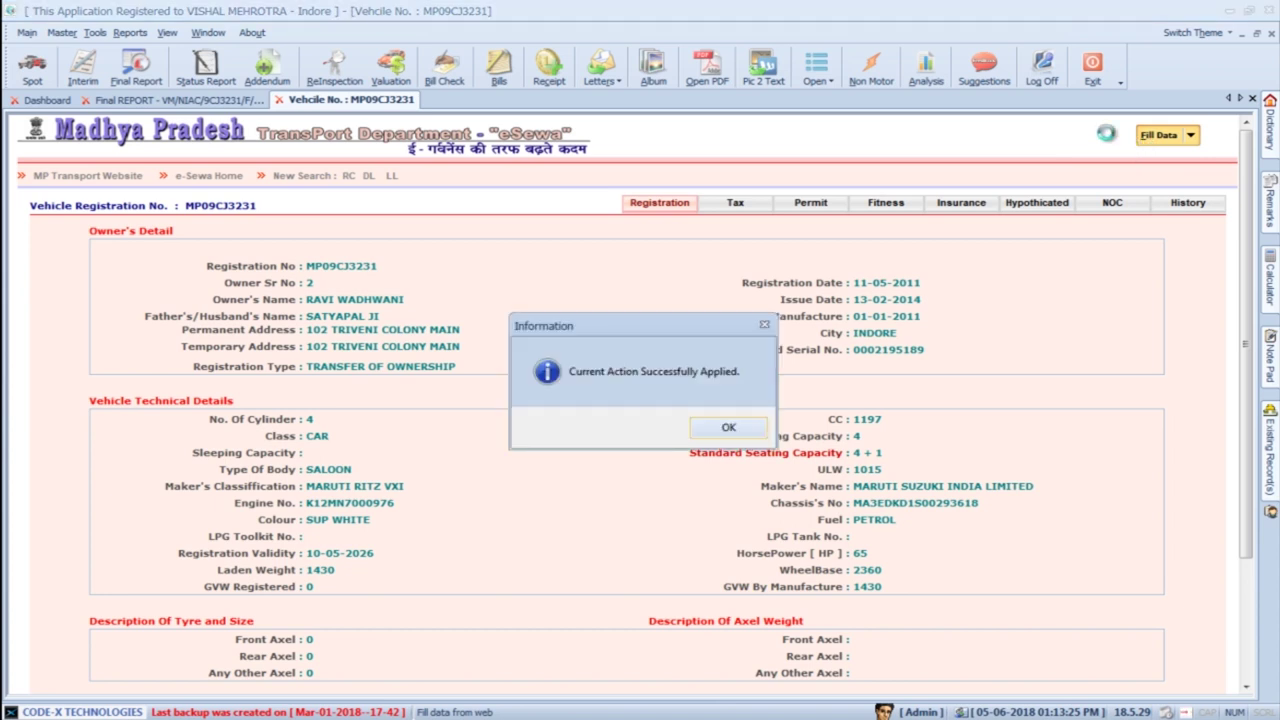
pyautogui.click(728, 427)
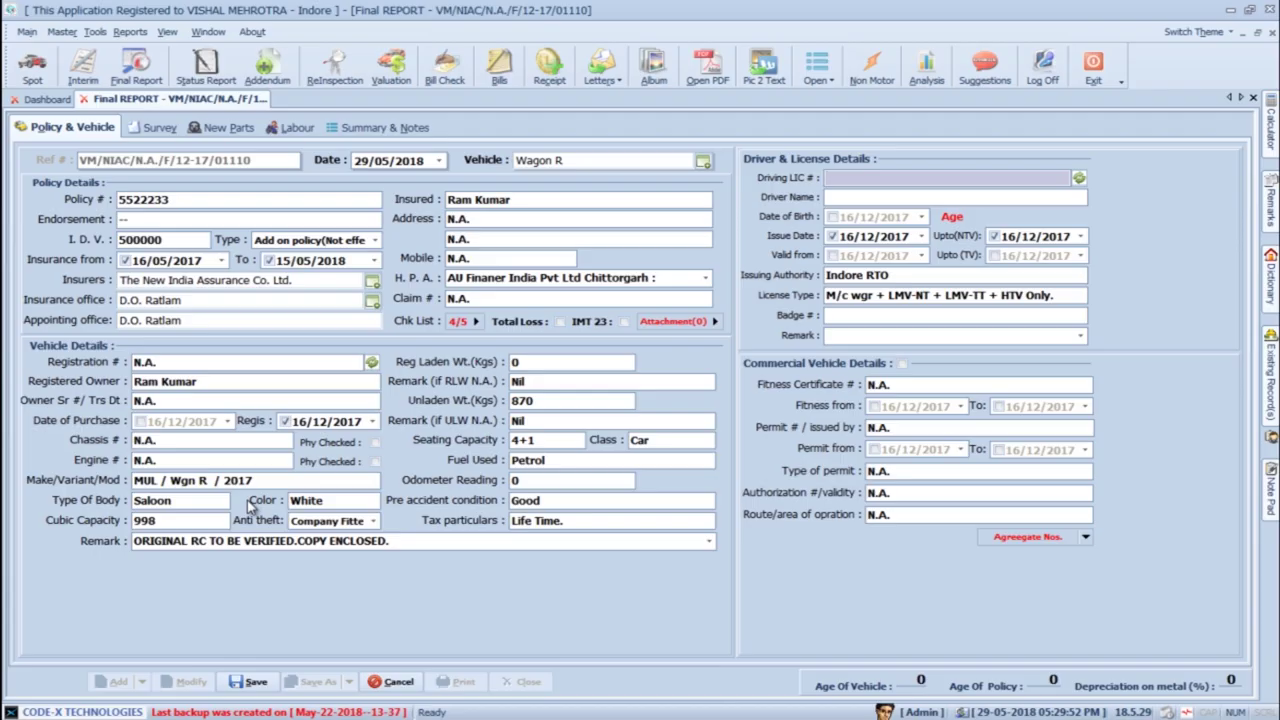
# Step: Enter the driver's licence number and full name
pyautogui.write('55555')
pyautogui.press('Tab')
pyautogui.press('Tab')
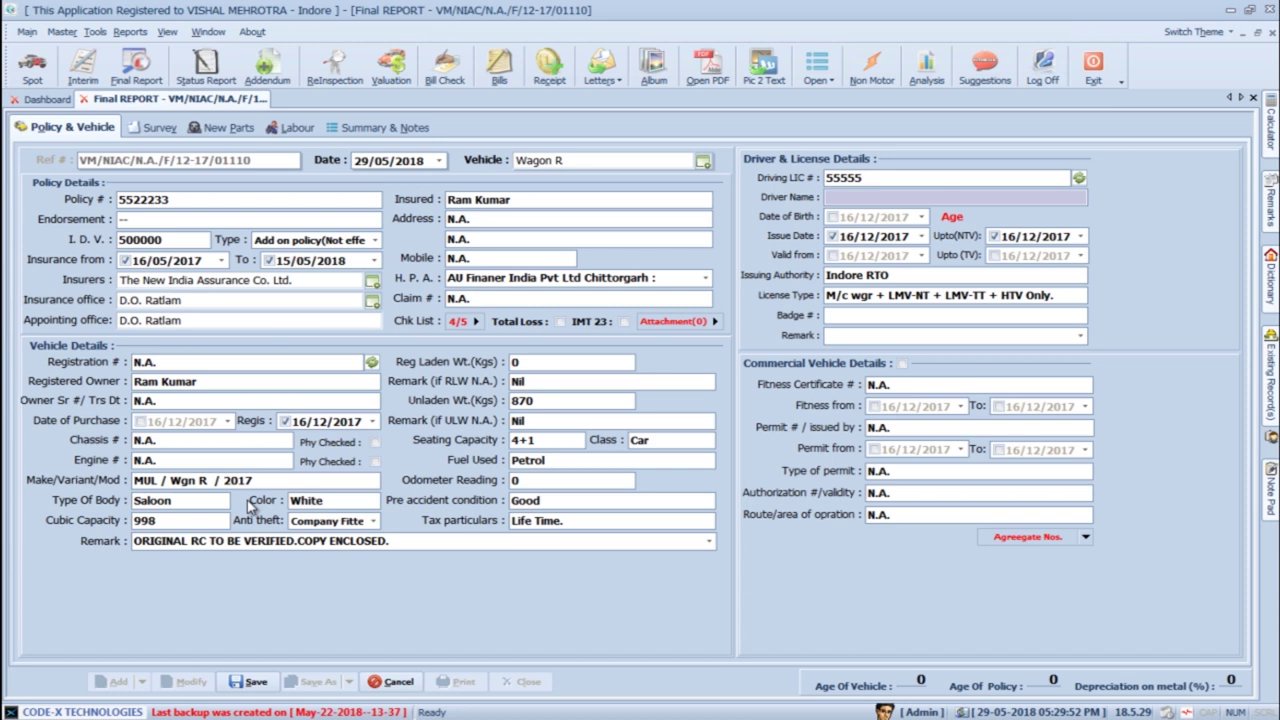
pyautogui.press('Tab')
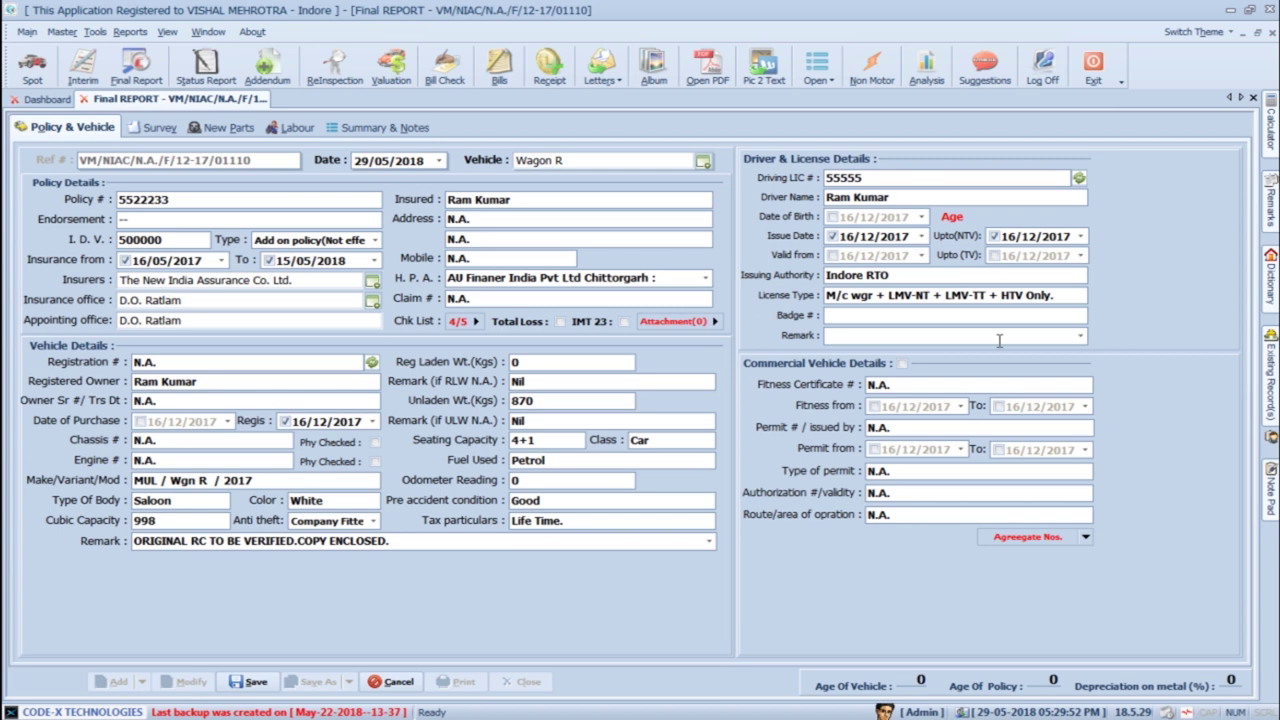
# Step: Set the driver's birth date, trim licence type to 'M/c wgr + LMV-NT.', and leave Badge # as --
pyautogui.click(832, 217)
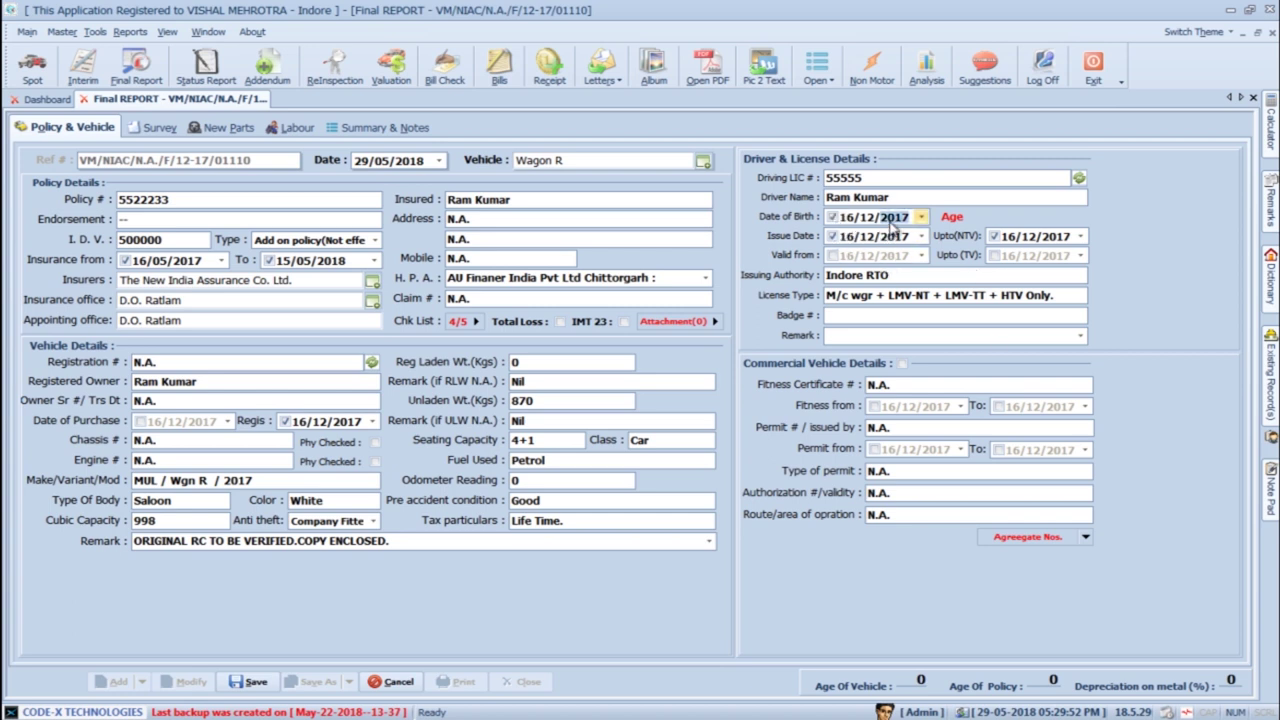
pyautogui.click(889, 220)
pyautogui.write('1698')
pyautogui.write('198')
pyautogui.write('3')
pyautogui.click(925, 296)
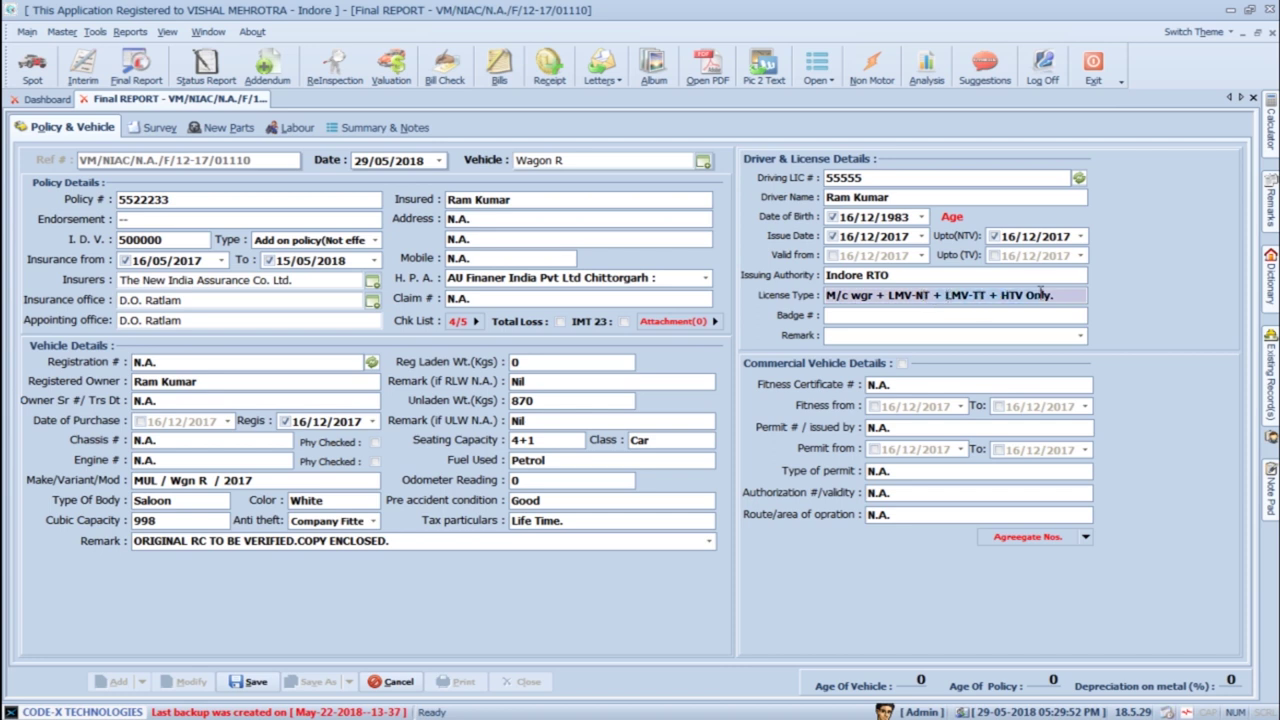
pyautogui.hotkey('shift', 'End')
pyautogui.press('Delete')
pyautogui.write('.')
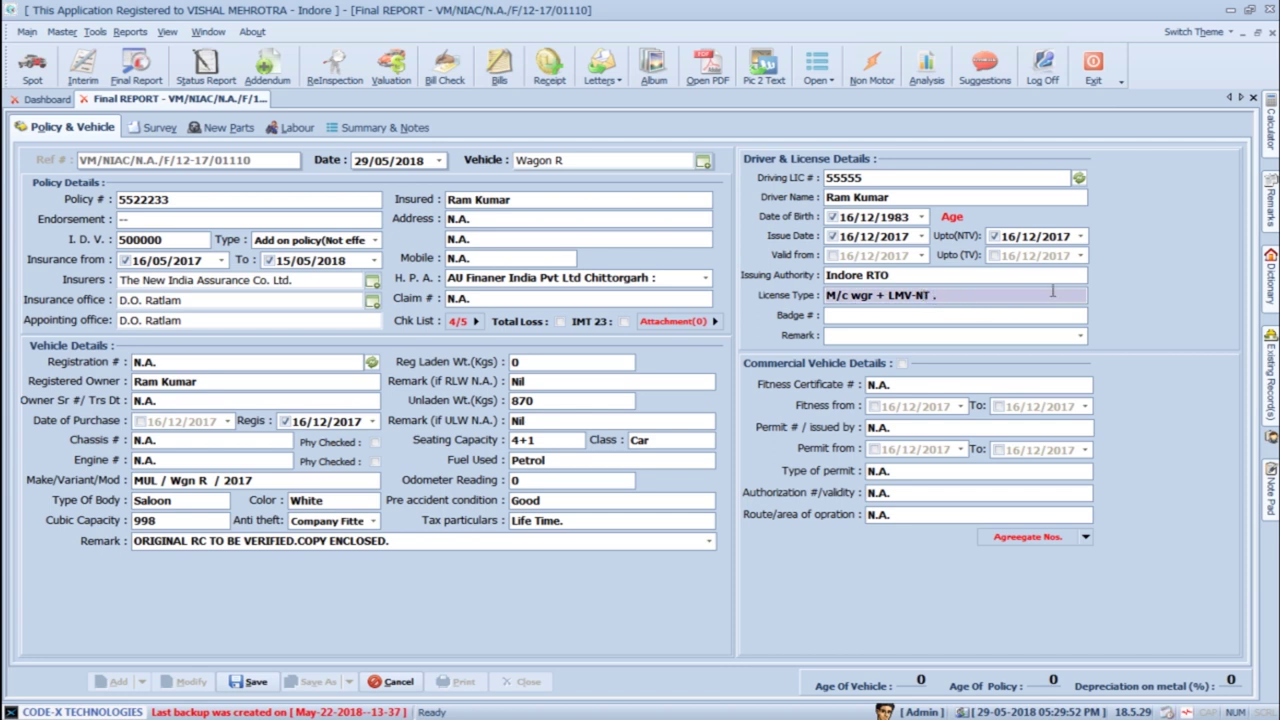
pyautogui.press('Tab')
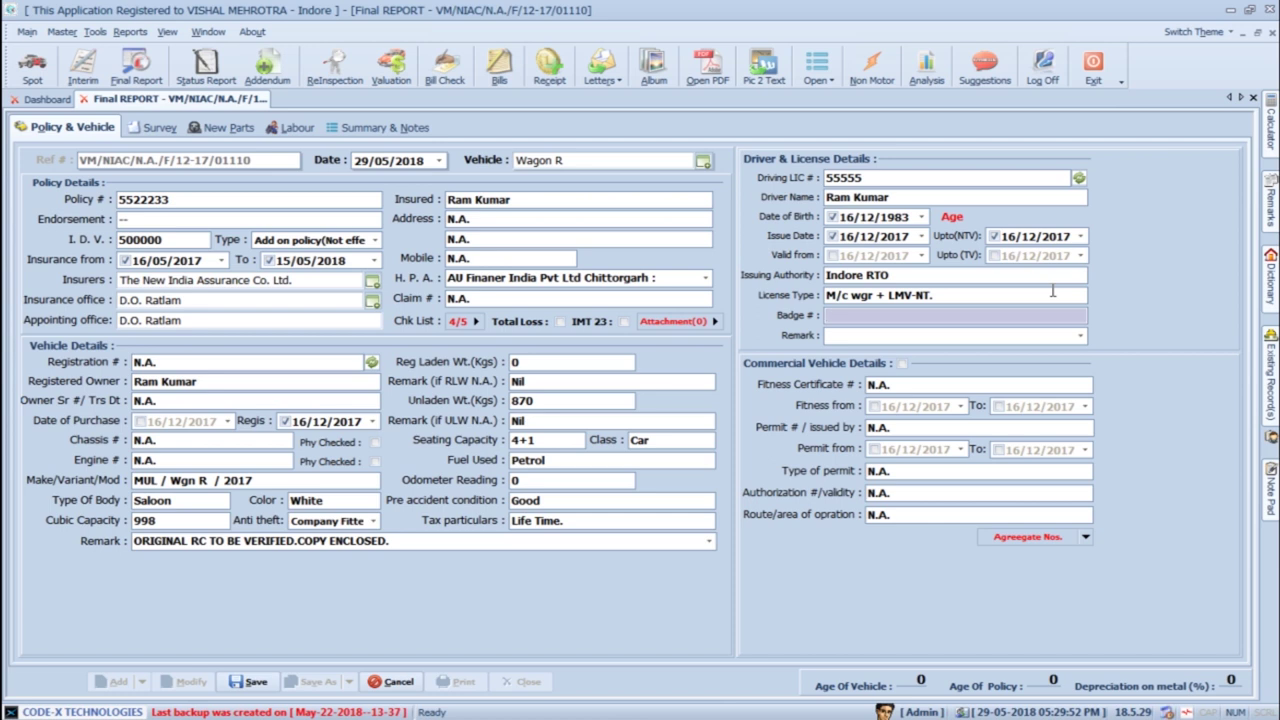
pyautogui.press('Tab')
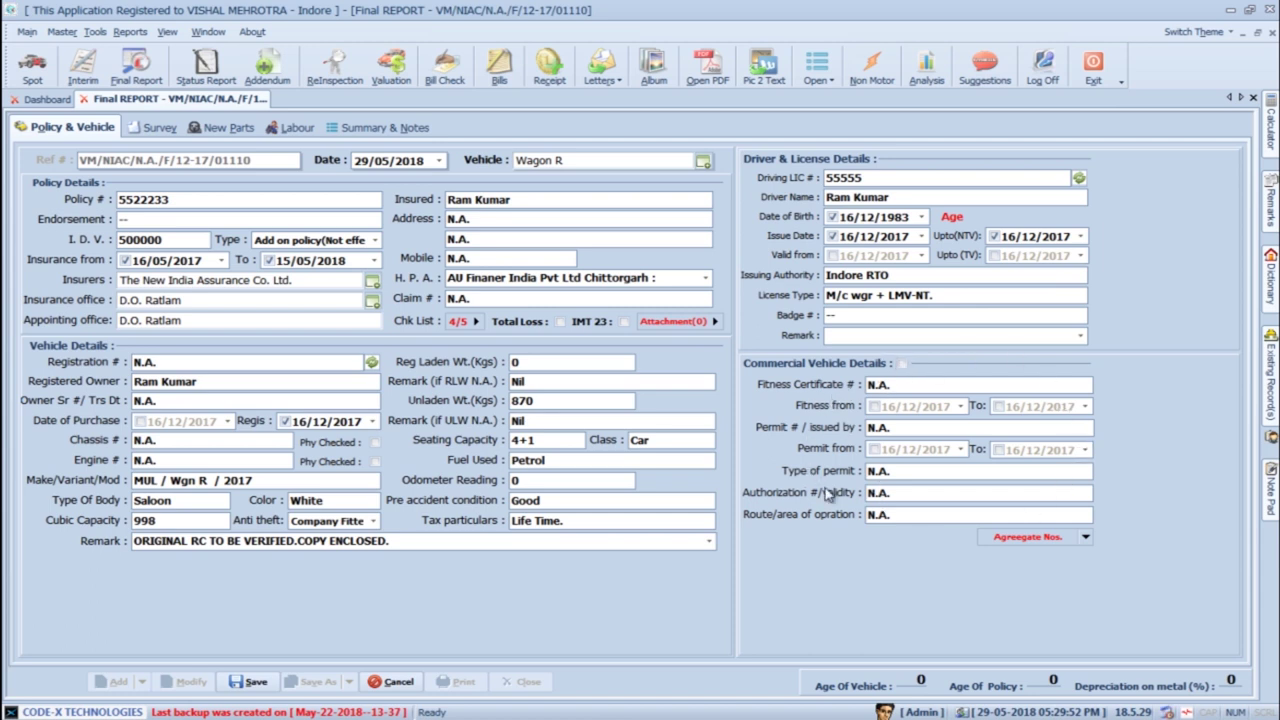
# Step: Set the accident date to 03/05/2018 on the Survey tab
pyautogui.click(155, 128)
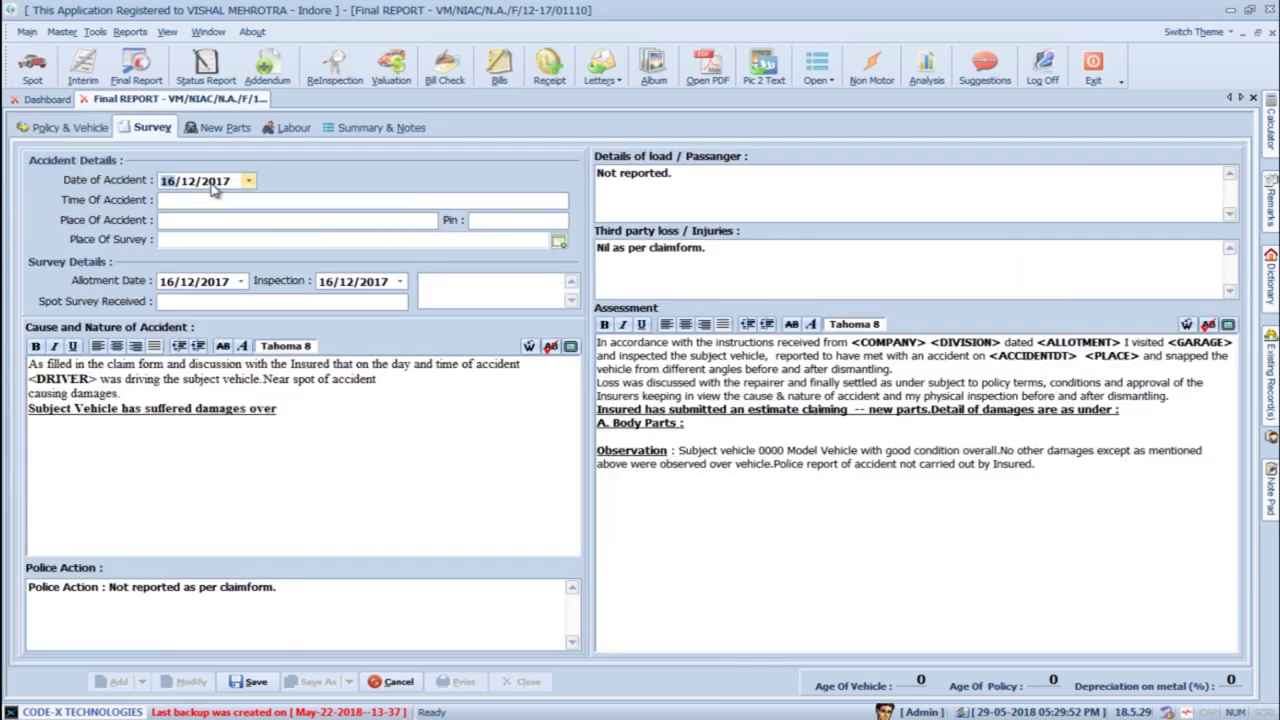
pyautogui.click(190, 181)
pyautogui.write('05')
pyautogui.press('Right')
pyautogui.write('2018')
pyautogui.press('Tab')
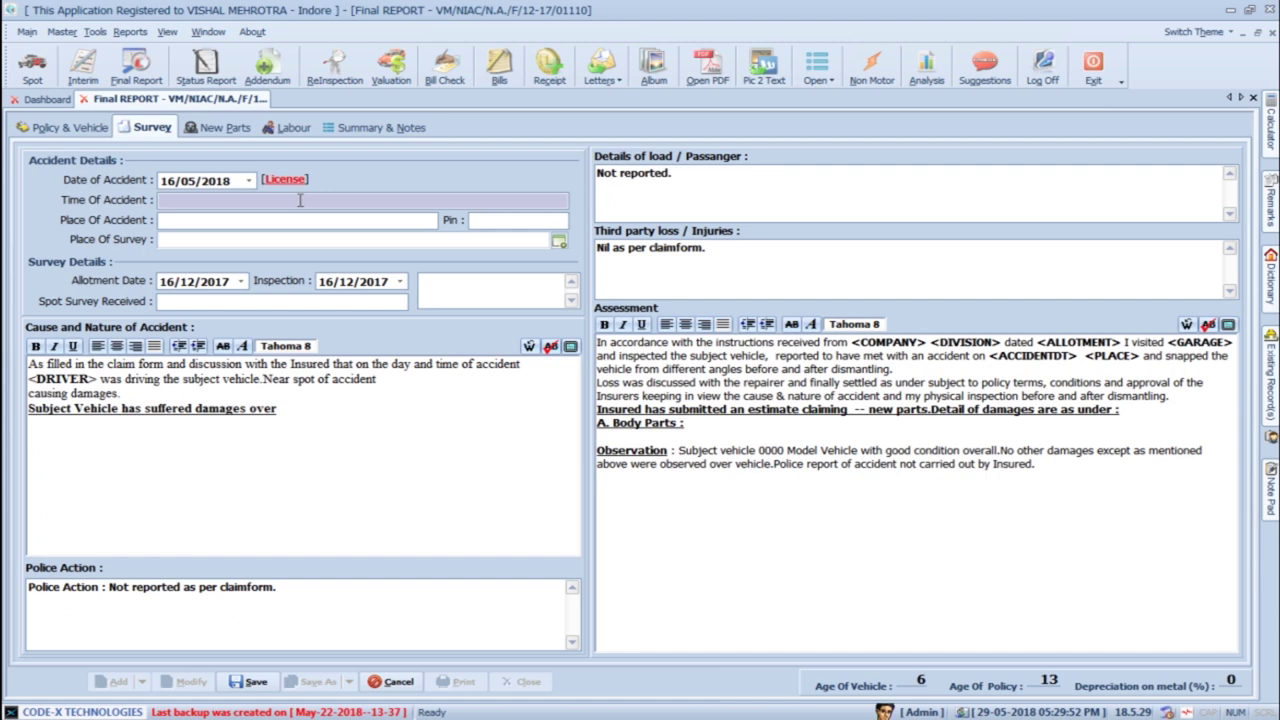
pyautogui.click(168, 182)
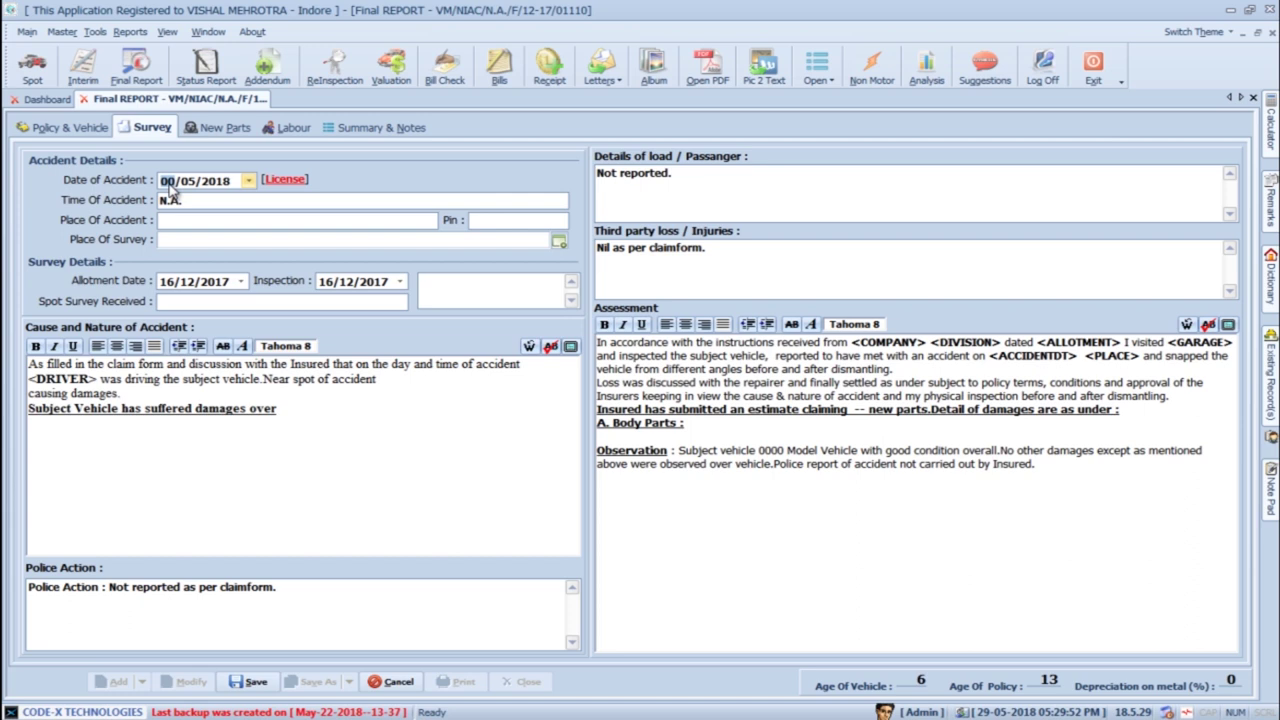
pyautogui.write('3')
pyautogui.click(208, 219)
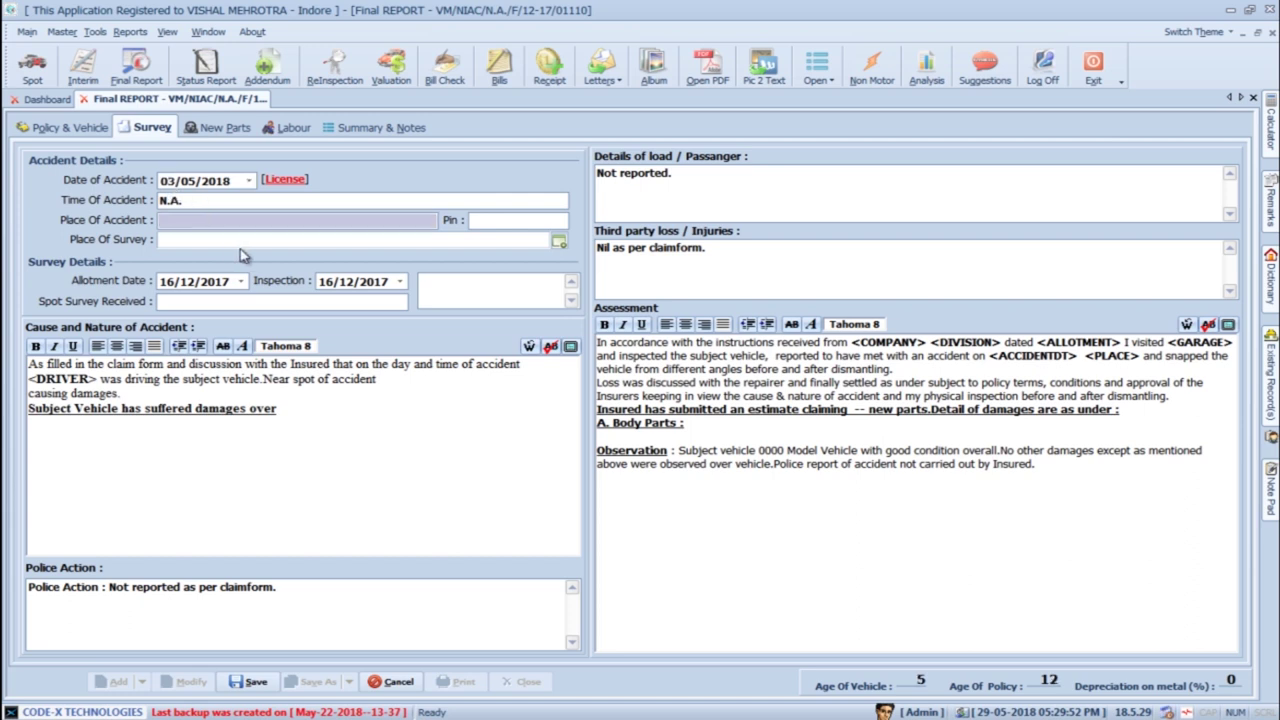
# Step: Set accident time 12:00, place Indore, and place of survey S.B. Body Repairs, Dewas
pyautogui.click(472, 221)
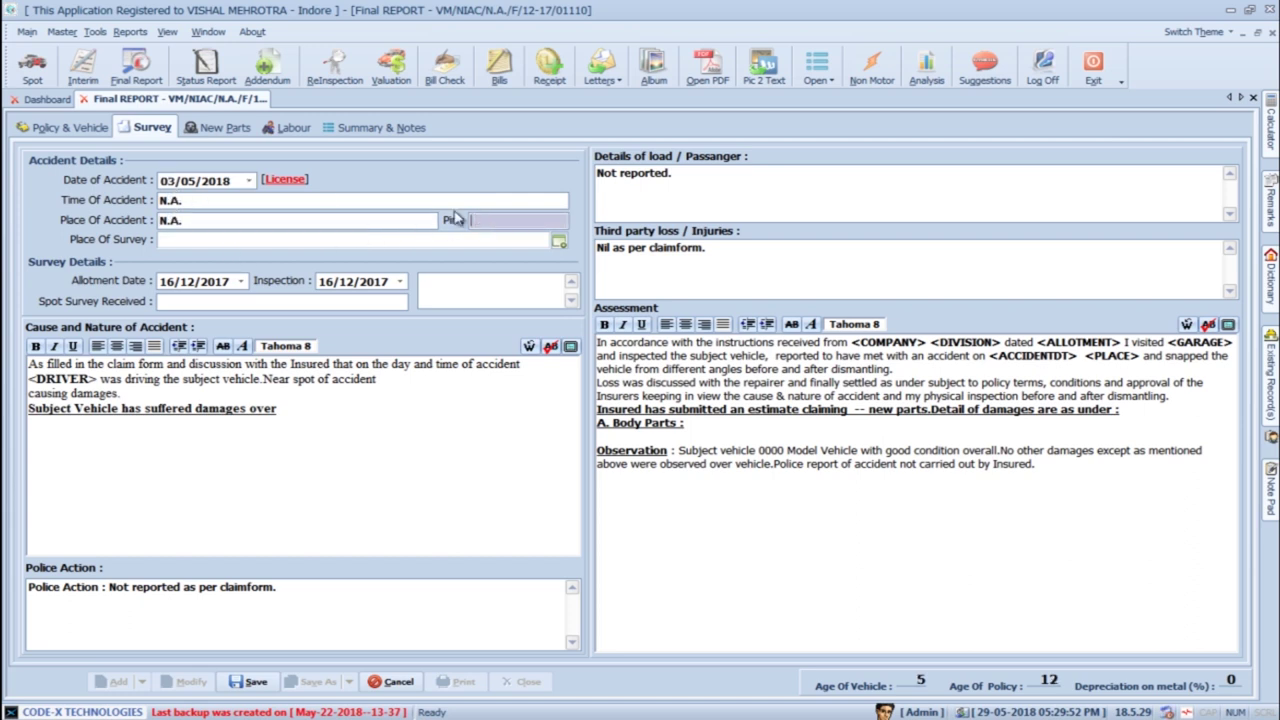
pyautogui.click(323, 200)
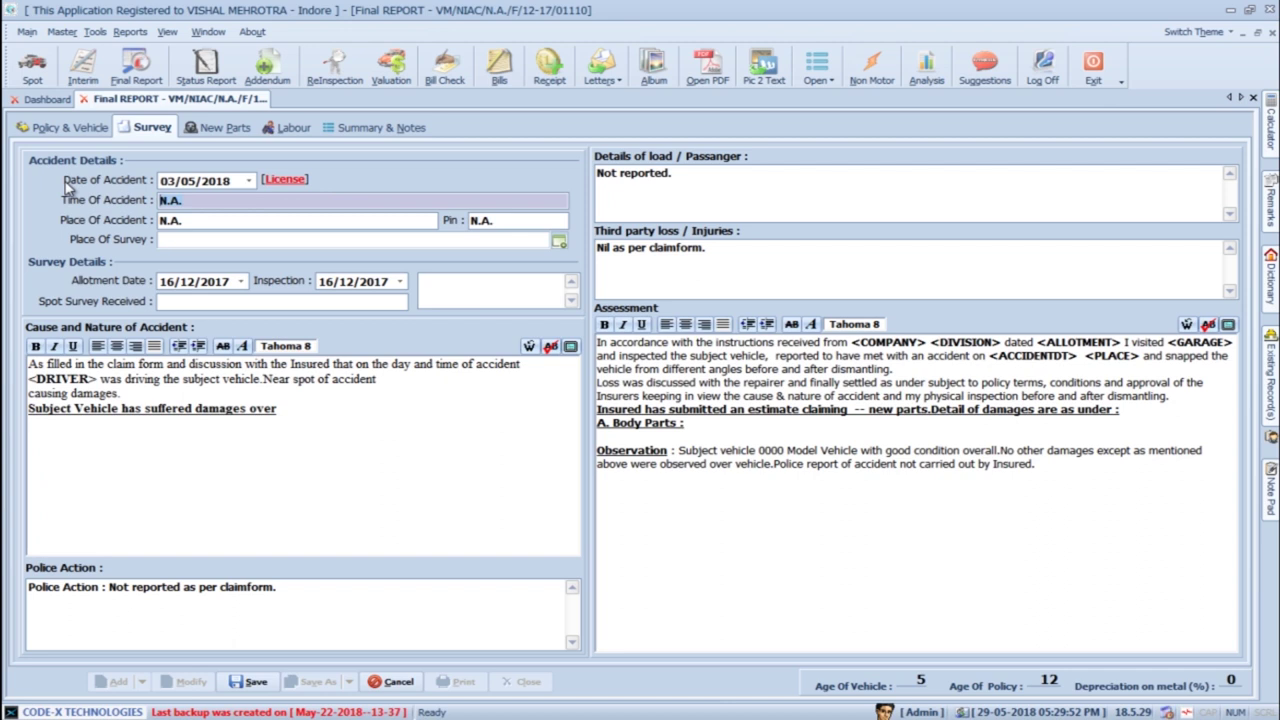
pyautogui.write('12:00')
pyautogui.press('Tab')
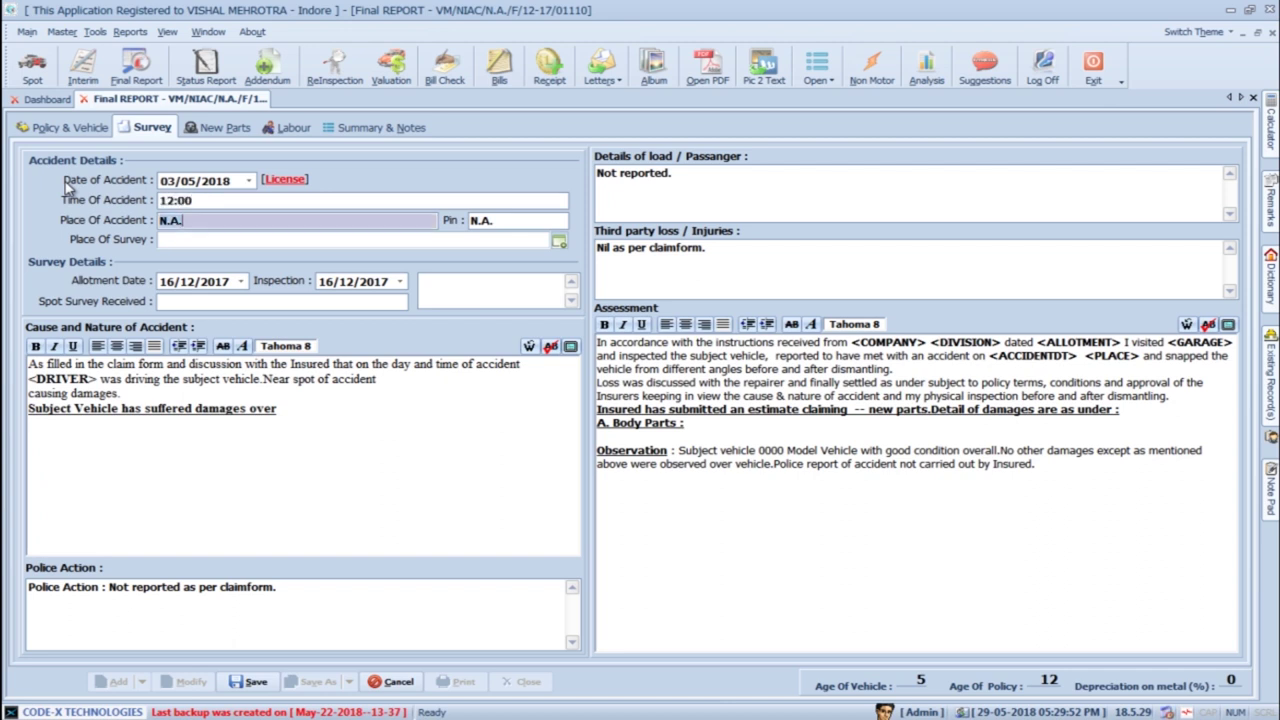
pyautogui.write('Indore')
pyautogui.press('Tab')
pyautogui.press('Tab')
pyautogui.press('Down')
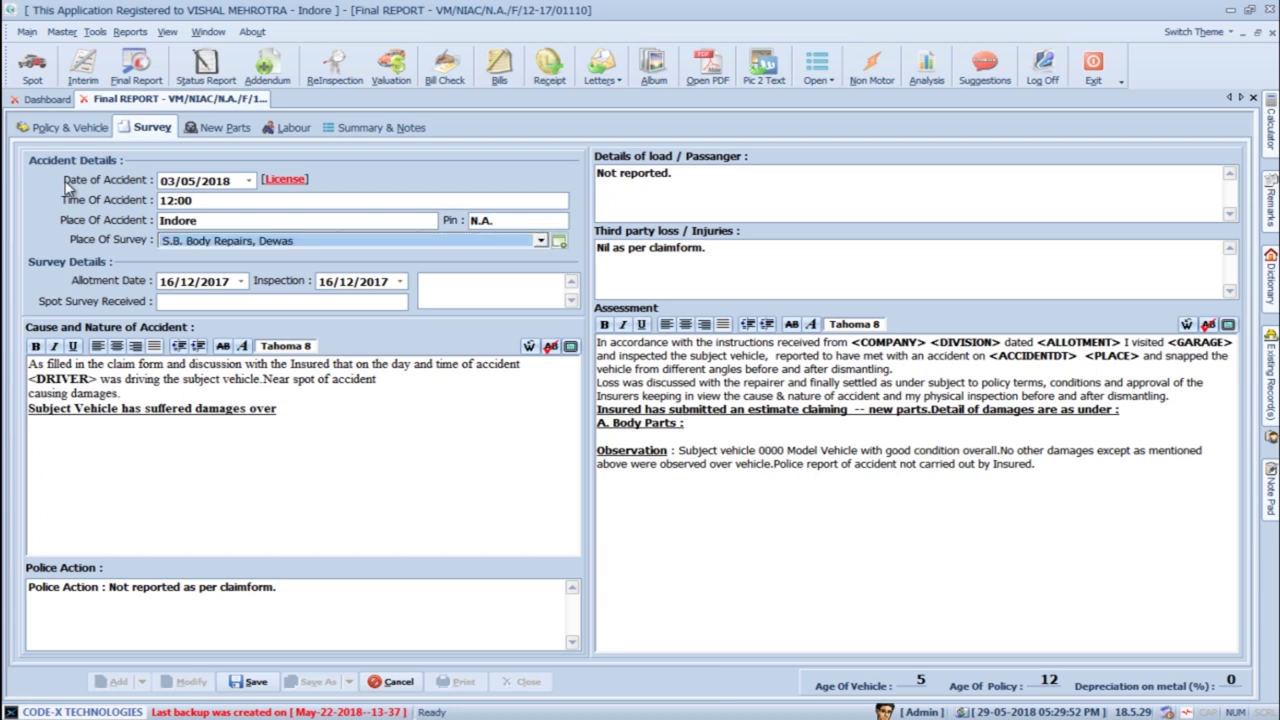
pyautogui.press('Tab')
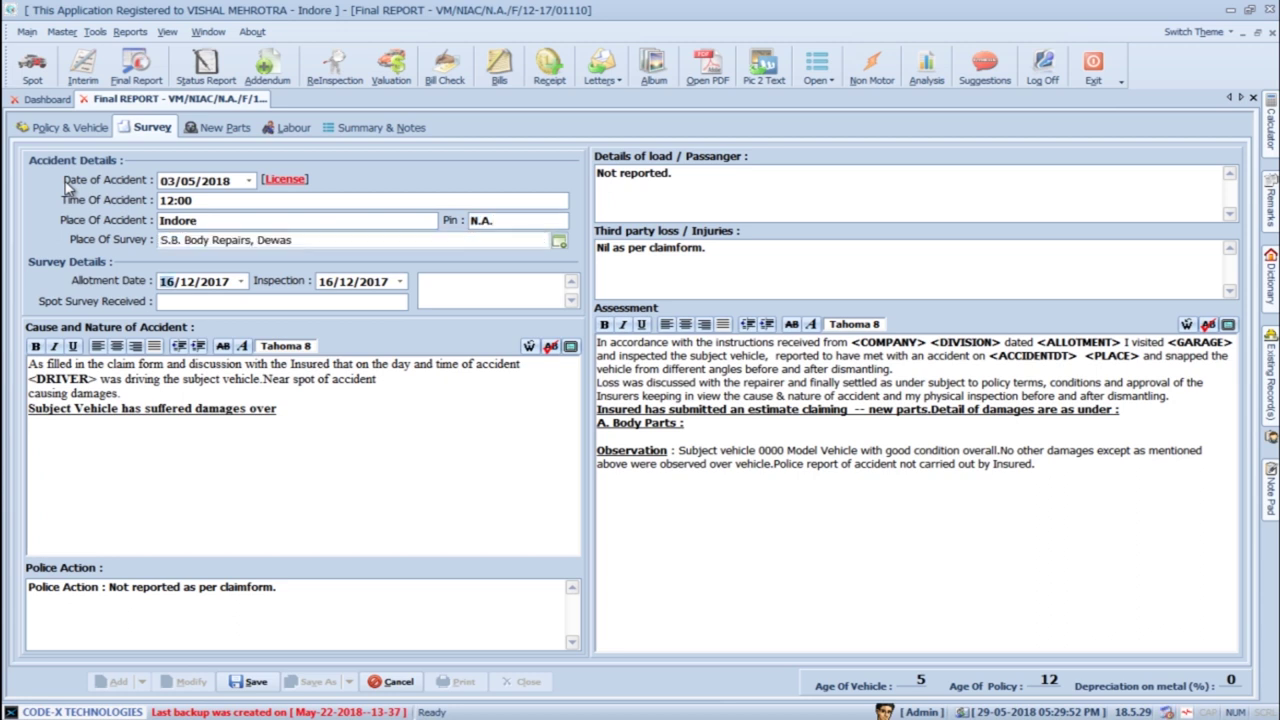
# Step: Set the allotment and inspection dates to 16/05/2018
pyautogui.press('Right')
pyautogui.write('05')
pyautogui.press('Right')
pyautogui.write('2018')
pyautogui.press('Tab')
pyautogui.press('Tab')
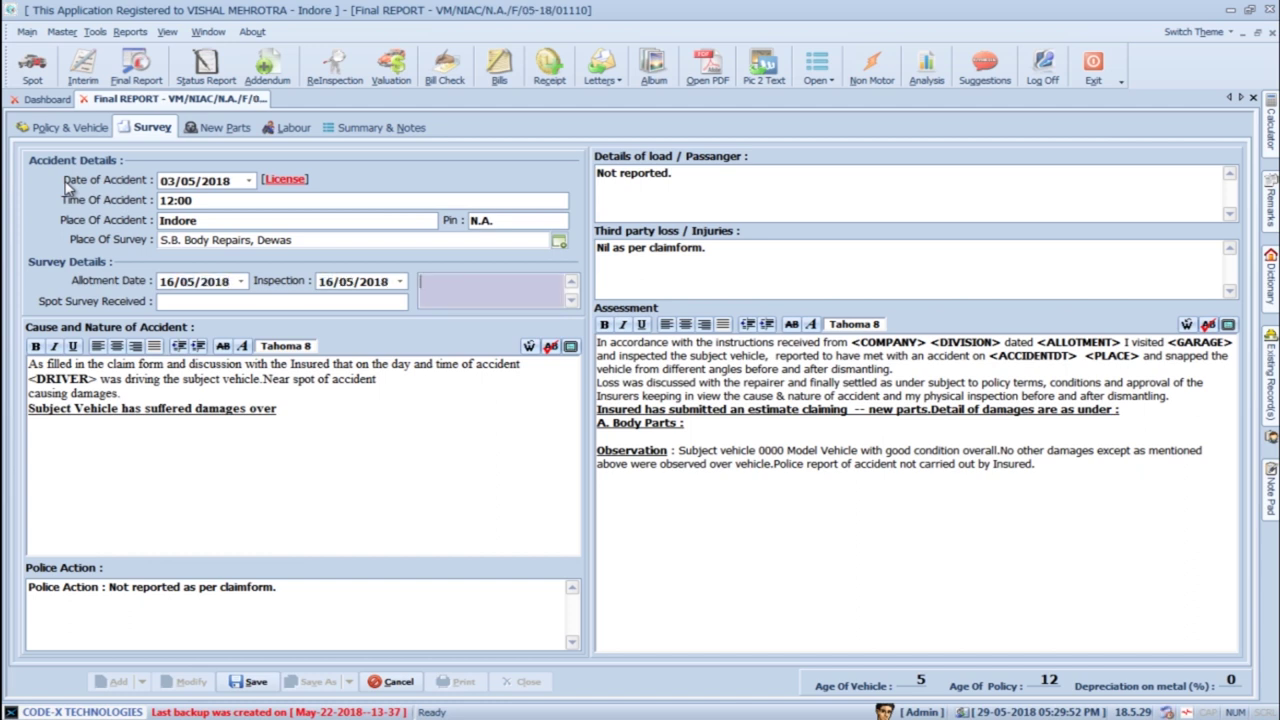
pyautogui.click(327, 283)
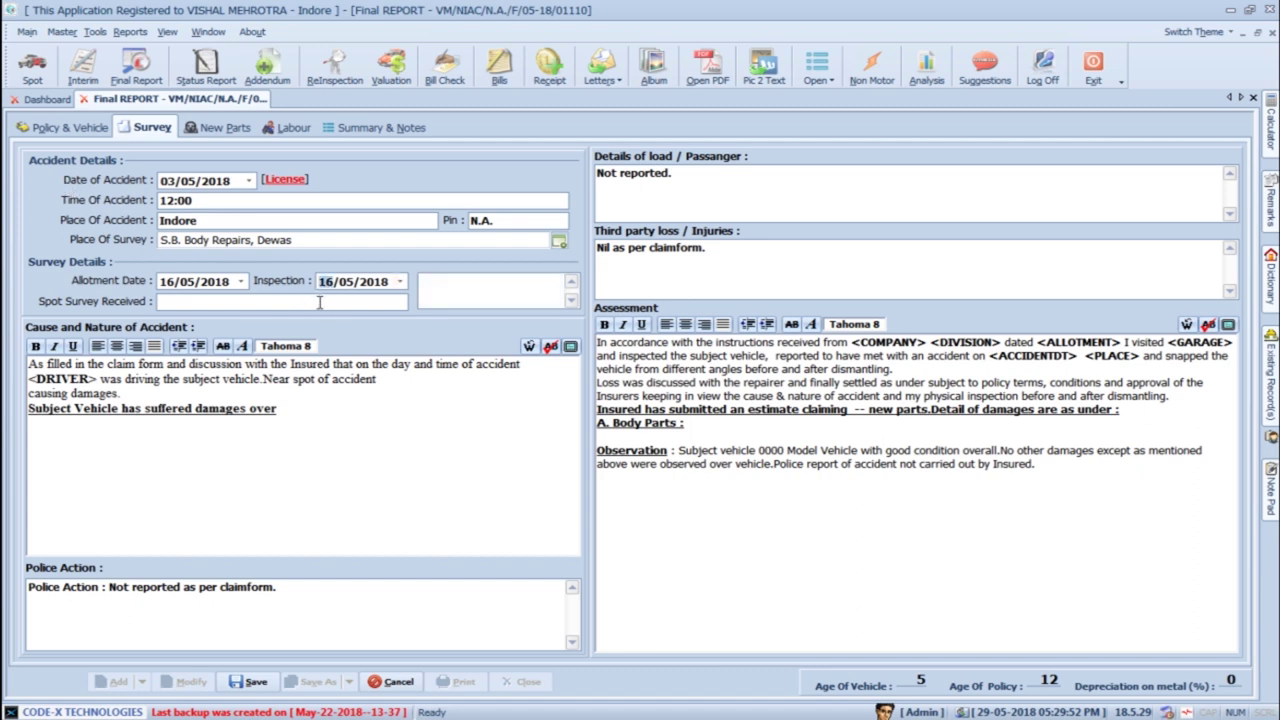
pyautogui.press('Tab')
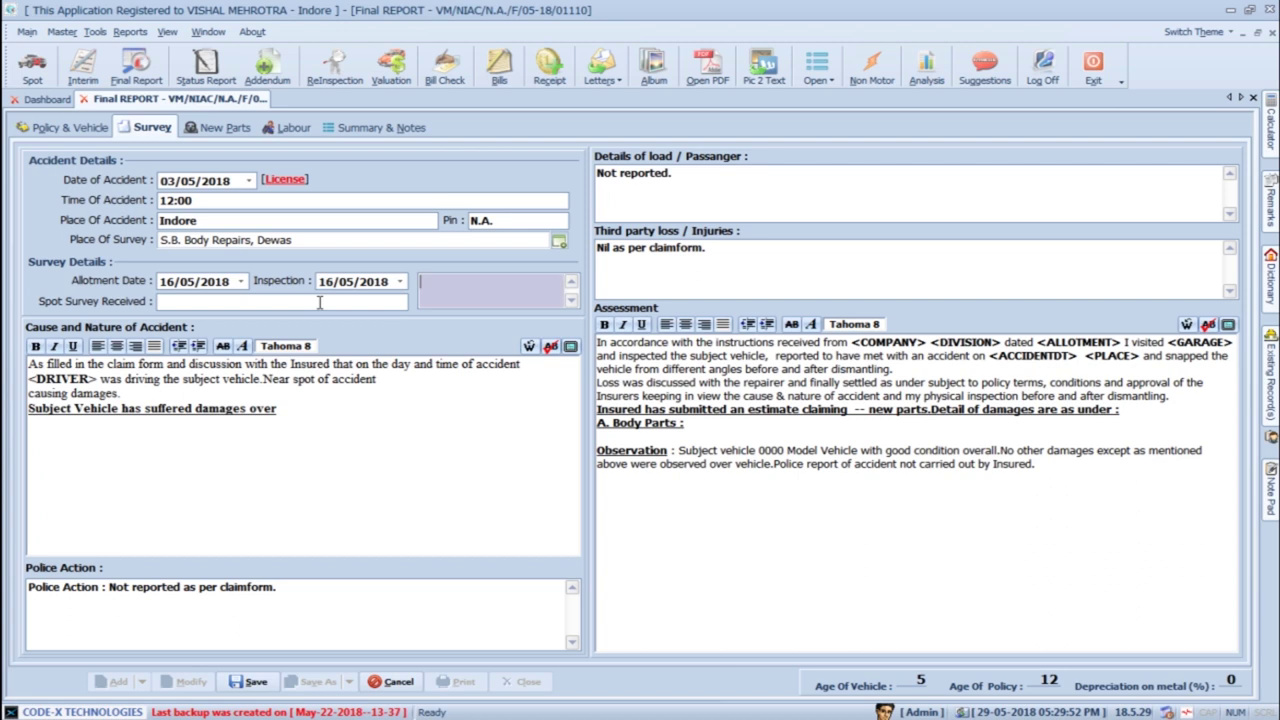
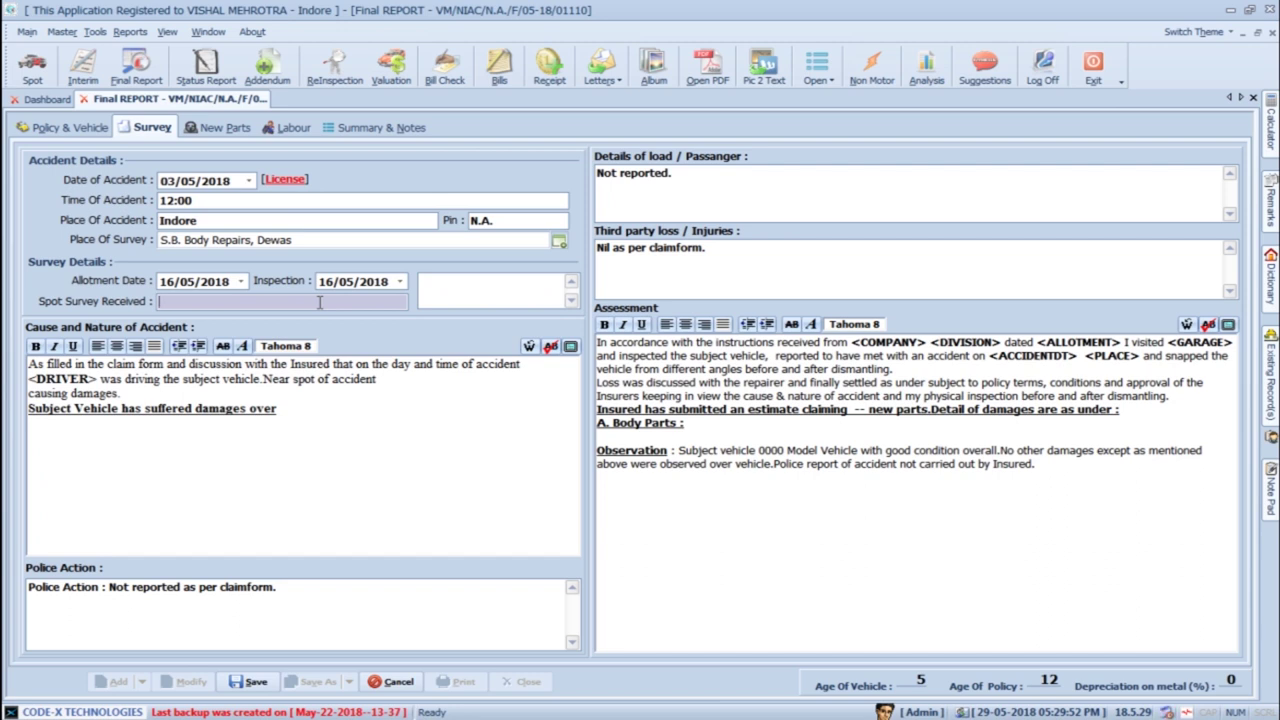
# Step: Confirm the Spot Survey entry so the driver's name fills the cause text, then select that name to check its font
pyautogui.press('Return')
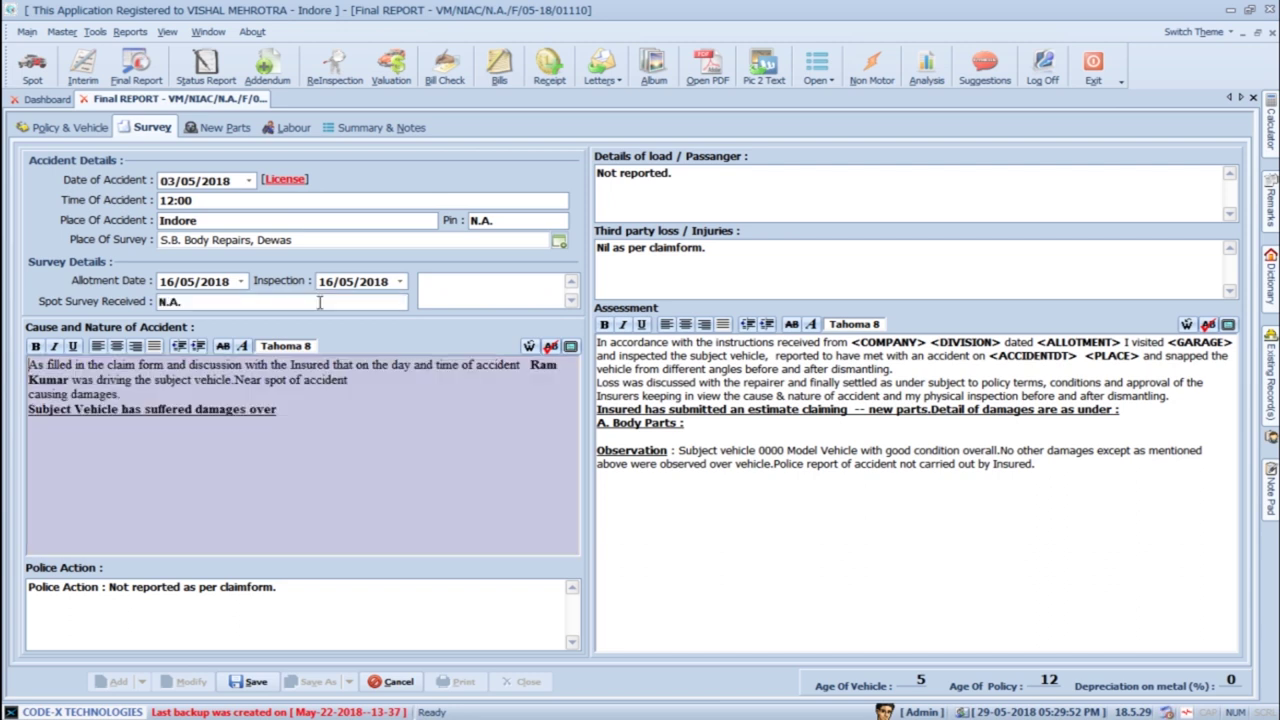
pyautogui.moveTo(531, 365); pyautogui.dragTo(70, 380)
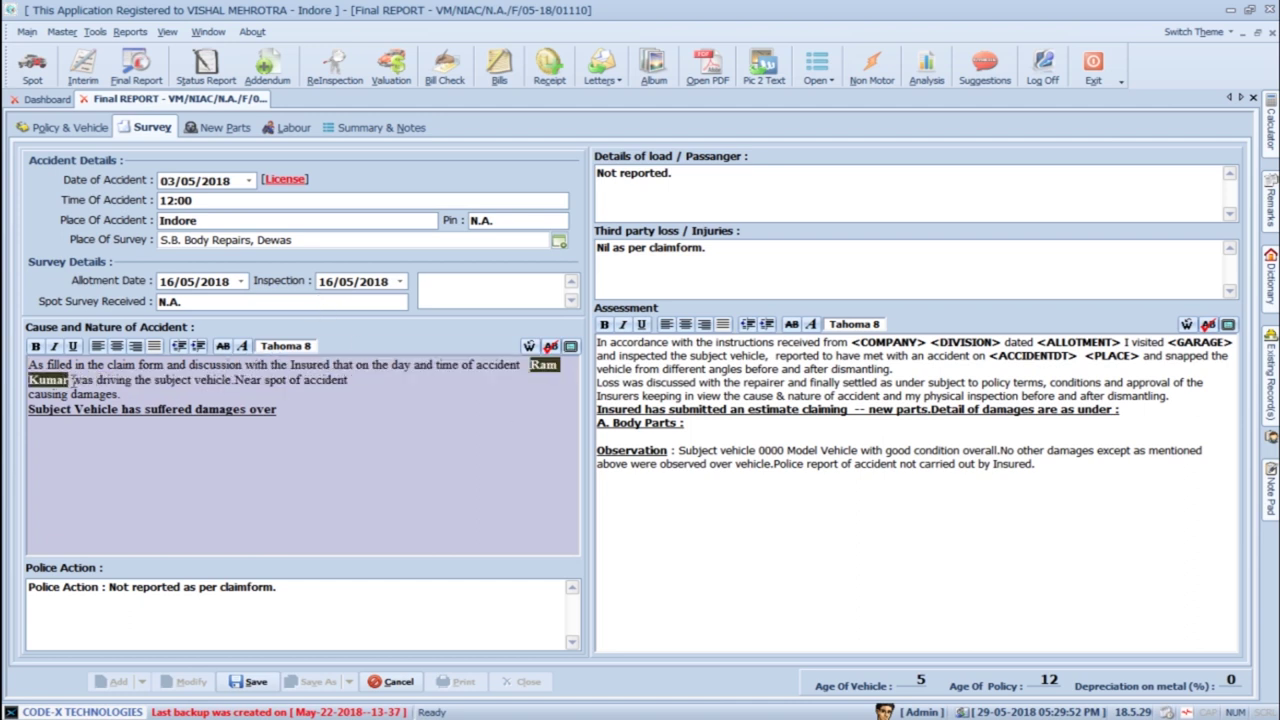
pyautogui.click(211, 445)
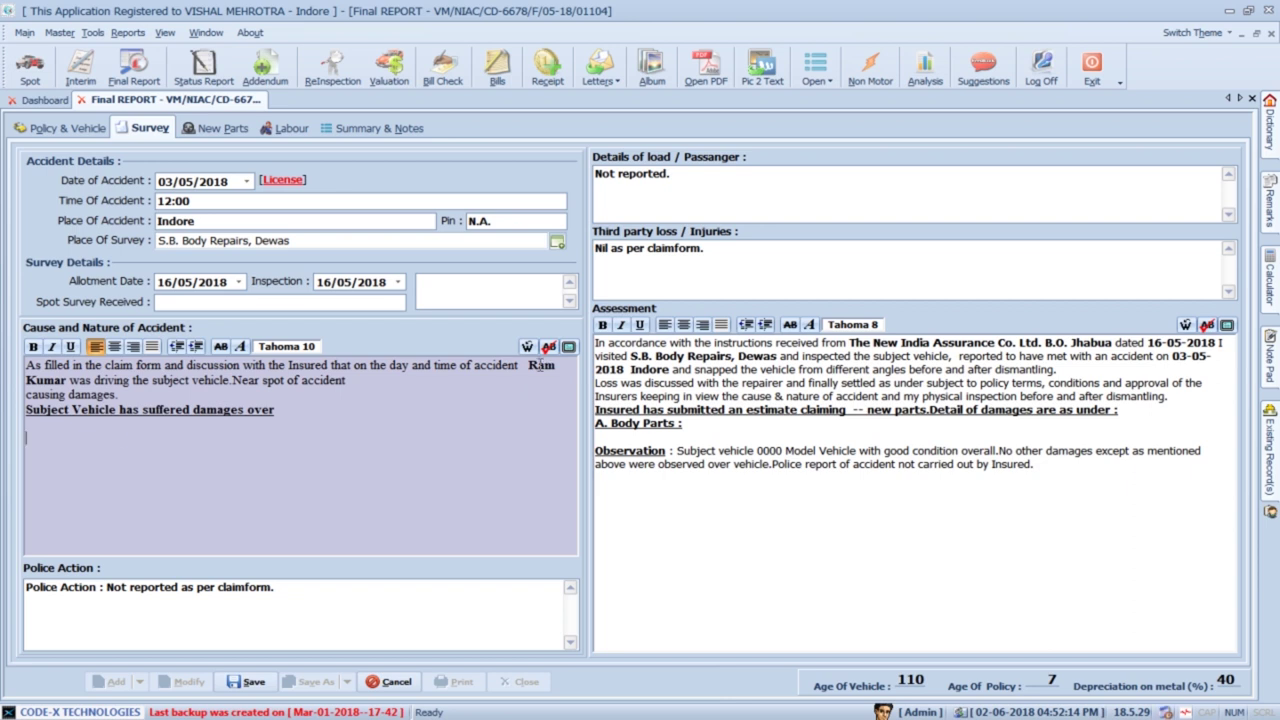
pyautogui.click(525, 367)
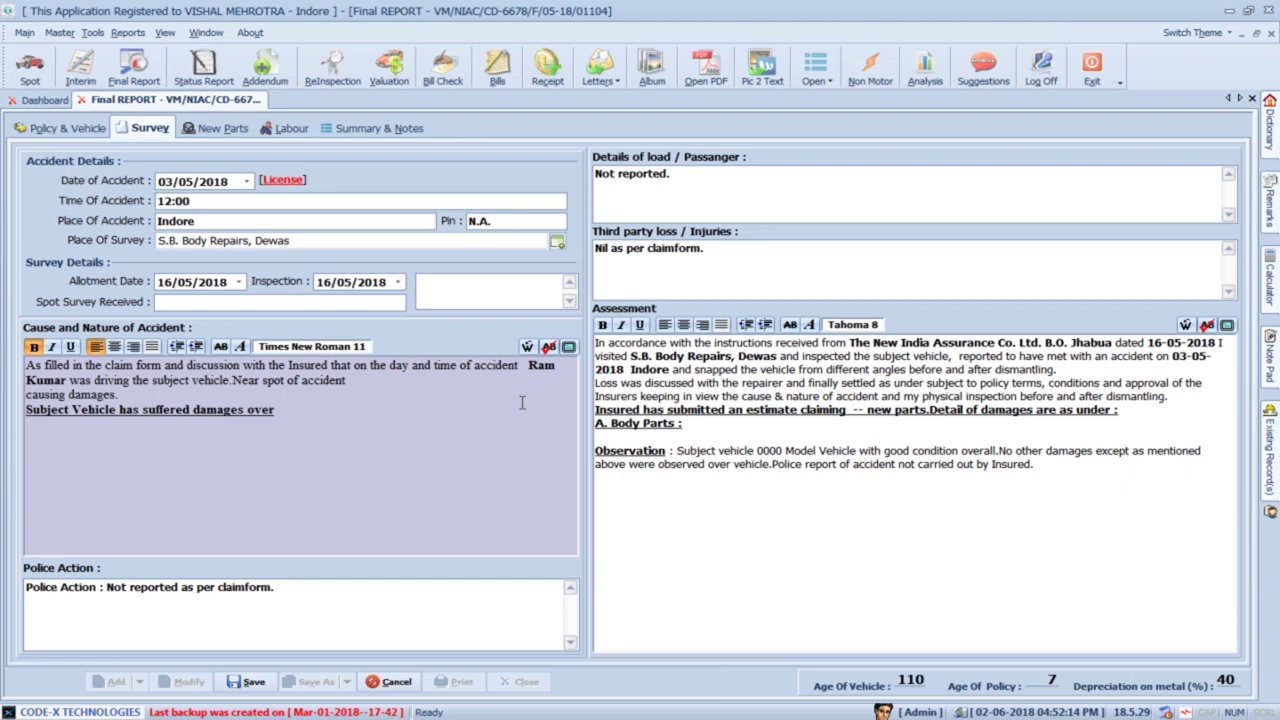
pyautogui.keyDown('shift'); pyautogui.click(66, 378); pyautogui.keyUp('shift')
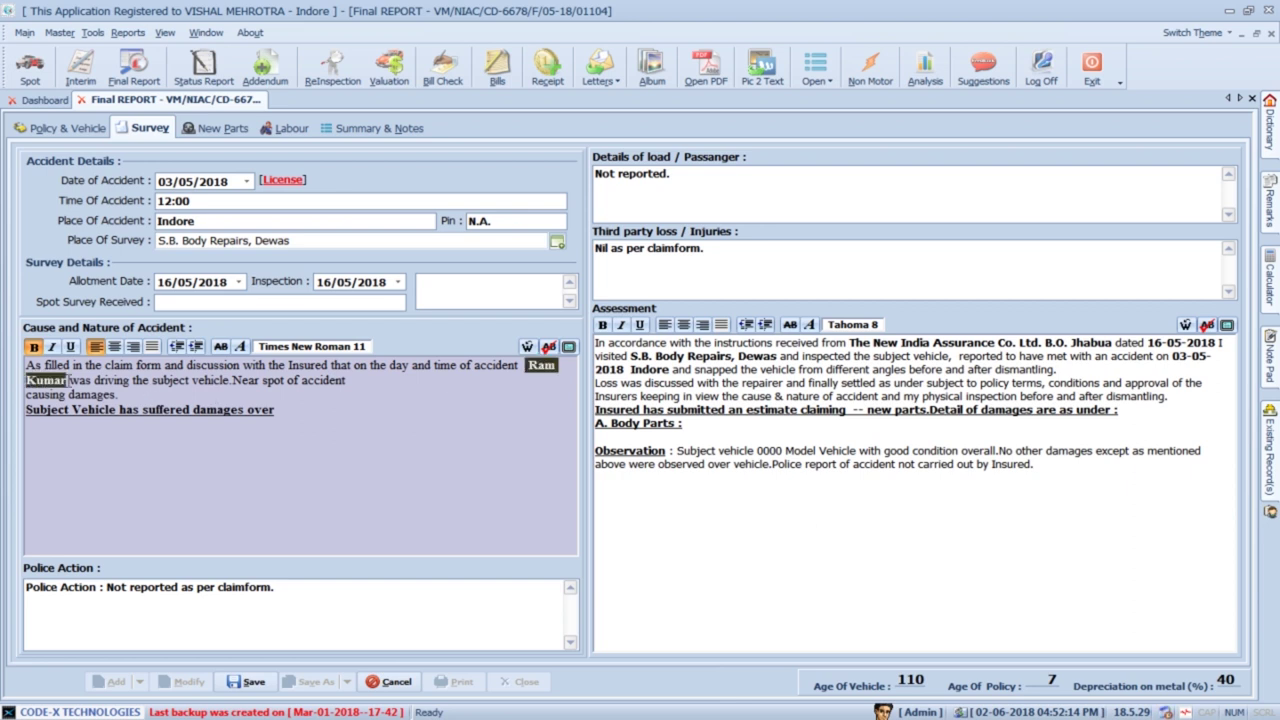
pyautogui.click(85, 449)
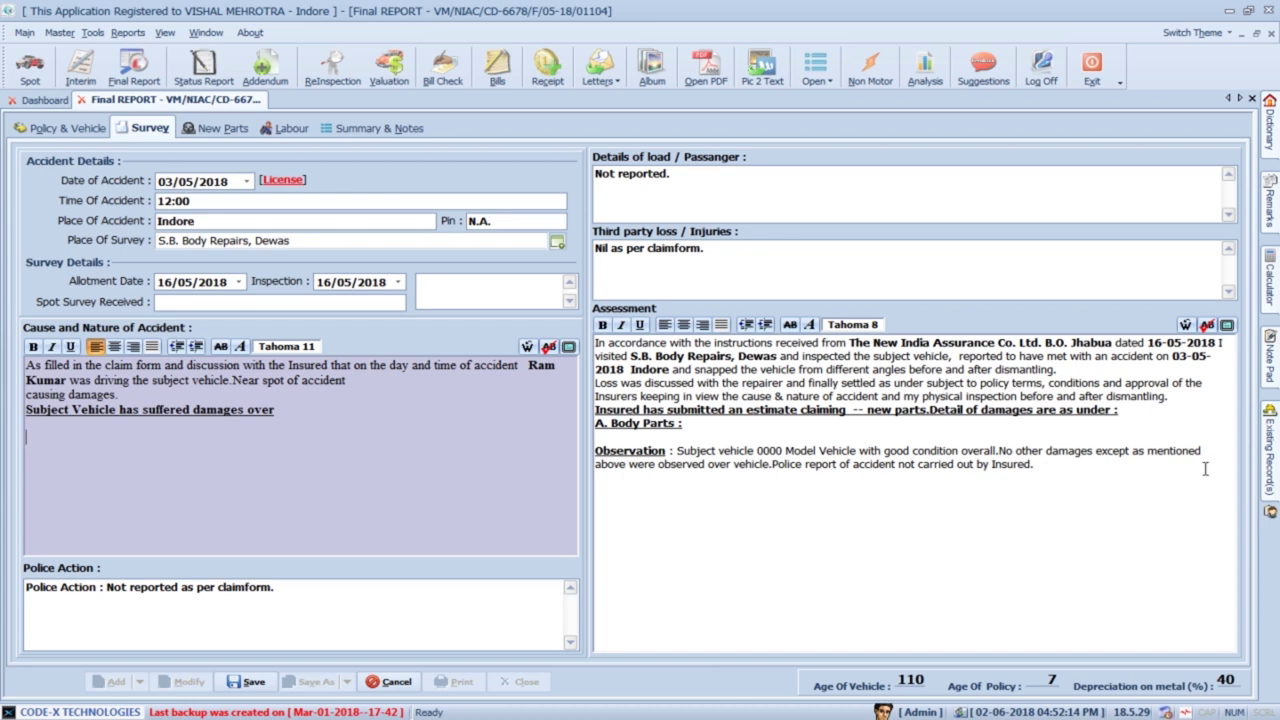
# Step: Look through the Remarks shortcut list to find the stn stone-hit-windshield remark
pyautogui.moveTo(1270, 220)
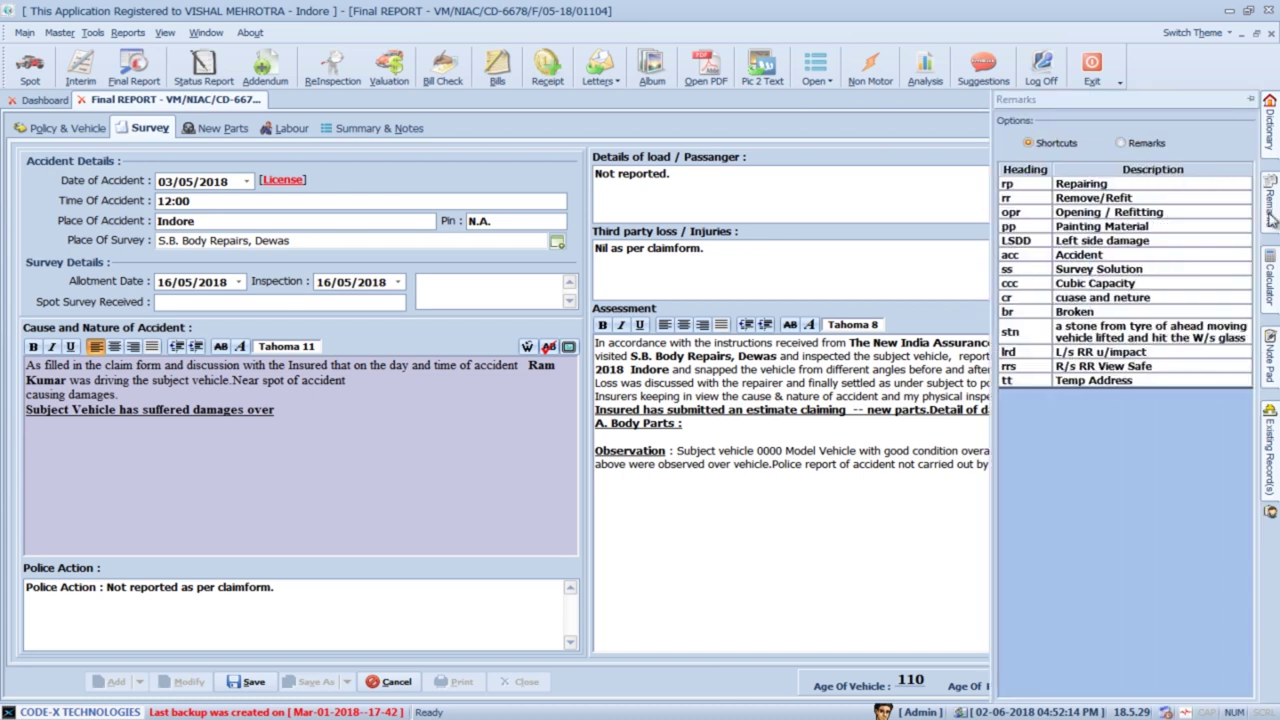
pyautogui.click(1090, 186)
pyautogui.click(1083, 199)
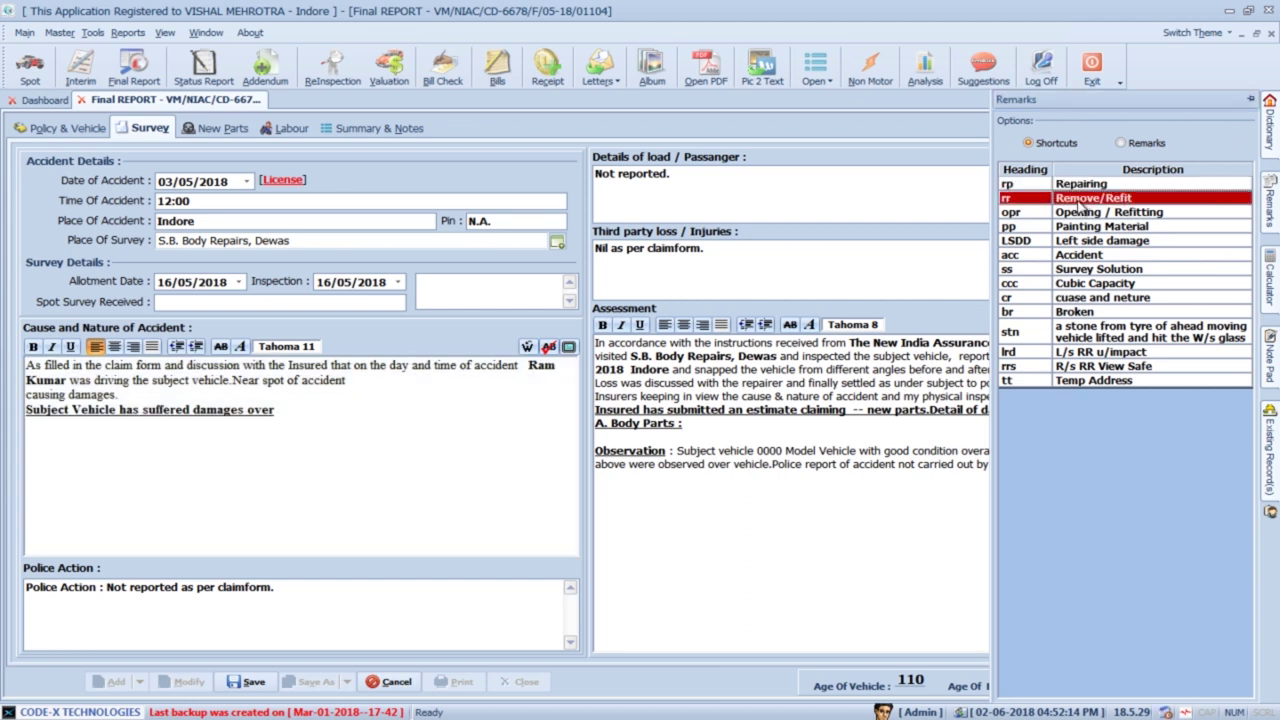
pyautogui.click(1080, 212)
pyautogui.click(1078, 226)
pyautogui.click(1075, 241)
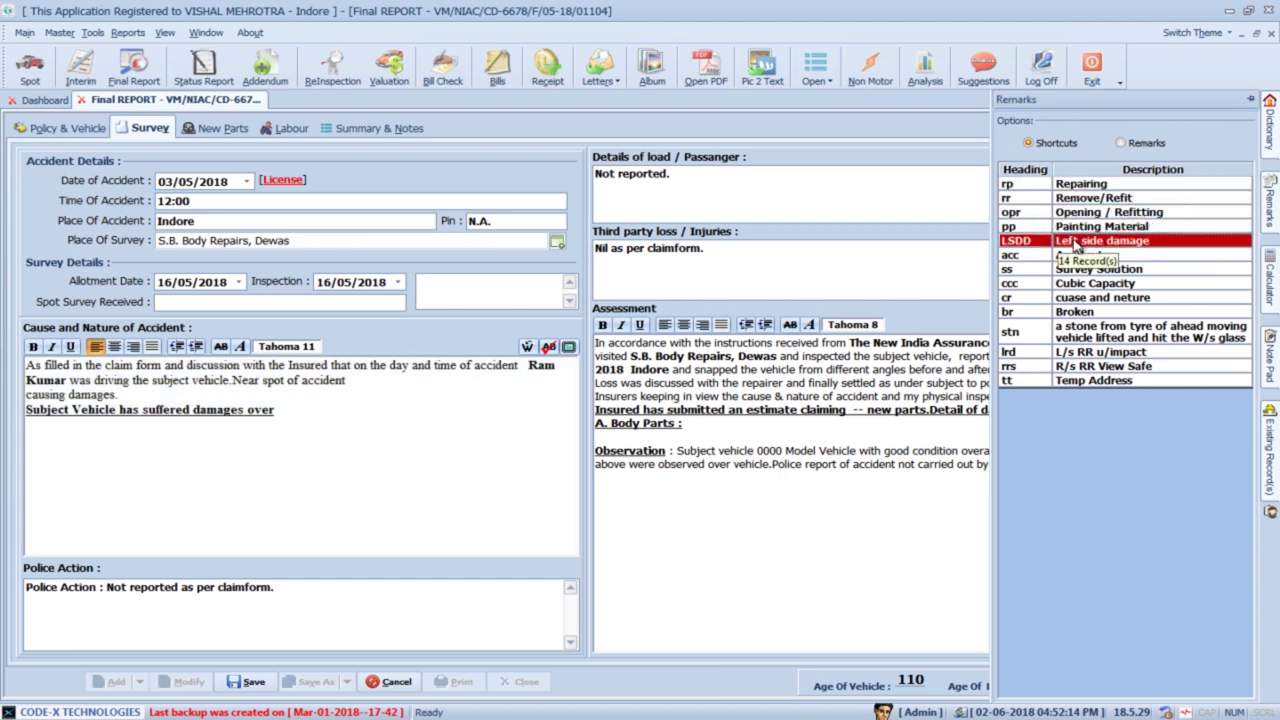
pyautogui.click(1067, 256)
pyautogui.click(1067, 269)
pyautogui.click(1067, 283)
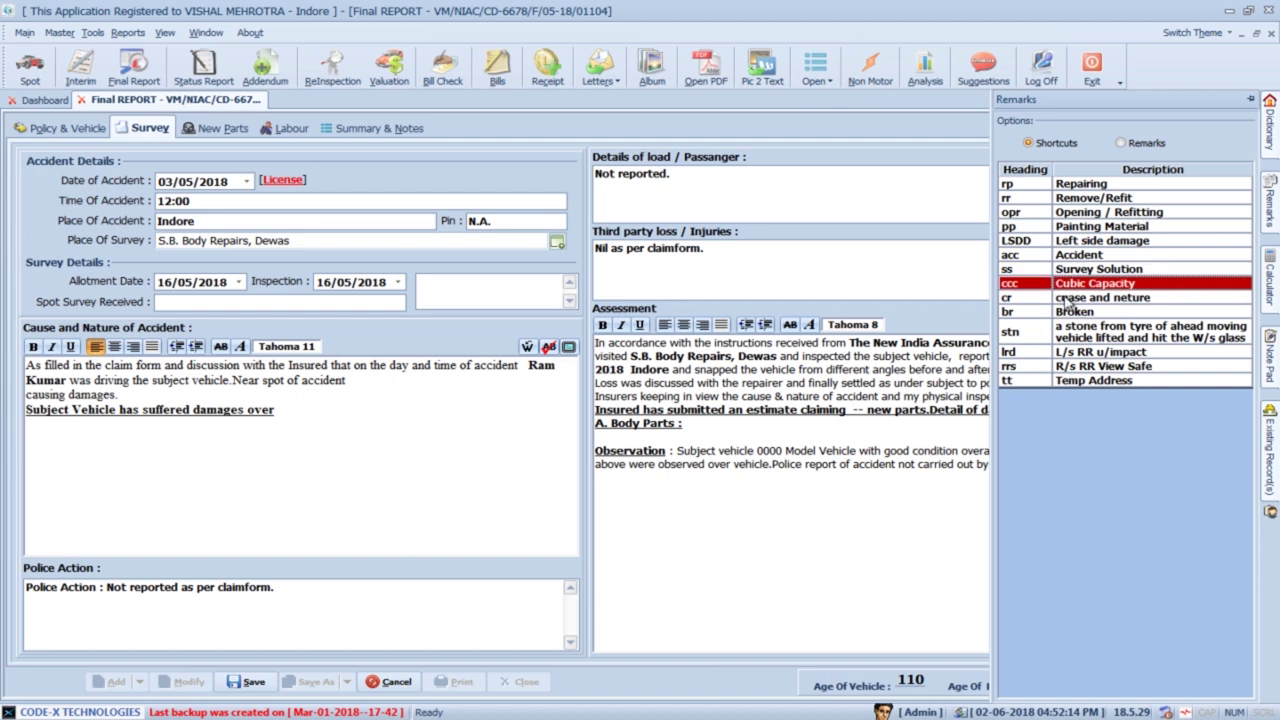
pyautogui.click(1067, 297)
pyautogui.click(1030, 336)
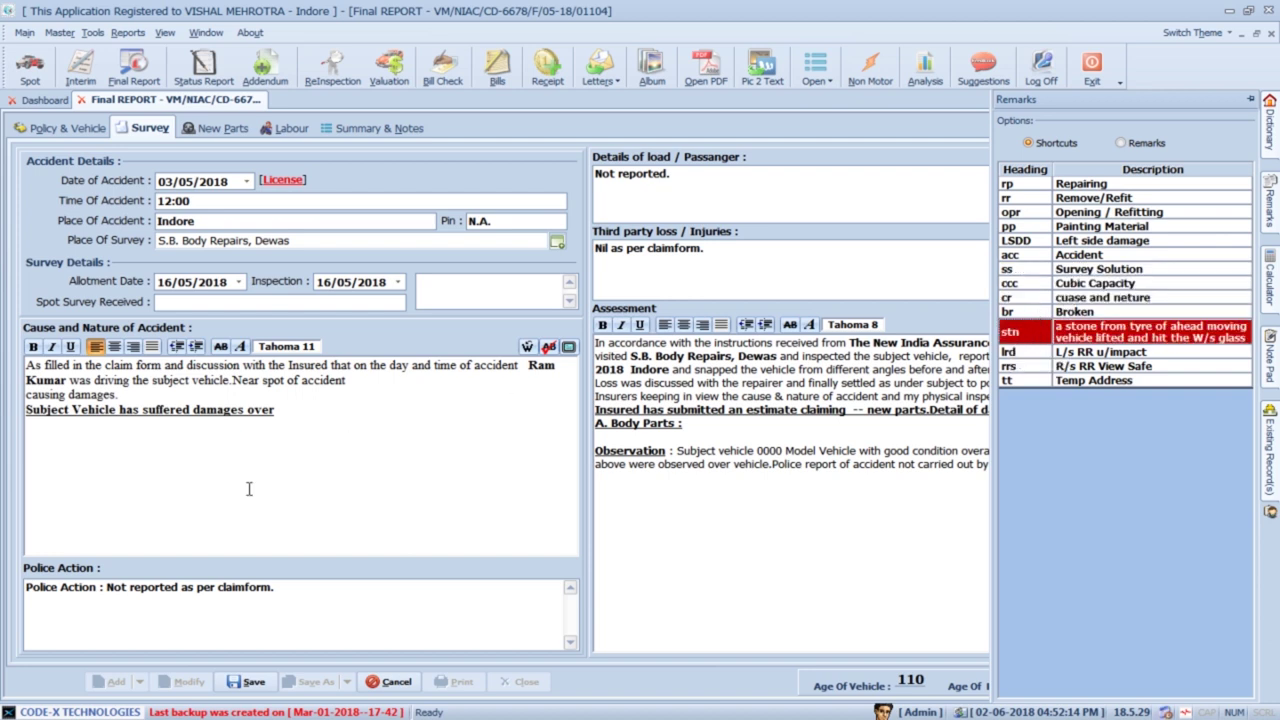
# Step: Add a cause line by expanding the shortcut to 'a stone from tyre of ahead moving vehicle lifted and hit the W/s glass'
pyautogui.click(38, 466)
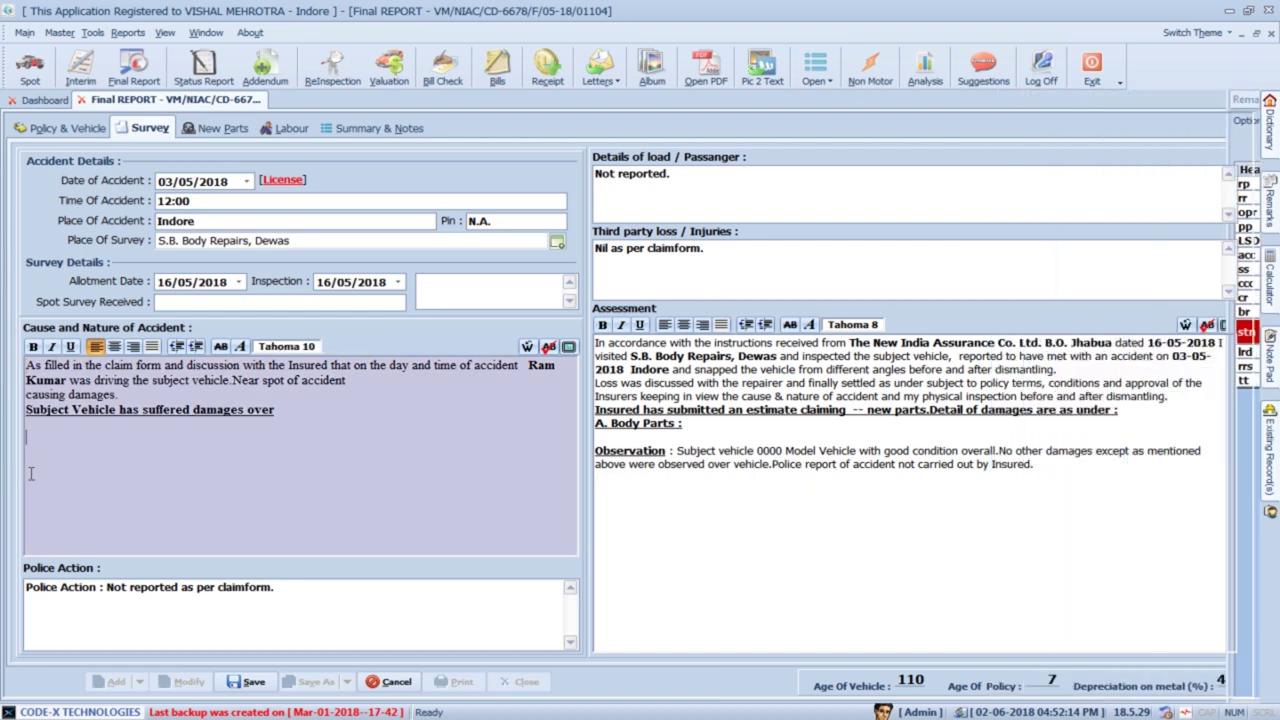
pyautogui.press('Return')
pyautogui.write('stn')
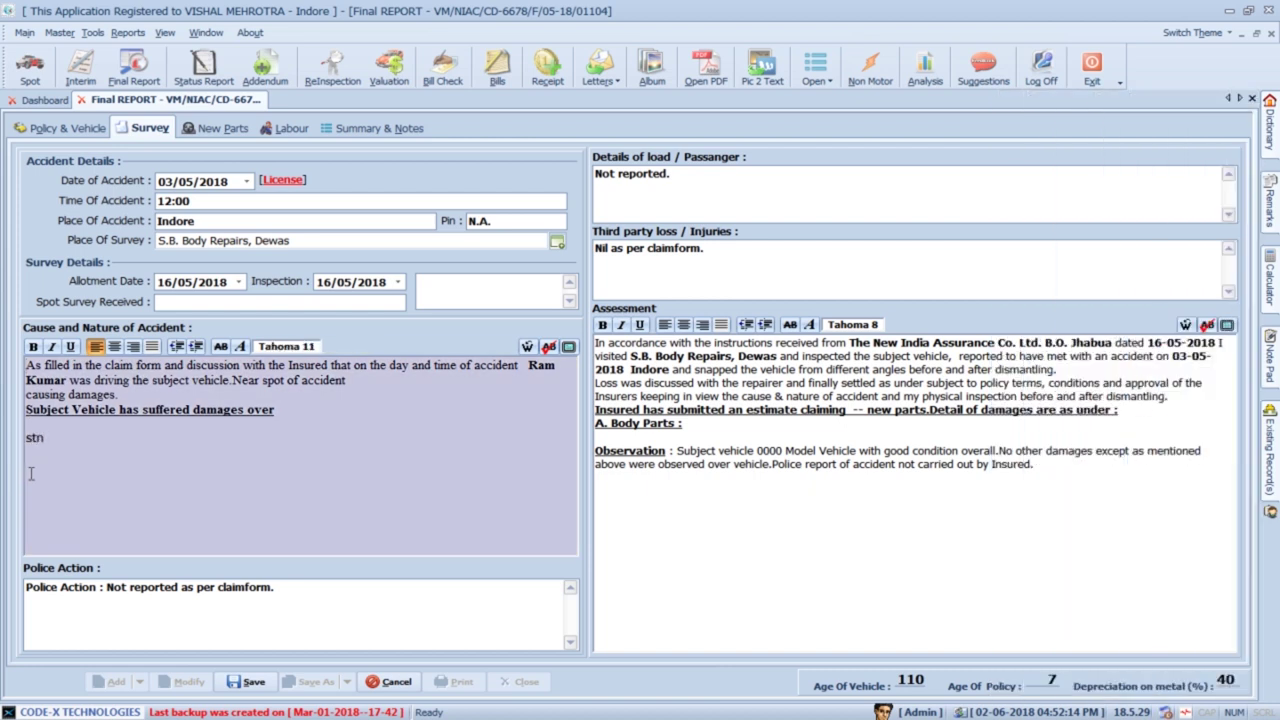
pyautogui.write('ton')
pyautogui.press('space')
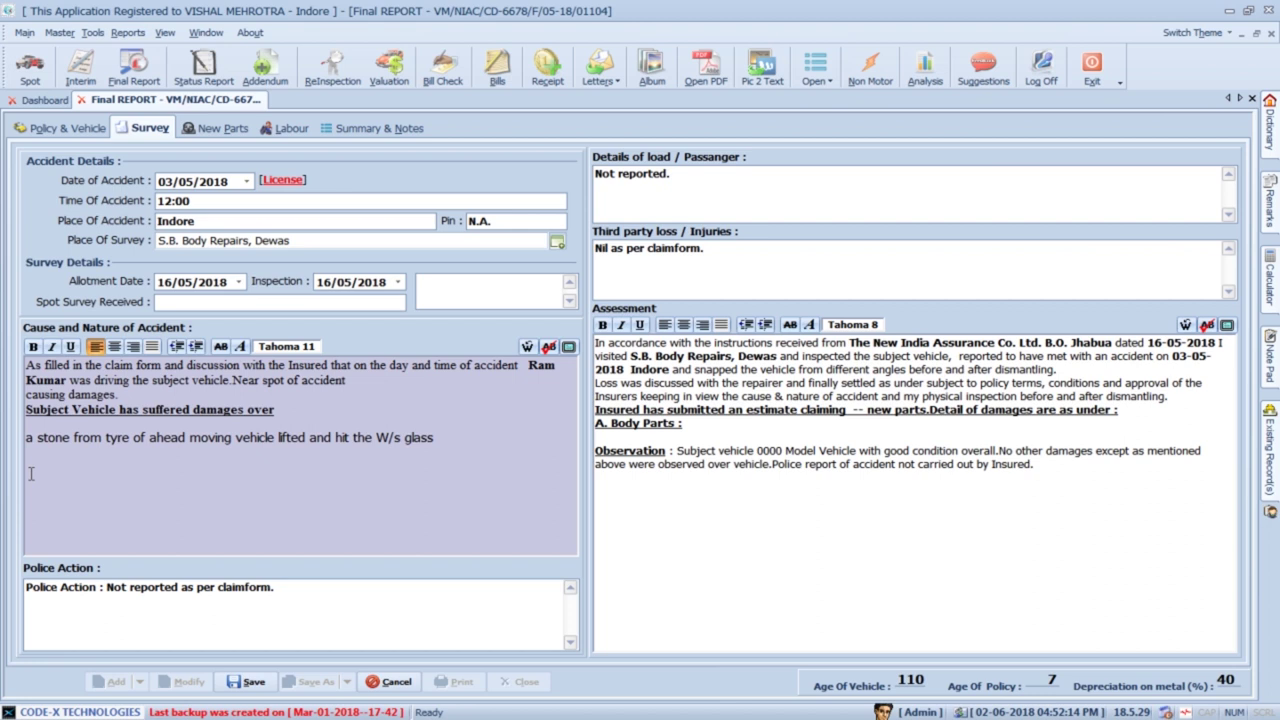
pyautogui.hotkey('shift', 'Home')
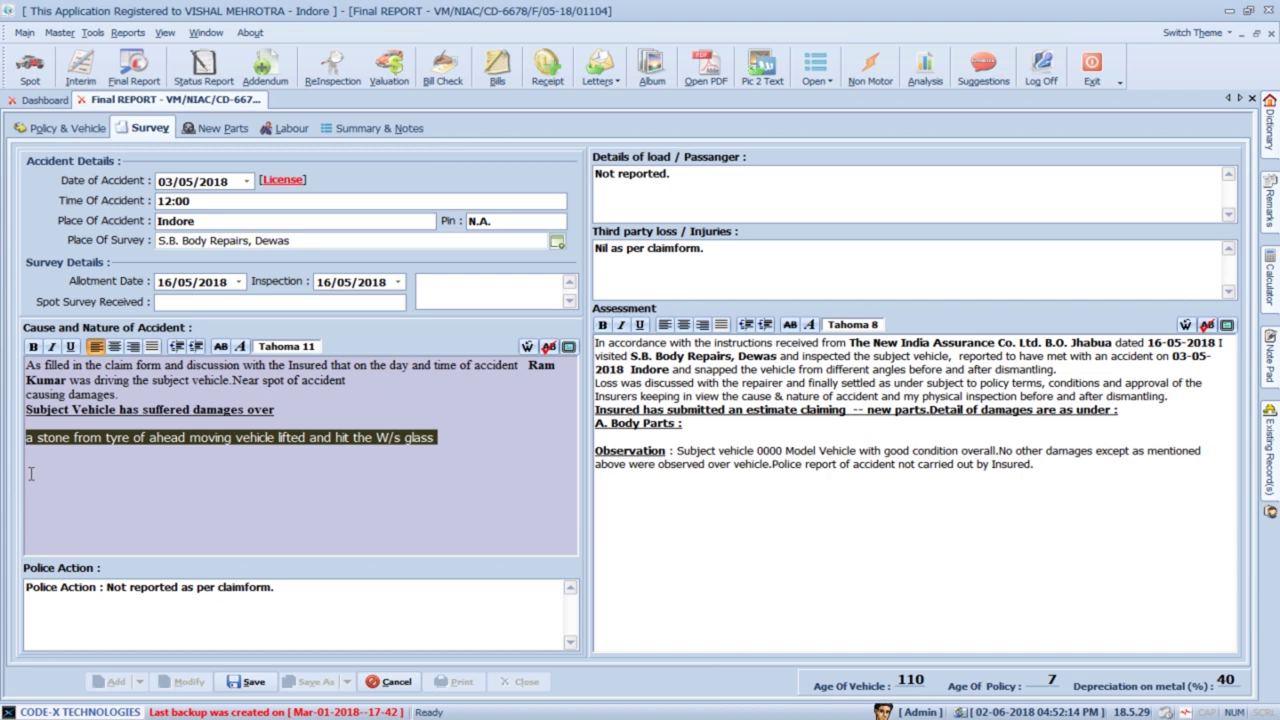
pyautogui.click(115, 625)
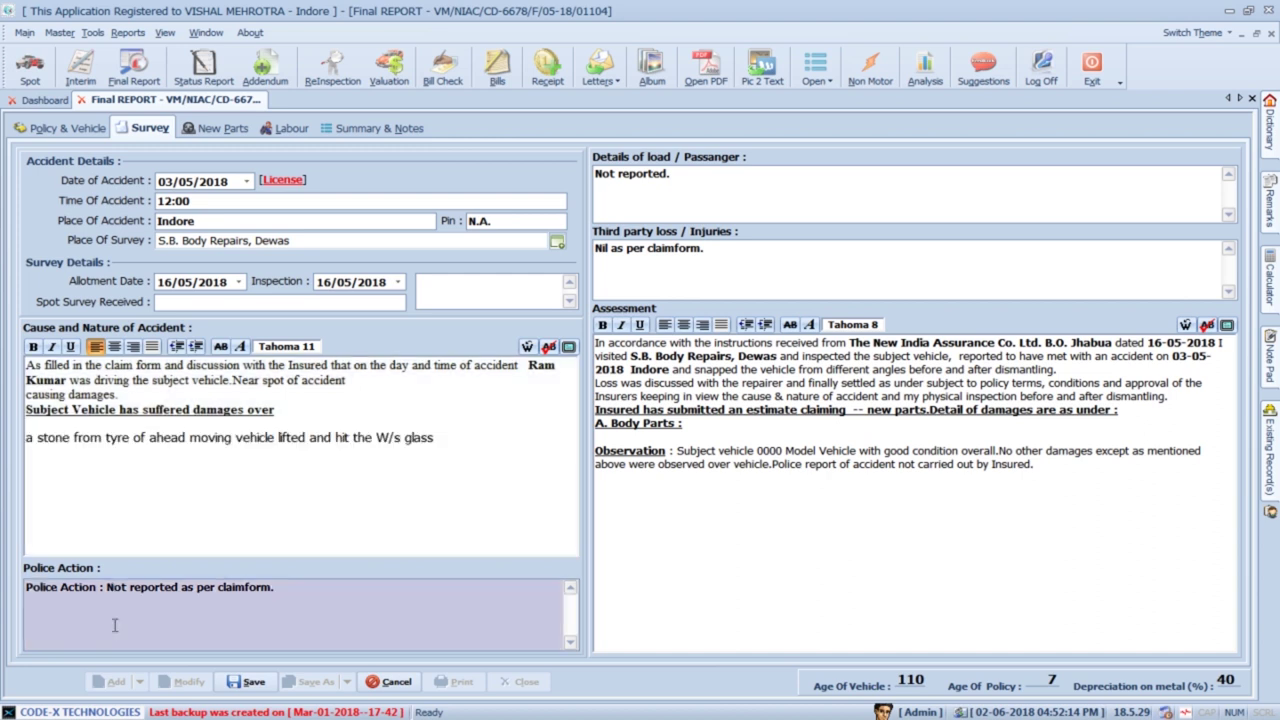
pyautogui.press('Tab')
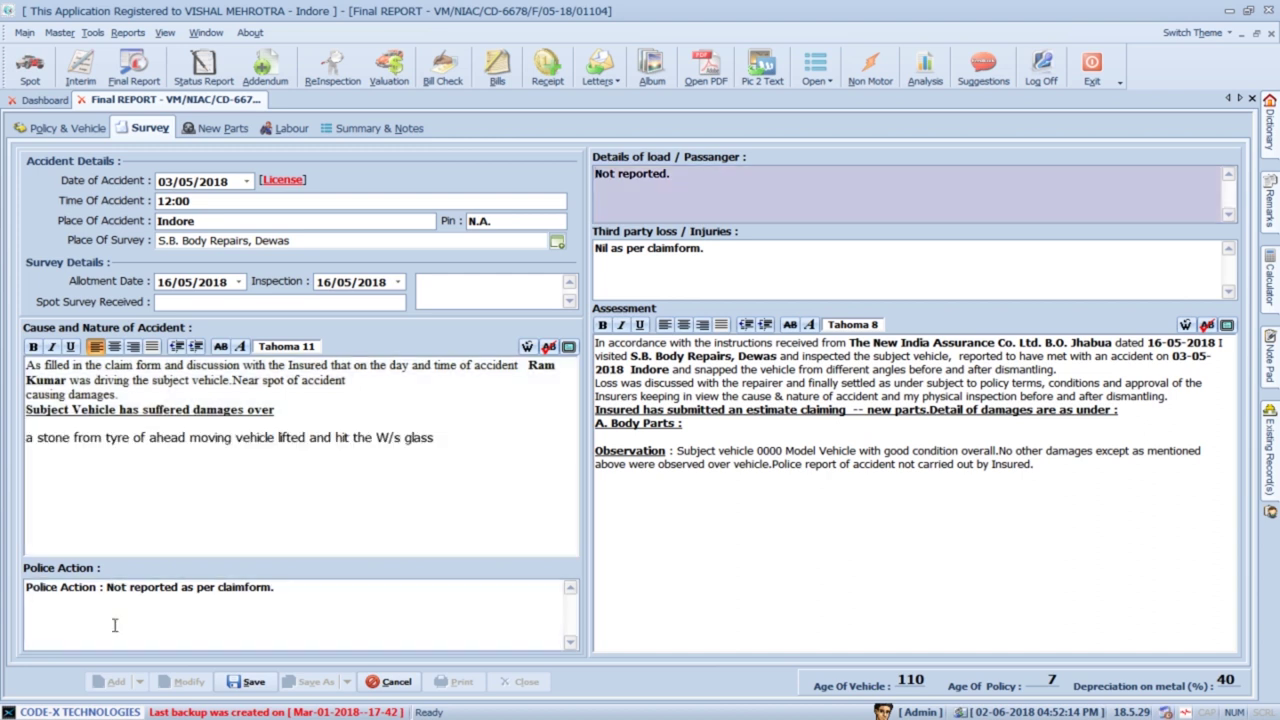
pyautogui.press('Tab')
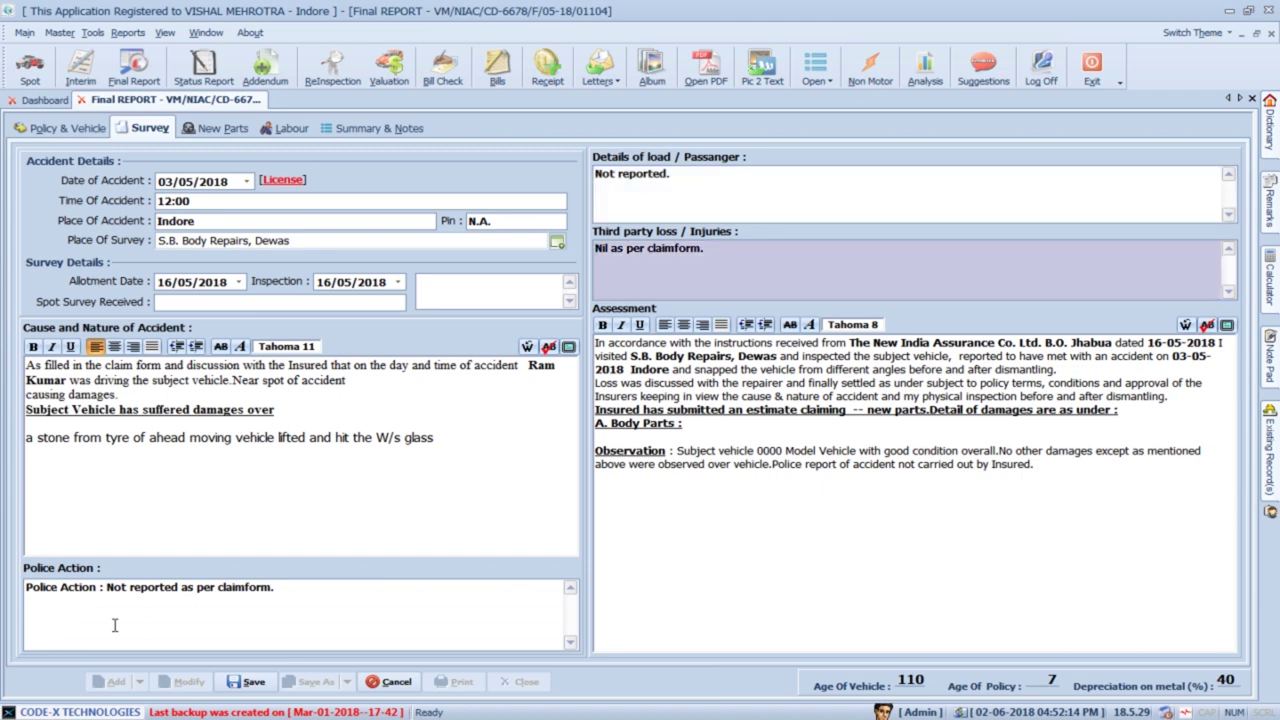
pyautogui.press('Tab')
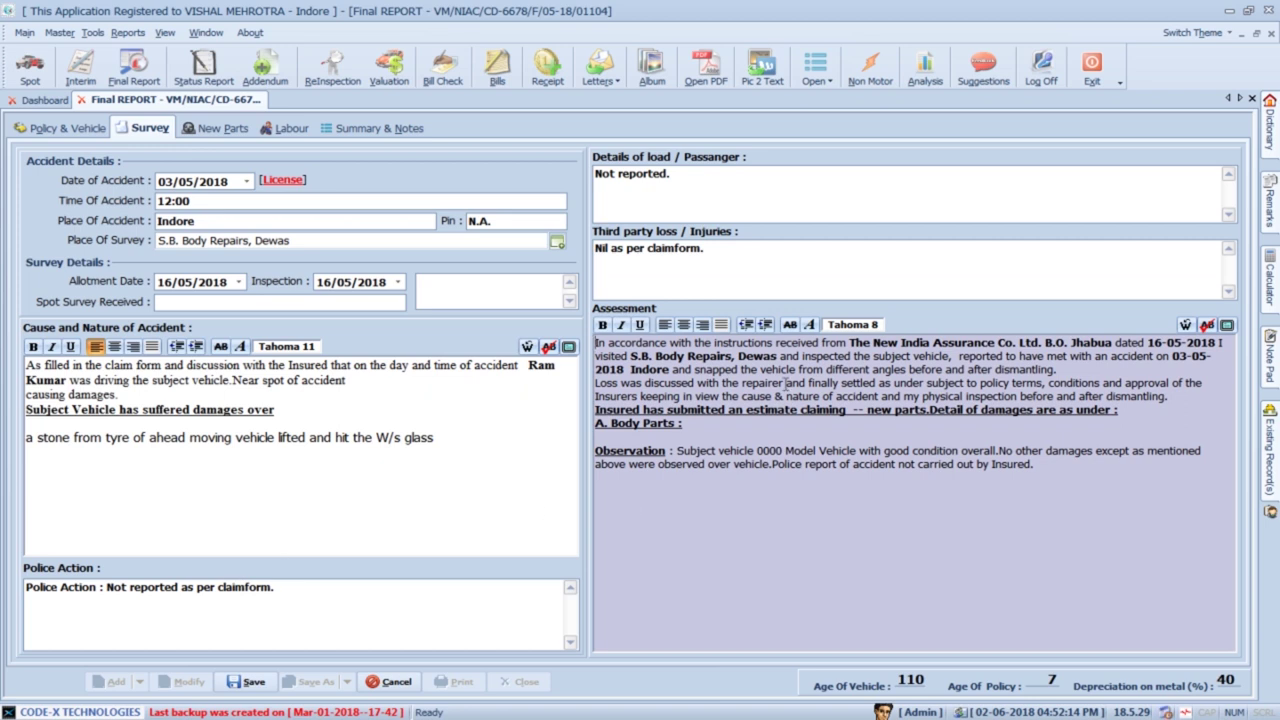
pyautogui.moveTo(847, 343); pyautogui.dragTo(1184, 468)
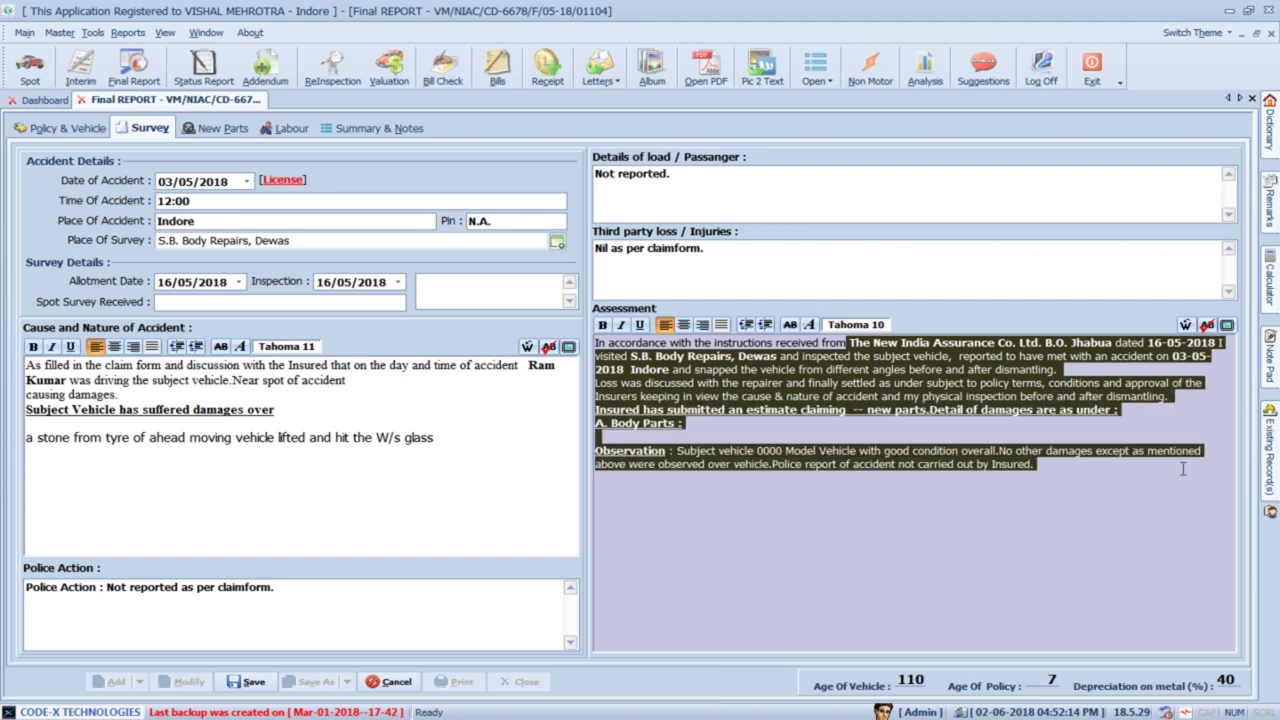
pyautogui.click(1108, 402)
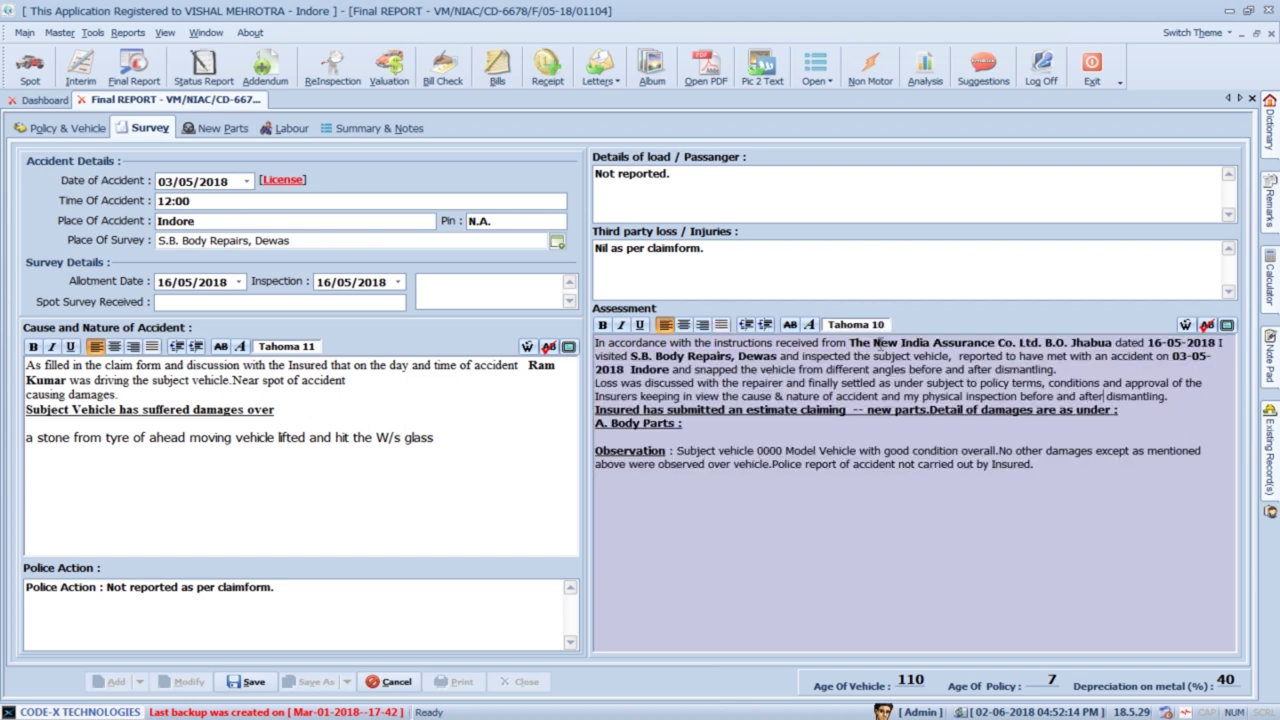
pyautogui.moveTo(874, 343); pyautogui.dragTo(973, 345)
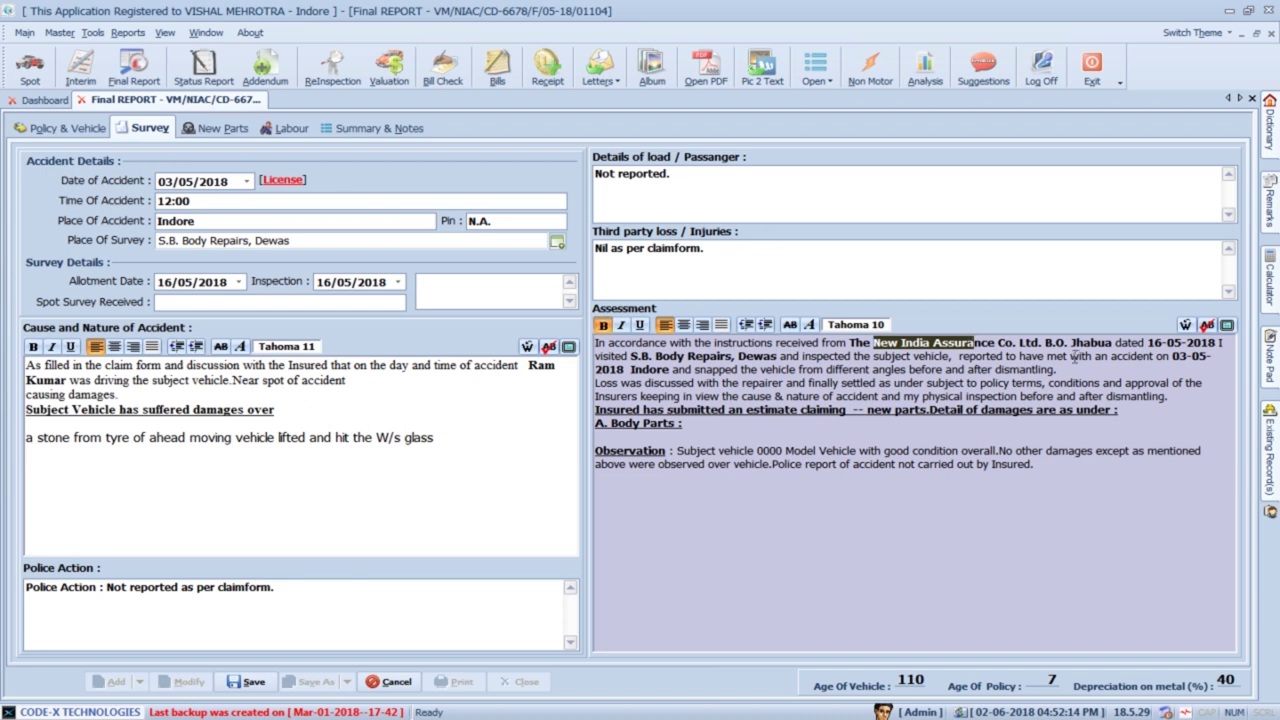
pyautogui.moveTo(1052, 343); pyautogui.dragTo(1208, 349)
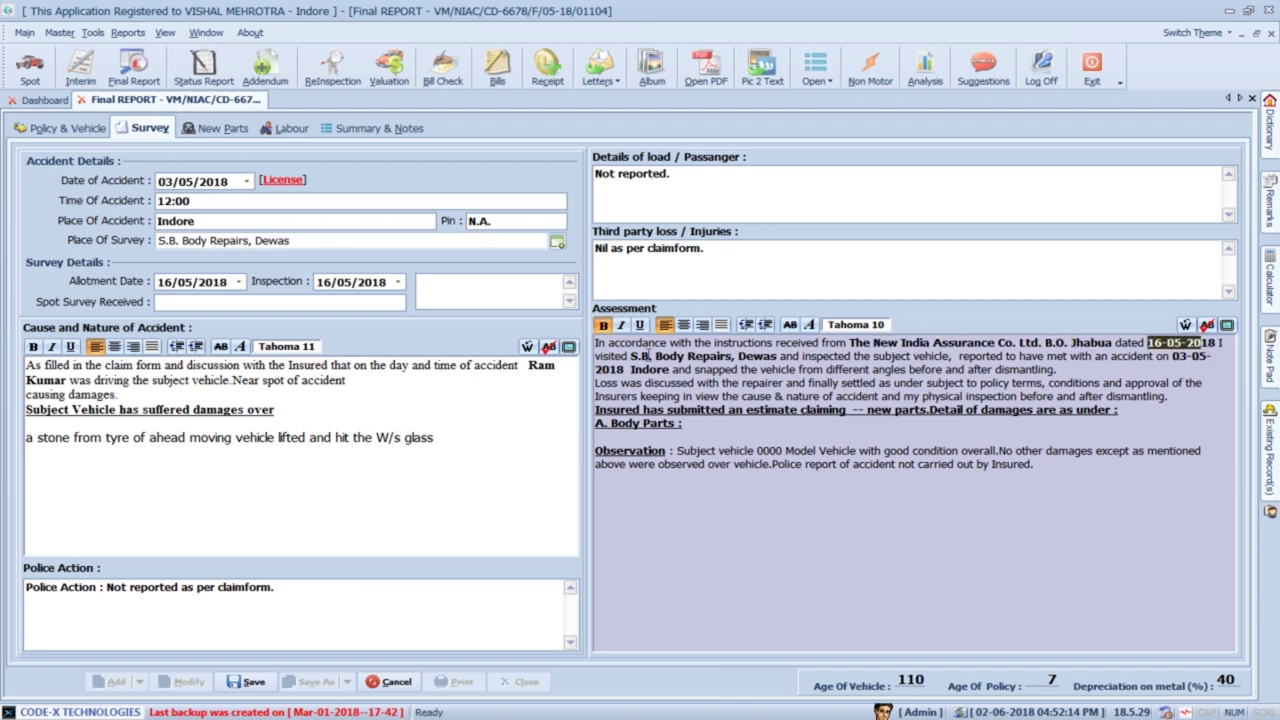
pyautogui.moveTo(632, 357); pyautogui.dragTo(766, 364)
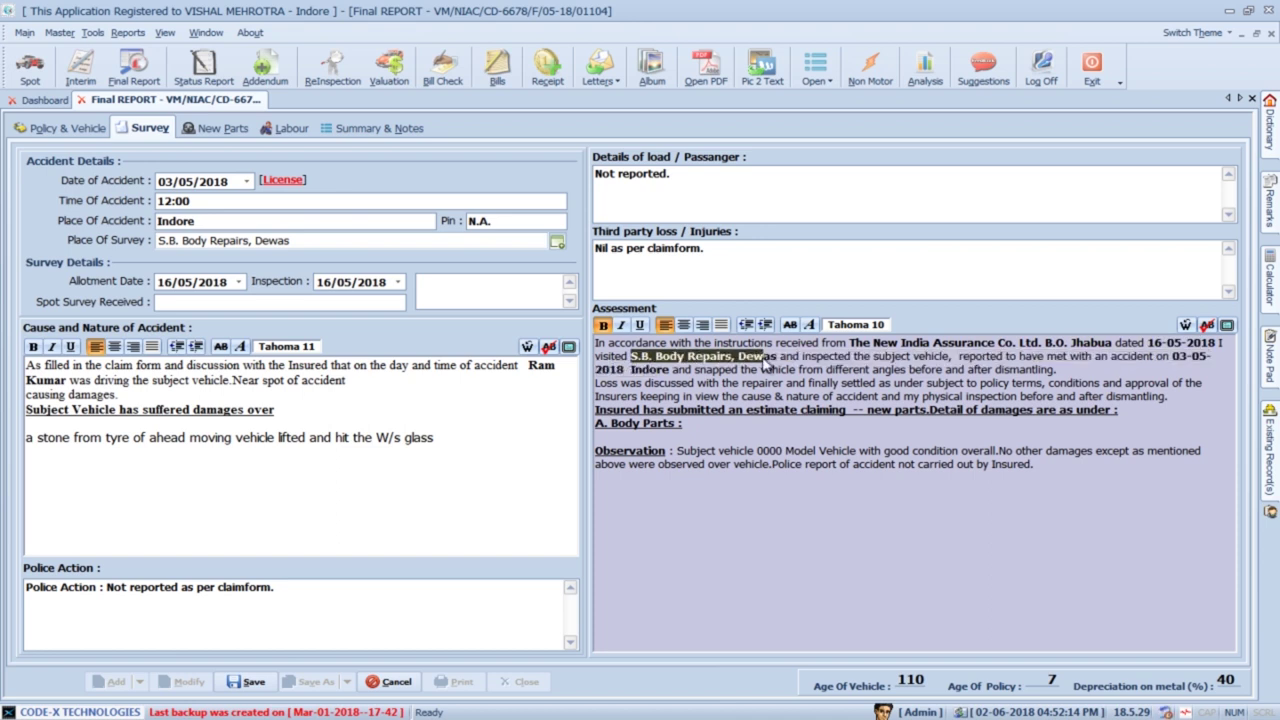
pyautogui.click(788, 364)
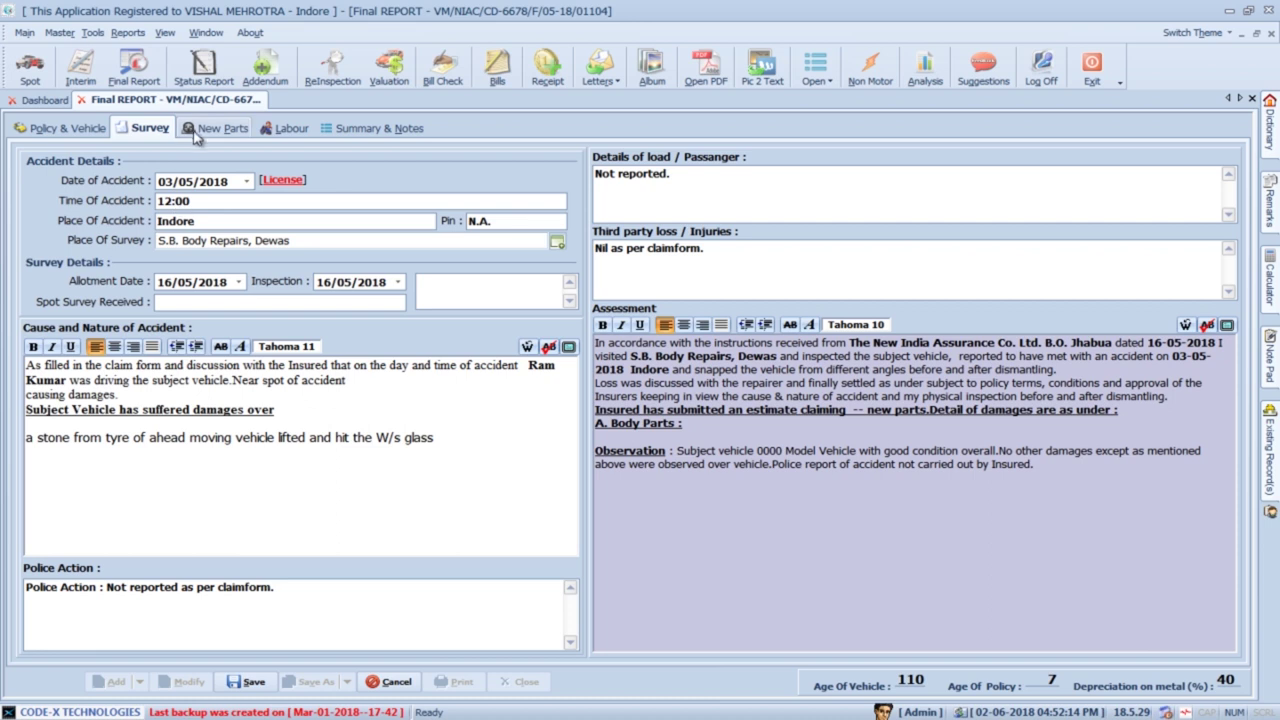
# Step: In the New Parts list, step through row 1's Item Name, HSN Code, Remark and Estimate cells
pyautogui.click(196, 130)
pyautogui.click(220, 180)
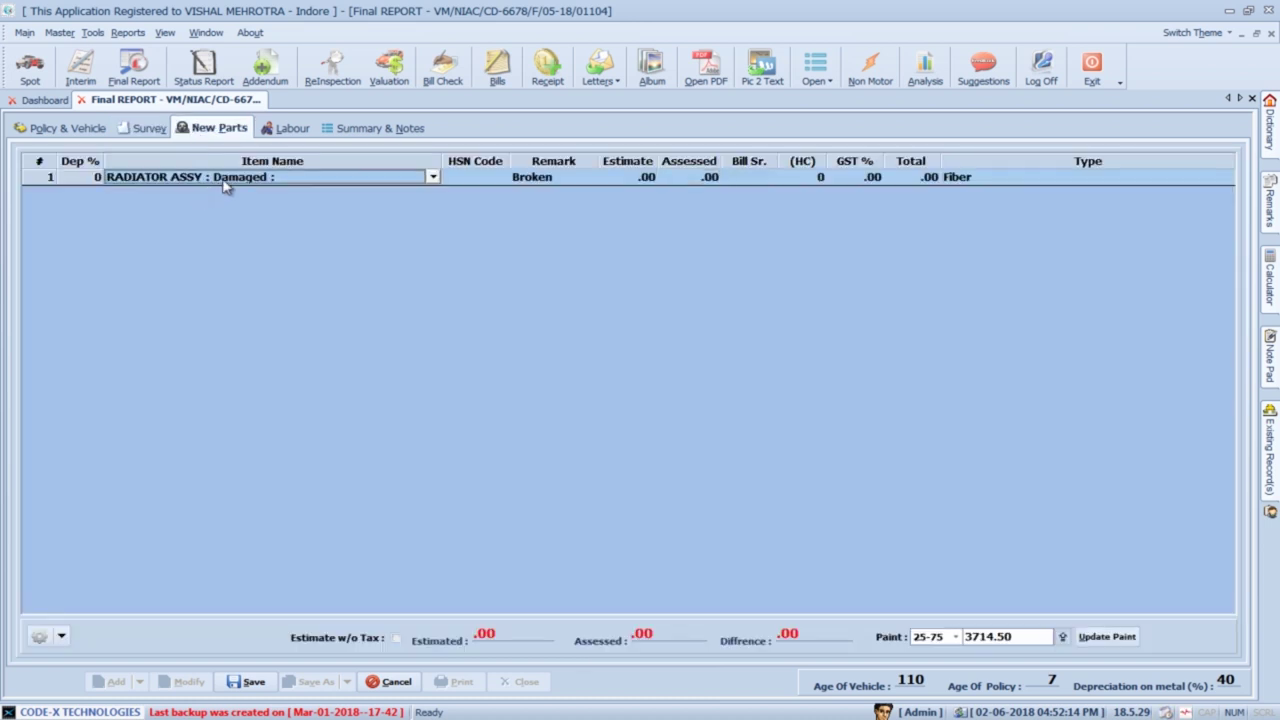
pyautogui.click(432, 177)
pyautogui.click(432, 177)
pyautogui.click(493, 183)
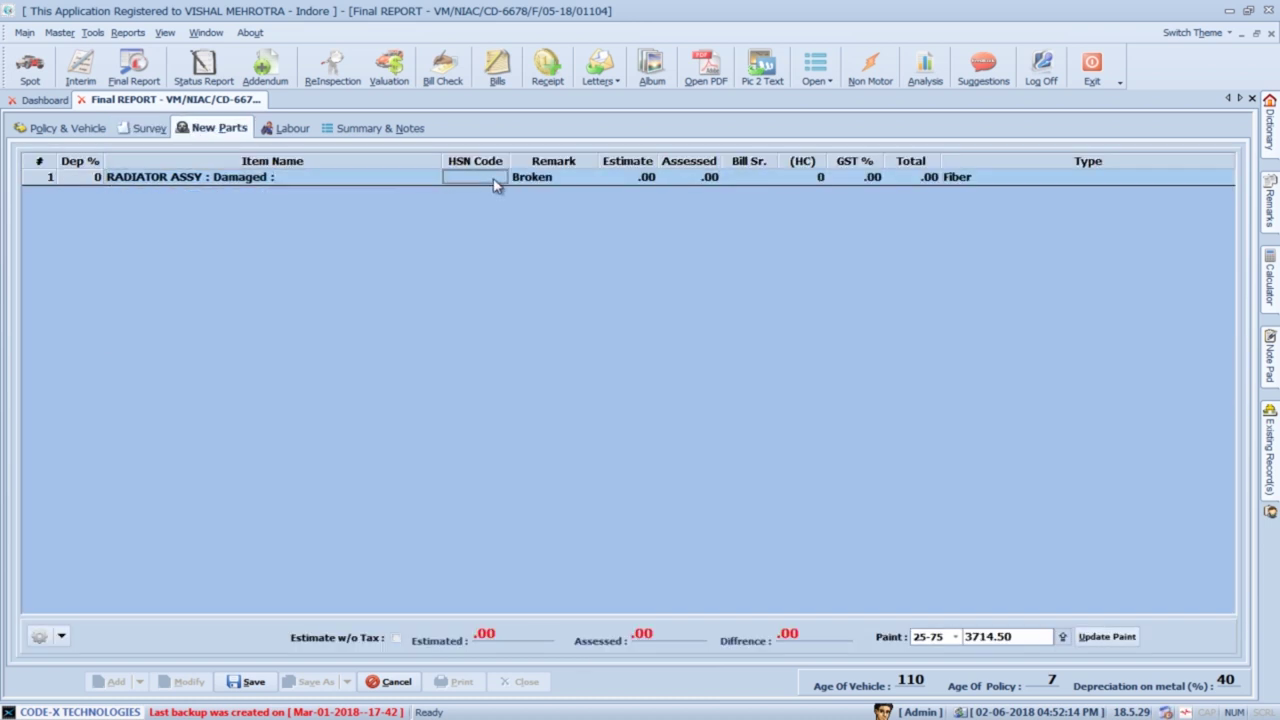
pyautogui.click(545, 180)
pyautogui.click(655, 180)
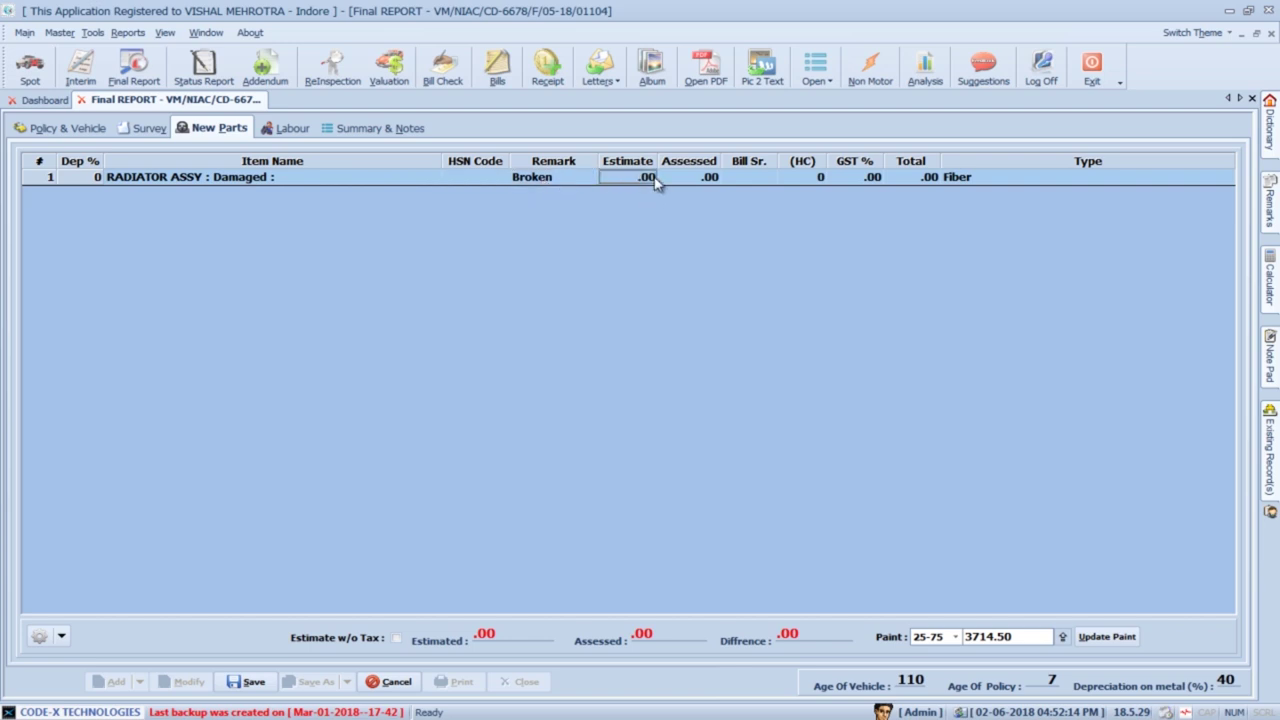
# Step: Continue across row 1's Assessed, Bill Sr., HC, GST %, Total and Type cells, then reopen Item Name
pyautogui.click(705, 180)
pyautogui.click(773, 185)
pyautogui.click(806, 186)
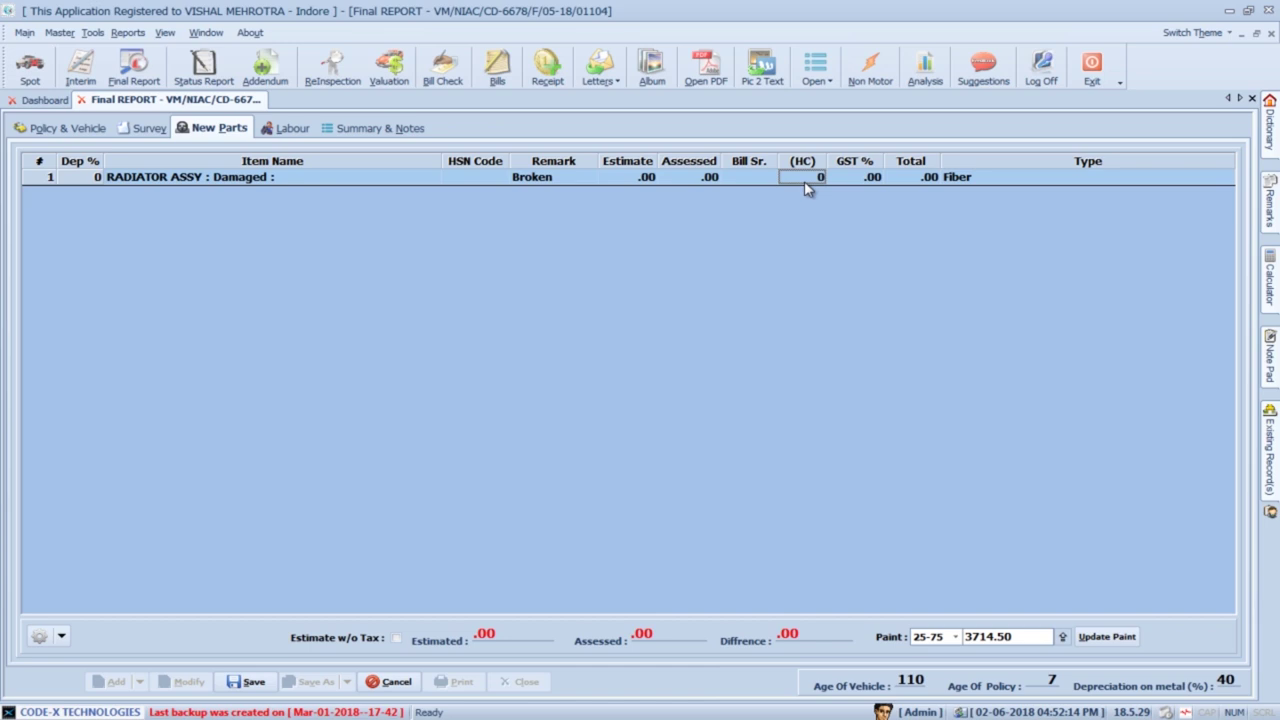
pyautogui.click(869, 187)
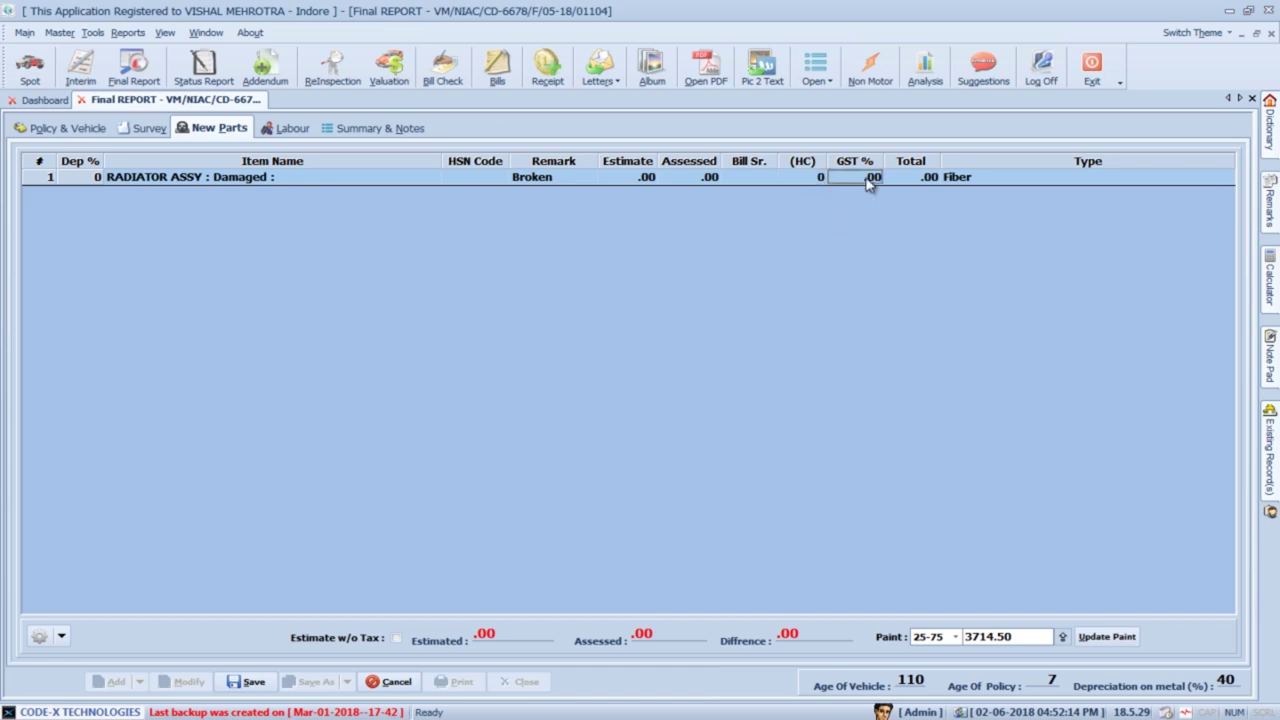
pyautogui.click(912, 181)
pyautogui.click(984, 192)
pyautogui.click(430, 182)
pyautogui.click(433, 179)
# Step: Choose GLASS,FRONT DOOR WINDOW,R as row 1's part, keeping the remark Broken
pyautogui.moveTo(514, 300); pyautogui.dragTo(517, 254)
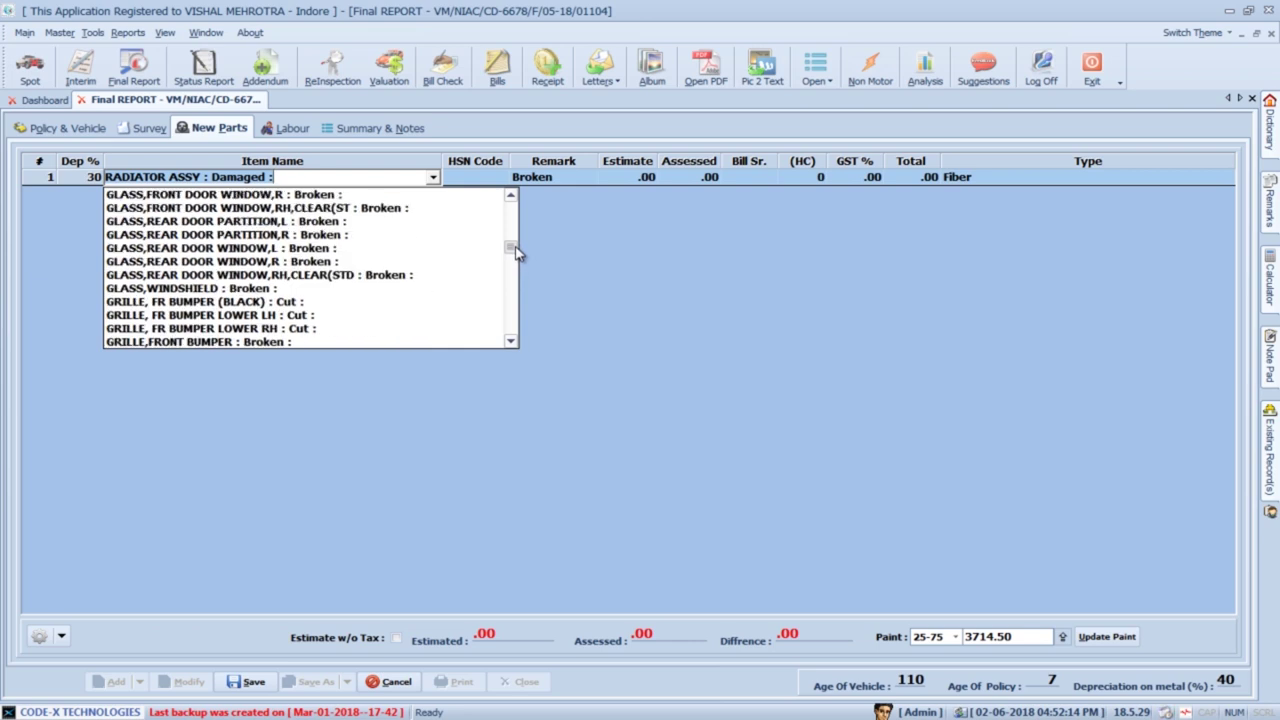
pyautogui.click(440, 195)
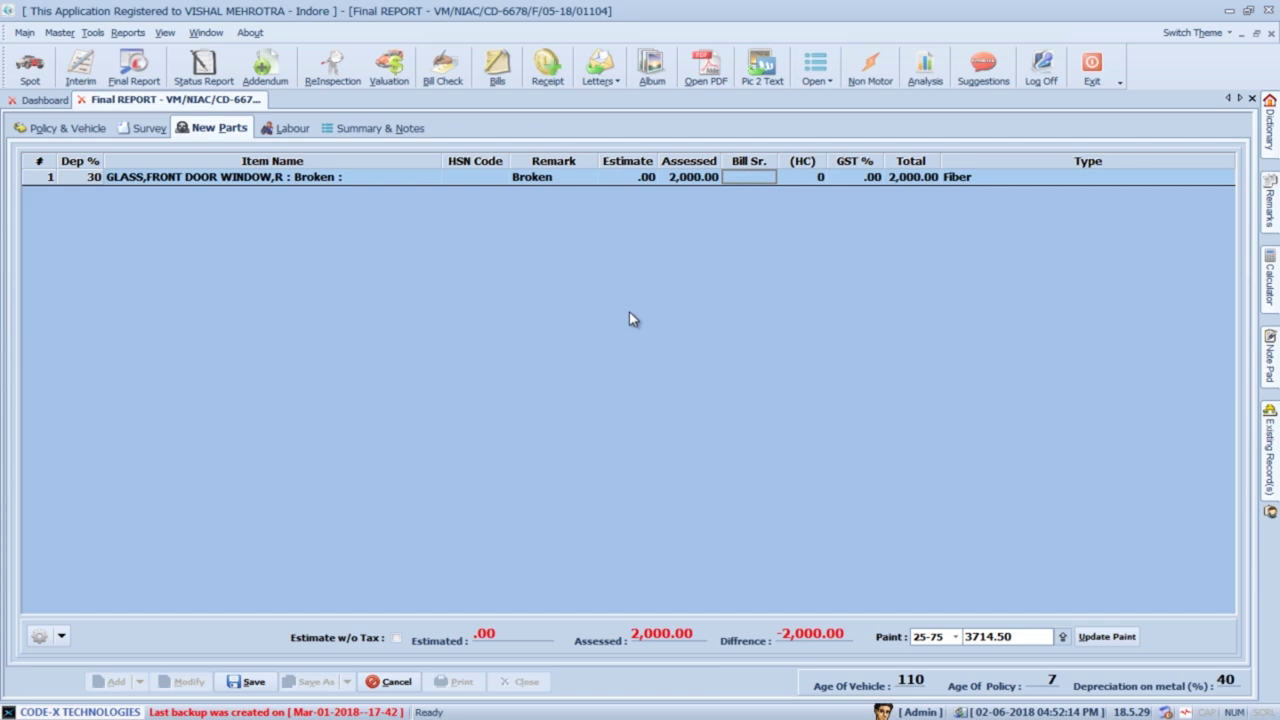
pyautogui.click(486, 180)
pyautogui.click(533, 186)
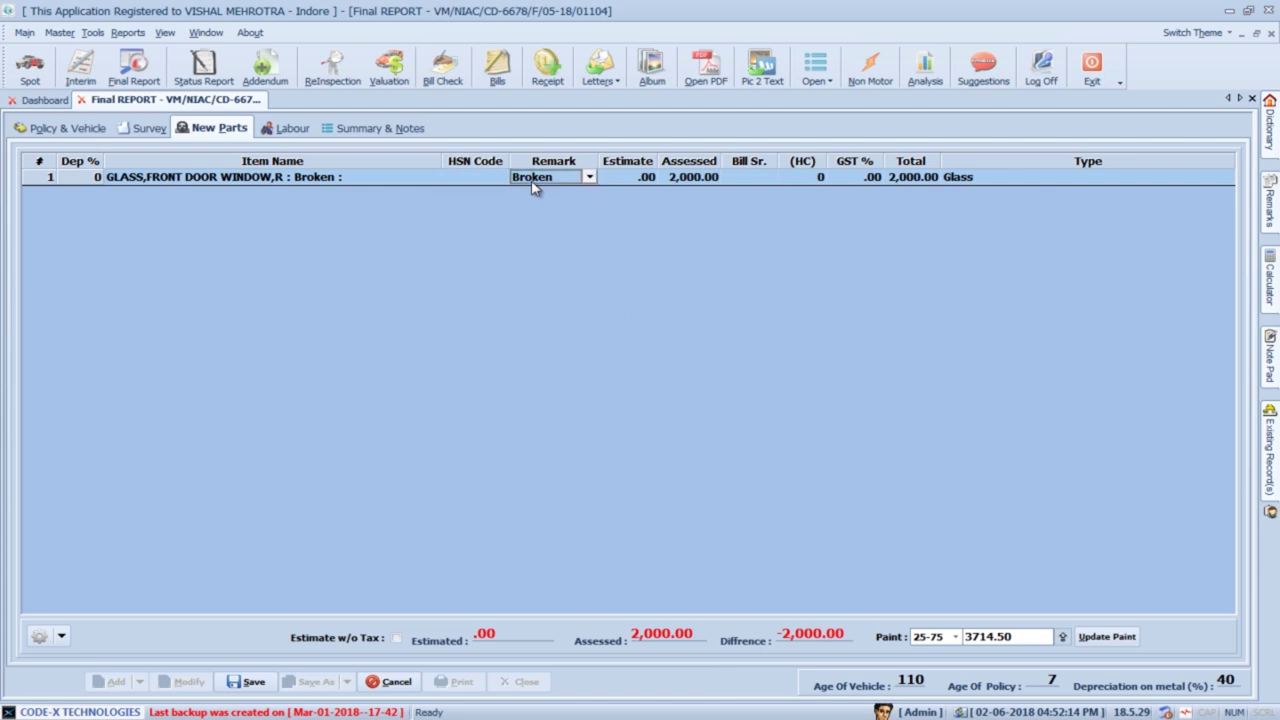
pyautogui.click(589, 177)
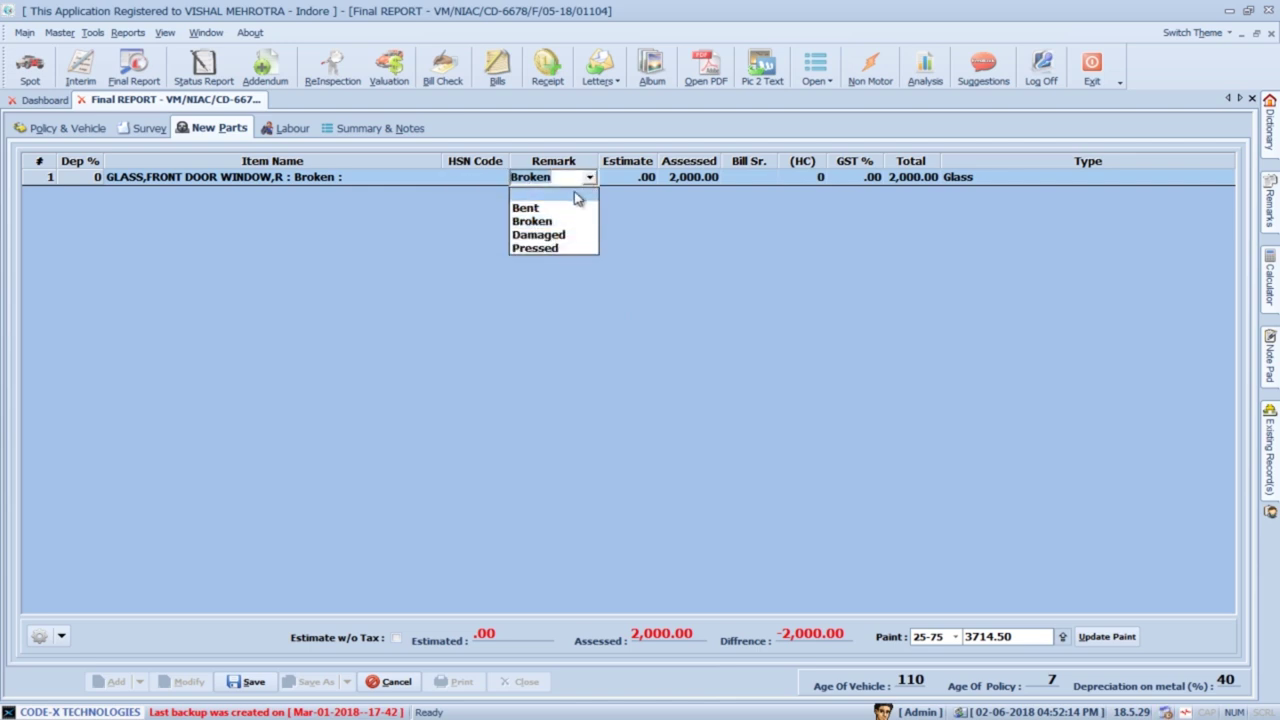
pyautogui.click(563, 225)
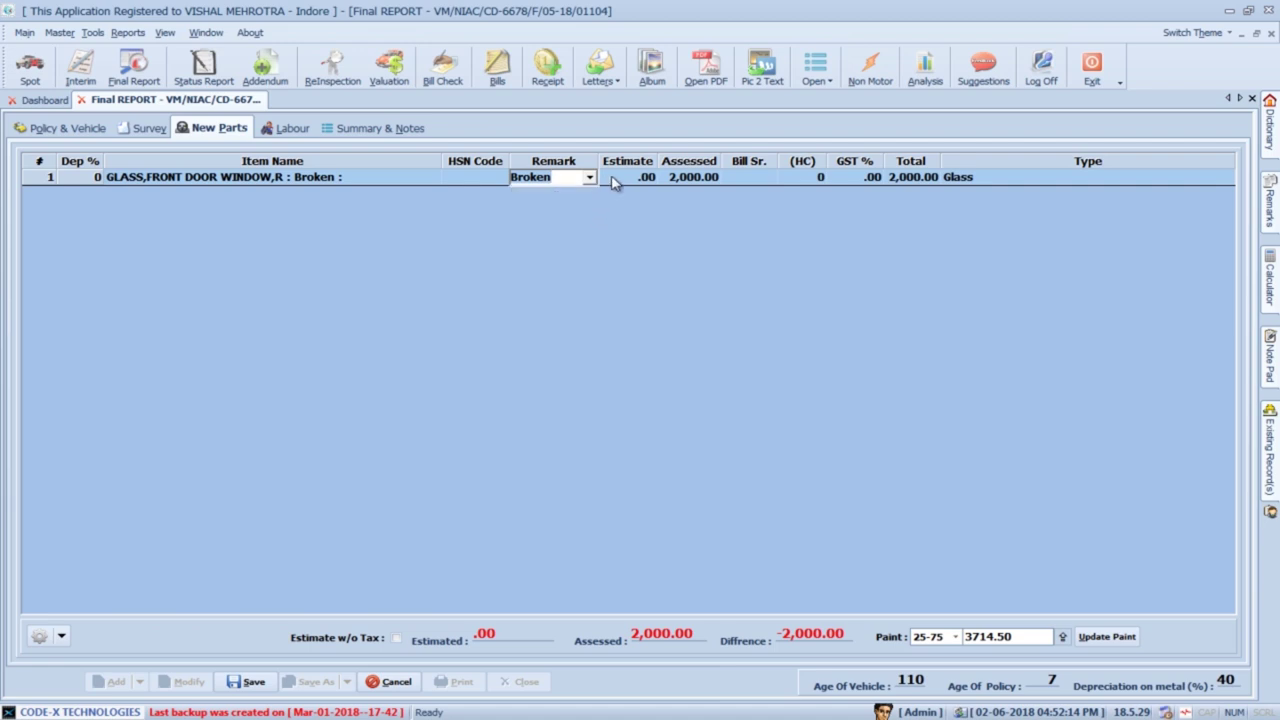
pyautogui.click(588, 181)
pyautogui.click(588, 182)
# Step: Enter a 2,500 estimate and 28% GST for the door glass
pyautogui.click(601, 181)
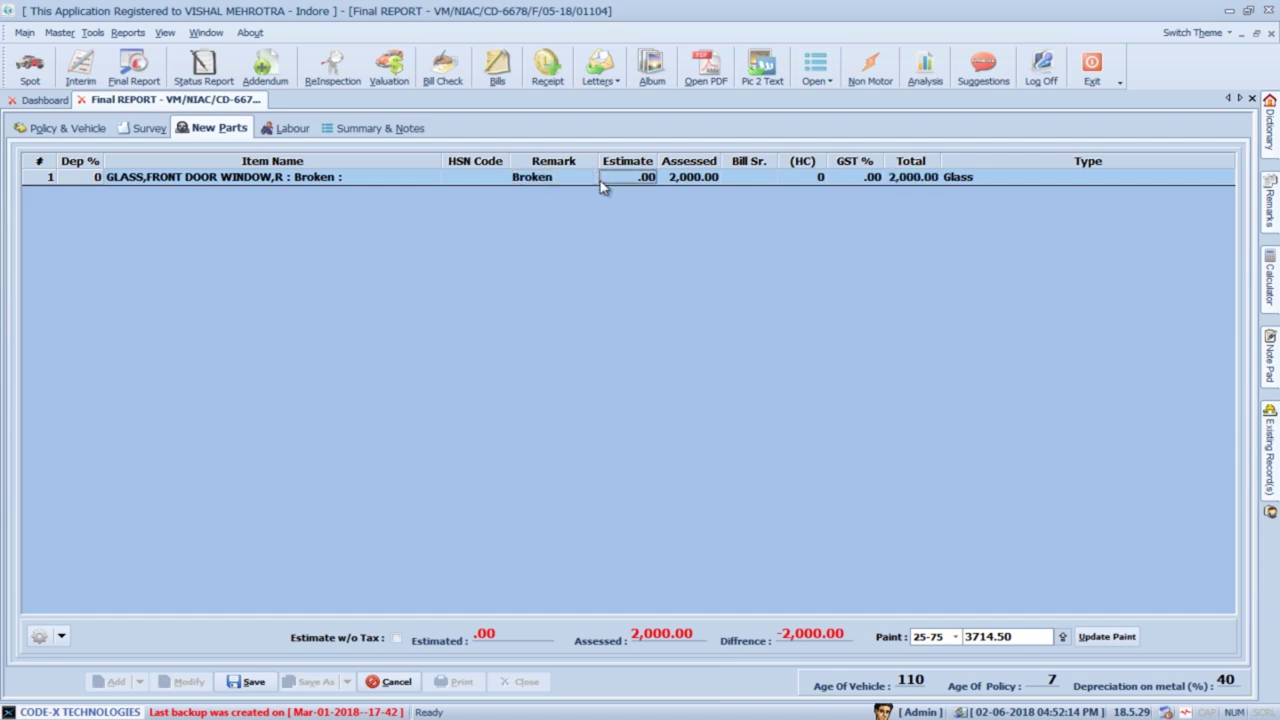
pyautogui.press('Tab')
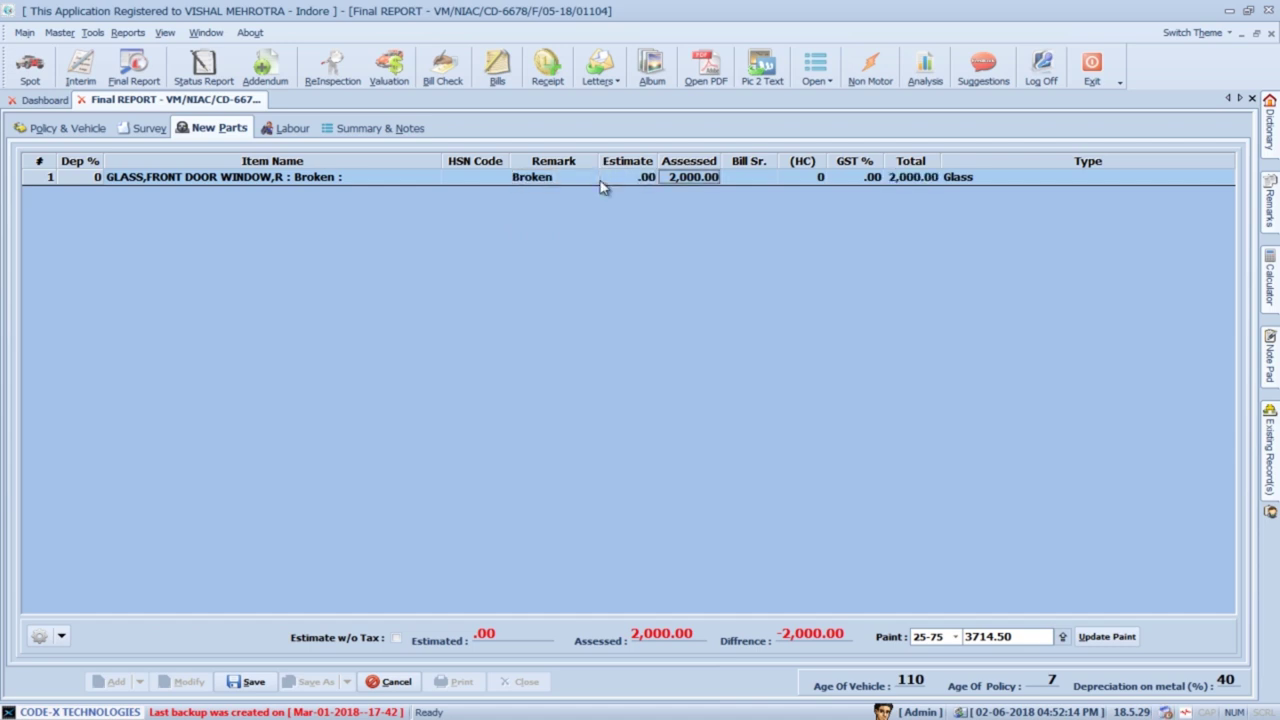
pyautogui.click(601, 181)
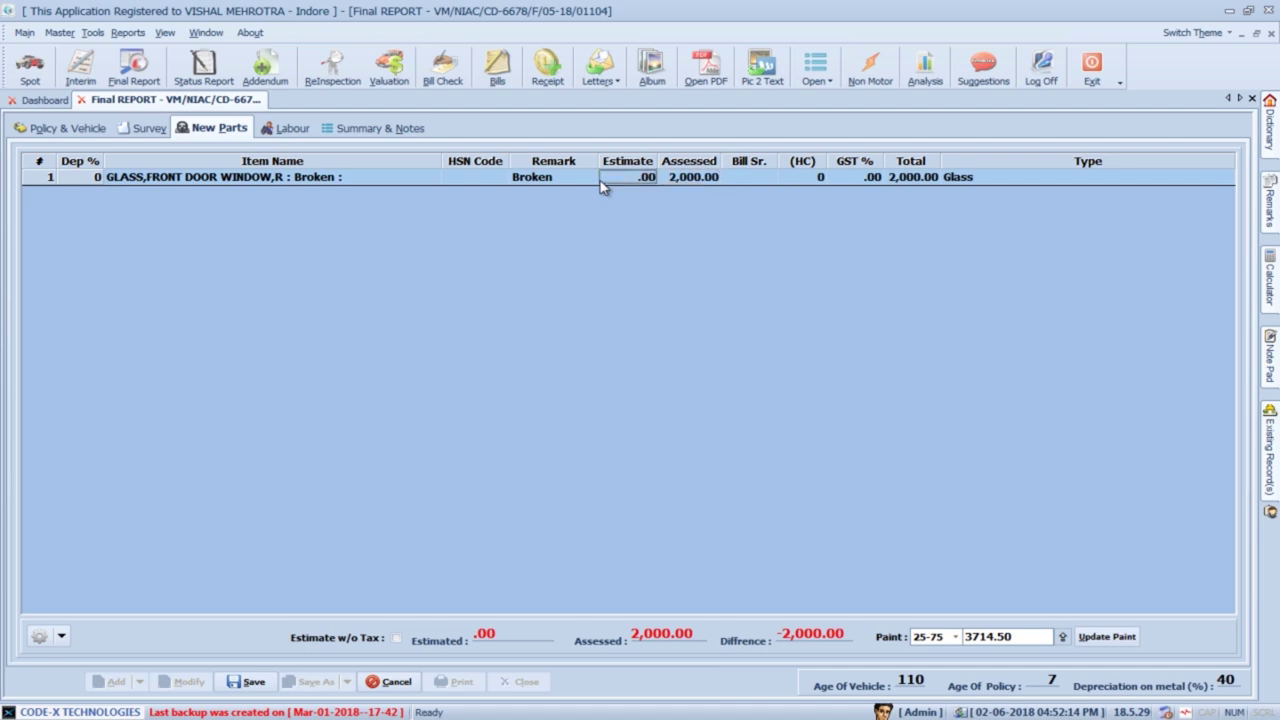
pyautogui.write('2500')
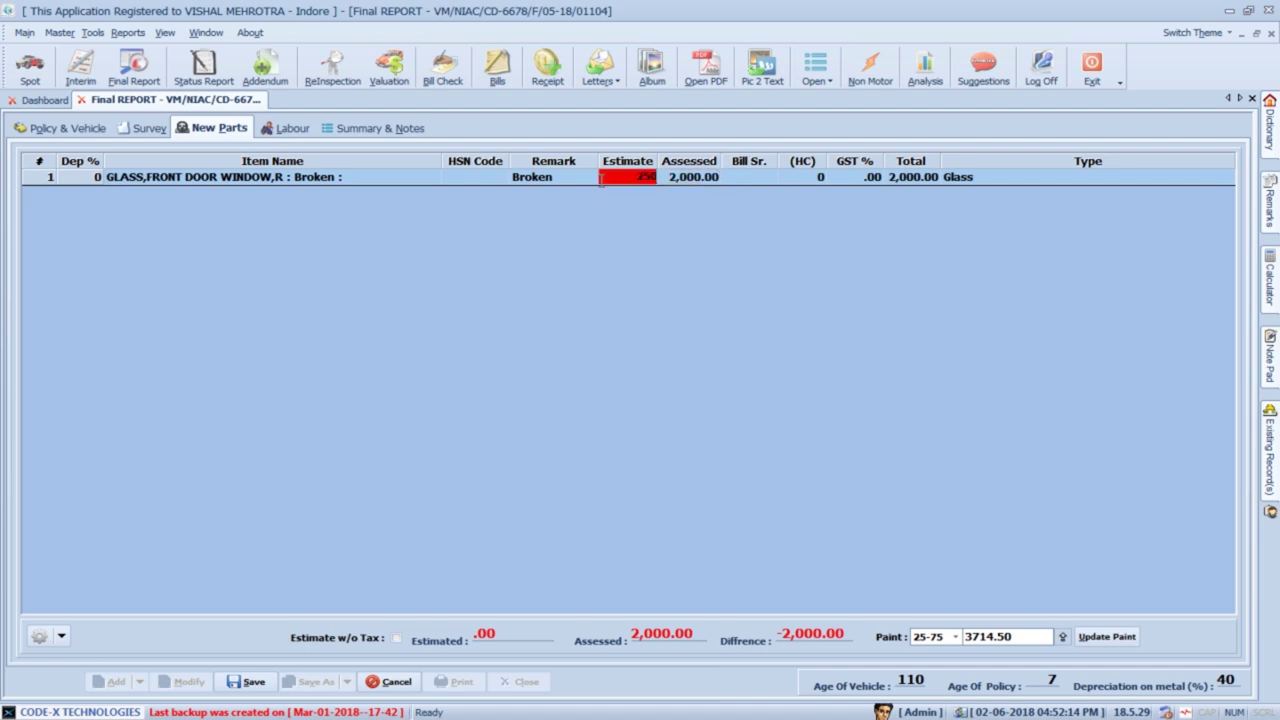
pyautogui.press('Tab')
pyautogui.press('Tab')
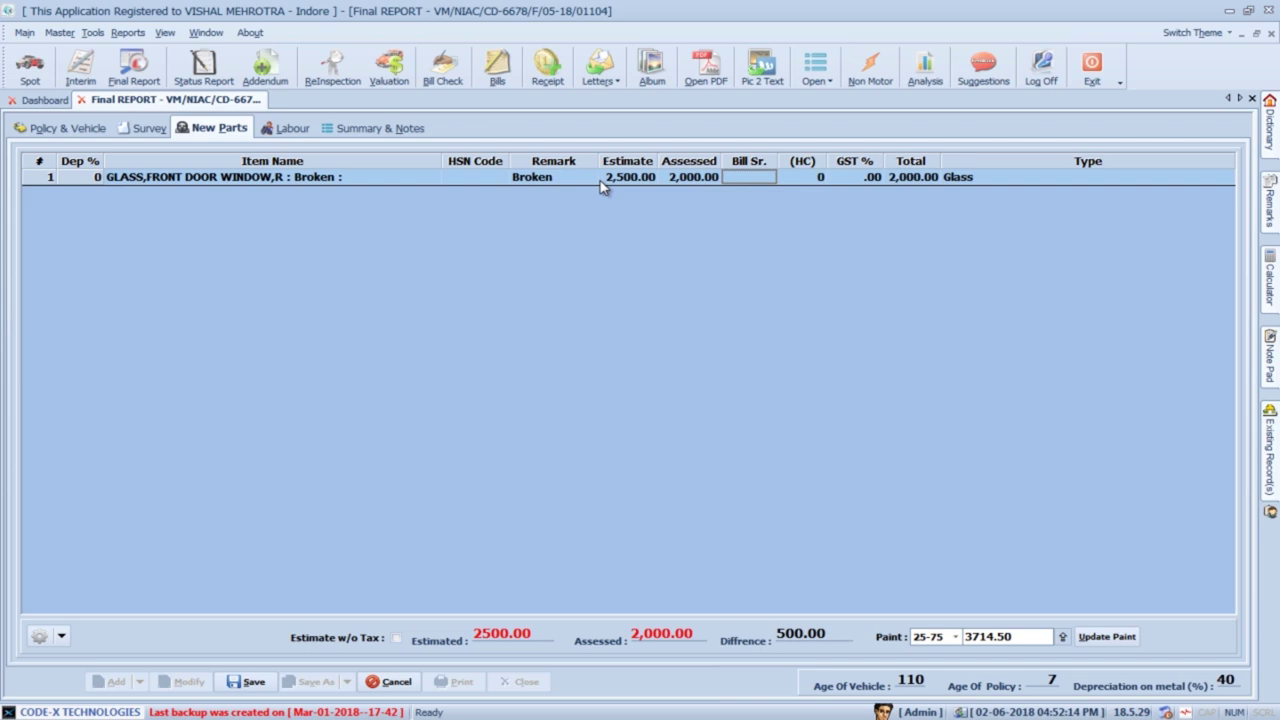
pyautogui.press('Tab')
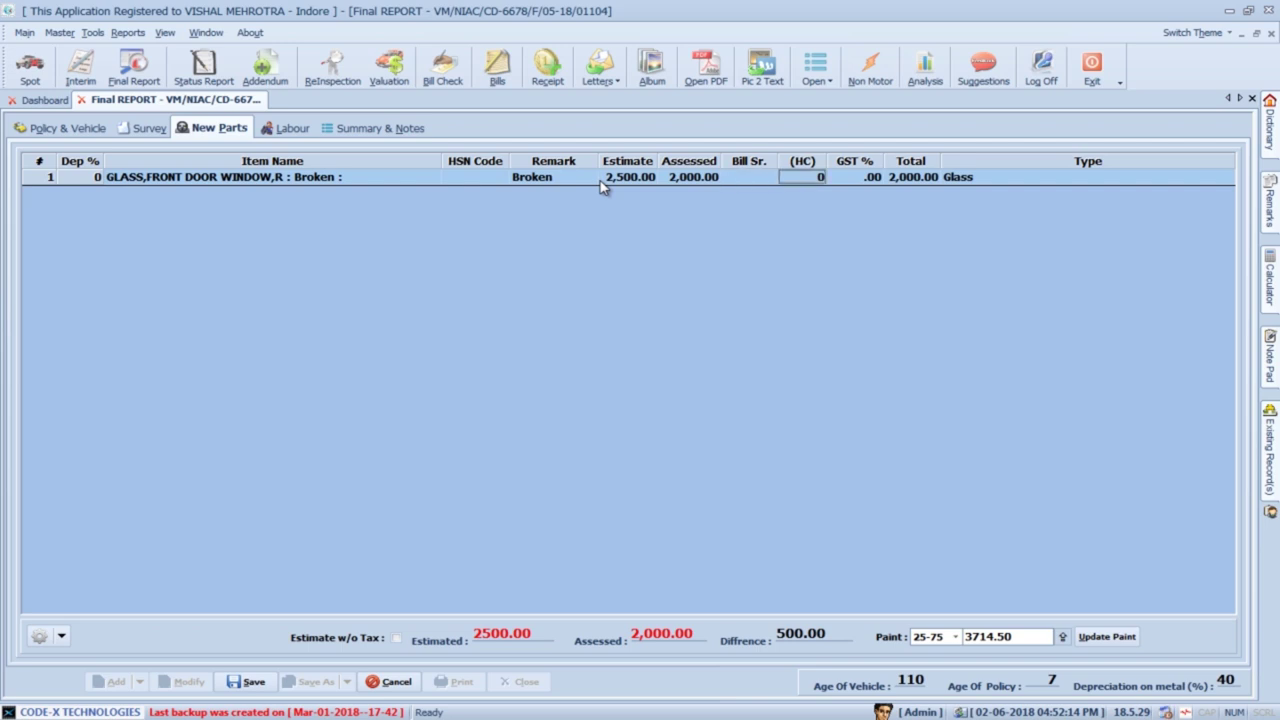
pyautogui.press('Tab')
pyautogui.write('28')
pyautogui.press('Tab')
pyautogui.press('Tab')
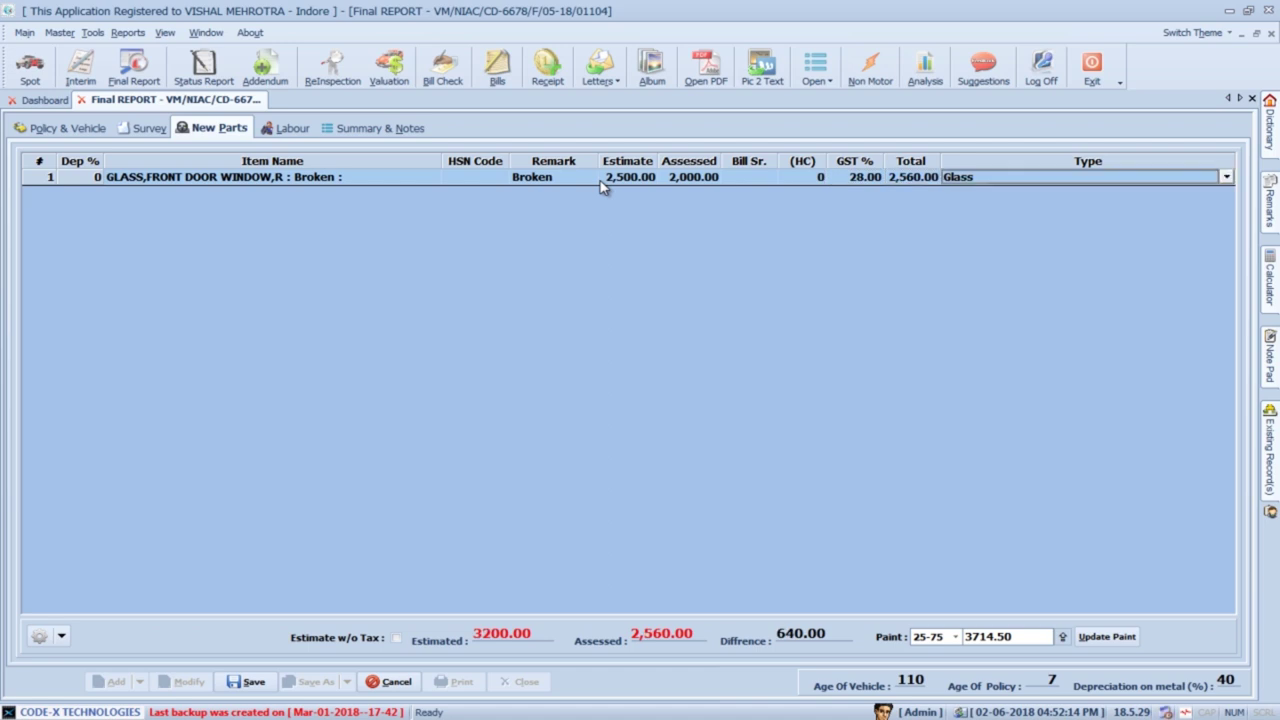
# Step: Set the door glass part type to Glass
pyautogui.hotkey('alt', 'Down')
pyautogui.press('Down')
pyautogui.press('Down')
pyautogui.press('Down')
pyautogui.press('Down')
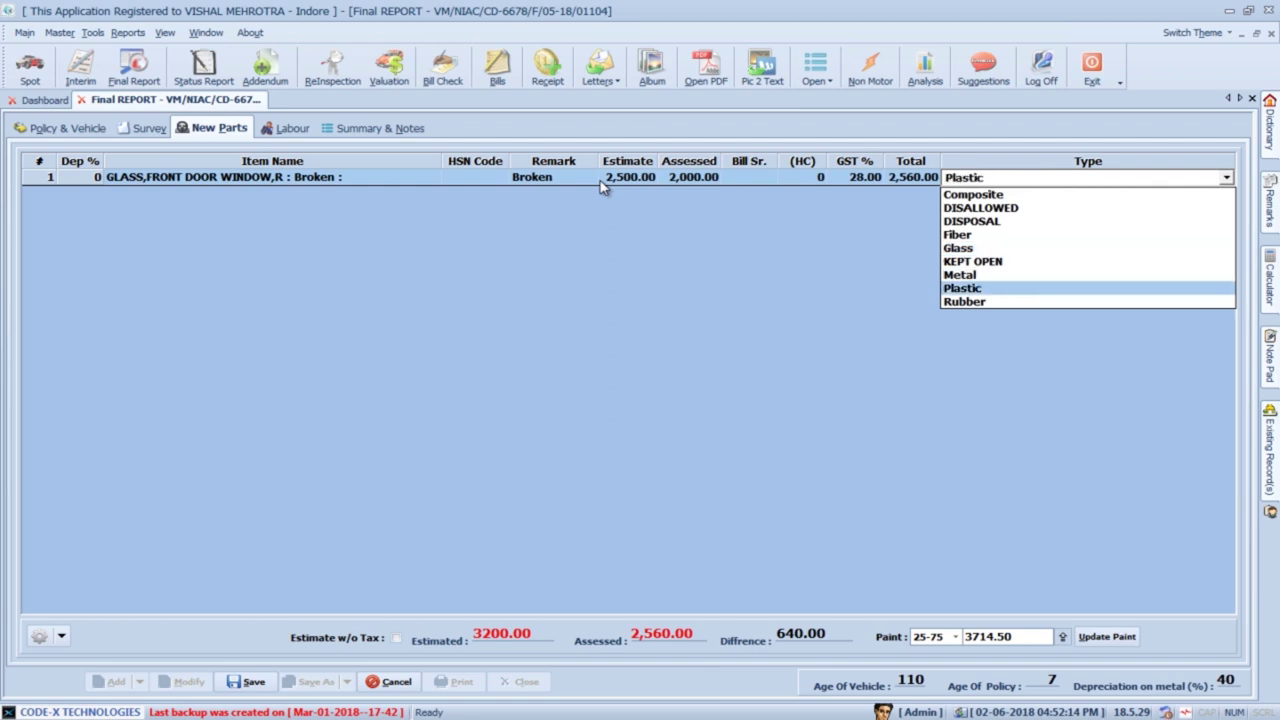
pyautogui.press('Up')
pyautogui.press('Up')
pyautogui.press('Up')
pyautogui.press('Up')
pyautogui.press('Up')
pyautogui.press('Up')
pyautogui.press('Up')
pyautogui.press('Up')
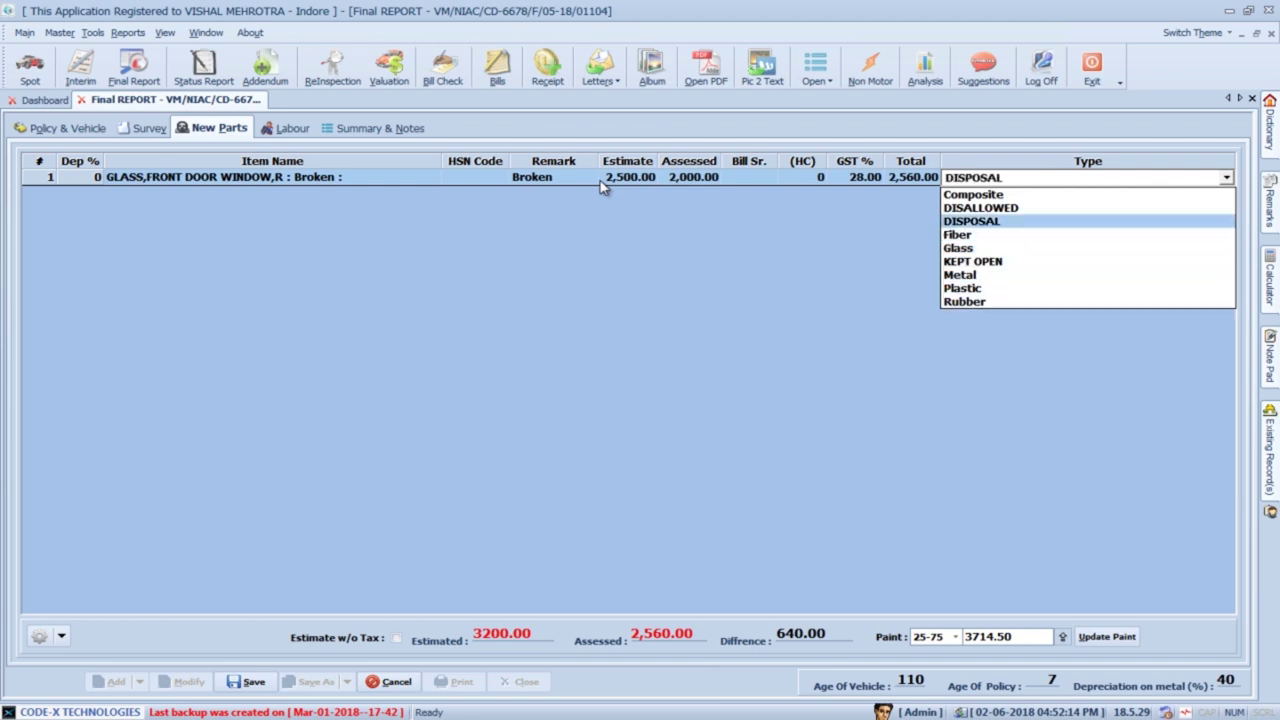
pyautogui.press('Down')
pyautogui.press('Down')
pyautogui.press('Down')
pyautogui.press('Down')
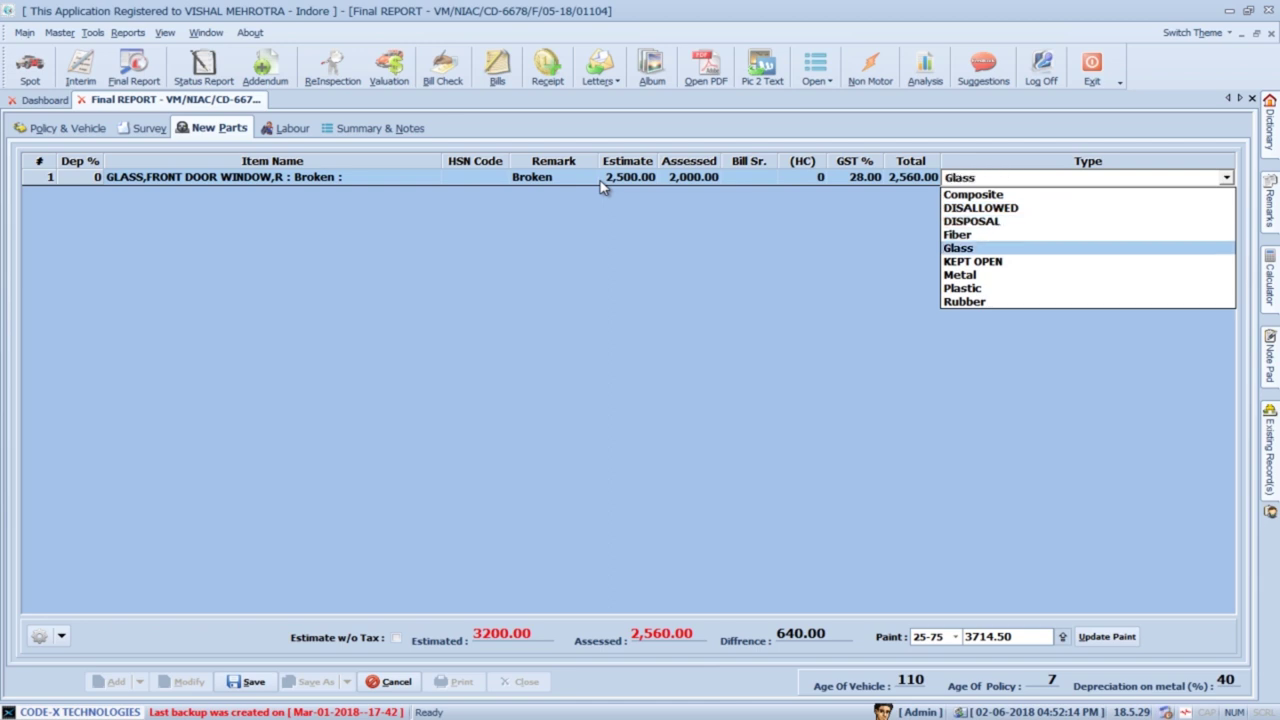
pyautogui.press('Return')
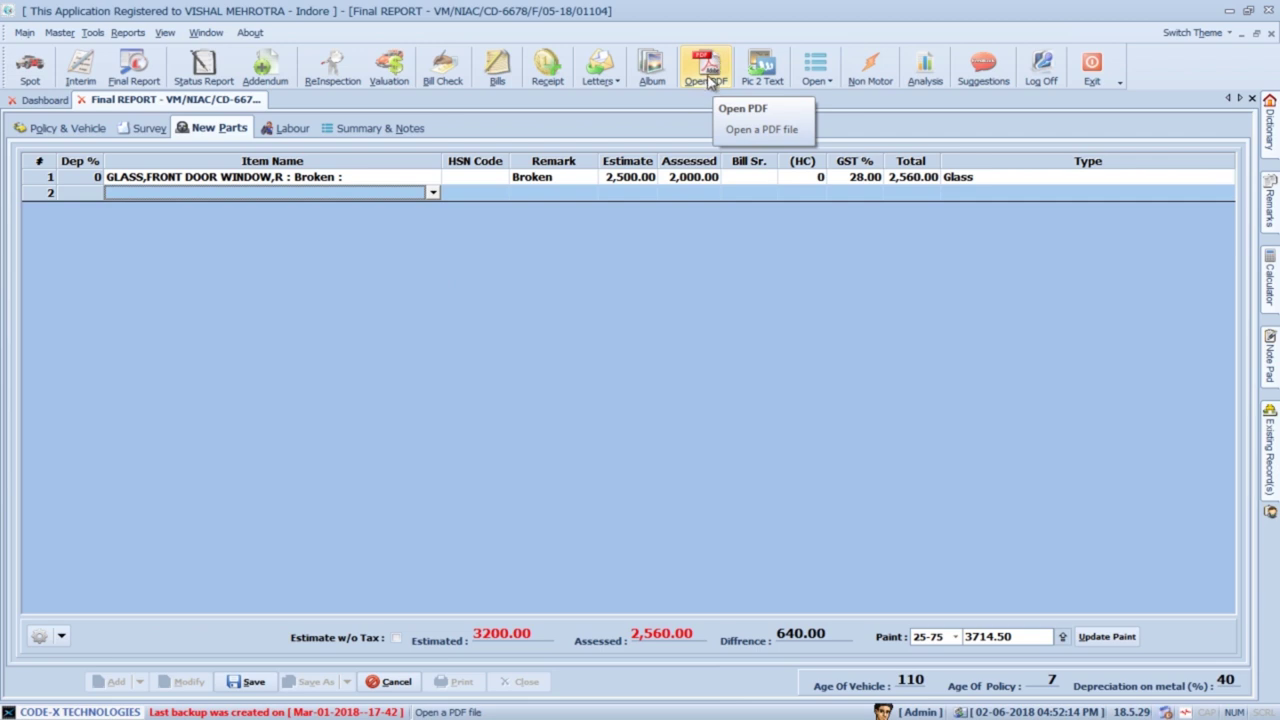
# Step: Open the parts bill PDF from Demo > PDF Bills and mark its Description column for copying
pyautogui.click(708, 80)
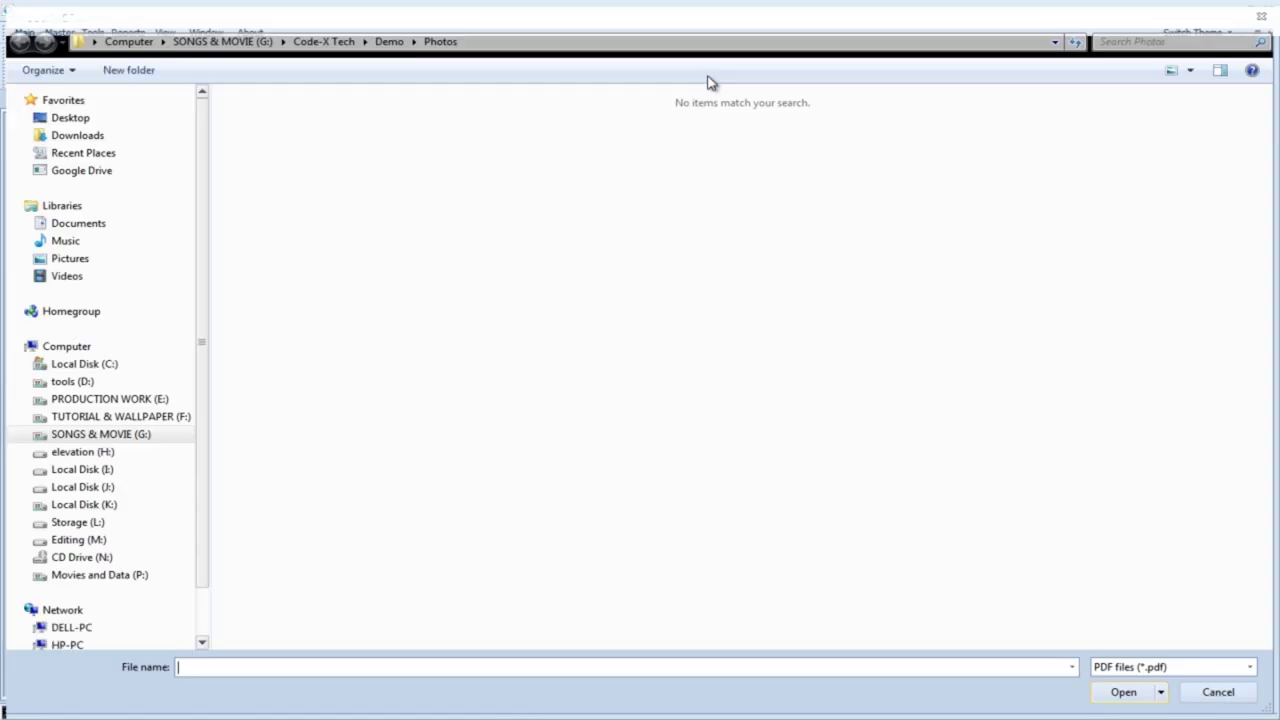
pyautogui.click(392, 42)
pyautogui.click(303, 158)
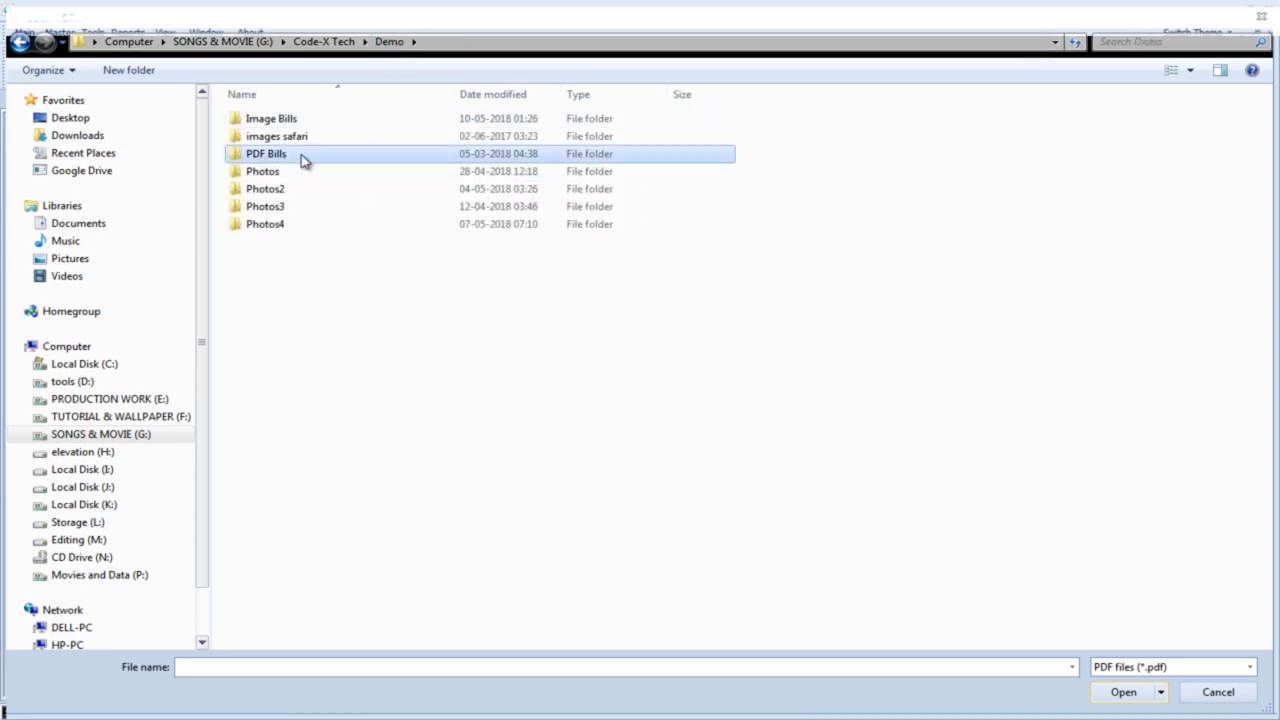
pyautogui.doubleClick(303, 160)
pyautogui.doubleClick(286, 207)
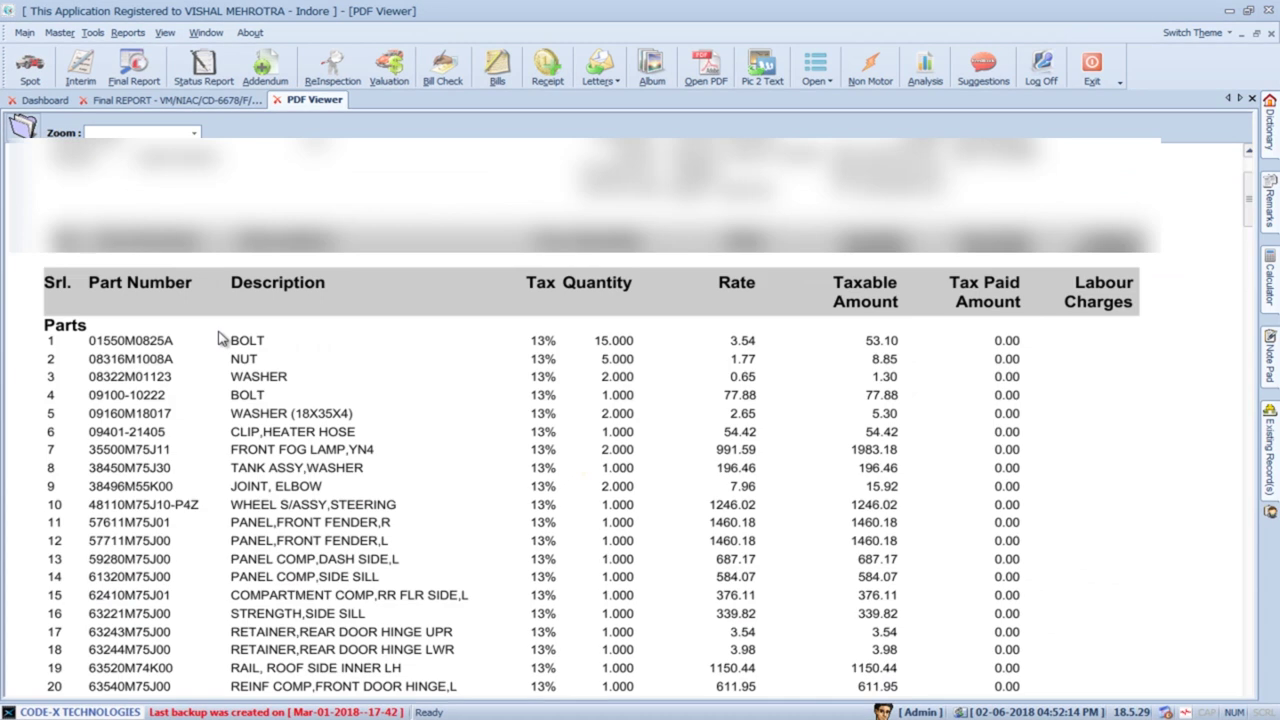
pyautogui.moveTo(218, 338); pyautogui.dragTo(510, 603)
pyautogui.rightClick(510, 600)
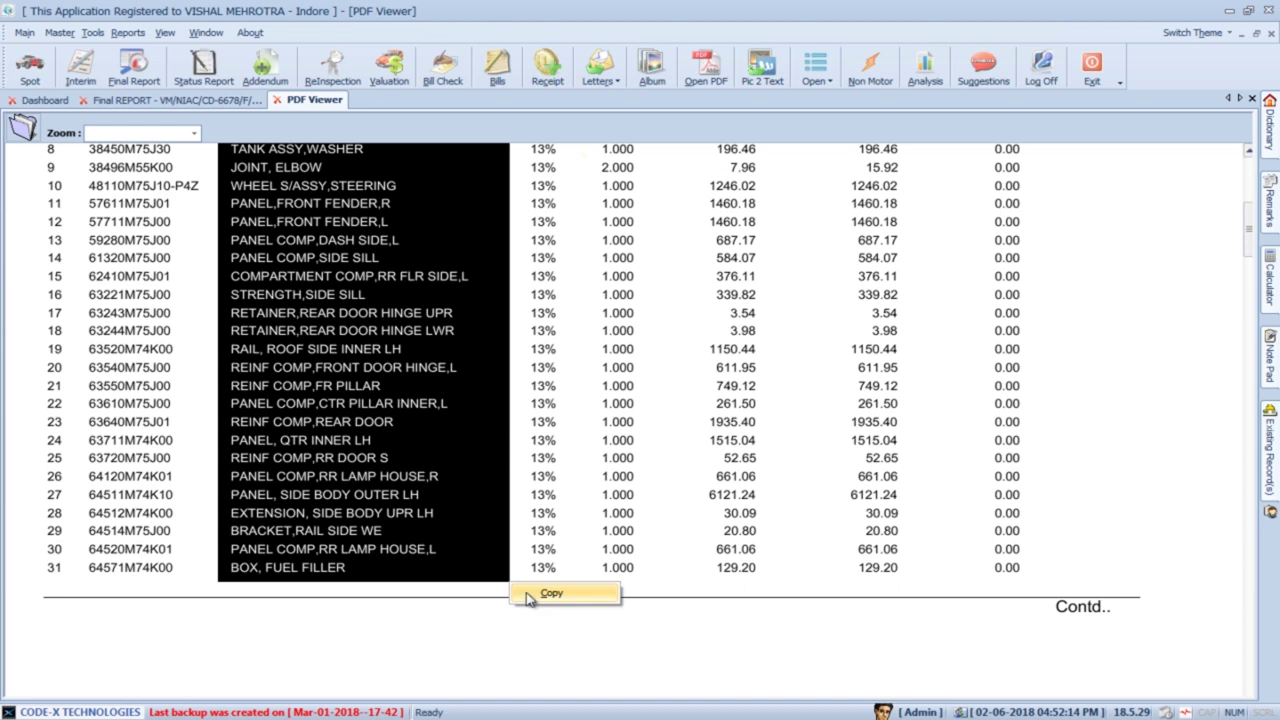
# Step: Paste the bill's part descriptions into the New Parts grid starting at row 2
pyautogui.click(531, 595)
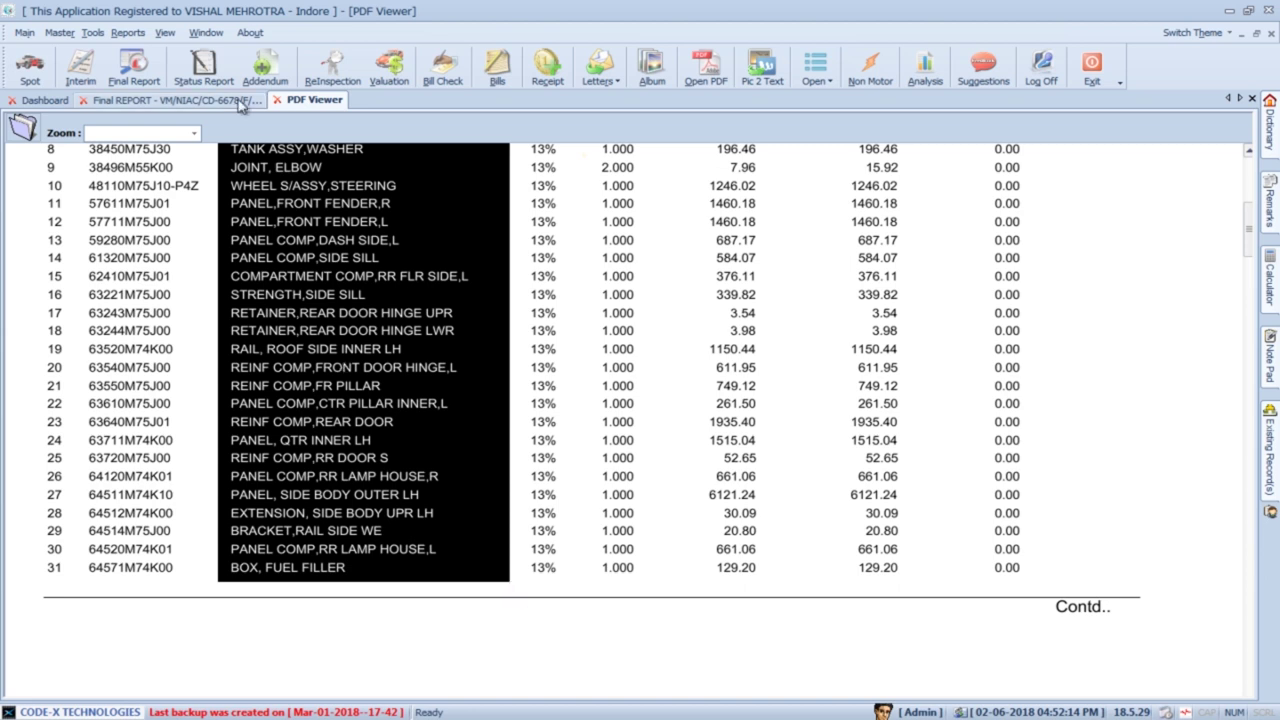
pyautogui.click(242, 104)
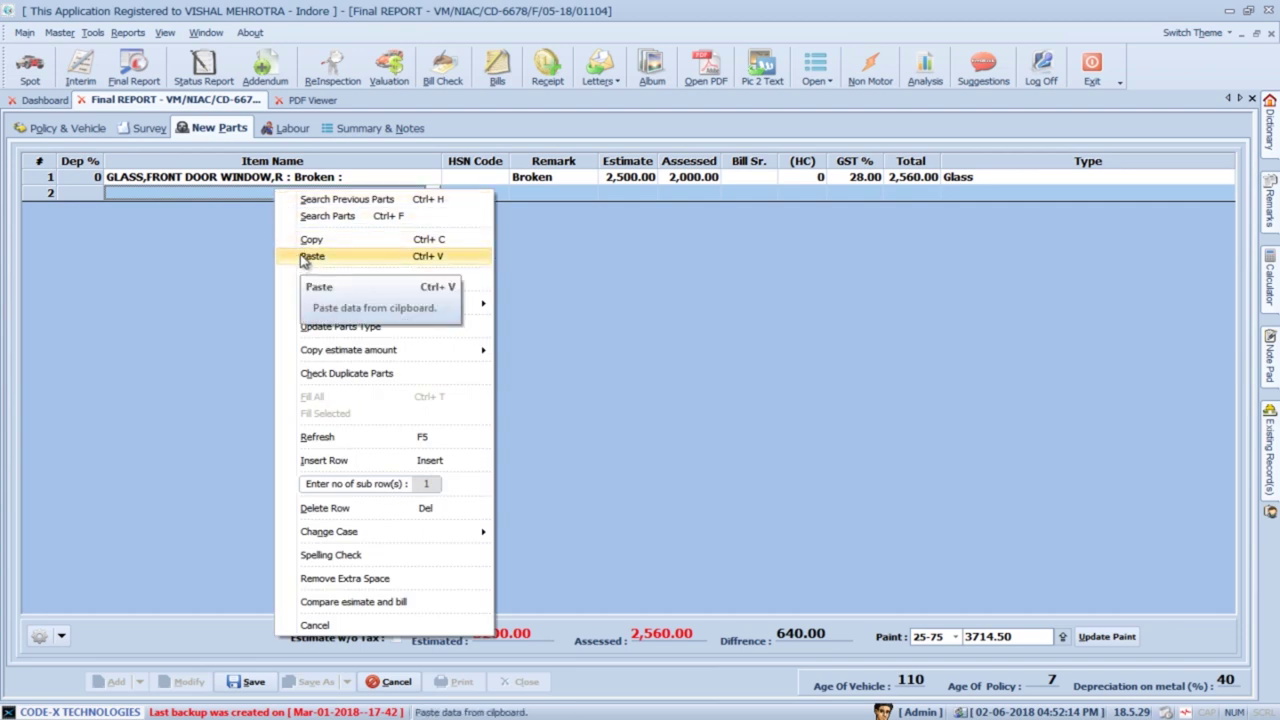
pyautogui.click(305, 257)
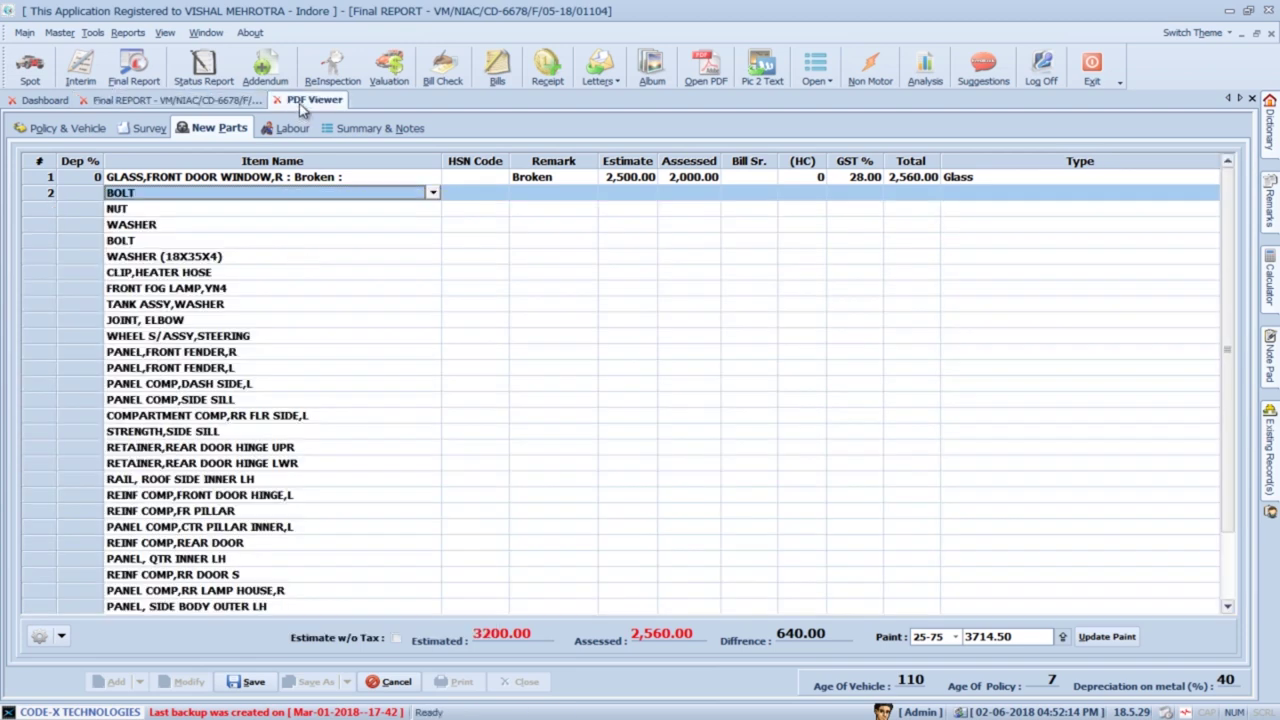
# Step: Paste the bill's Taxable Amount column into the Estimate column, totalling 25657.03
pyautogui.click(300, 100)
pyautogui.moveTo(842, 487); pyautogui.dragTo(940, 666)
pyautogui.click(950, 666)
pyautogui.click(190, 100)
pyautogui.rightClick(623, 191)
pyautogui.click(660, 257)
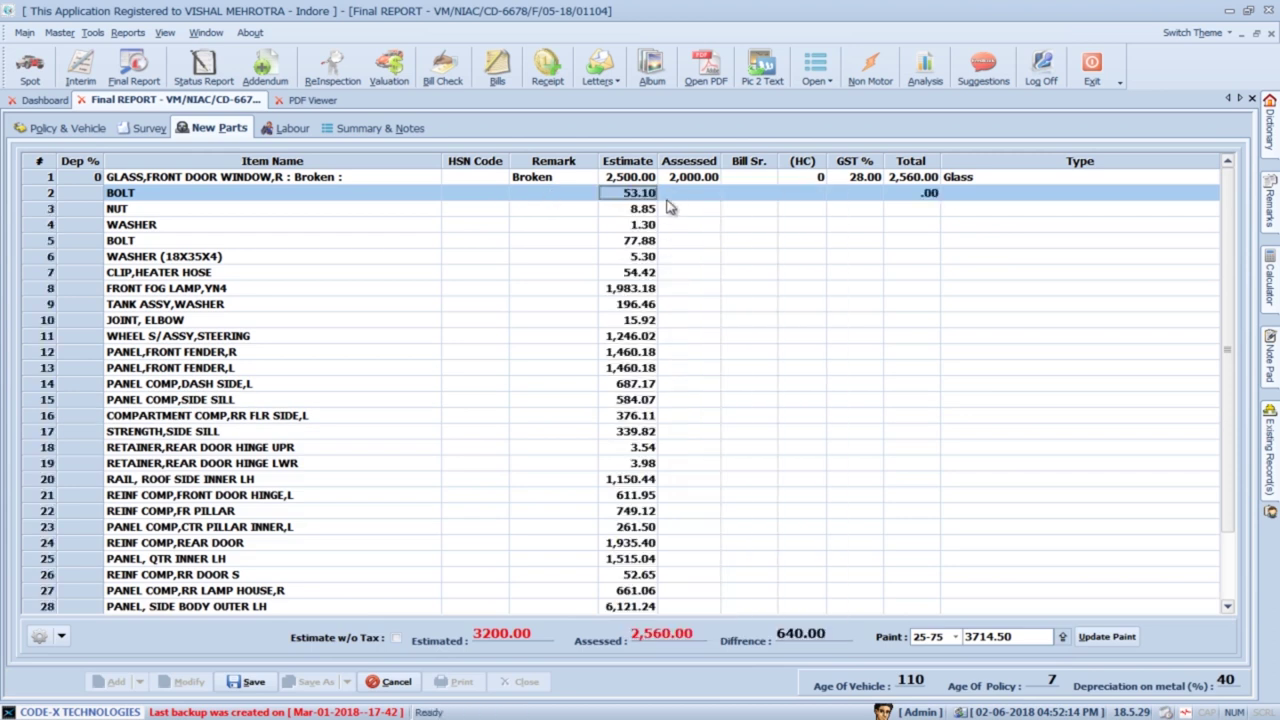
# Step: Multi-select the BOLT, WASHER, CLIP,HEATER HOSE, TANK ASSY,WASHER rows and rows 12–23 for row actions
pyautogui.click(645, 225)
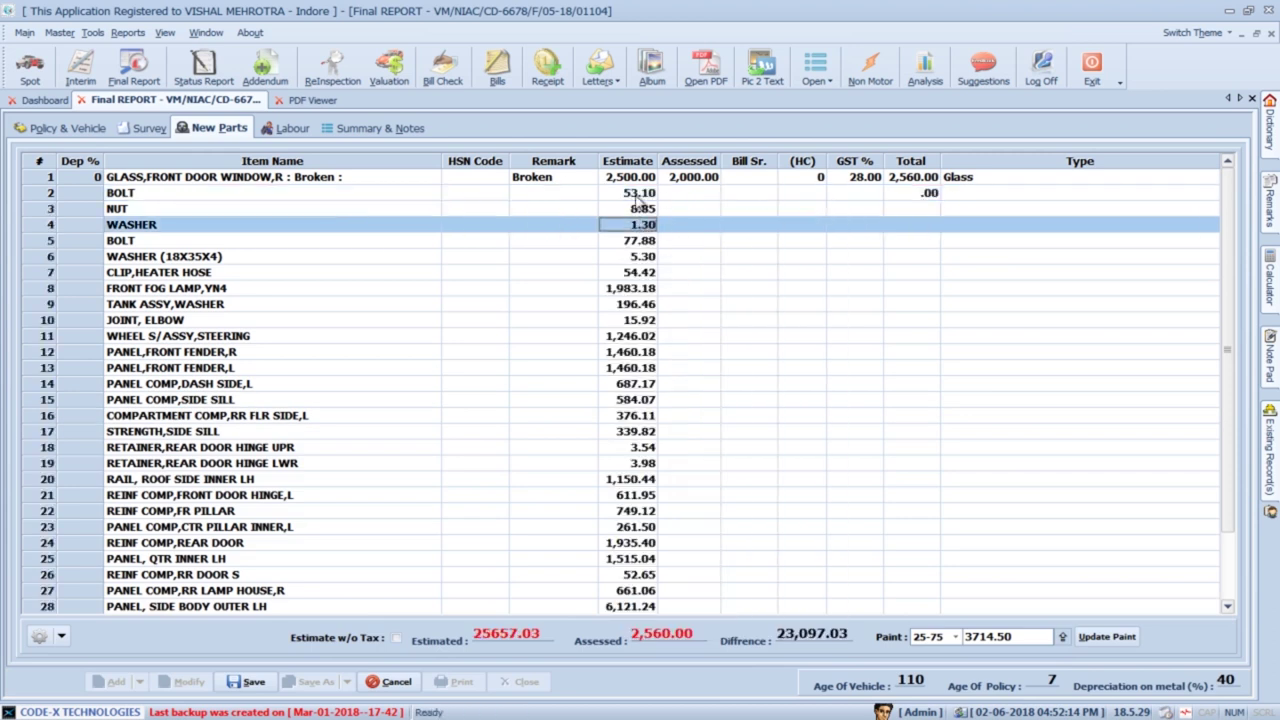
pyautogui.keyDown('ctrl'); pyautogui.click(638, 195); pyautogui.keyUp('ctrl')
pyautogui.keyDown('ctrl'); pyautogui.click(638, 273); pyautogui.keyUp('ctrl')
pyautogui.keyDown('ctrl'); pyautogui.click(638, 305); pyautogui.keyUp('ctrl')
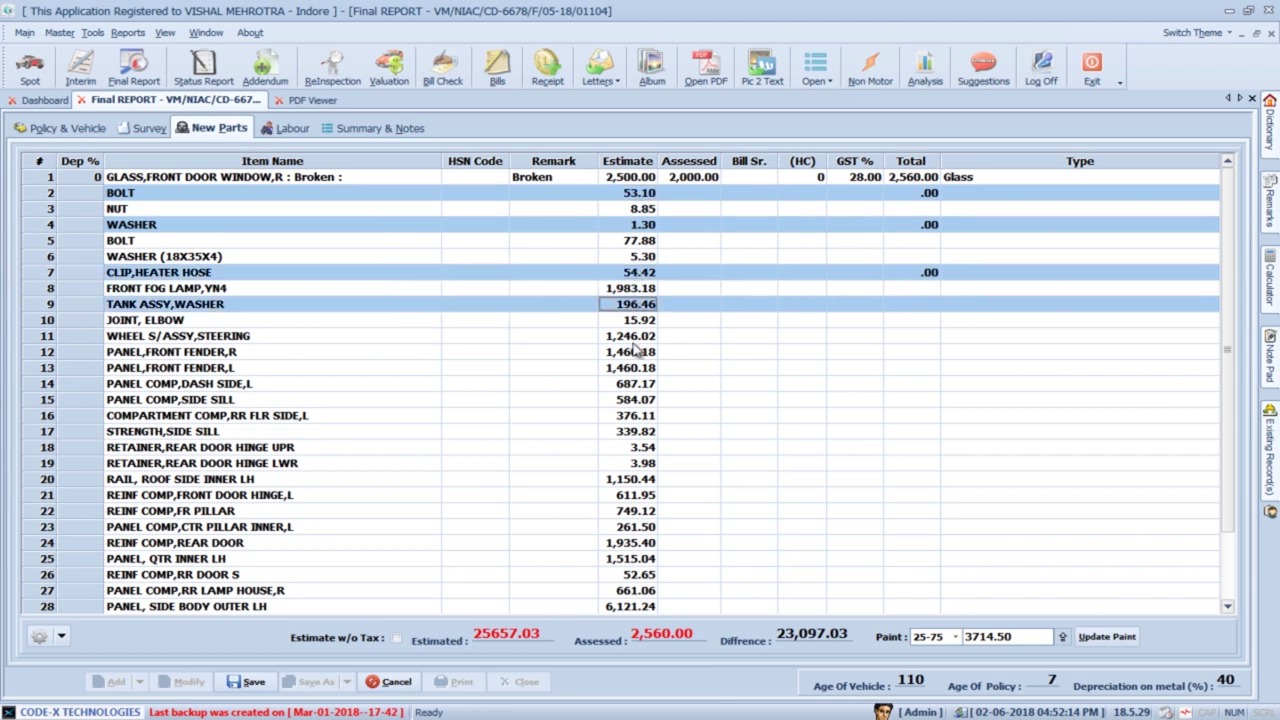
pyautogui.keyDown('ctrl'); pyautogui.click(638, 352); pyautogui.keyUp('ctrl')
pyautogui.keyDown('ctrl'); pyautogui.click(638, 399); pyautogui.keyUp('ctrl')
pyautogui.keyDown('ctrl'); pyautogui.click(638, 447); pyautogui.keyUp('ctrl')
pyautogui.keyDown('ctrl'); pyautogui.click(638, 495); pyautogui.keyUp('ctrl')
pyautogui.keyDown('ctrl'); pyautogui.click(638, 528); pyautogui.keyUp('ctrl')
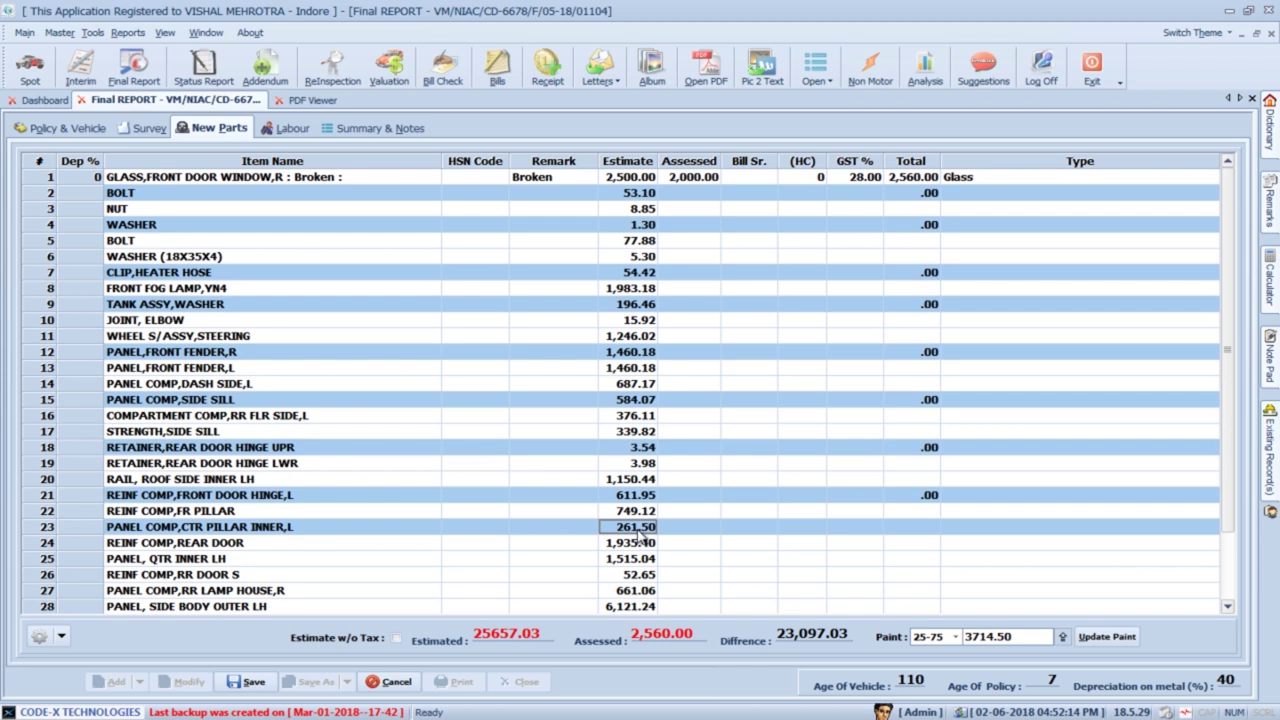
pyautogui.rightClick(640, 535)
pyautogui.moveTo(765, 250)
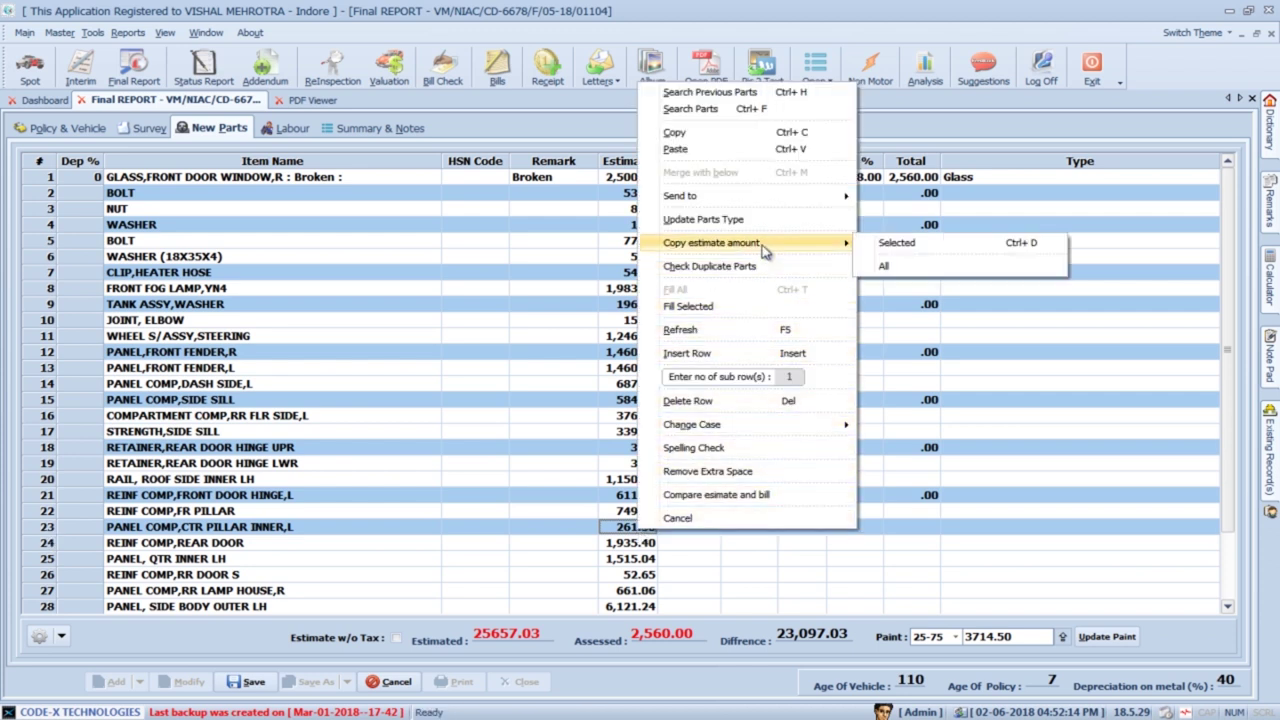
# Step: Copy the selected rows' estimates into Assessed and commit rows 4, 7, 9 and 12
pyautogui.click(886, 245)
pyautogui.click(708, 193)
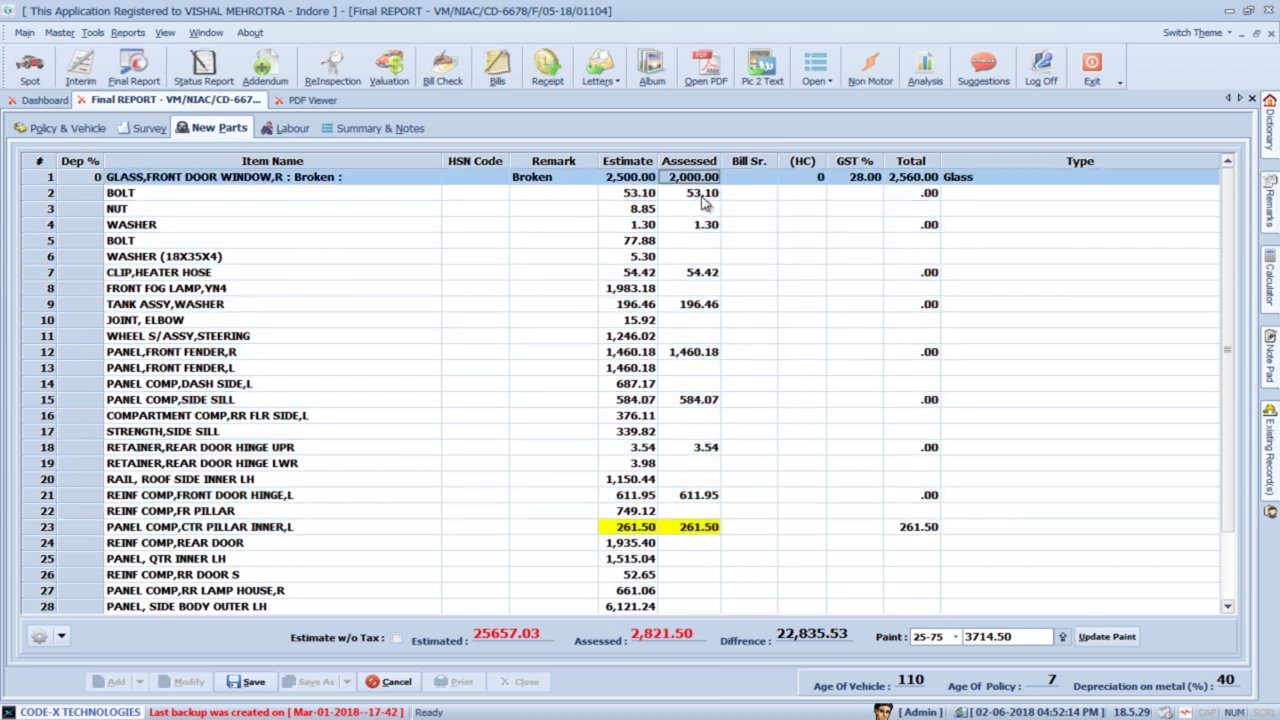
pyautogui.click(706, 225)
pyautogui.click(707, 256)
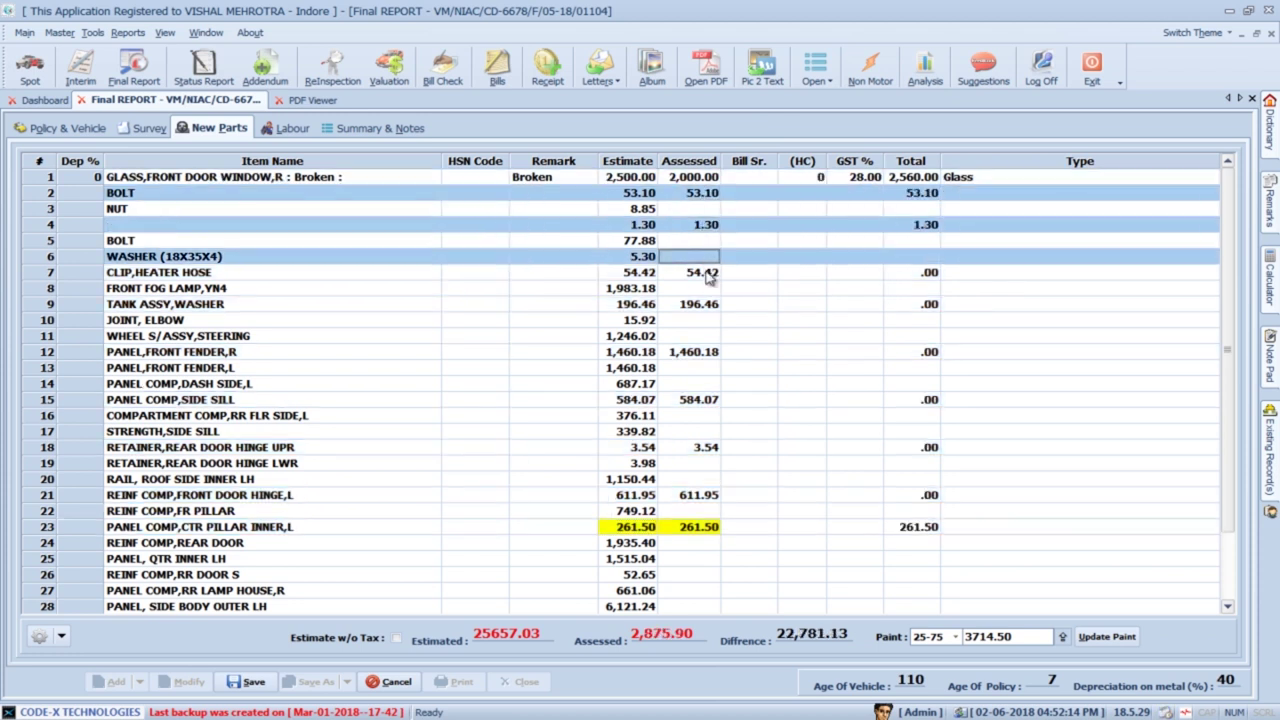
pyautogui.click(707, 272)
pyautogui.click(707, 304)
pyautogui.click(707, 352)
pyautogui.click(707, 352)
pyautogui.click(643, 352)
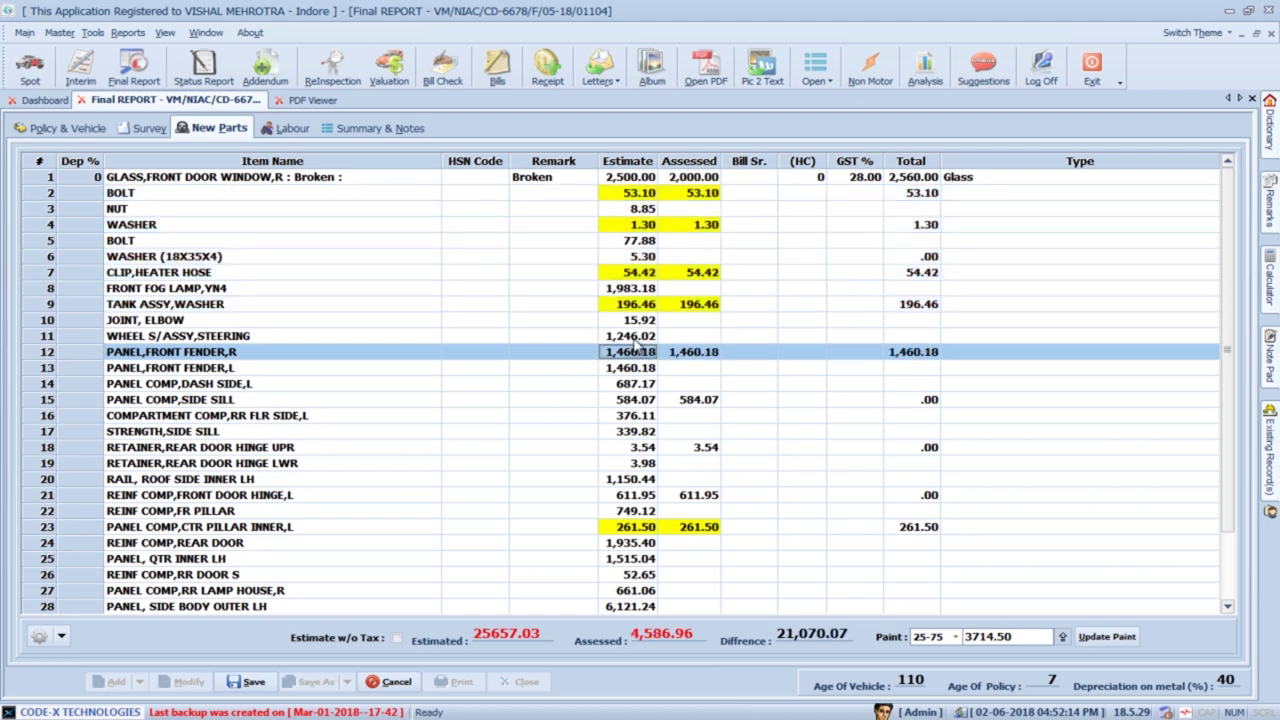
pyautogui.click(627, 199)
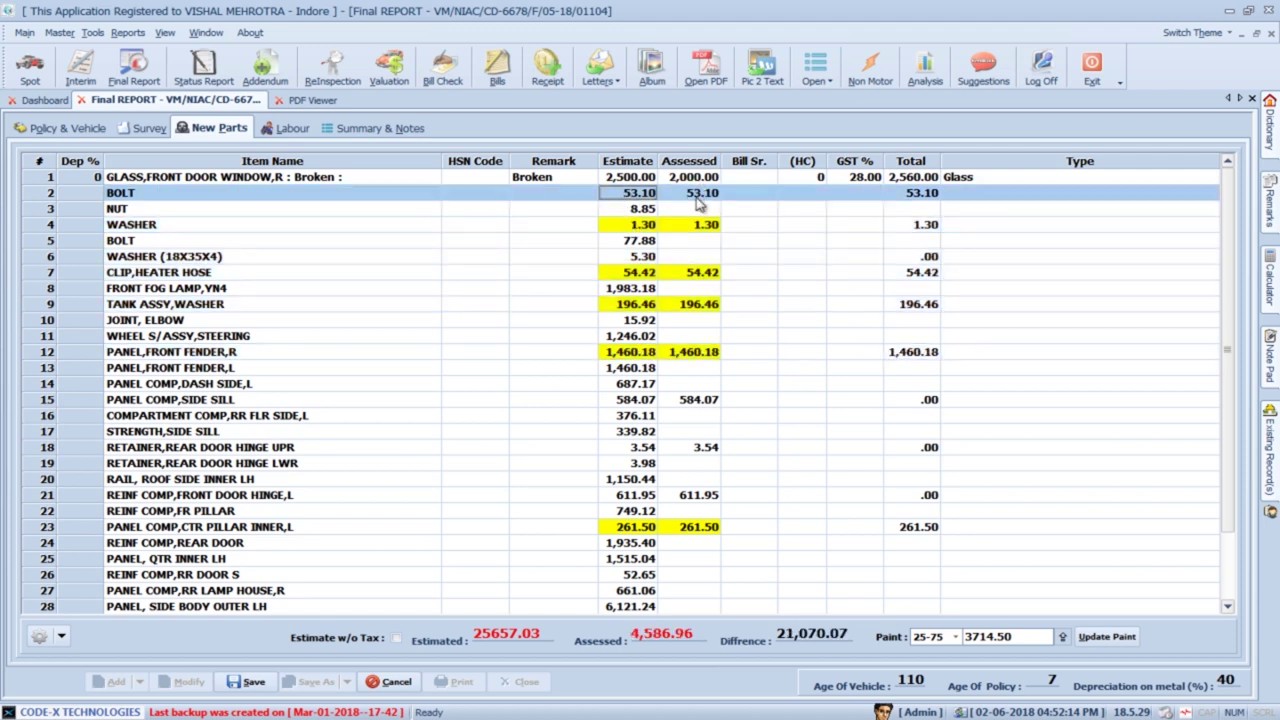
# Step: Copy every part's estimate amount into the Assessed column and confirm rows 15 and 1
pyautogui.rightClick(640, 195)
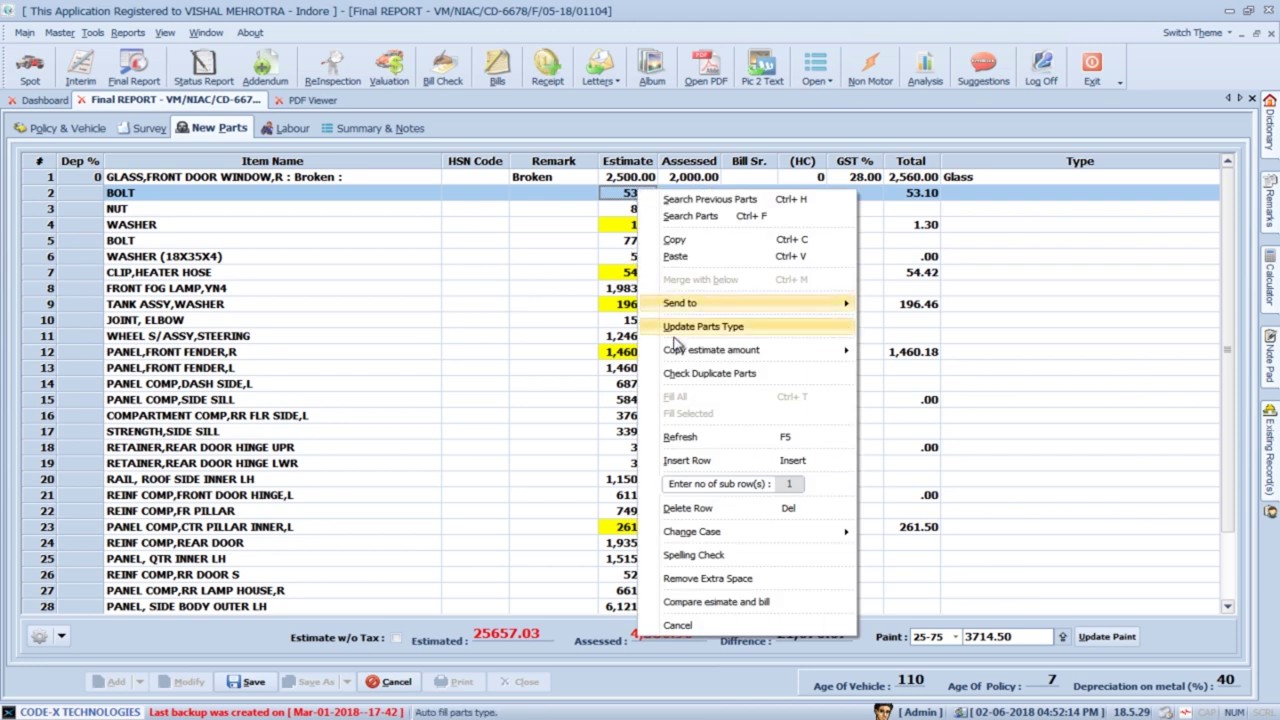
pyautogui.moveTo(681, 352)
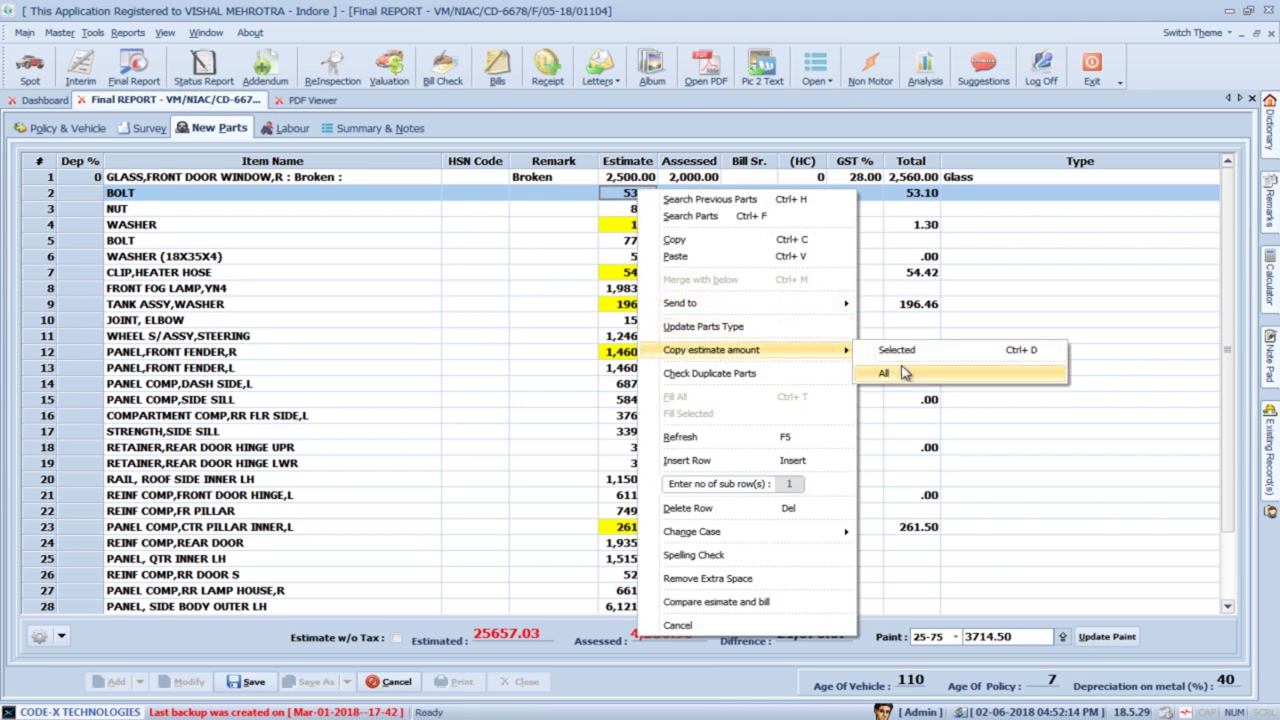
pyautogui.click(883, 373)
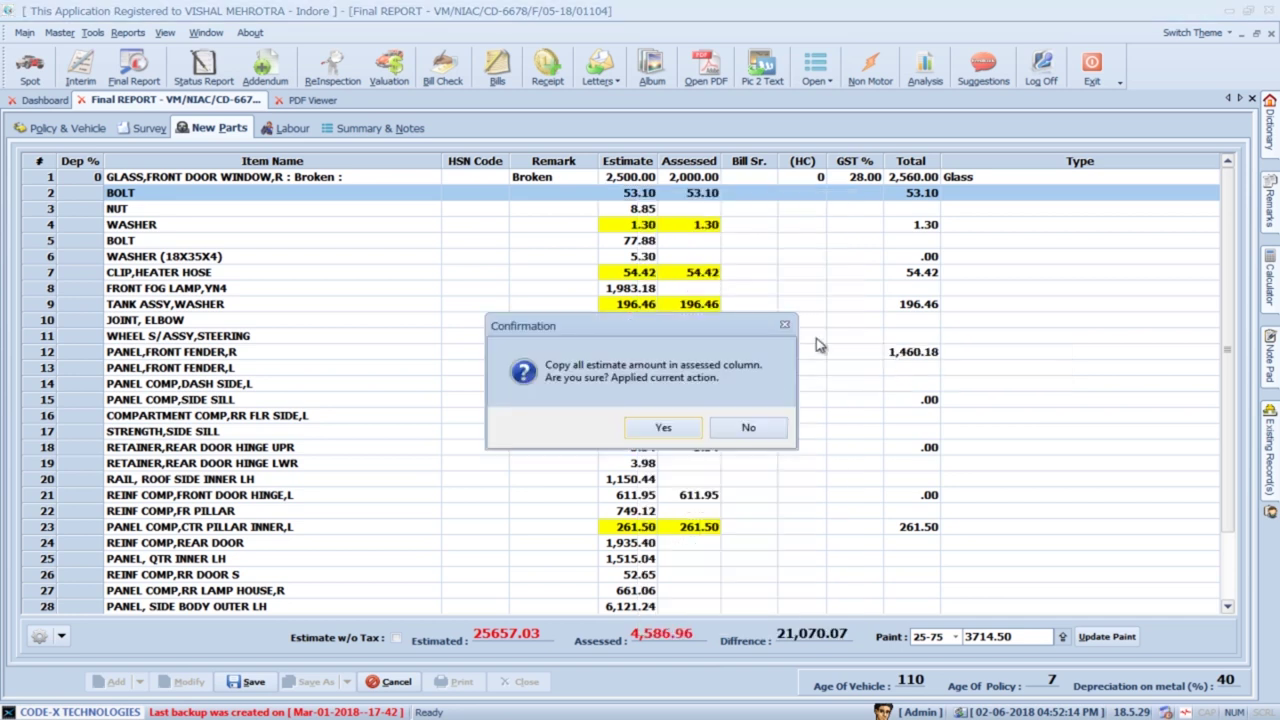
pyautogui.click(664, 427)
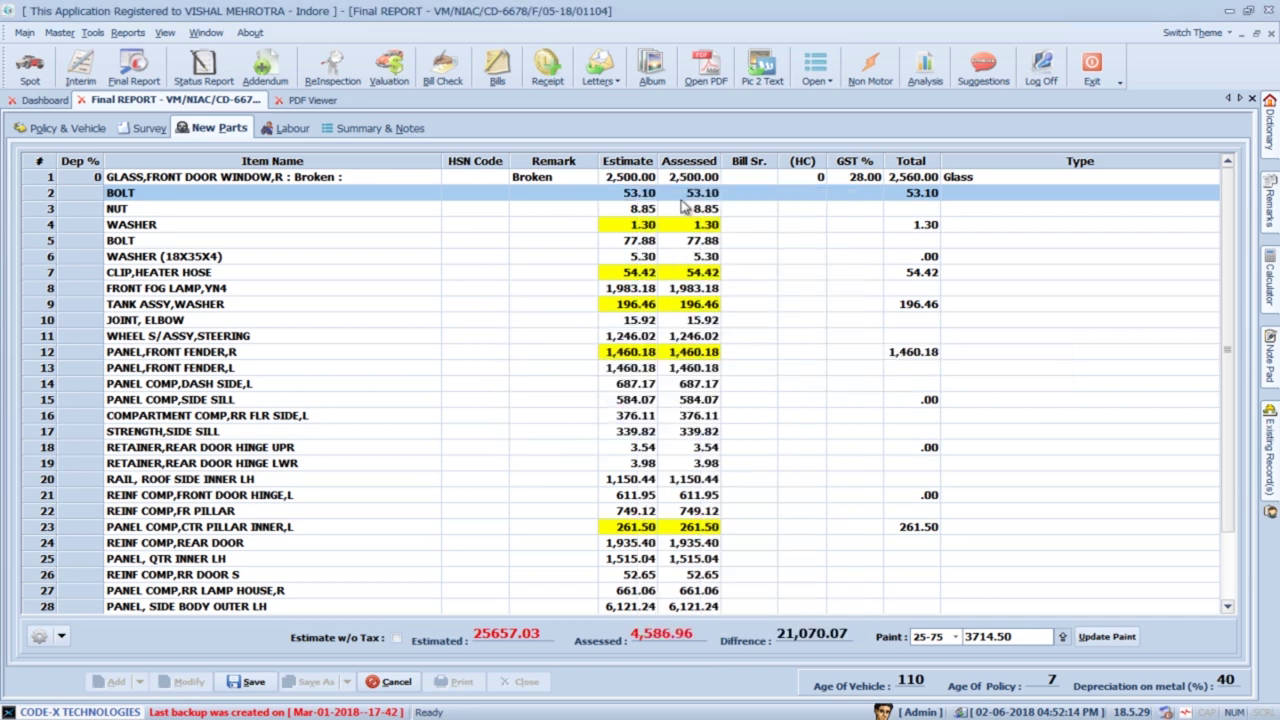
pyautogui.click(688, 404)
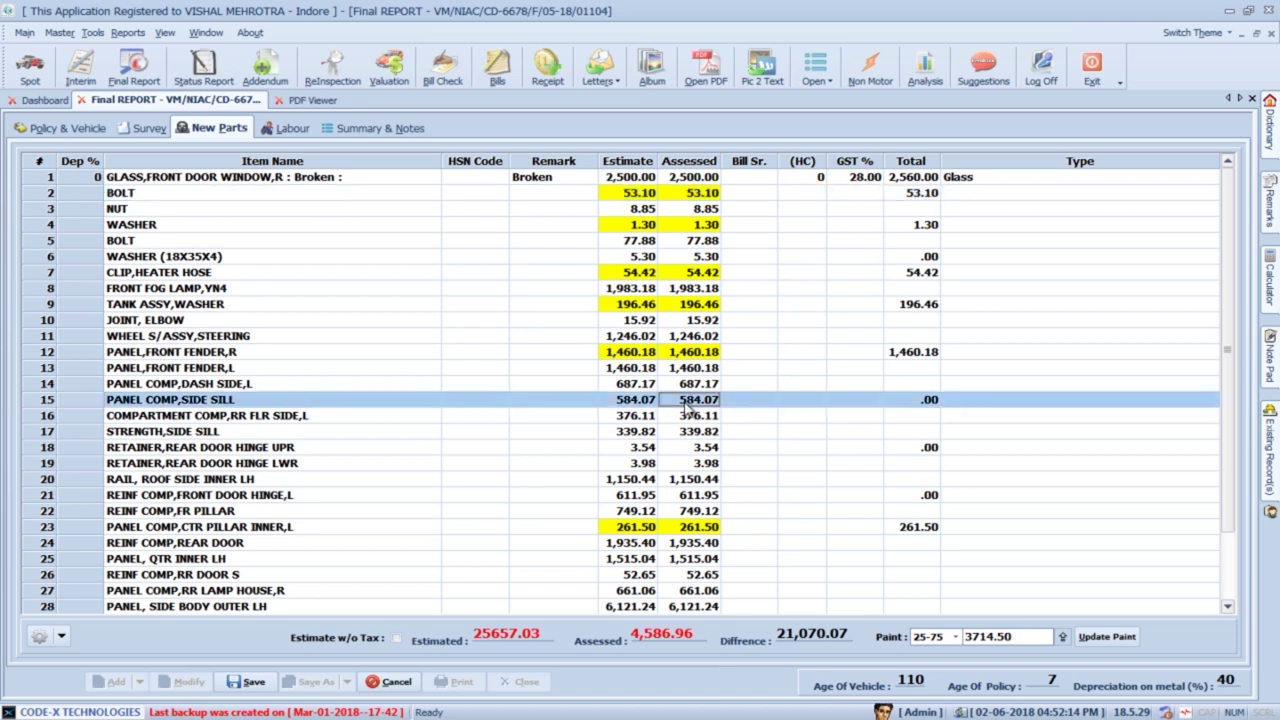
pyautogui.click(756, 180)
pyautogui.click(757, 194)
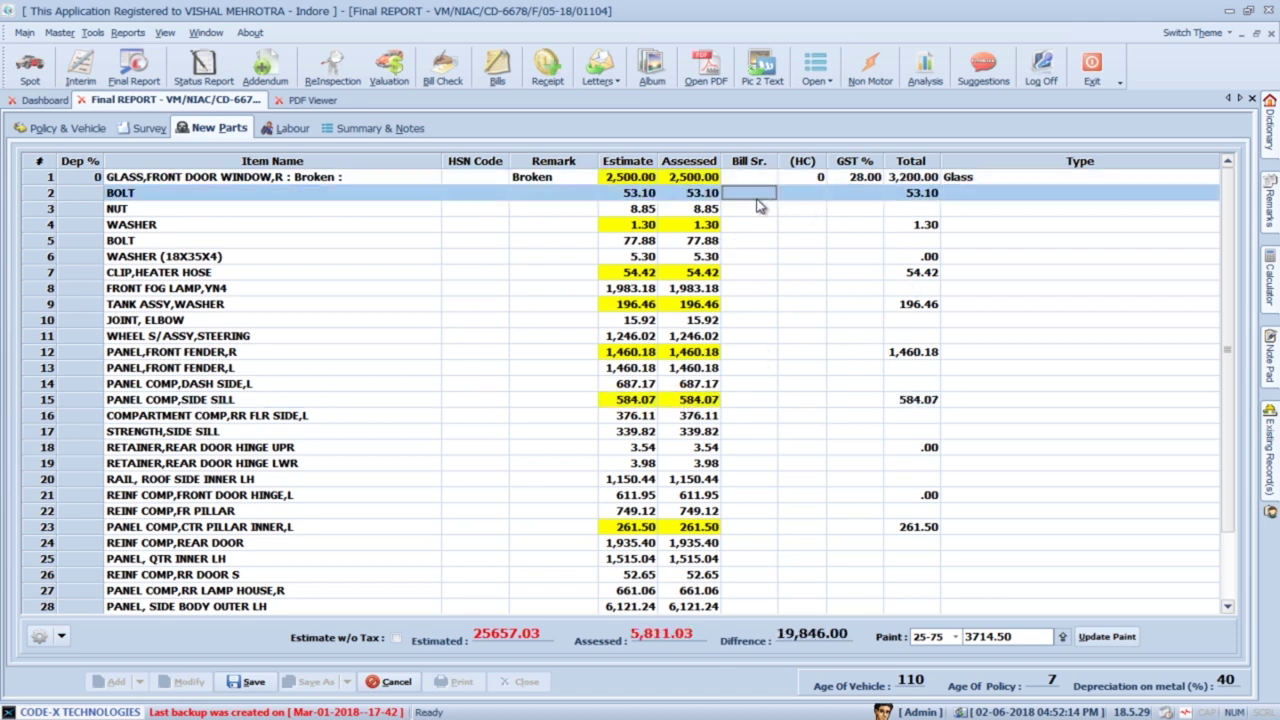
pyautogui.click(760, 209)
pyautogui.click(818, 195)
# Step: Bring up the row actions on row 1's GST % cell
pyautogui.click(872, 196)
pyautogui.click(871, 180)
pyautogui.rightClick(871, 179)
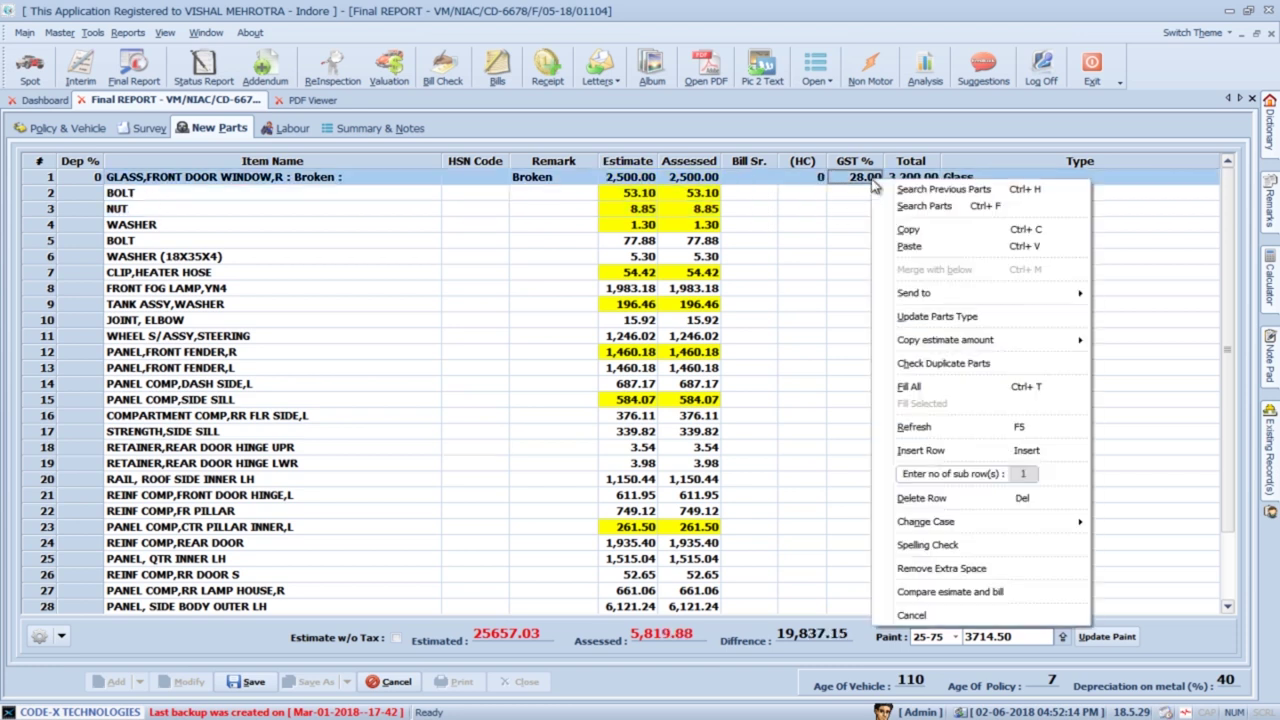
# Step: Fill 28.00 GST from row 1 into every part row
pyautogui.click(855, 184)
pyautogui.click(852, 199)
pyautogui.click(853, 181)
pyautogui.rightClick(855, 184)
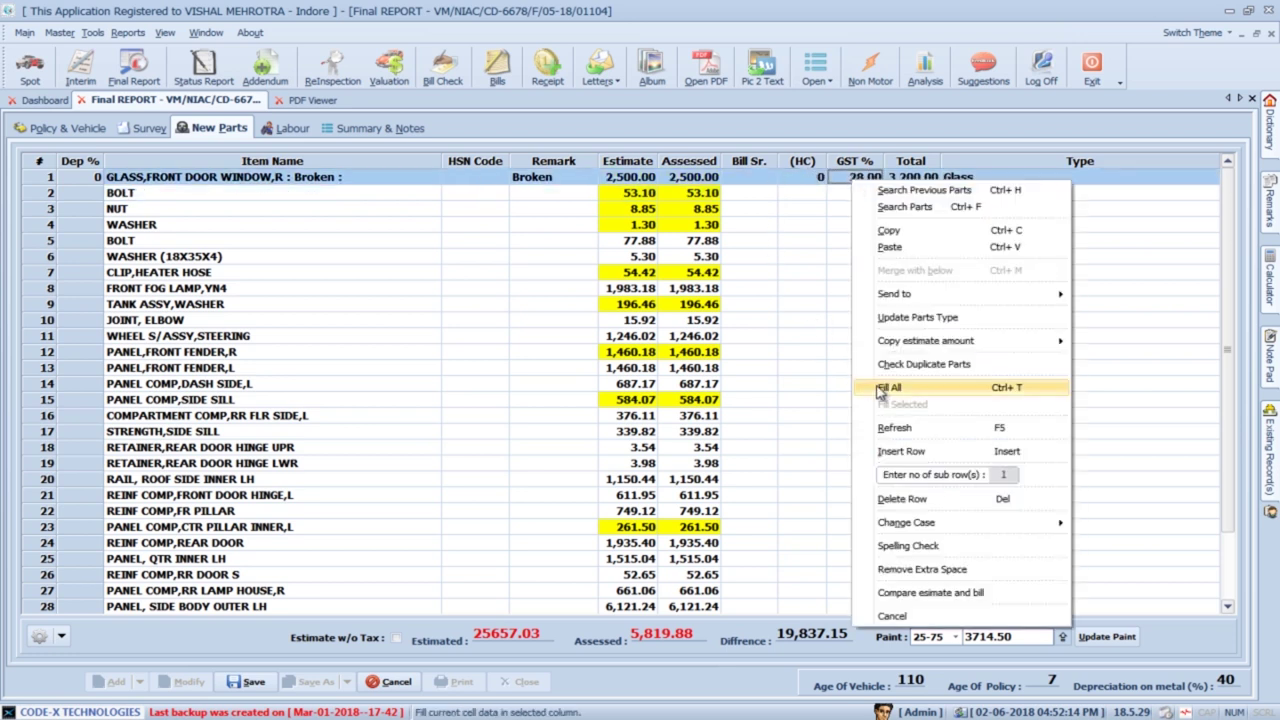
pyautogui.click(887, 390)
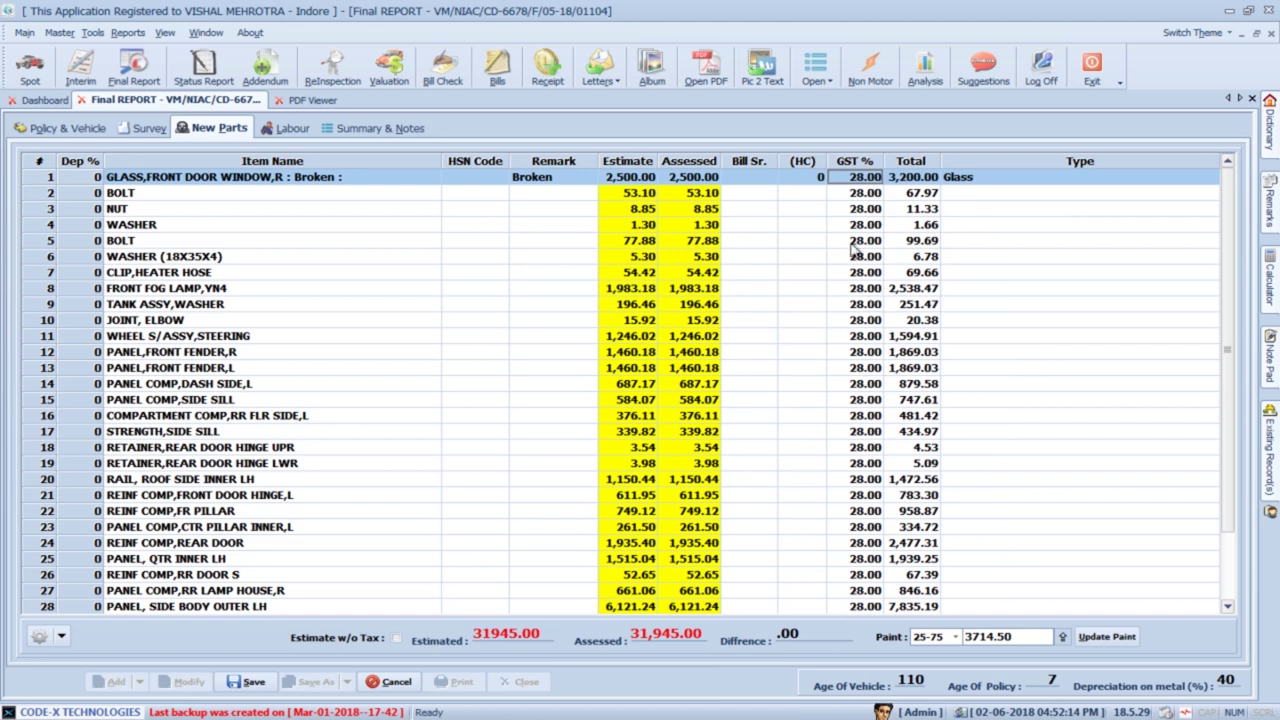
# Step: Set the NUT row's GST % to 0
pyautogui.click(846, 211)
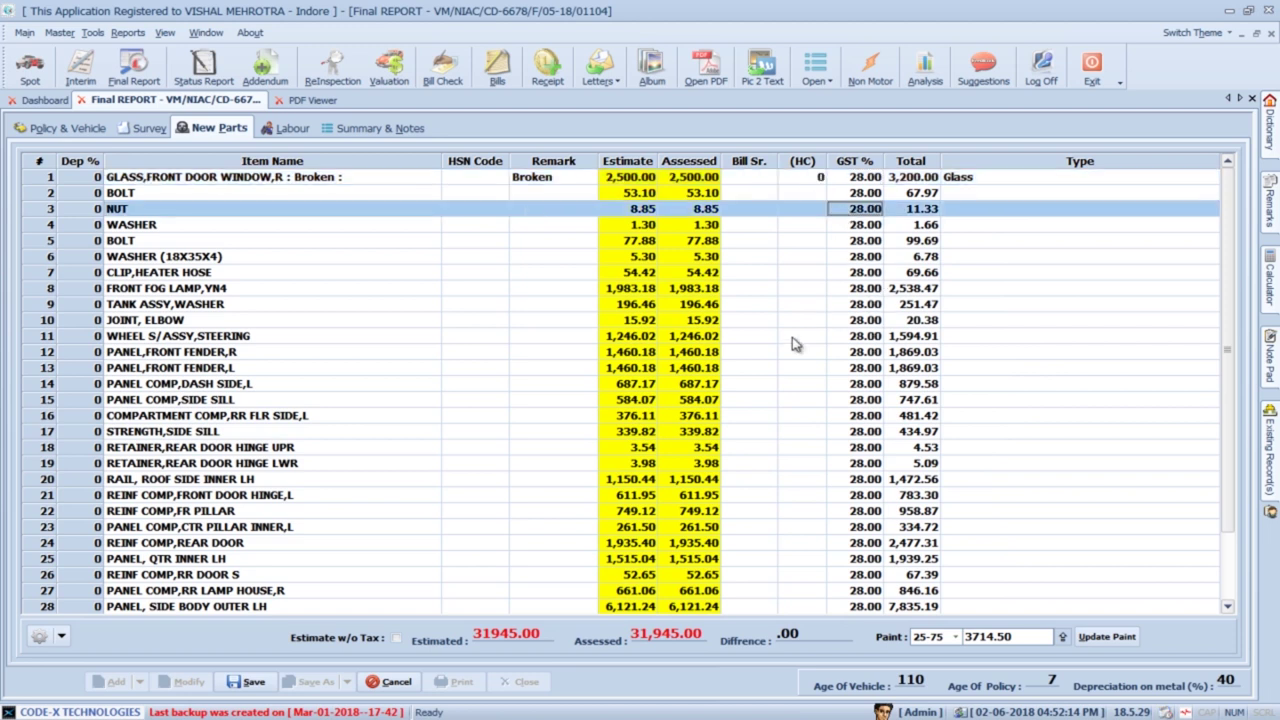
pyautogui.press('BackSpace')
pyautogui.write('0')
pyautogui.press('Tab')
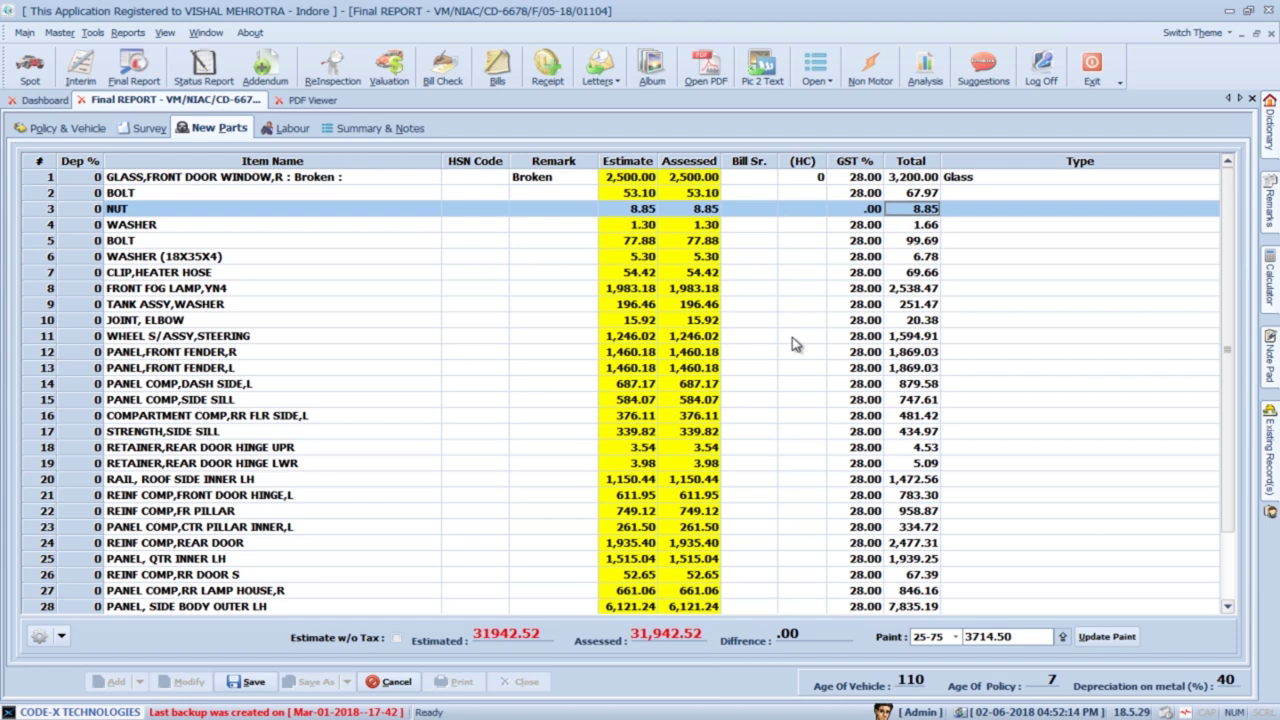
pyautogui.click(868, 211)
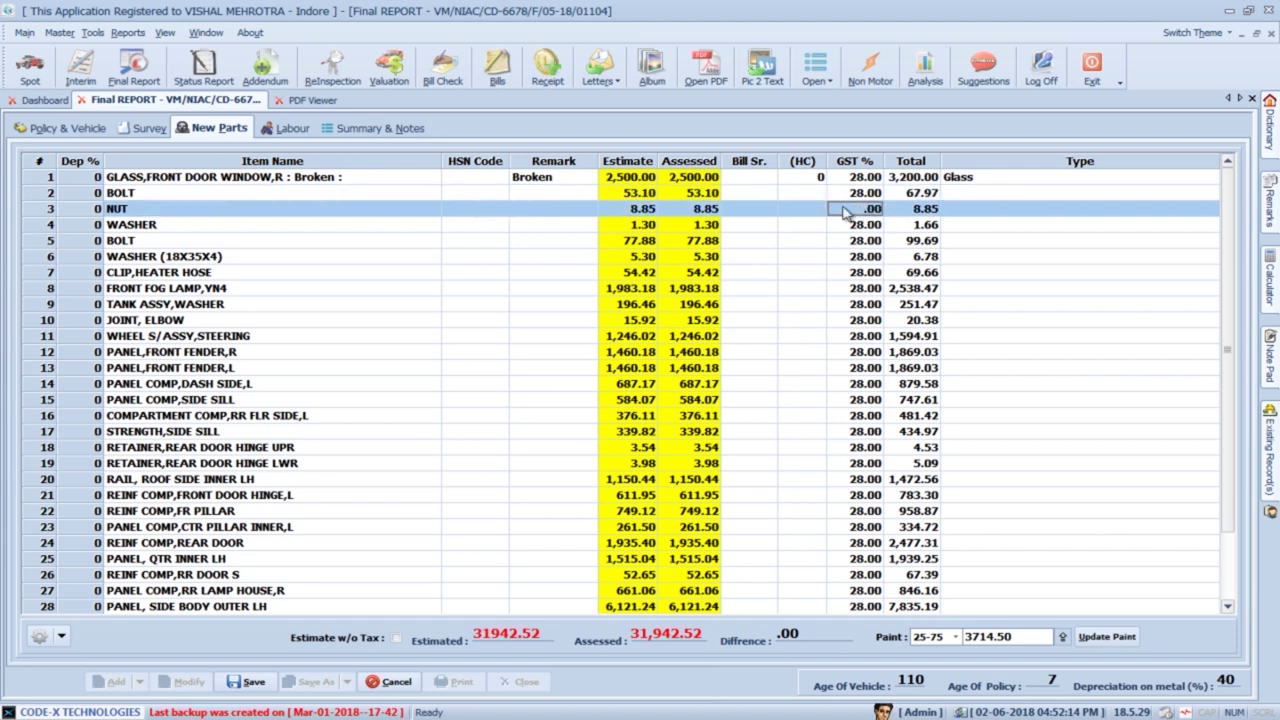
# Step: Fill zero GST into rows 6, 8, 9, 12, 16, 20 and 24 along with NUT
pyautogui.click(858, 256)
pyautogui.keyDown('ctrl'); pyautogui.click(862, 352); pyautogui.keyUp('ctrl')
pyautogui.keyDown('ctrl'); pyautogui.click(864, 415); pyautogui.keyUp('ctrl')
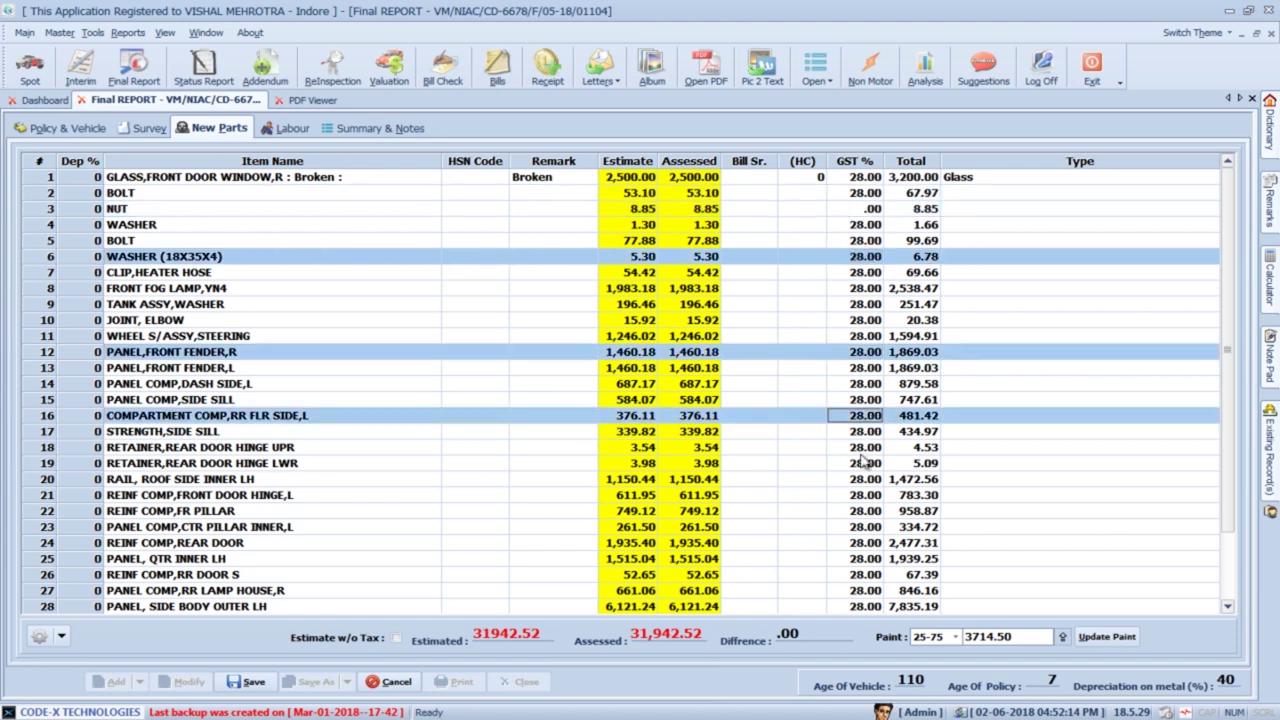
pyautogui.keyDown('ctrl'); pyautogui.click(866, 479); pyautogui.keyUp('ctrl')
pyautogui.keyDown('ctrl'); pyautogui.click(858, 542); pyautogui.keyUp('ctrl')
pyautogui.keyDown('ctrl'); pyautogui.click(848, 304); pyautogui.keyUp('ctrl')
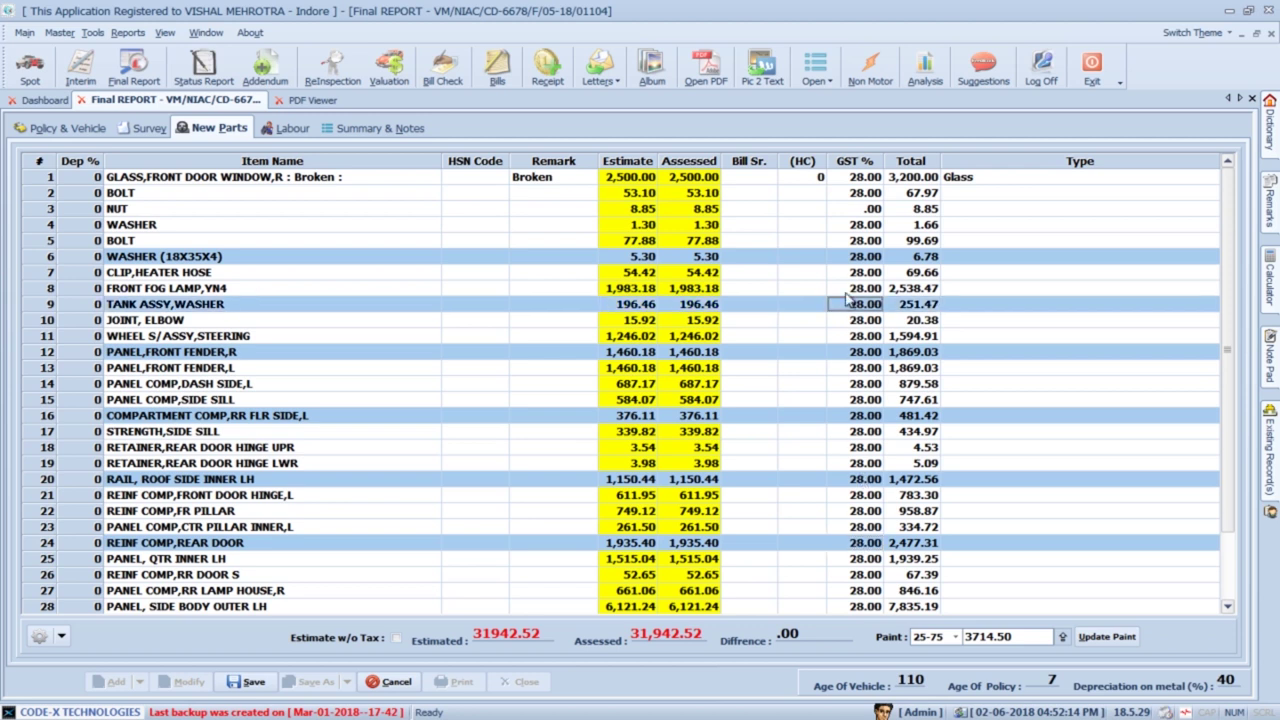
pyautogui.keyDown('ctrl'); pyautogui.click(836, 288); pyautogui.keyUp('ctrl')
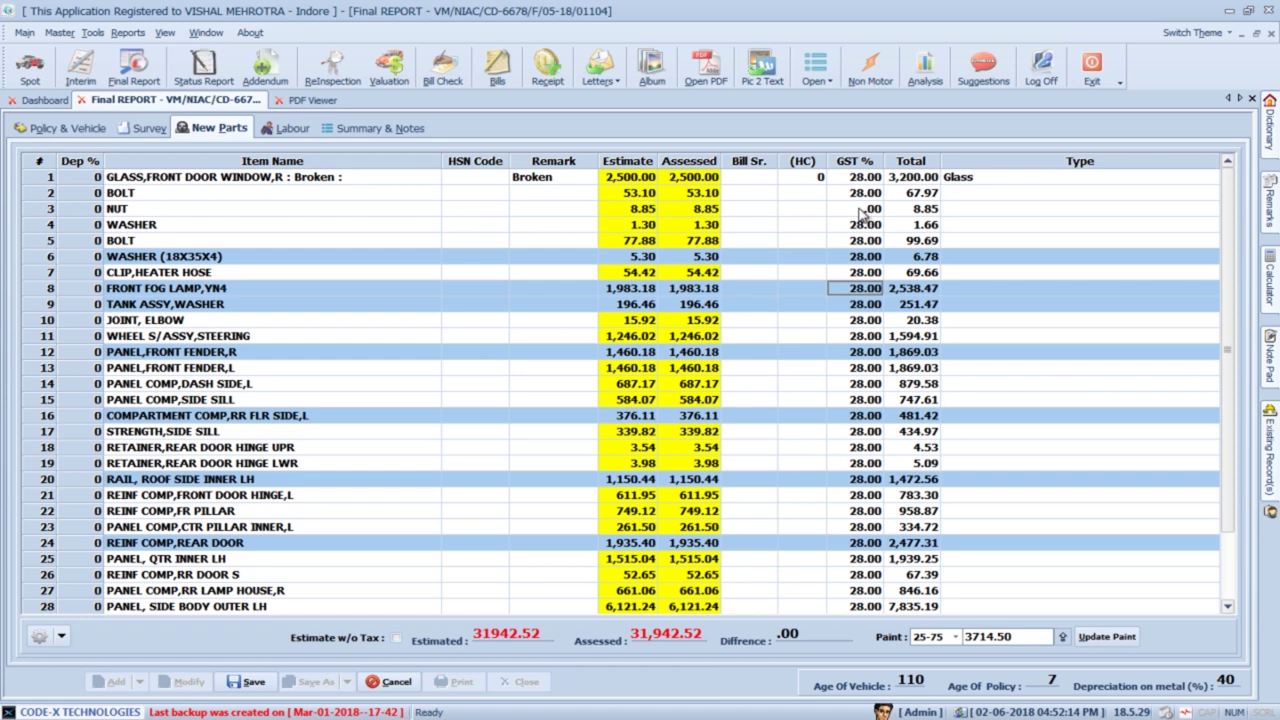
pyautogui.keyDown('ctrl'); pyautogui.click(862, 208); pyautogui.keyUp('ctrl')
pyautogui.rightClick(862, 208)
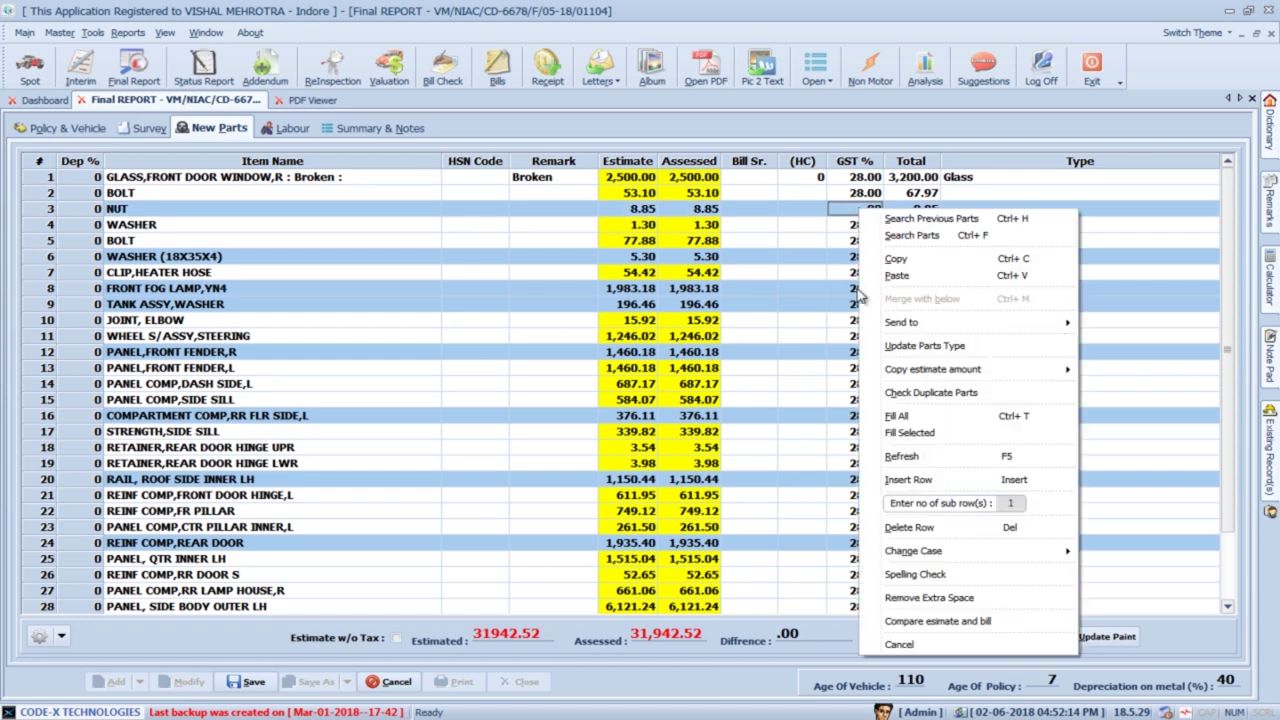
pyautogui.click(883, 434)
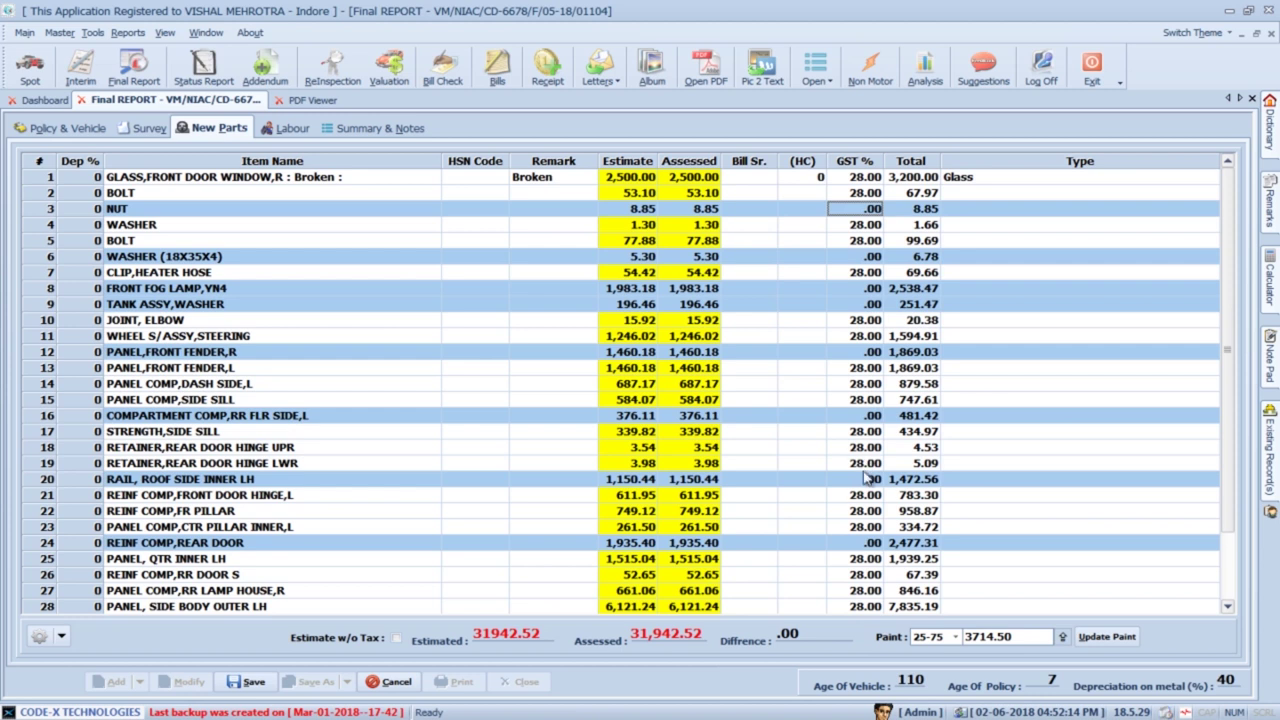
pyautogui.click(966, 196)
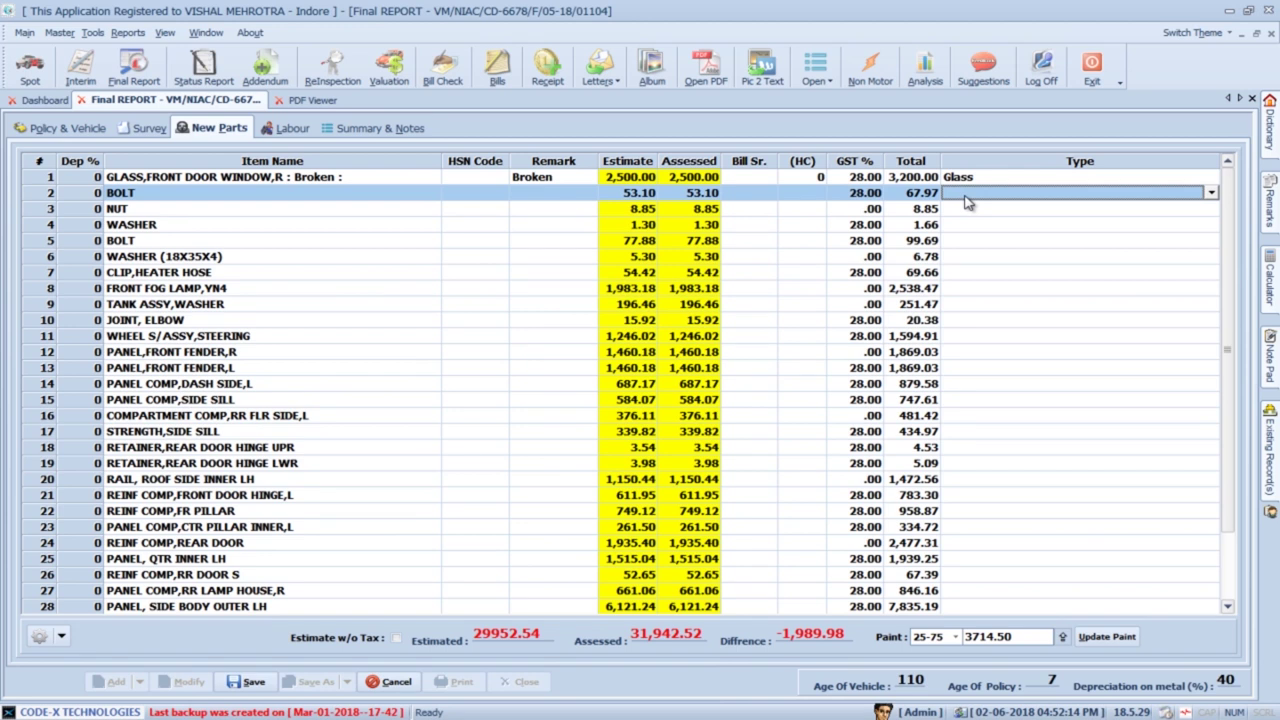
# Step: Cycle the BOLT row's part type through Metal, Composite, Rubber and Disallowed
pyautogui.doubleClick(966, 198)
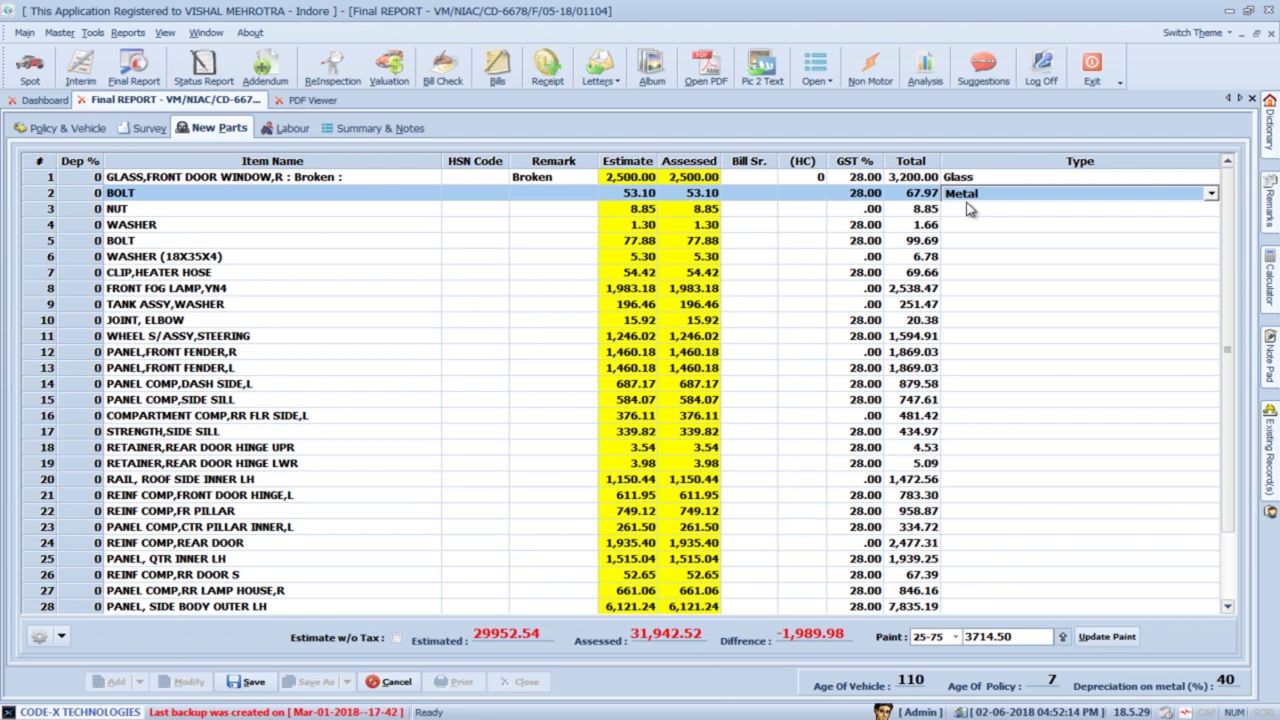
pyautogui.doubleClick(966, 200)
pyautogui.doubleClick(966, 200)
pyautogui.doubleClick(967, 200)
# Step: Set the NUT row to Metal and use Fill All so every part is Metal at 40%
pyautogui.click(976, 208)
pyautogui.doubleClick(976, 208)
pyautogui.click(976, 208)
pyautogui.click(976, 209)
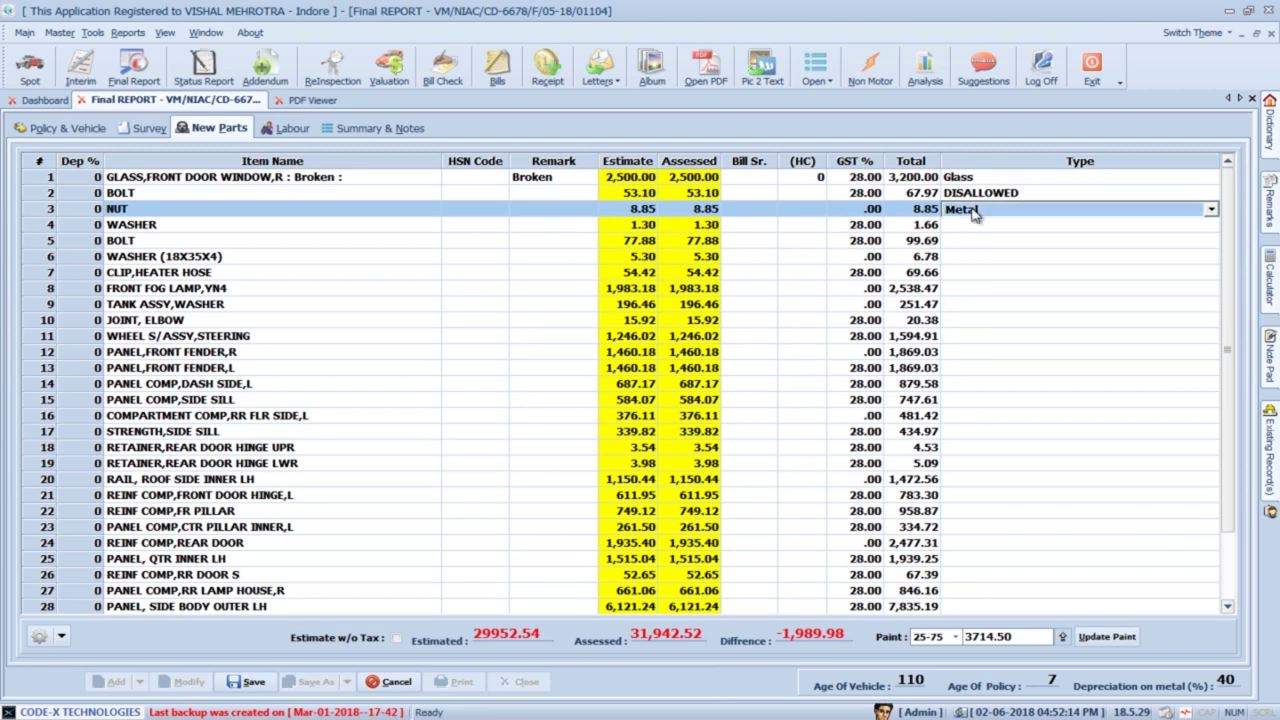
pyautogui.click(964, 210)
pyautogui.click(963, 212)
pyautogui.click(966, 224)
pyautogui.click(966, 211)
pyautogui.rightClick(966, 211)
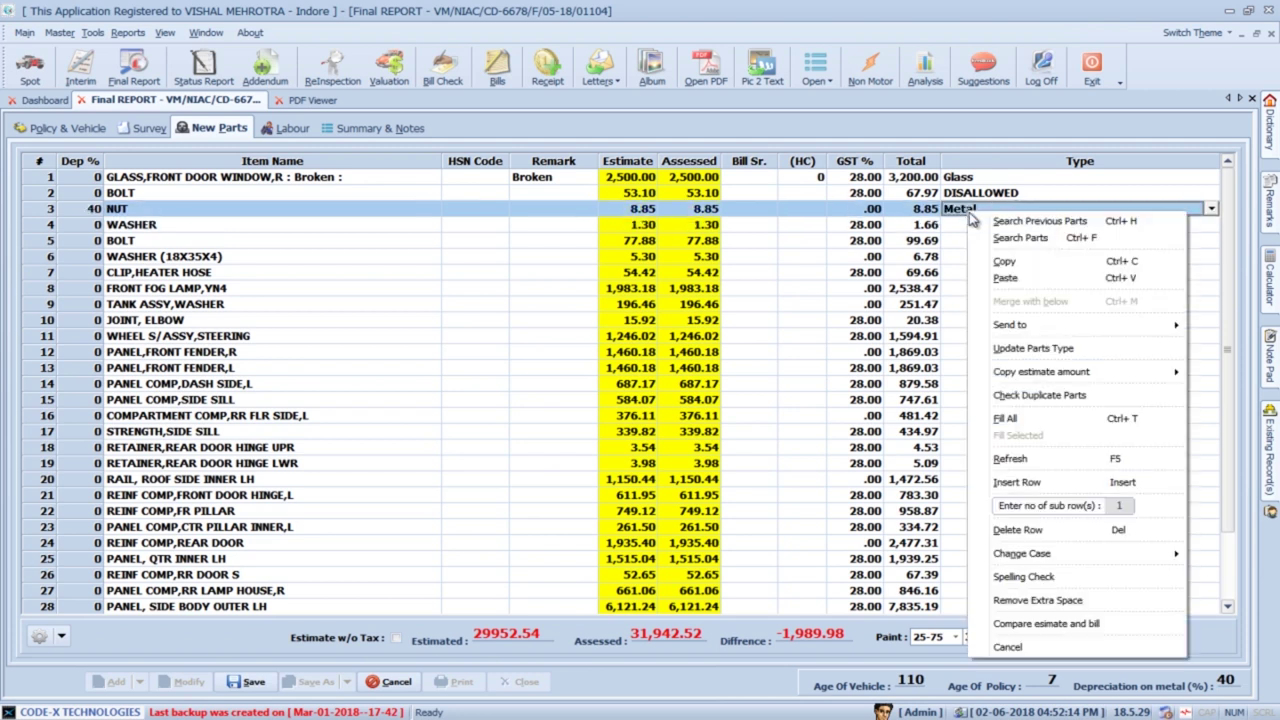
pyautogui.click(1005, 418)
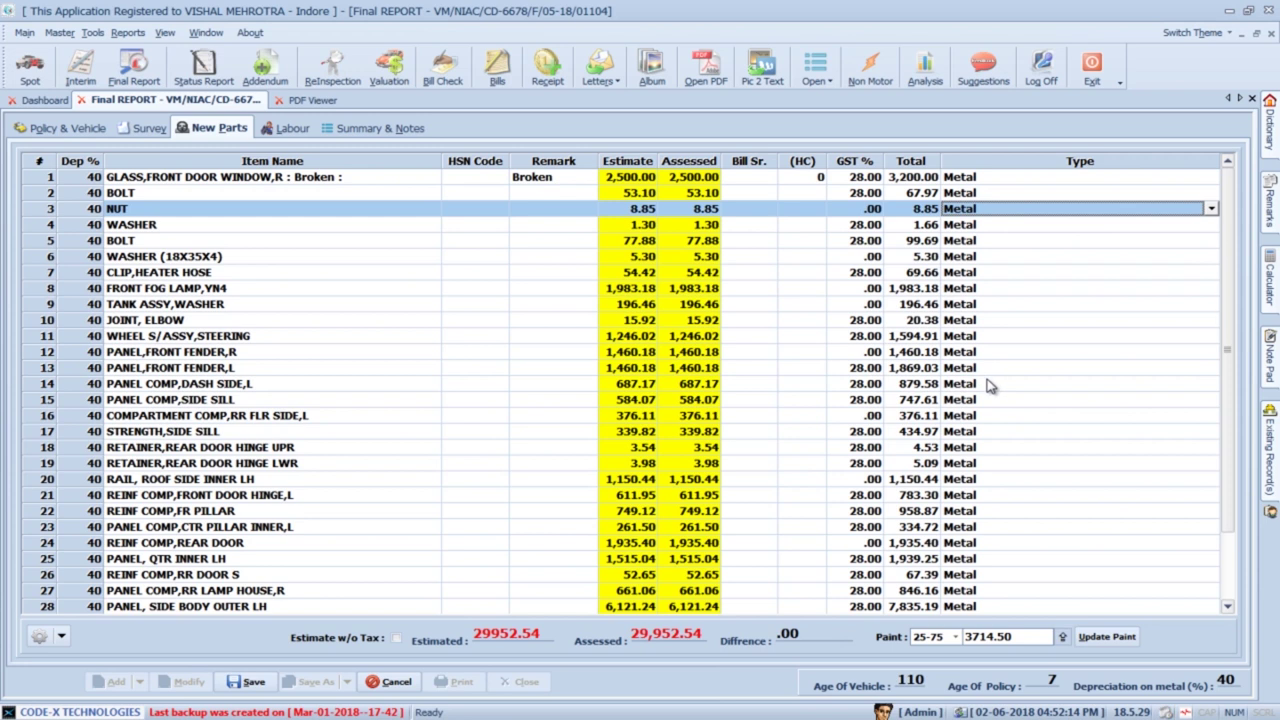
# Step: Change JOINT, ELBOW to Rubber at 50% and PANEL,FRONT FENDER,L to Glass at 0%
pyautogui.click(990, 385)
pyautogui.click(997, 322)
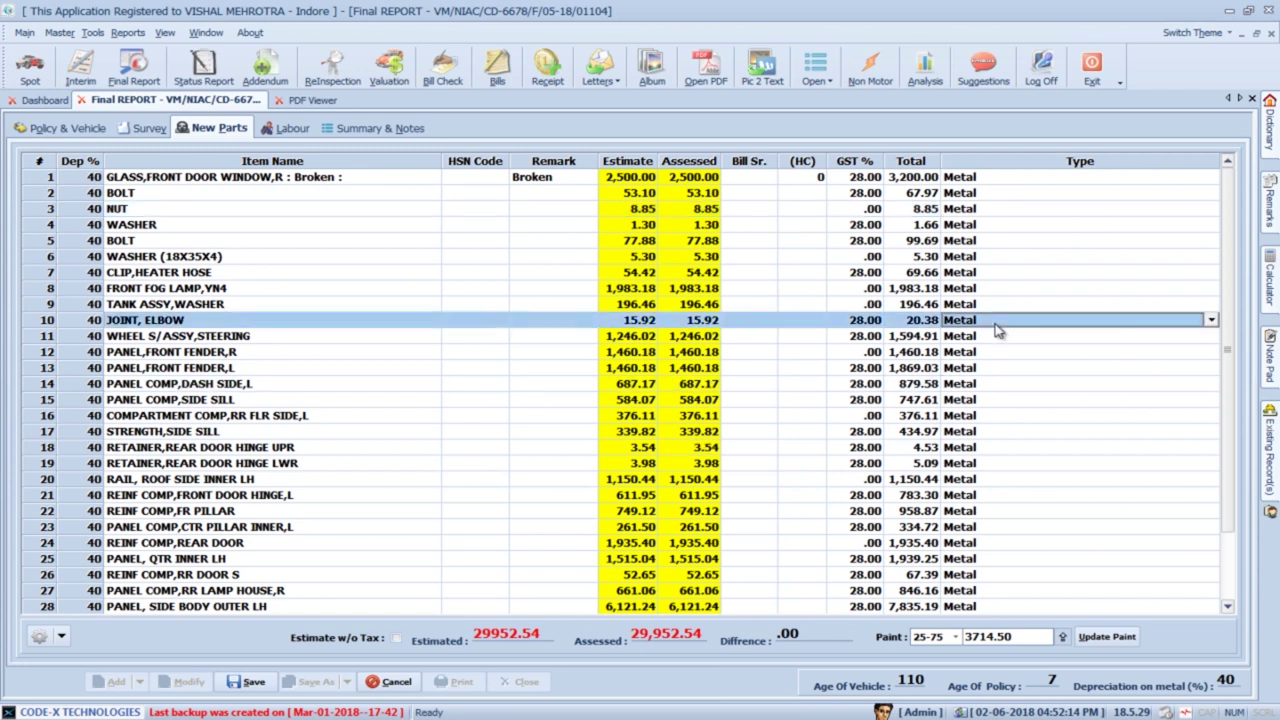
pyautogui.click(996, 326)
pyautogui.click(996, 345)
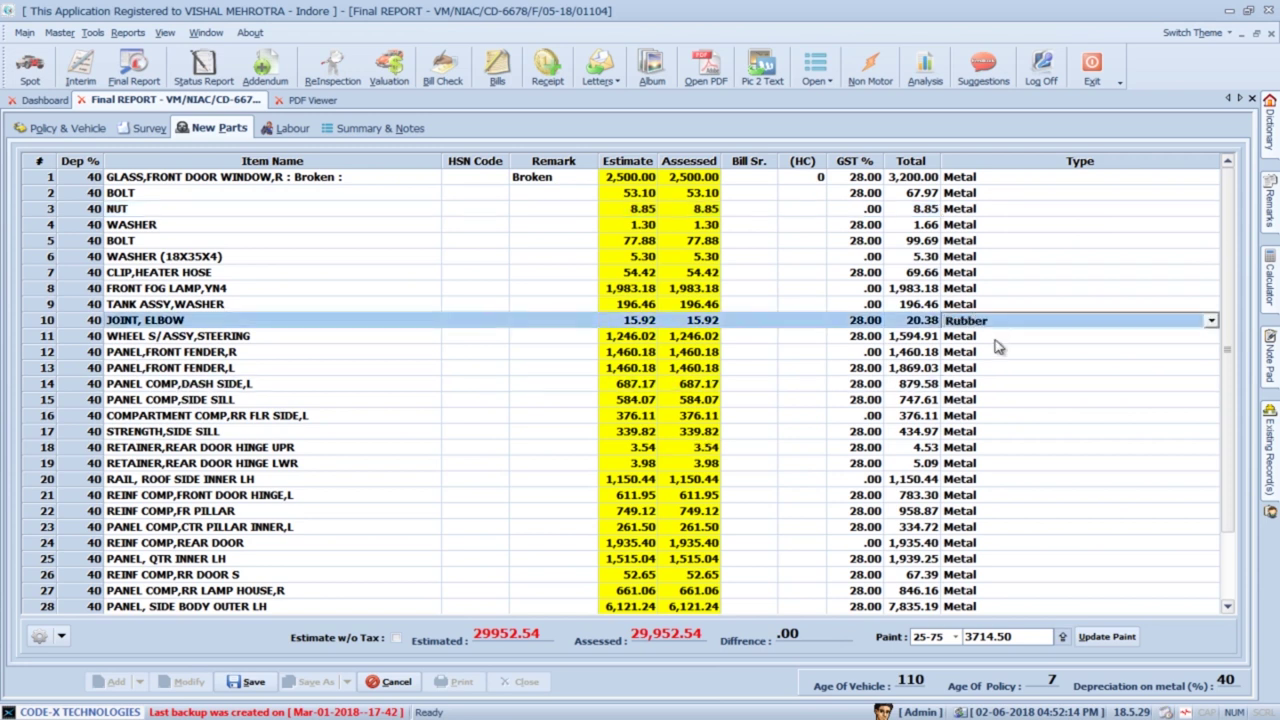
pyautogui.click(995, 370)
pyautogui.click(995, 370)
pyautogui.click(996, 390)
pyautogui.click(996, 402)
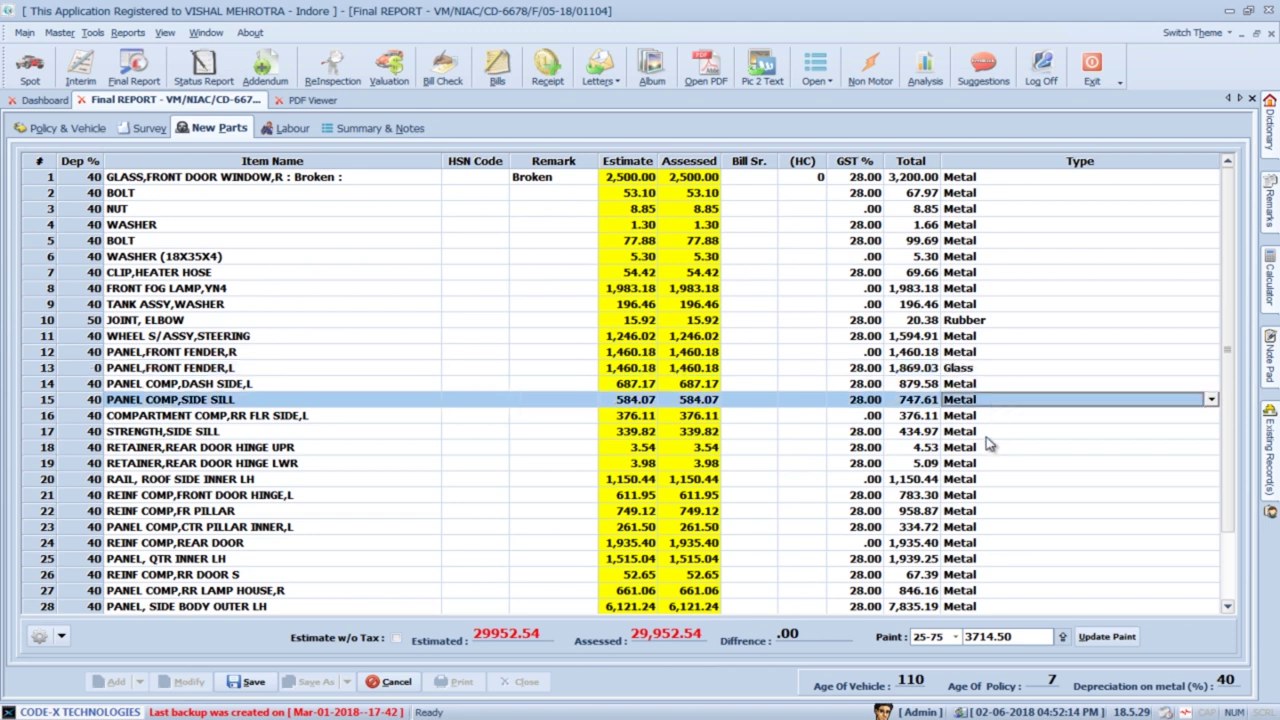
pyautogui.click(322, 401)
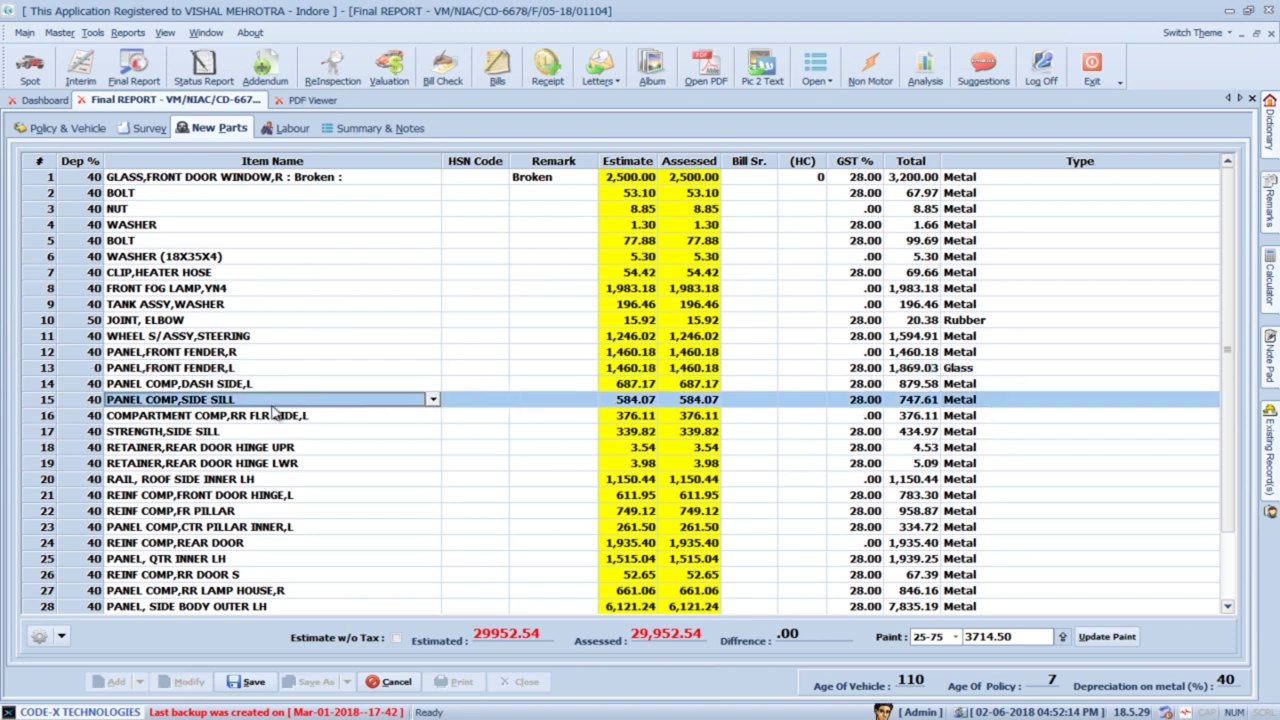
# Step: Turn off part name suggestions and lengthen the PANEL COMP,SIDE SILL item name
pyautogui.click(61, 636)
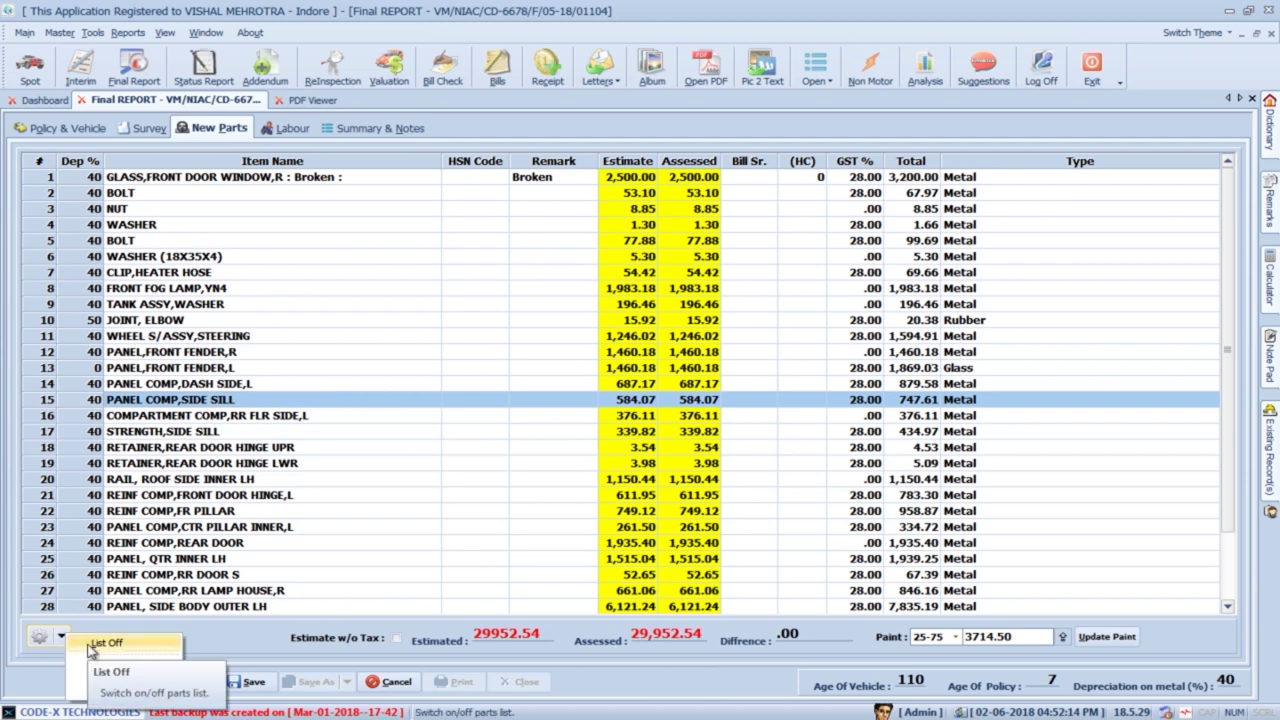
pyautogui.click(90, 650)
pyautogui.click(260, 398)
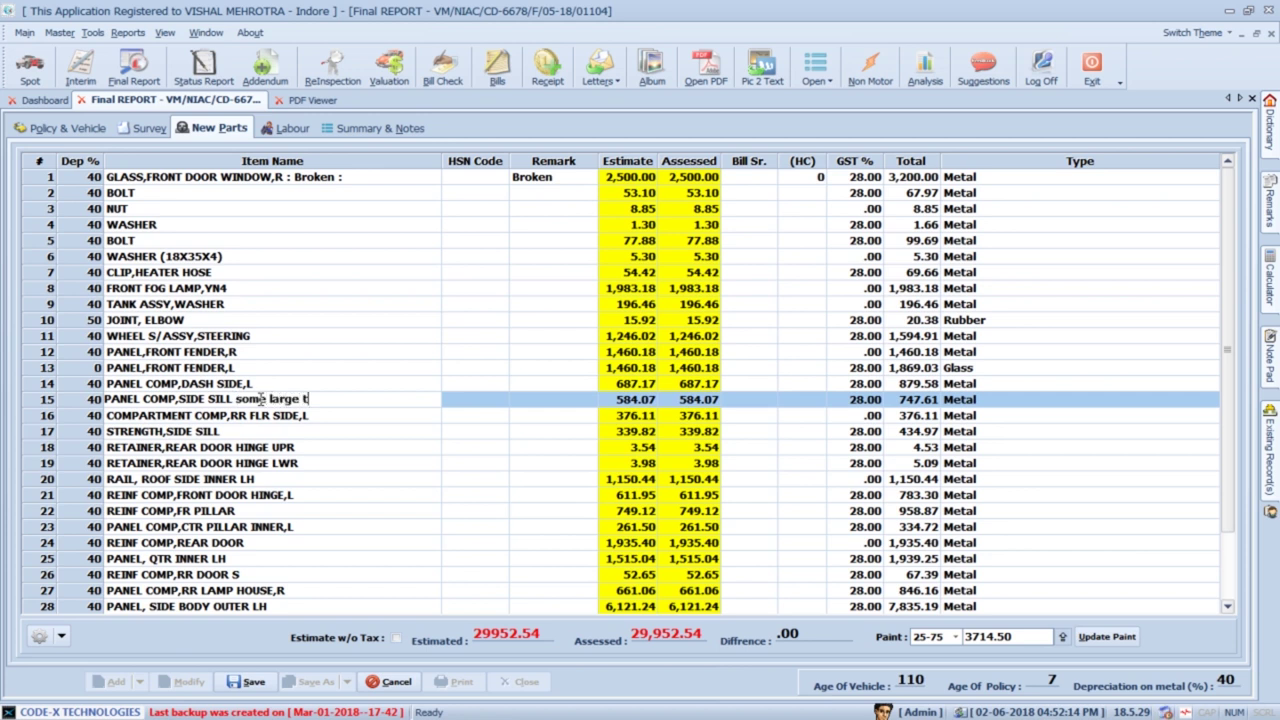
pyautogui.press('Tab')
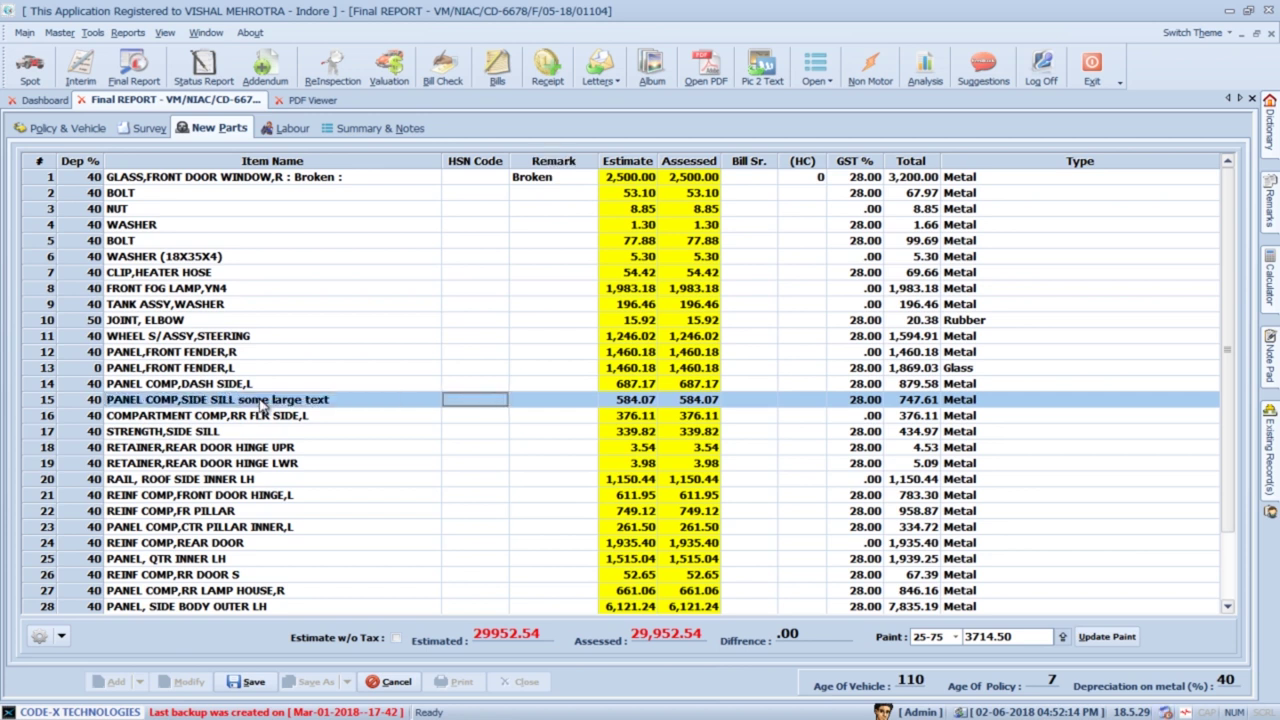
# Step: Show the Garage Name column and review the Indore garage list for the WASHER (18X35X4) row
pyautogui.click(62, 637)
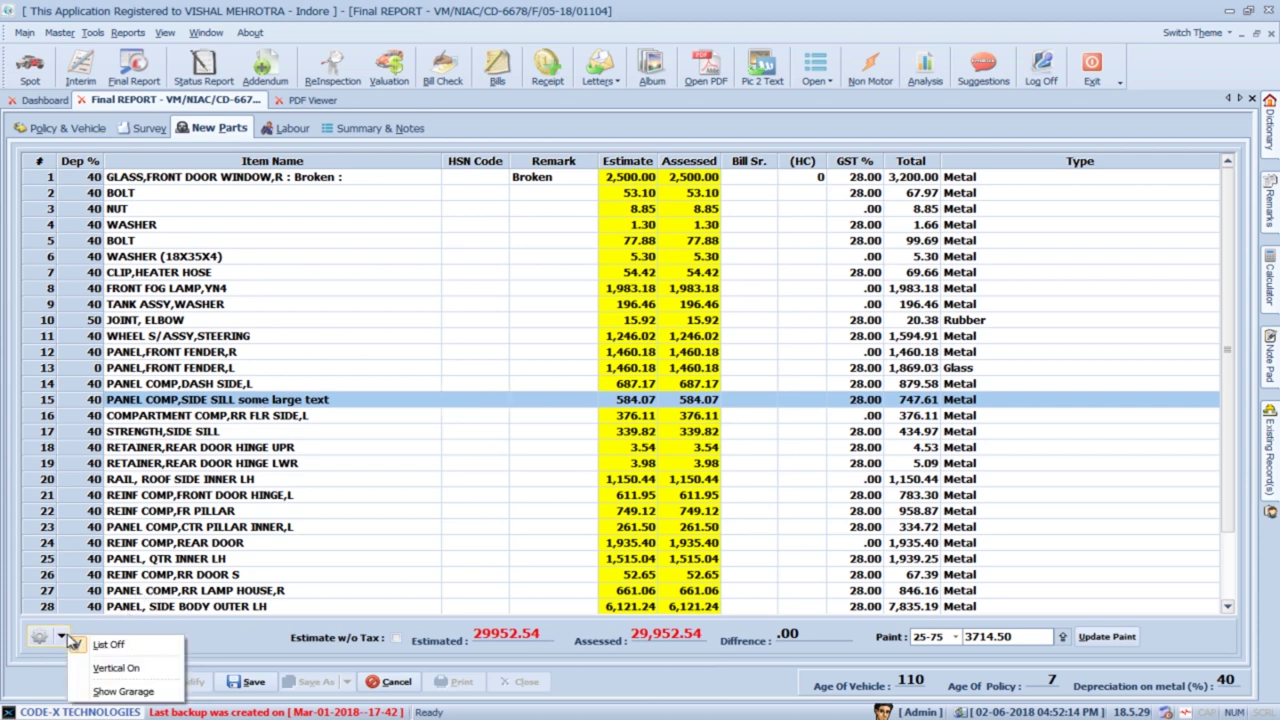
pyautogui.click(121, 691)
pyautogui.click(1118, 198)
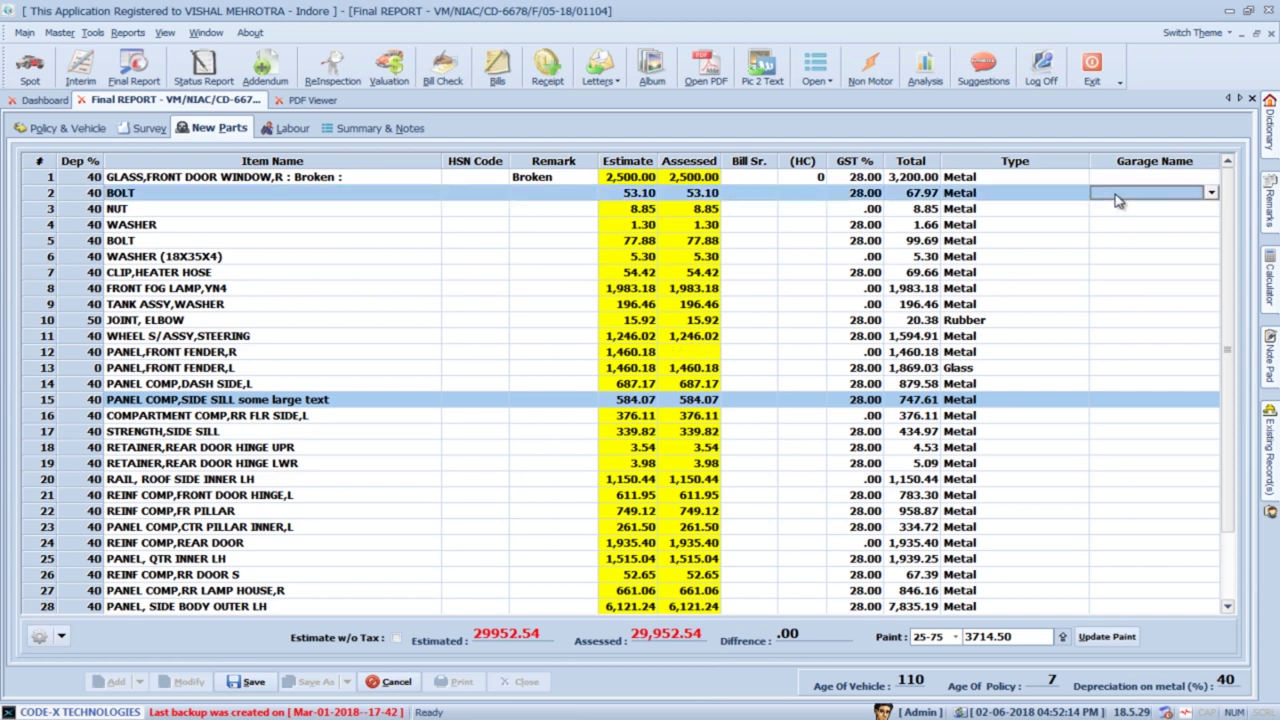
pyautogui.click(1117, 259)
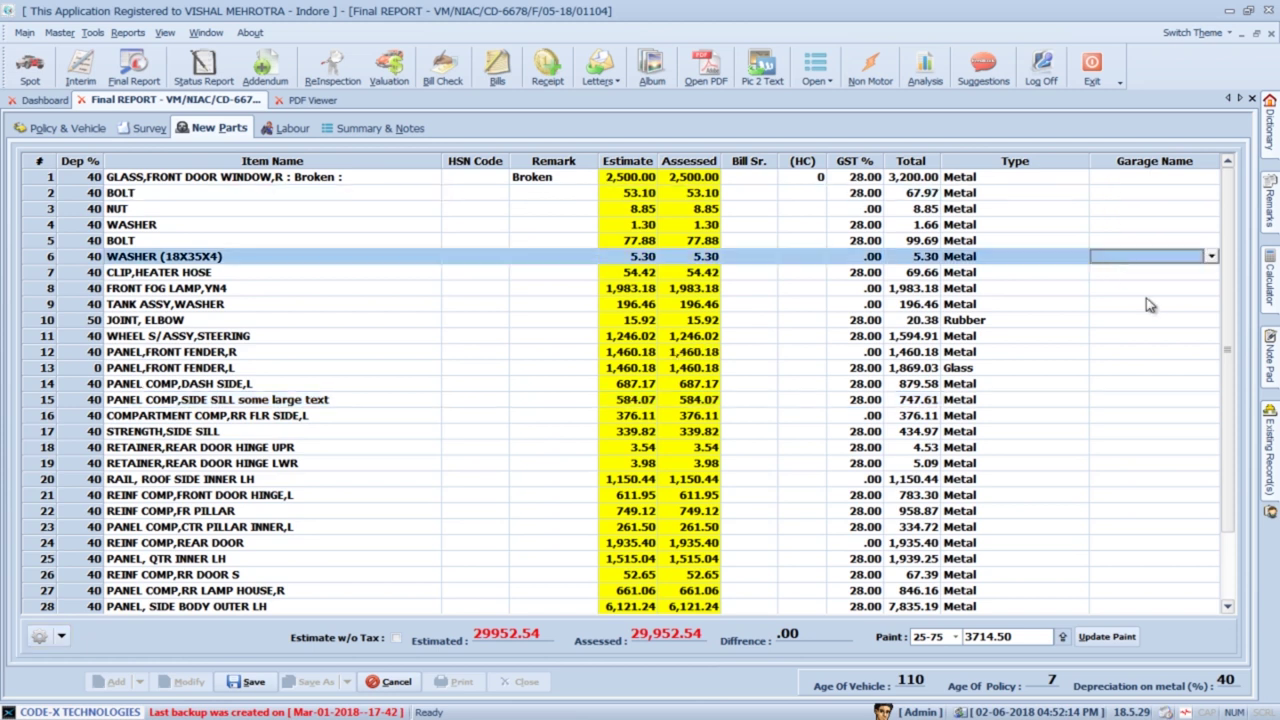
pyautogui.click(1210, 258)
pyautogui.click(1210, 258)
pyautogui.click(1211, 259)
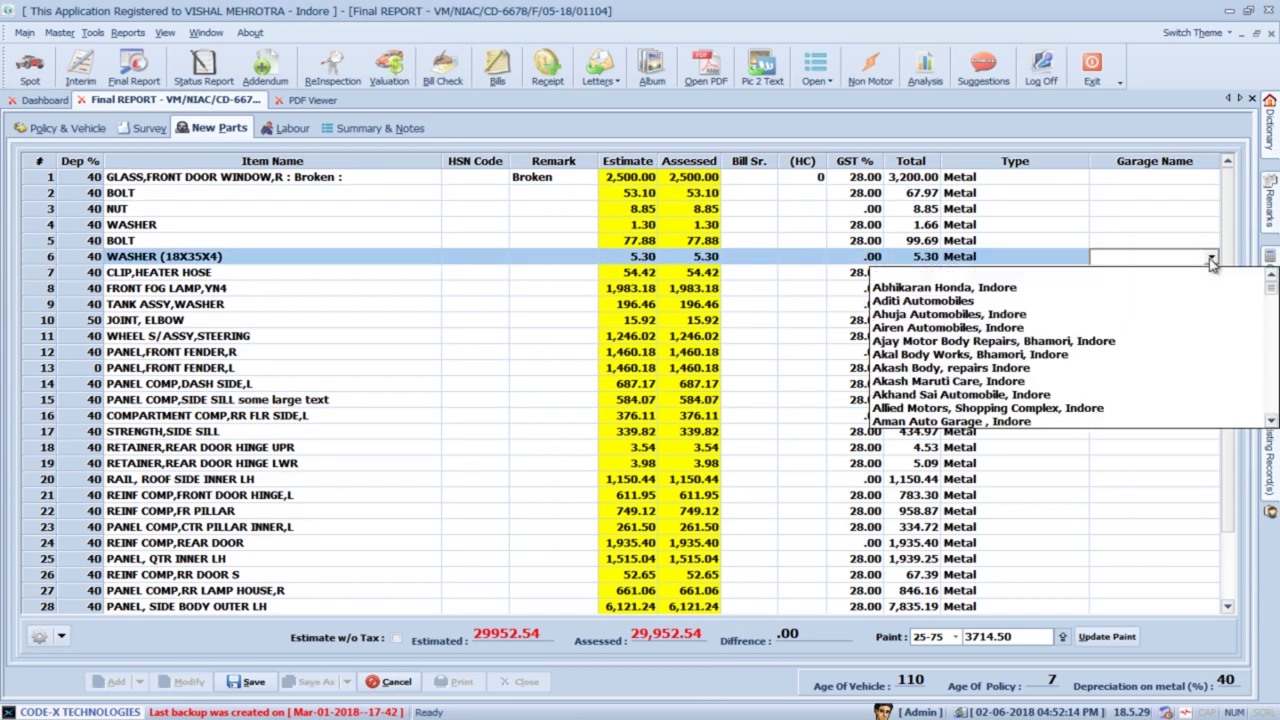
pyautogui.click(230, 309)
pyautogui.click(230, 309)
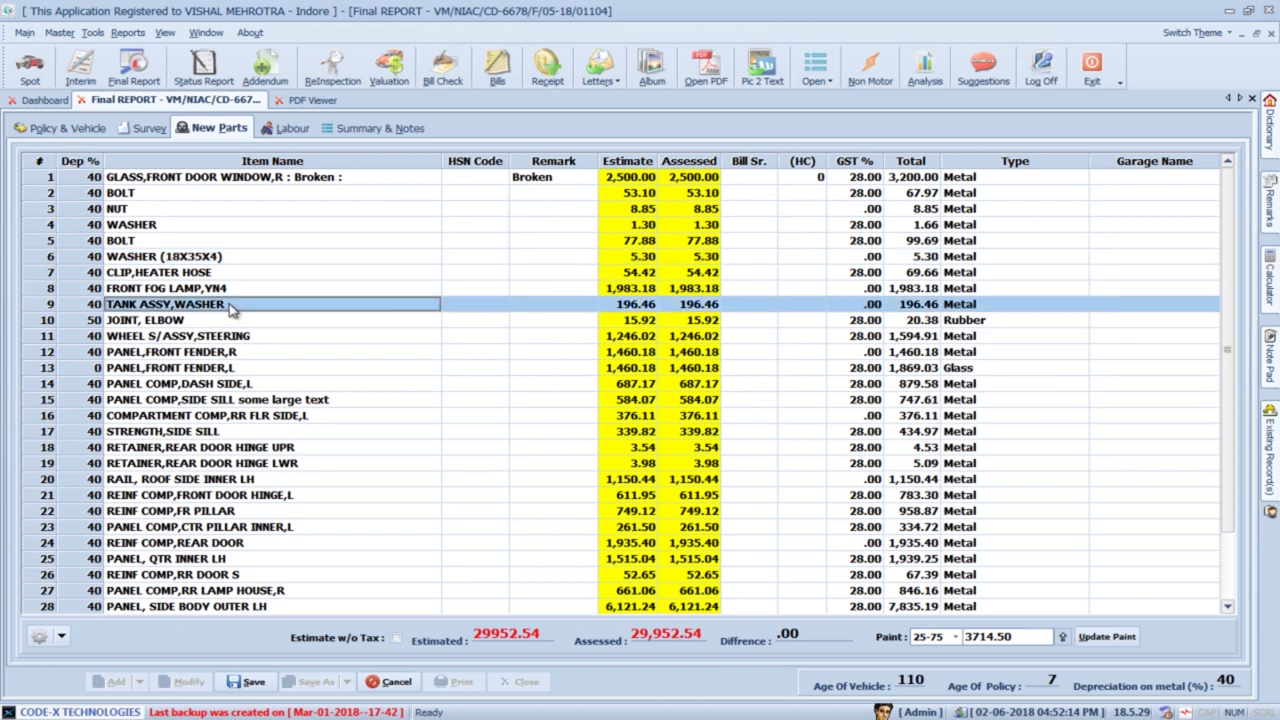
pyautogui.press('Tab')
pyautogui.press('Tab')
pyautogui.press('Tab')
pyautogui.press('Tab')
pyautogui.press('Tab')
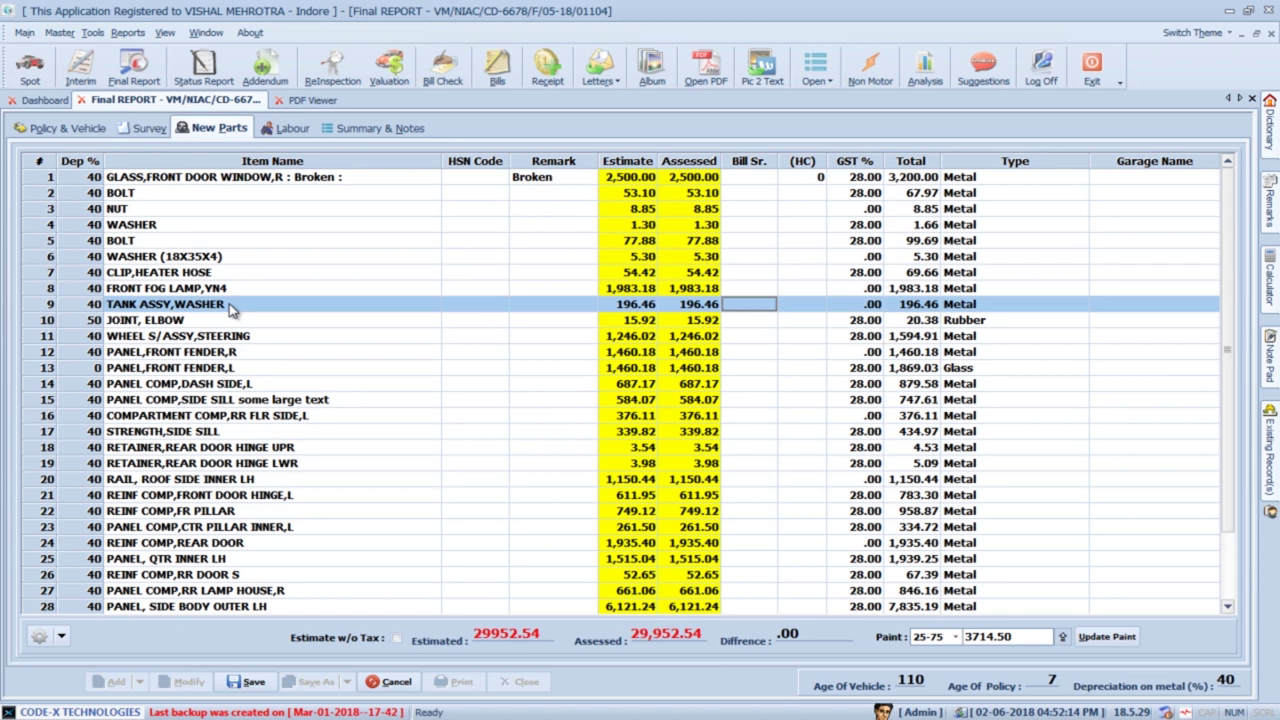
pyautogui.click(60, 635)
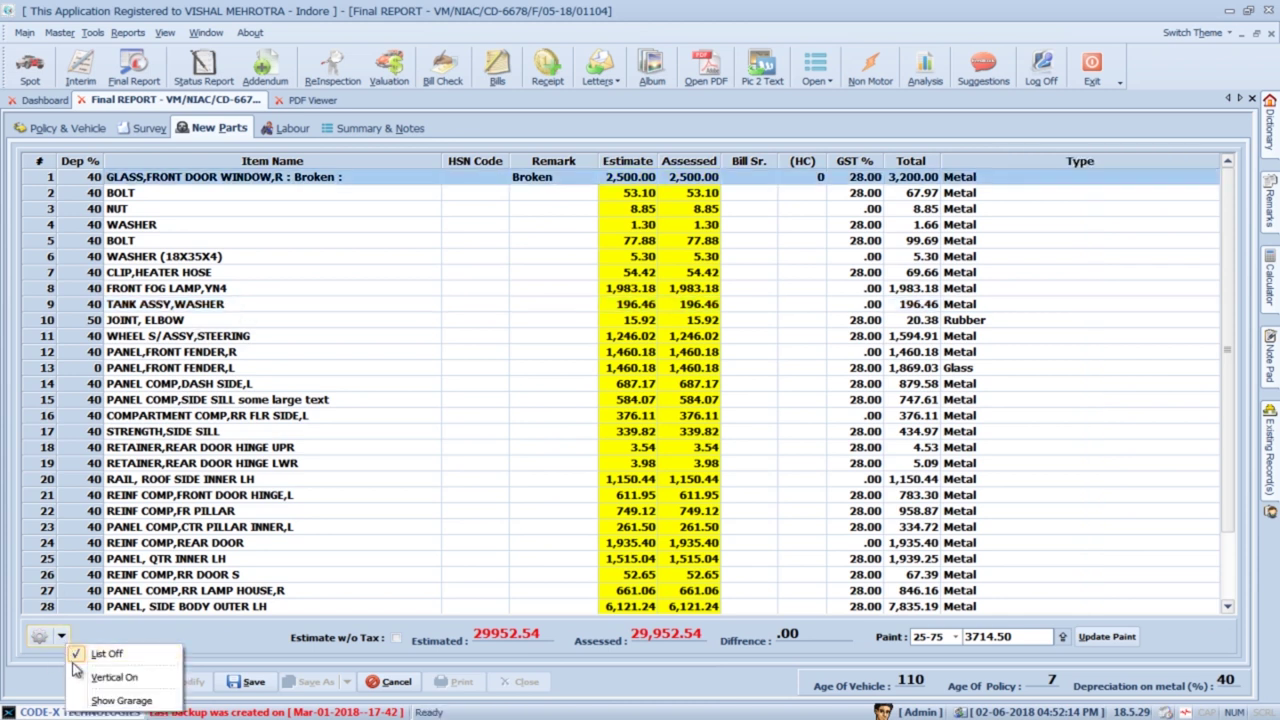
pyautogui.click(78, 677)
pyautogui.click(766, 180)
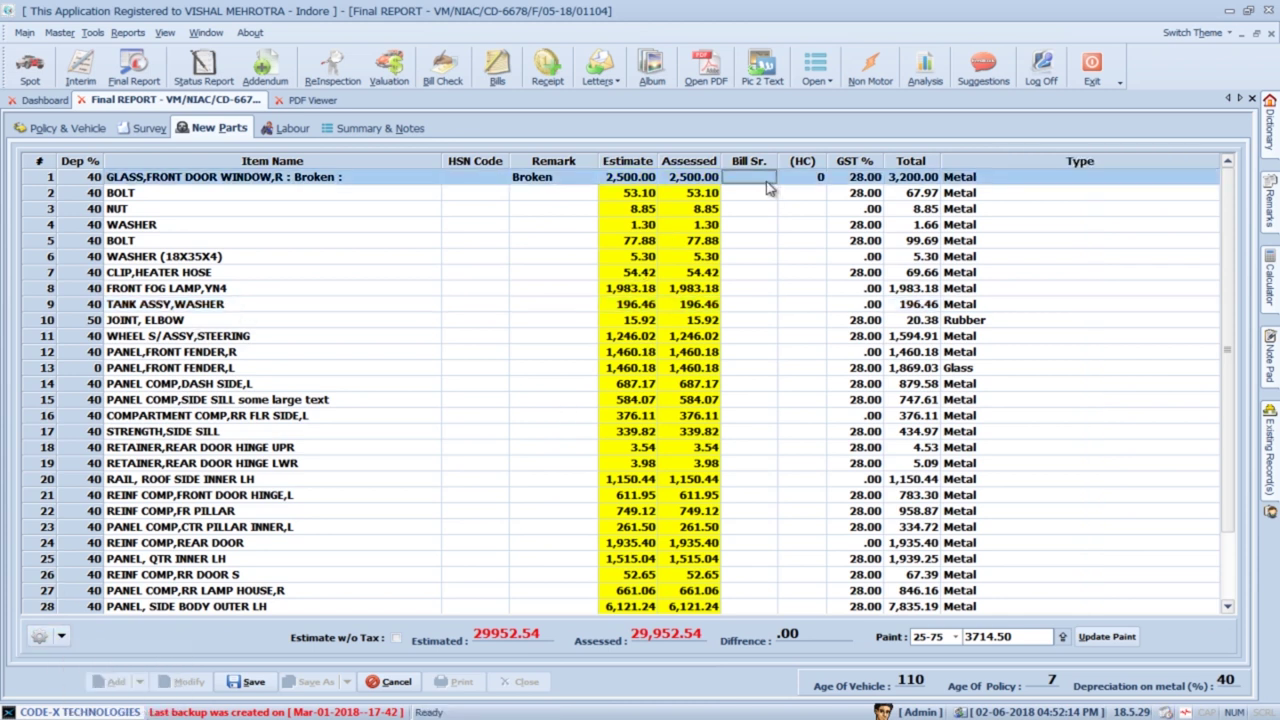
pyautogui.press('Down')
pyautogui.press('Down')
pyautogui.press('Down')
pyautogui.press('Down')
pyautogui.press('Down')
pyautogui.press('Down')
pyautogui.press('Down')
pyautogui.press('Down')
pyautogui.press('Down')
pyautogui.press('Down')
pyautogui.press('Down')
pyautogui.press('Down')
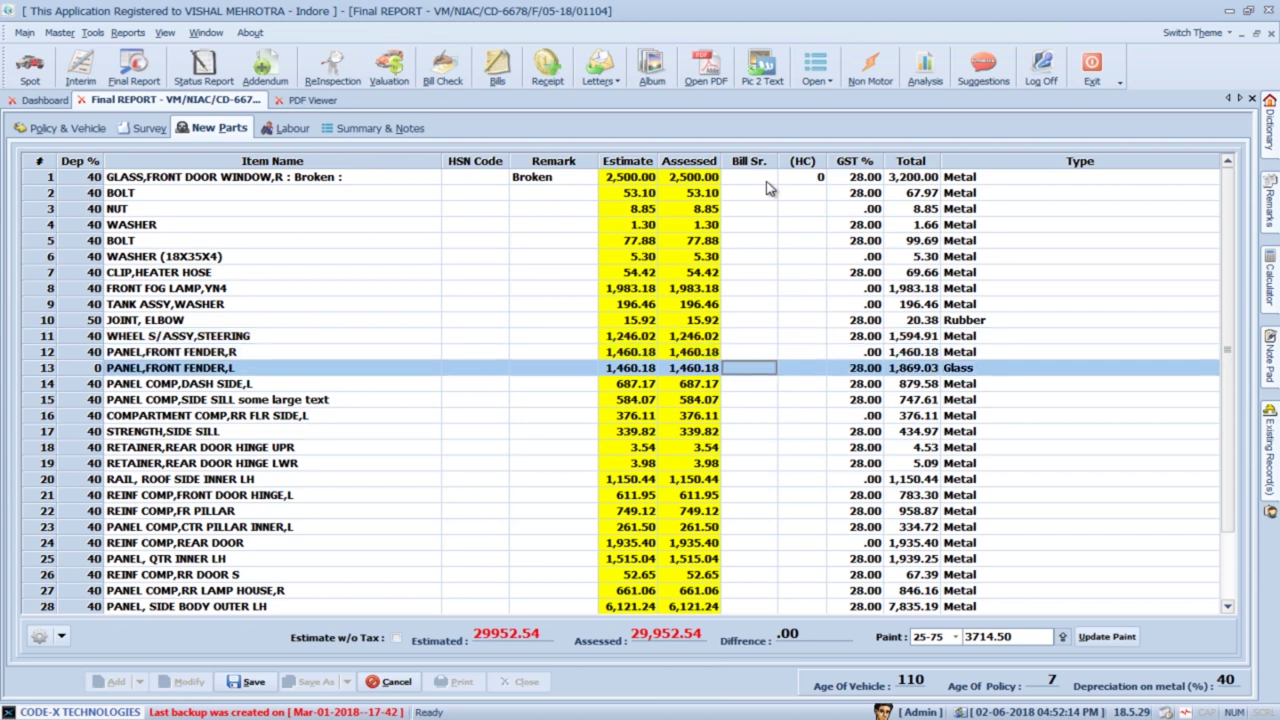
pyautogui.click(422, 450)
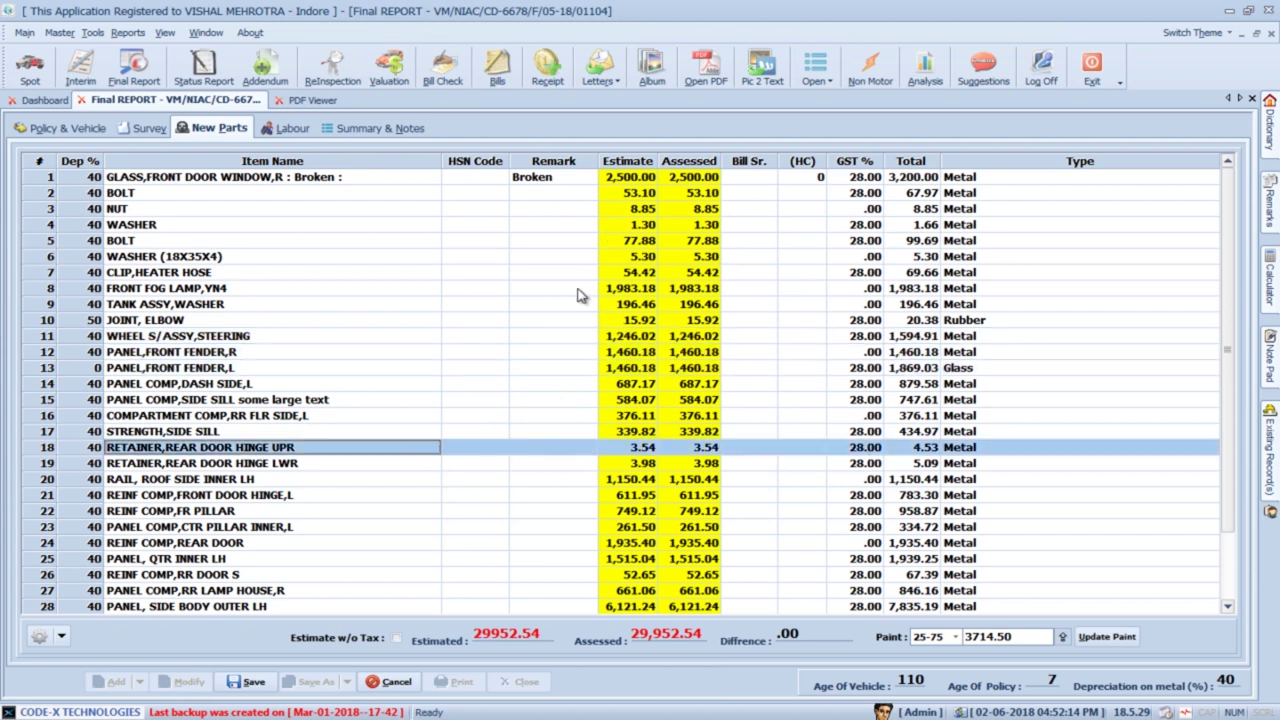
pyautogui.click(396, 639)
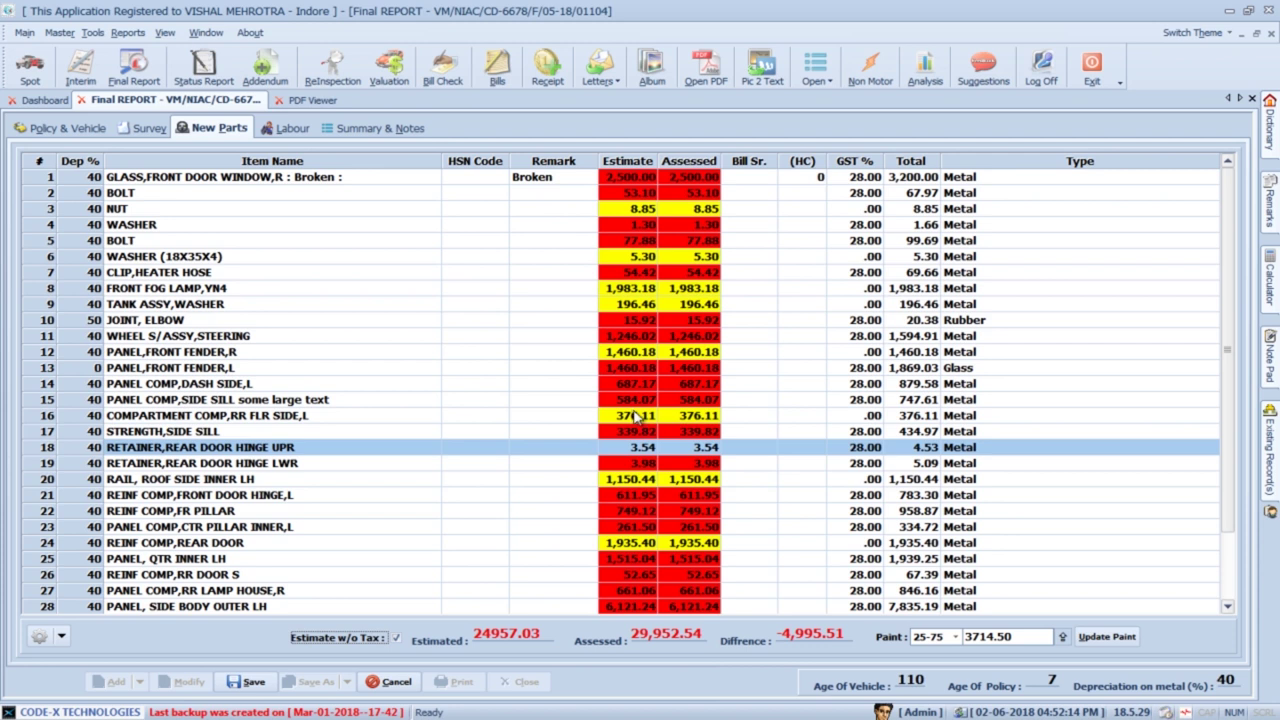
pyautogui.click(397, 638)
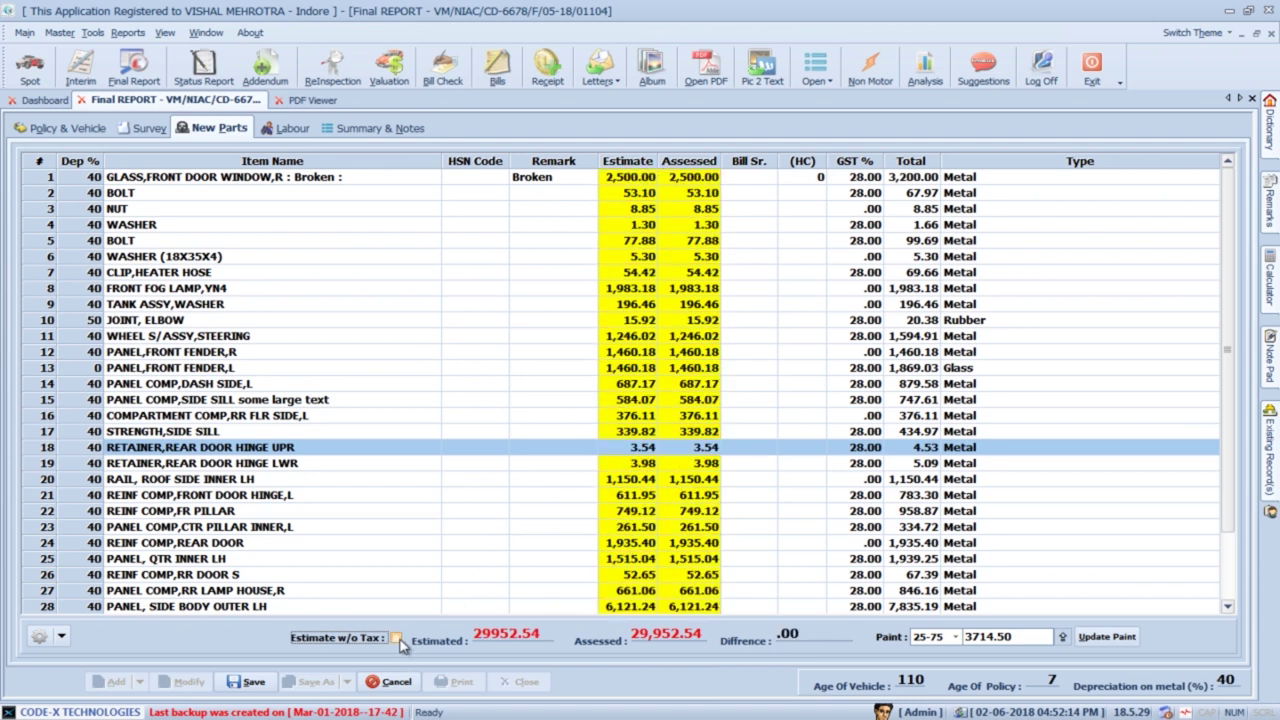
pyautogui.click(541, 596)
pyautogui.click(178, 355)
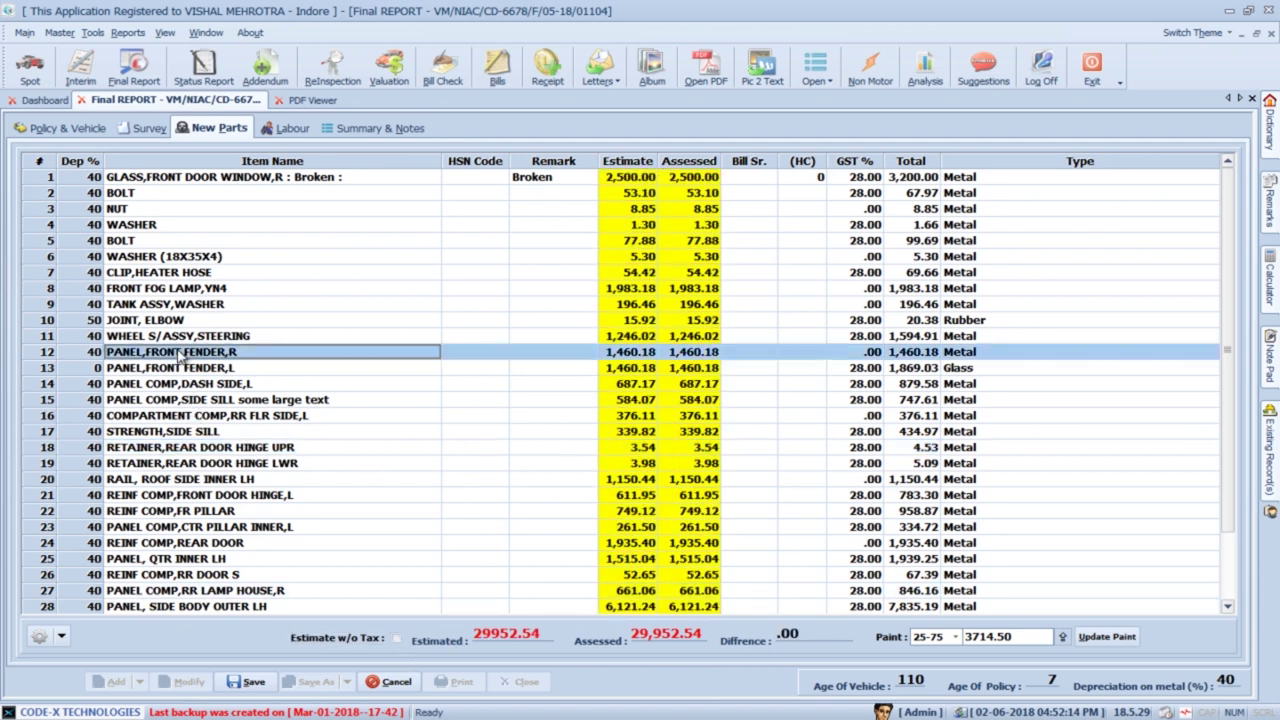
# Step: Send rows 12, 13, 14, 18, 19, 21 and 23 to Paint, keeping the 25-75 ratio
pyautogui.keyDown('ctrl'); pyautogui.click(177, 370); pyautogui.keyUp('ctrl')
pyautogui.keyDown('ctrl'); pyautogui.click(177, 386); pyautogui.keyUp('ctrl')
pyautogui.keyDown('ctrl'); pyautogui.click(172, 450); pyautogui.keyUp('ctrl')
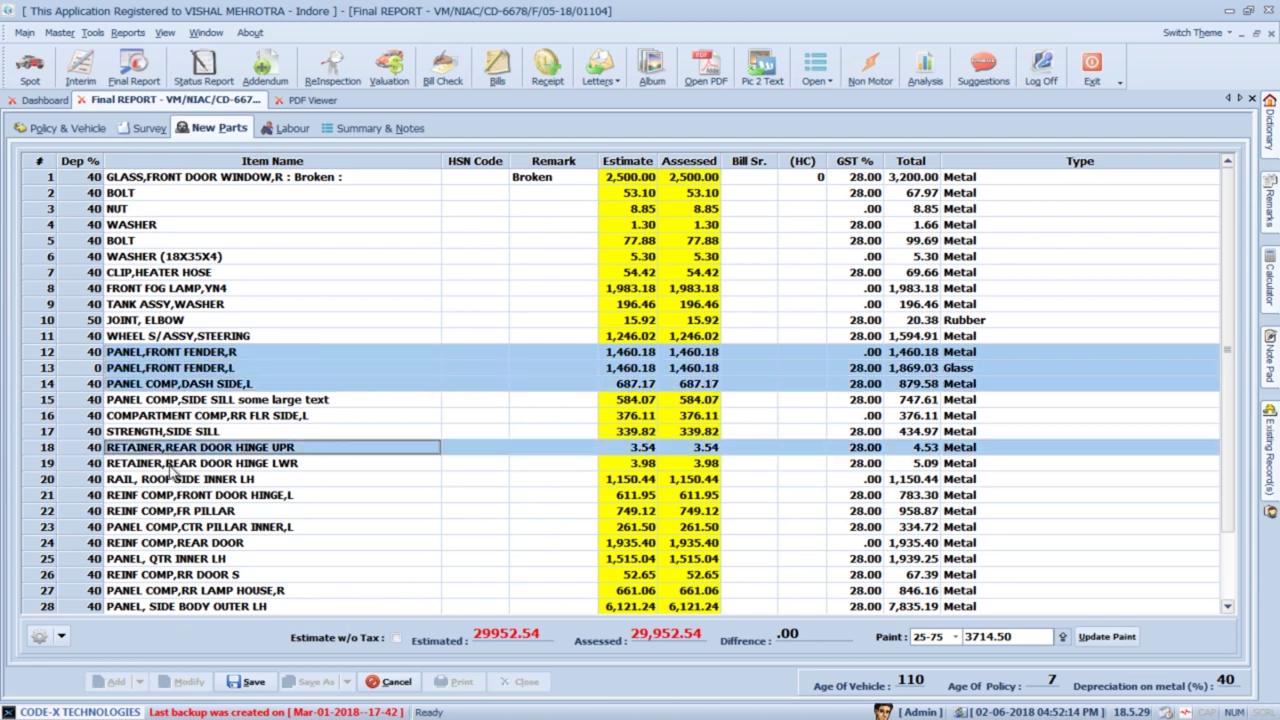
pyautogui.keyDown('ctrl'); pyautogui.click(172, 466); pyautogui.keyUp('ctrl')
pyautogui.keyDown('ctrl'); pyautogui.click(175, 496); pyautogui.keyUp('ctrl')
pyautogui.keyDown('ctrl'); pyautogui.click(176, 527); pyautogui.keyUp('ctrl')
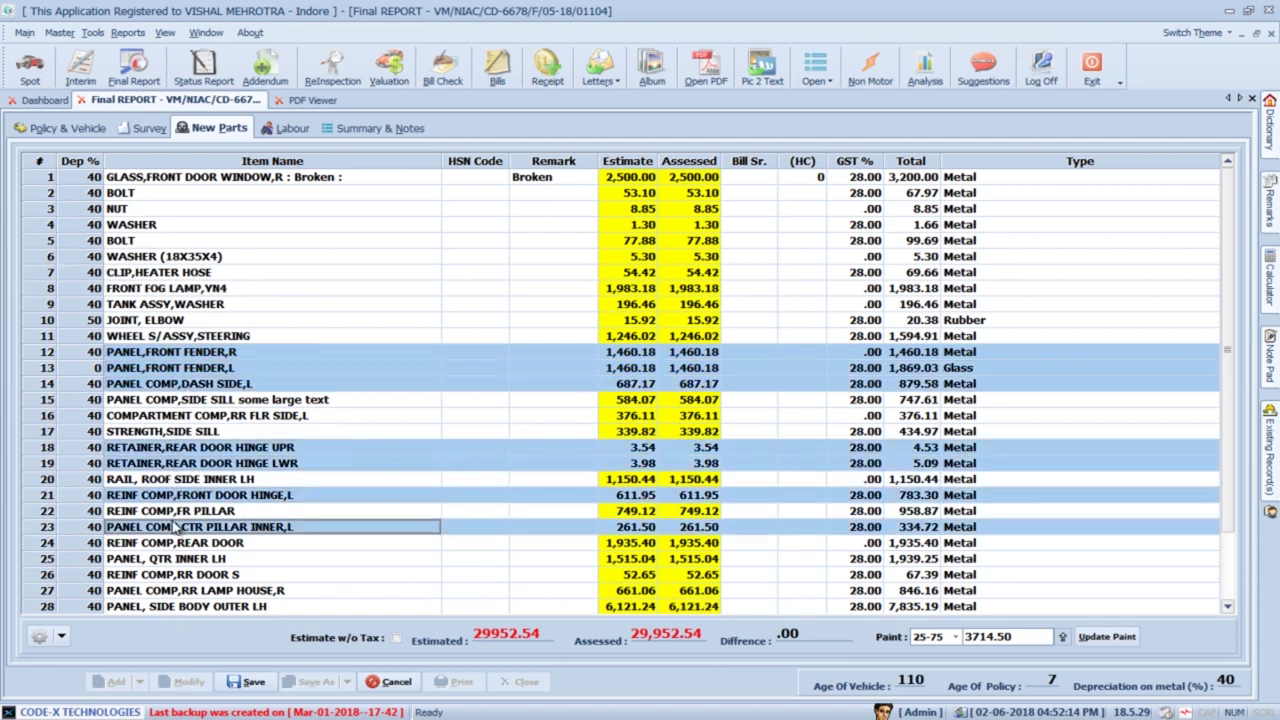
pyautogui.rightClick(176, 527)
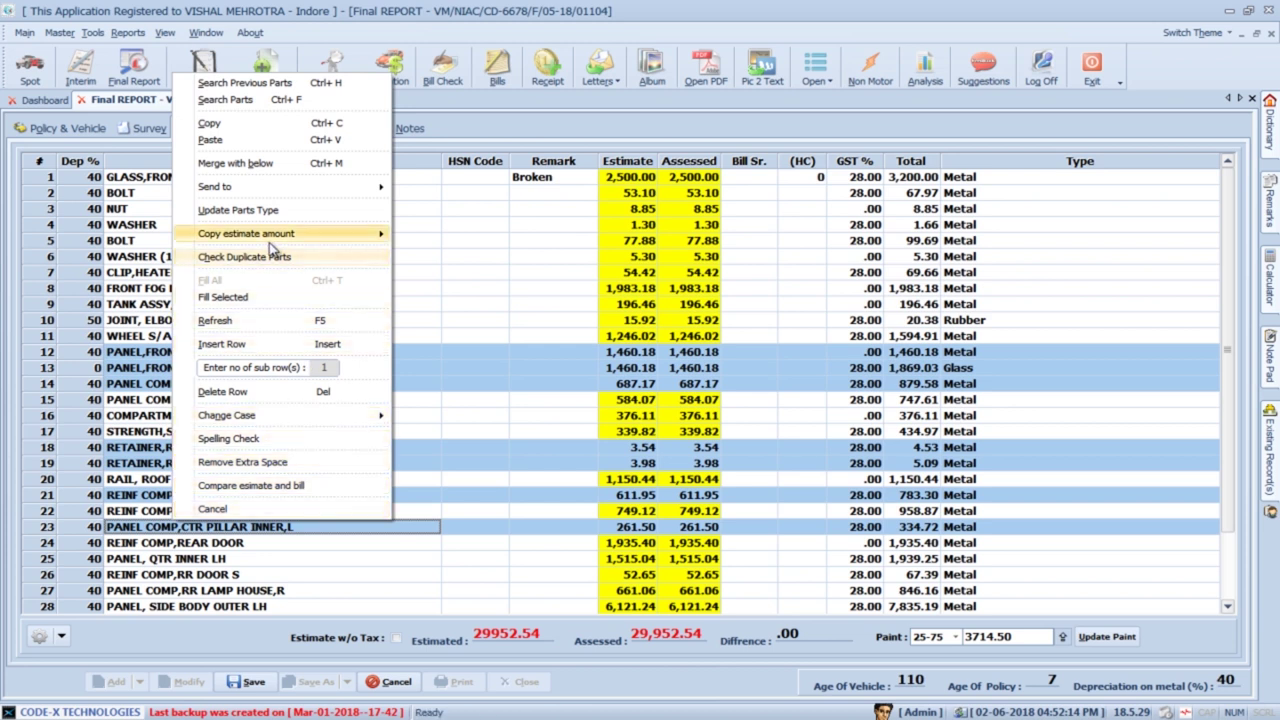
pyautogui.moveTo(285, 188)
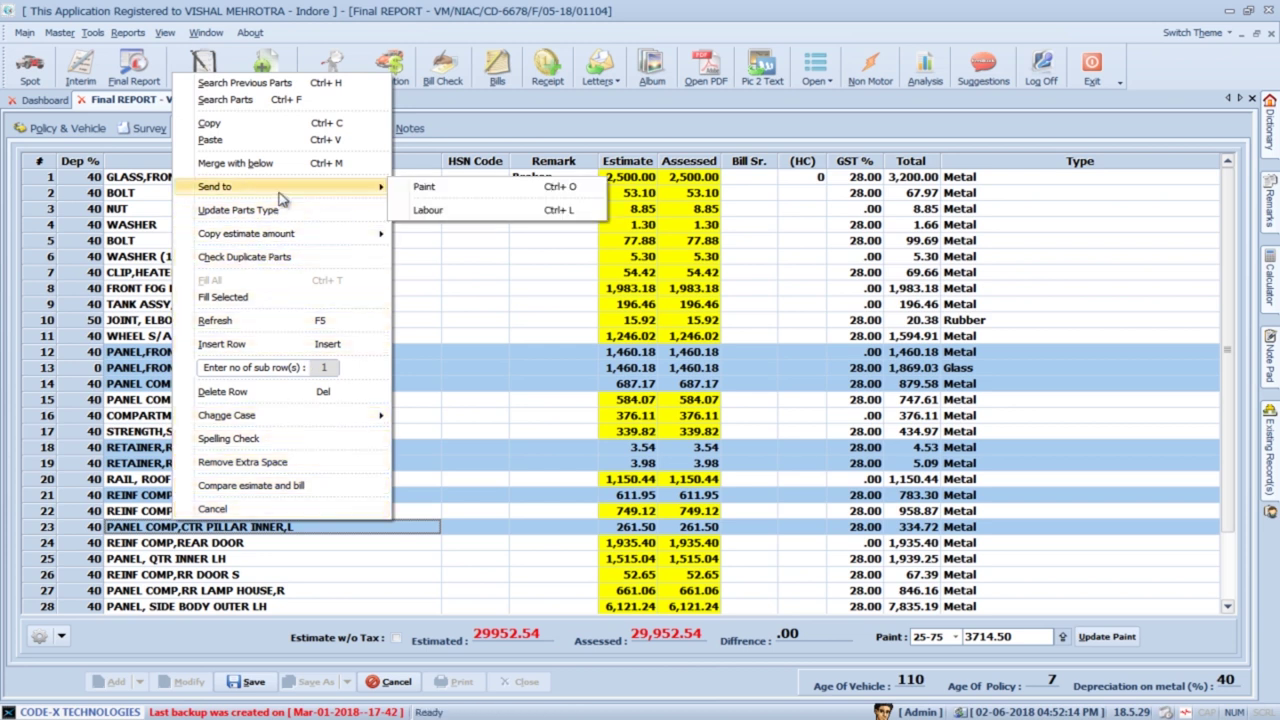
pyautogui.click(493, 188)
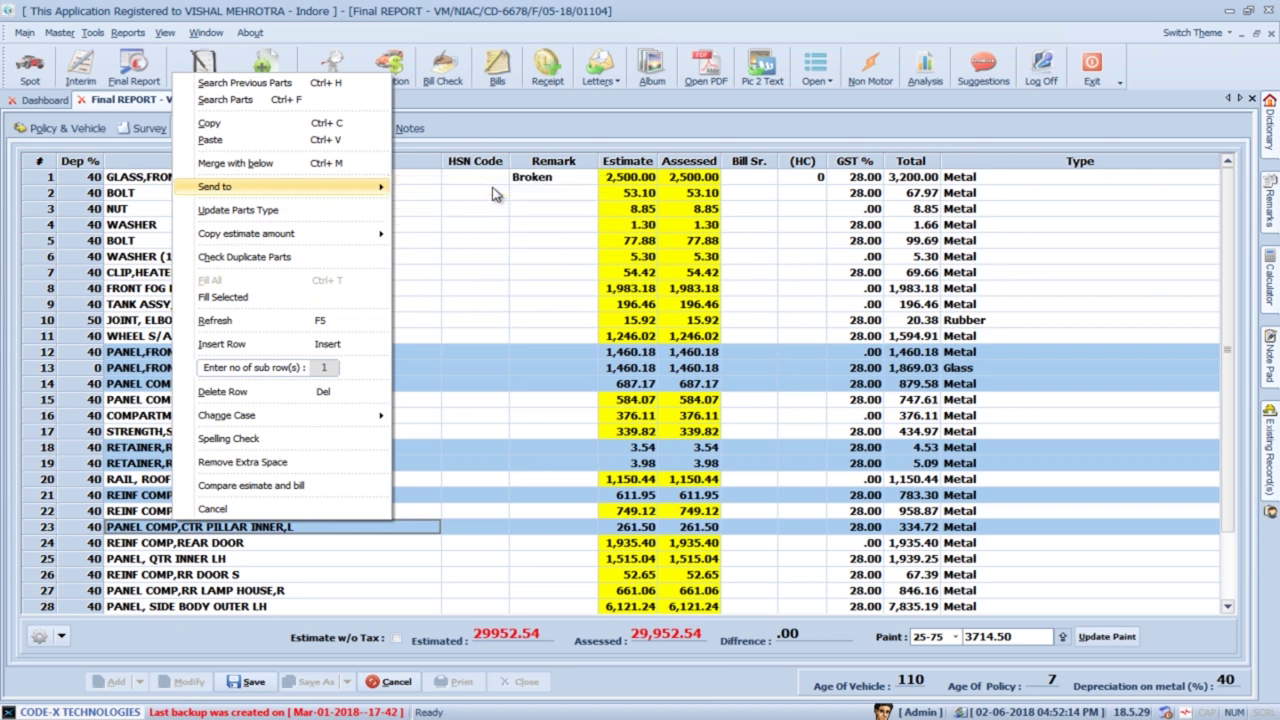
pyautogui.click(926, 638)
pyautogui.click(927, 652)
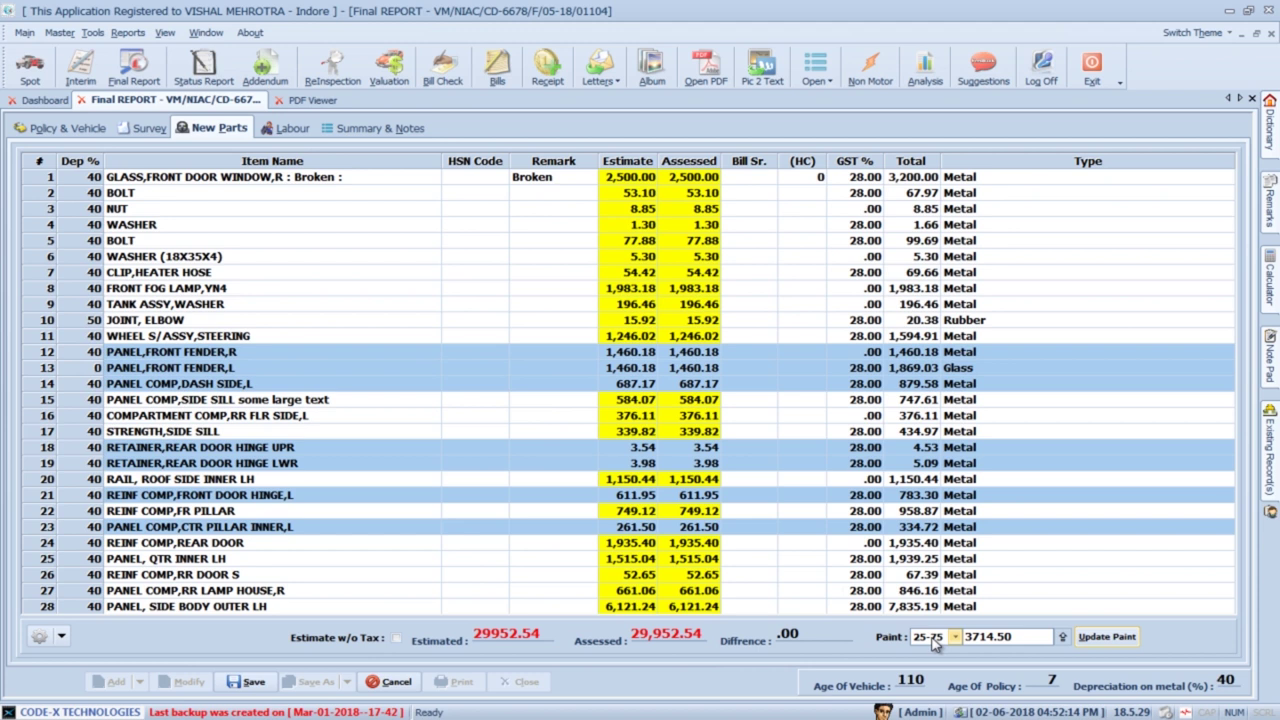
# Step: Review the 25-75 paint calculation, then apply Update Paint and confirm with Yes
pyautogui.click(954, 637)
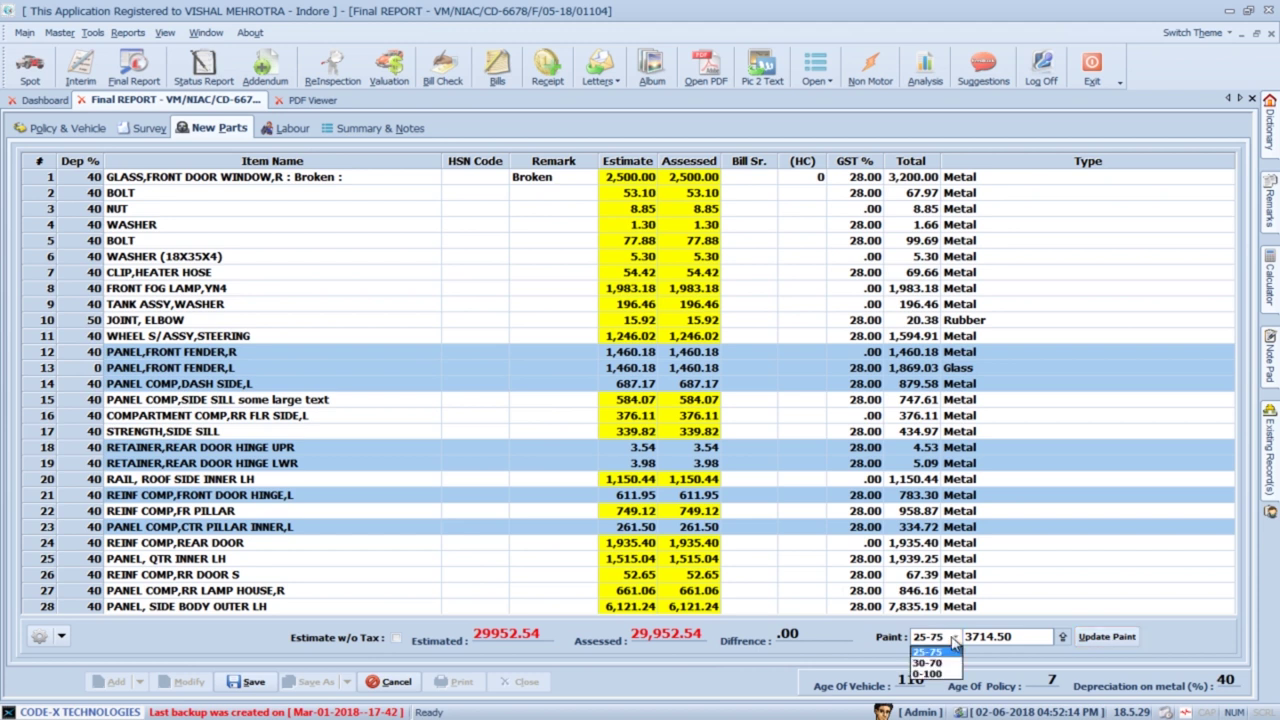
pyautogui.click(953, 653)
pyautogui.click(1061, 638)
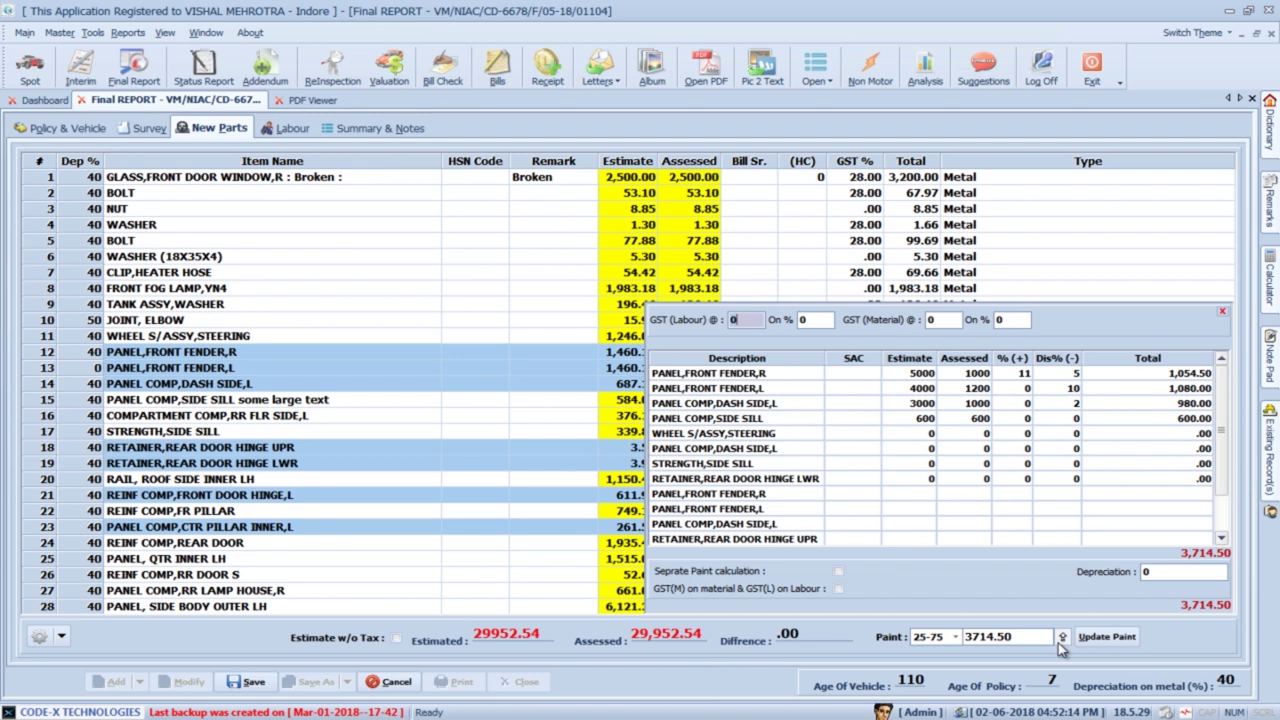
pyautogui.click(1091, 645)
pyautogui.click(1091, 645)
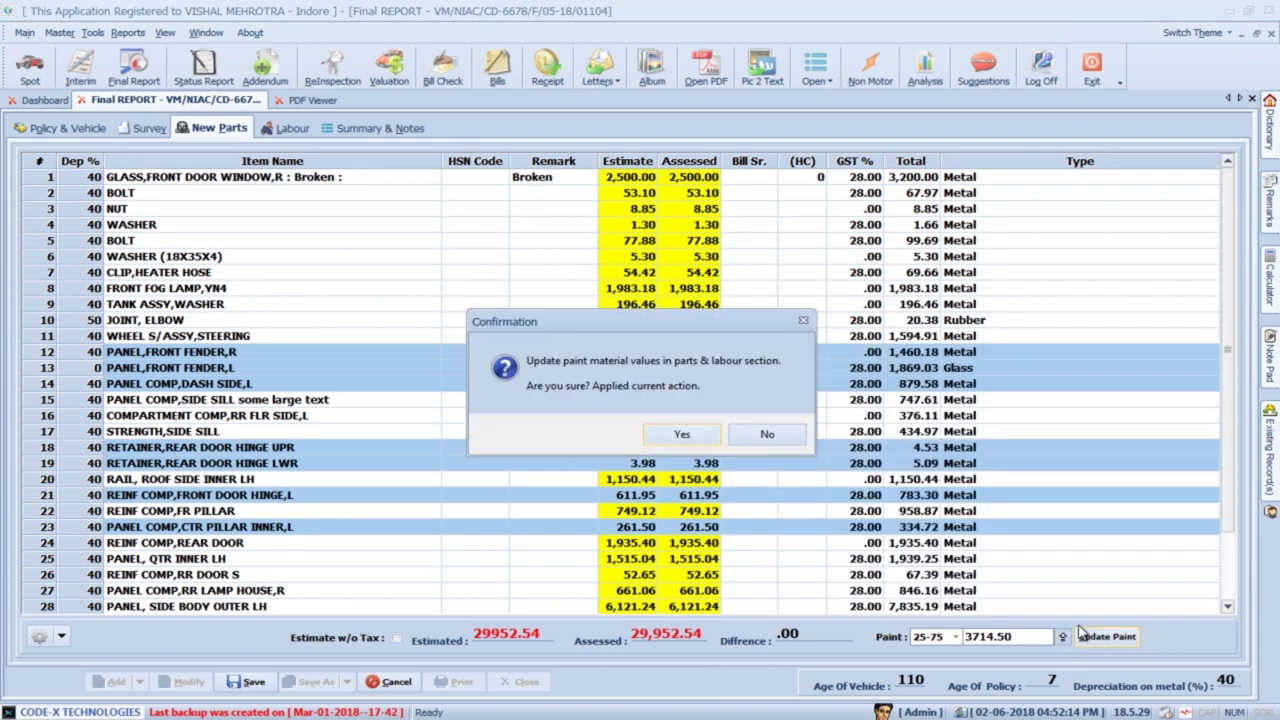
pyautogui.click(662, 440)
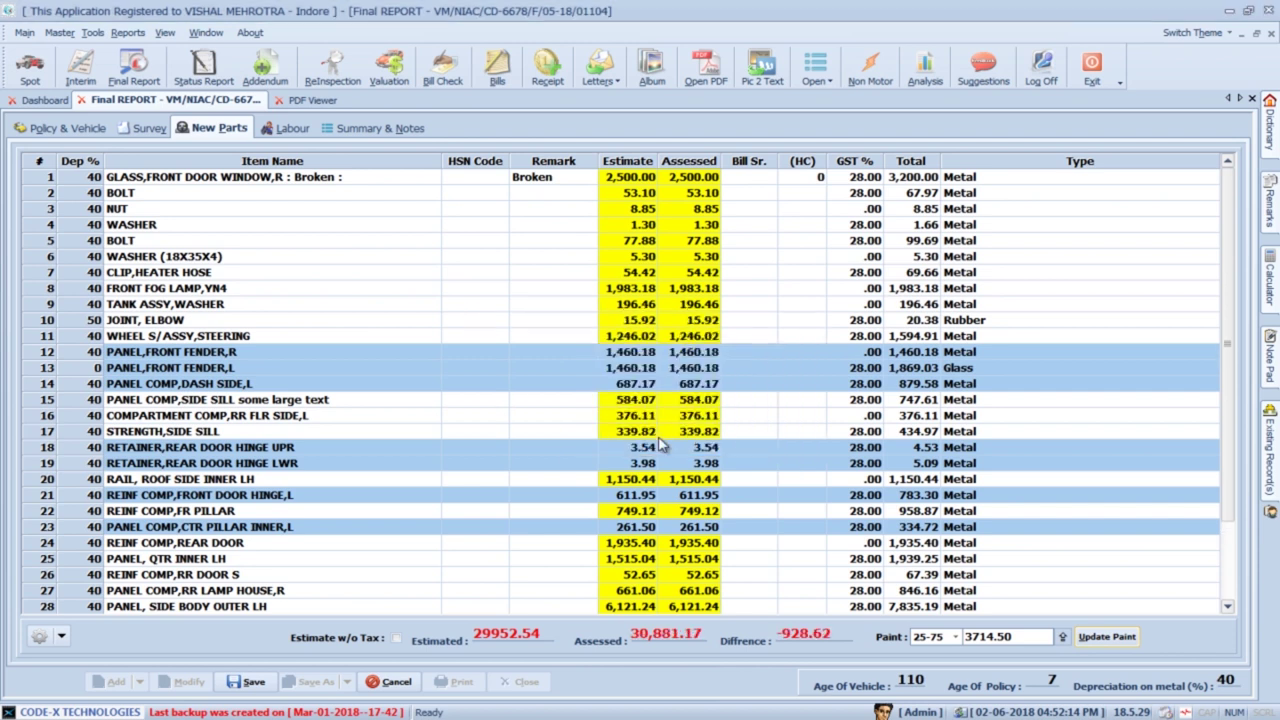
# Step: Inspect the new PAINT MATERIAL : 25% Considered. row worth 928.63
pyautogui.click(640, 455)
pyautogui.scroll(-3, 640, 460)
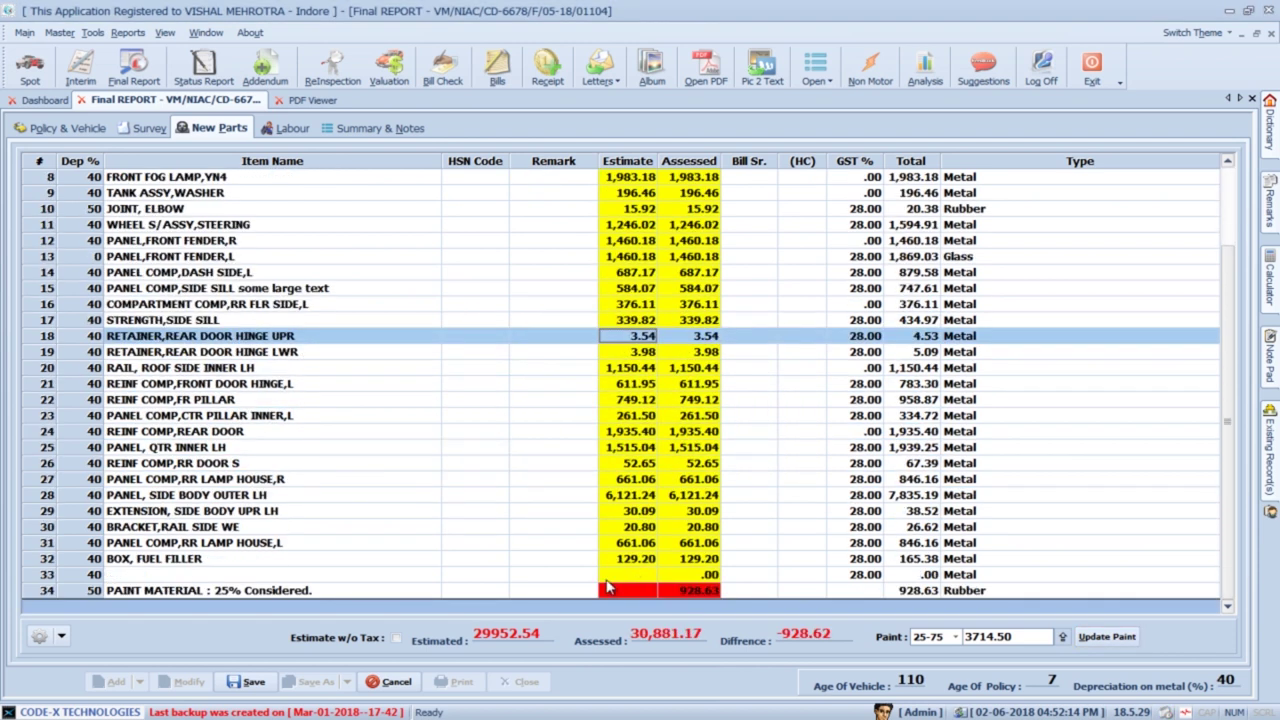
pyautogui.click(697, 590)
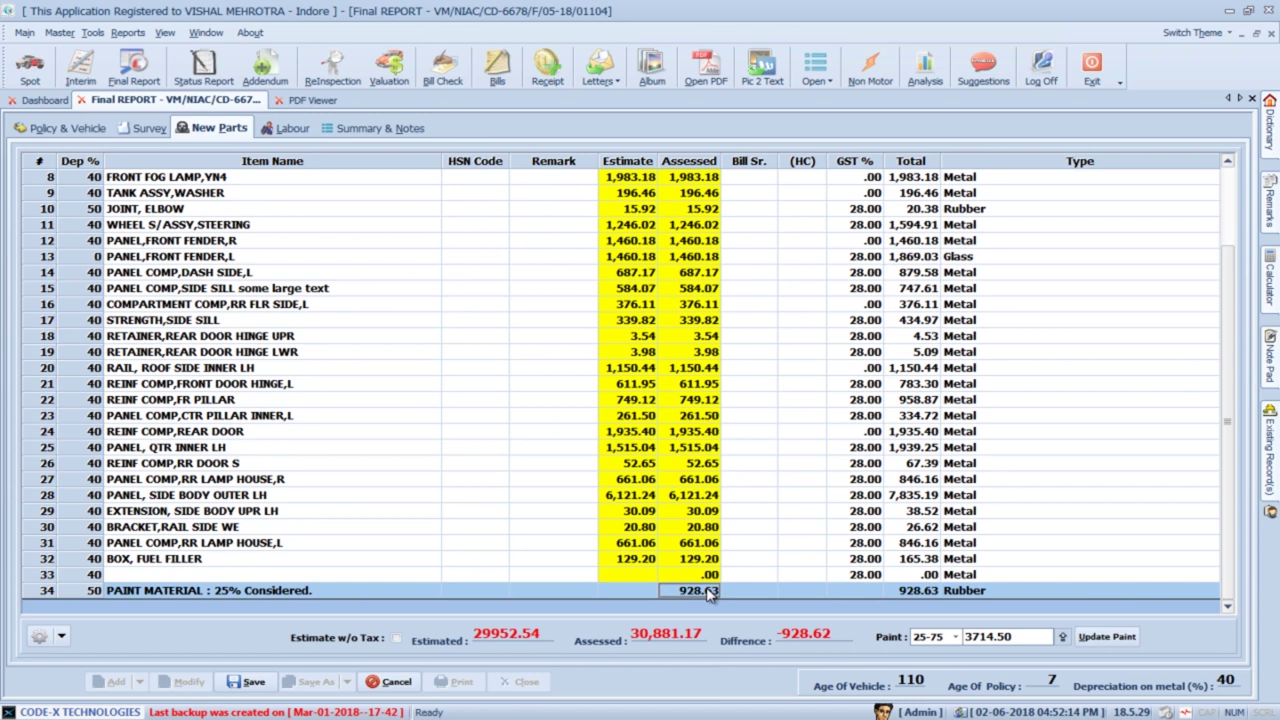
pyautogui.click(918, 592)
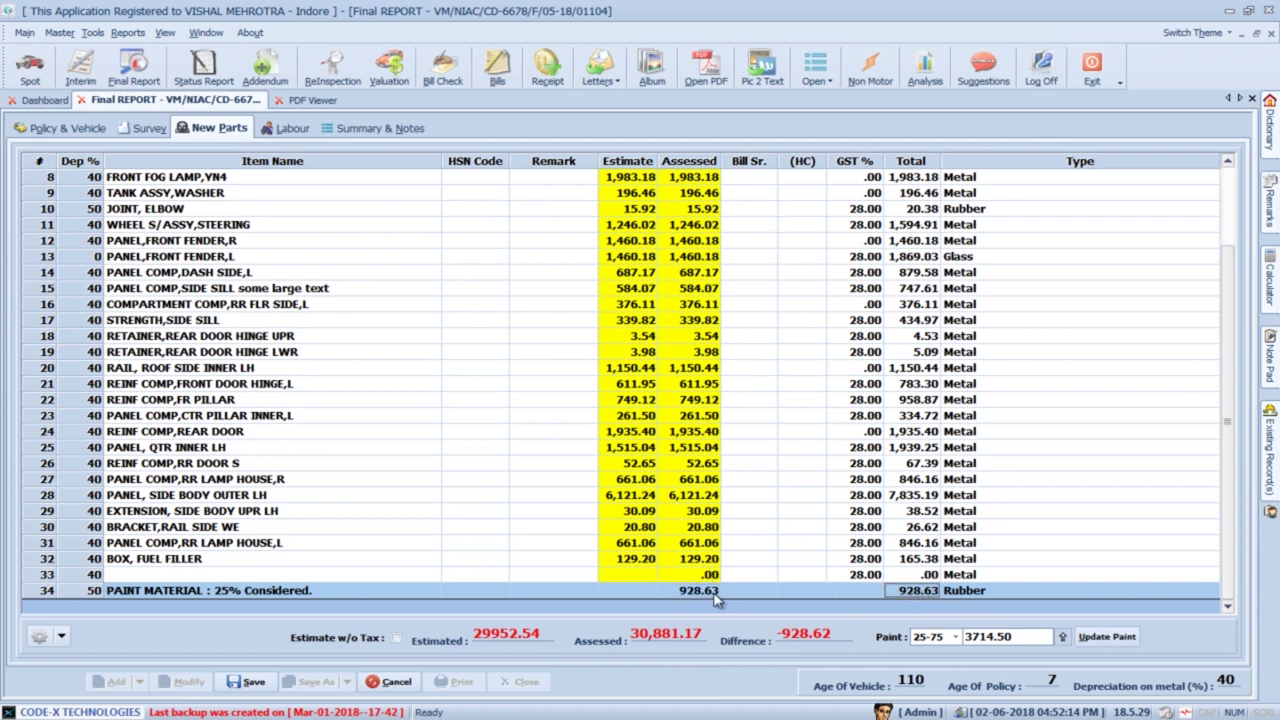
pyautogui.click(1018, 596)
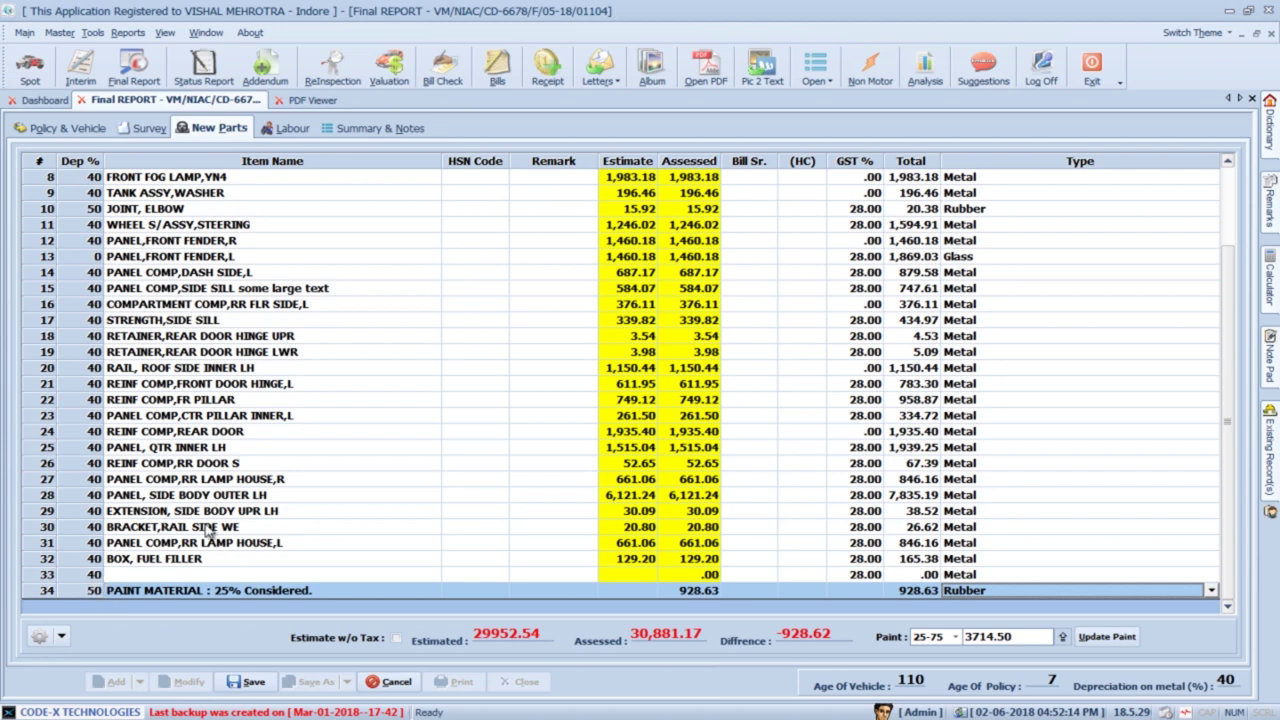
pyautogui.click(293, 131)
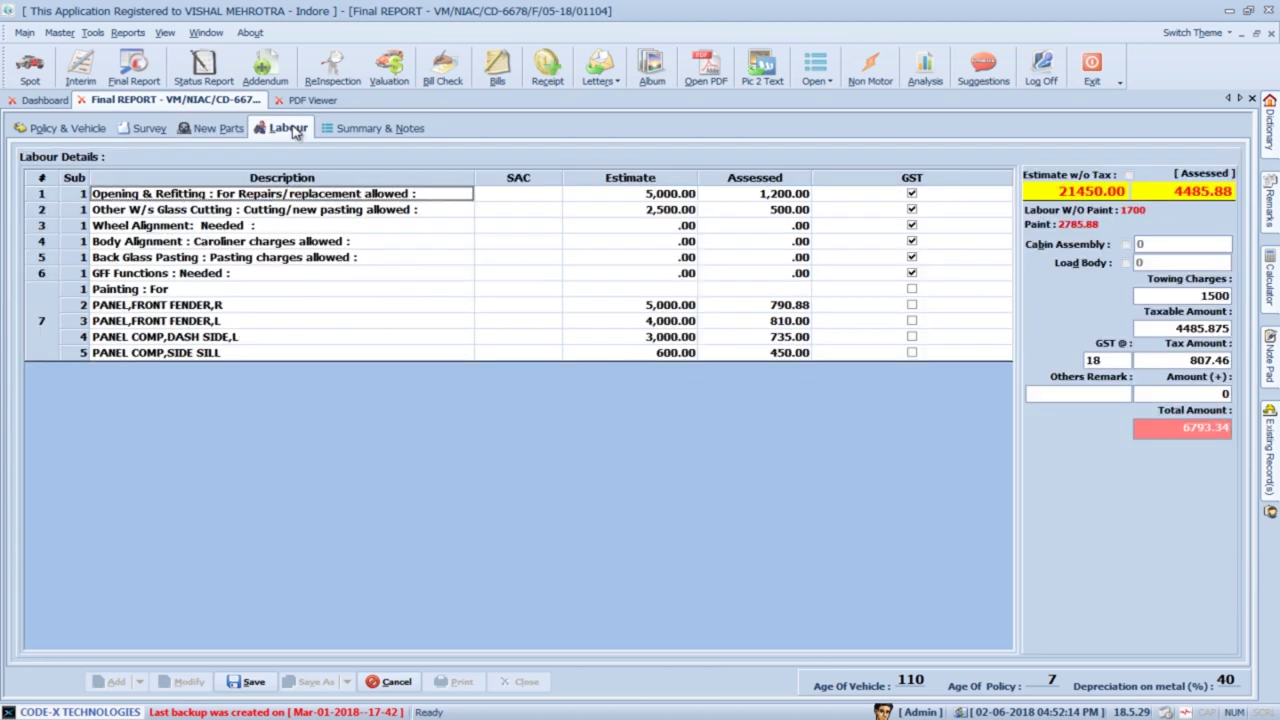
# Step: Tick GST on the front fender labour rows, then use Fill All to tick every row
pyautogui.moveTo(222, 274); pyautogui.dragTo(215, 352)
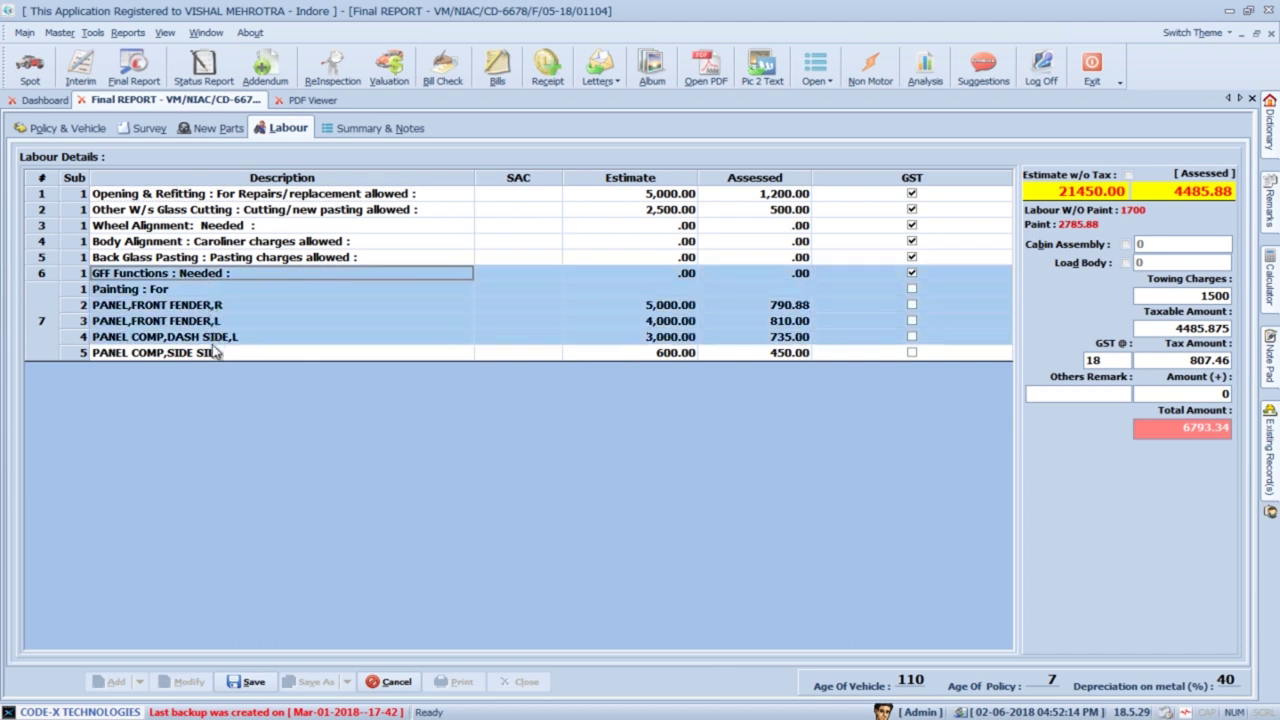
pyautogui.click(214, 294)
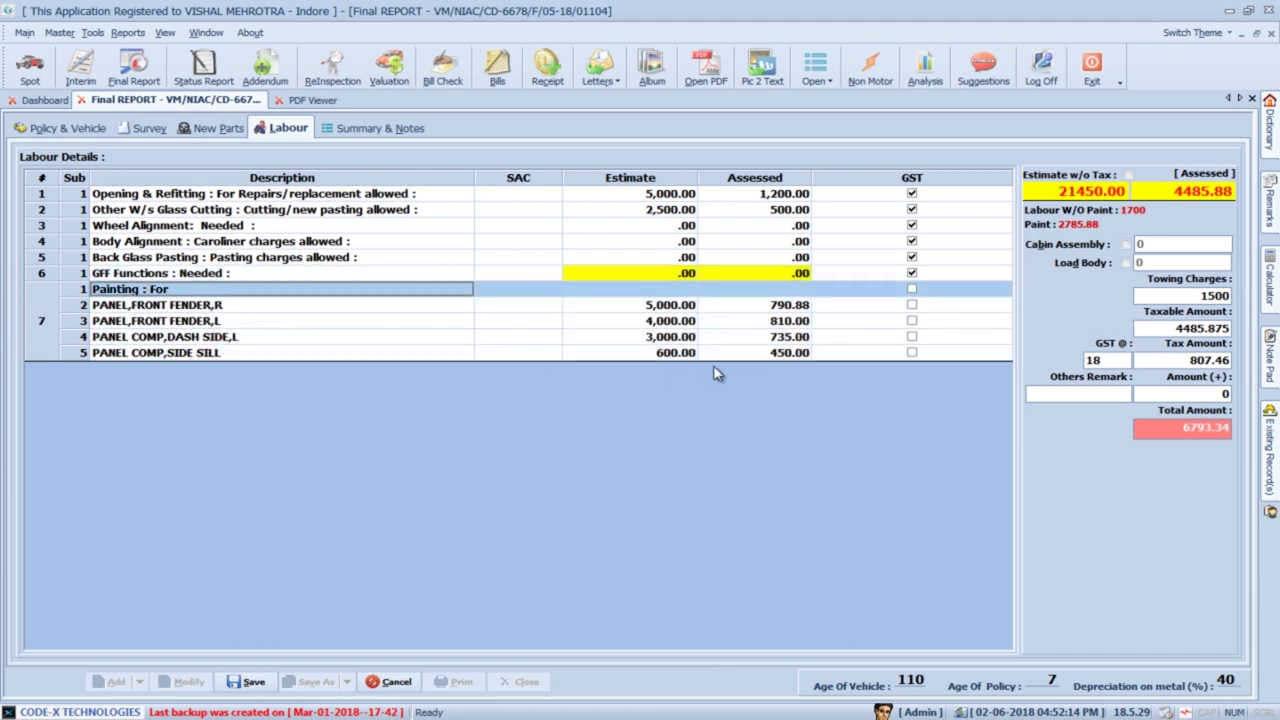
pyautogui.click(777, 308)
pyautogui.press('Down')
pyautogui.press('Down')
pyautogui.press('Down')
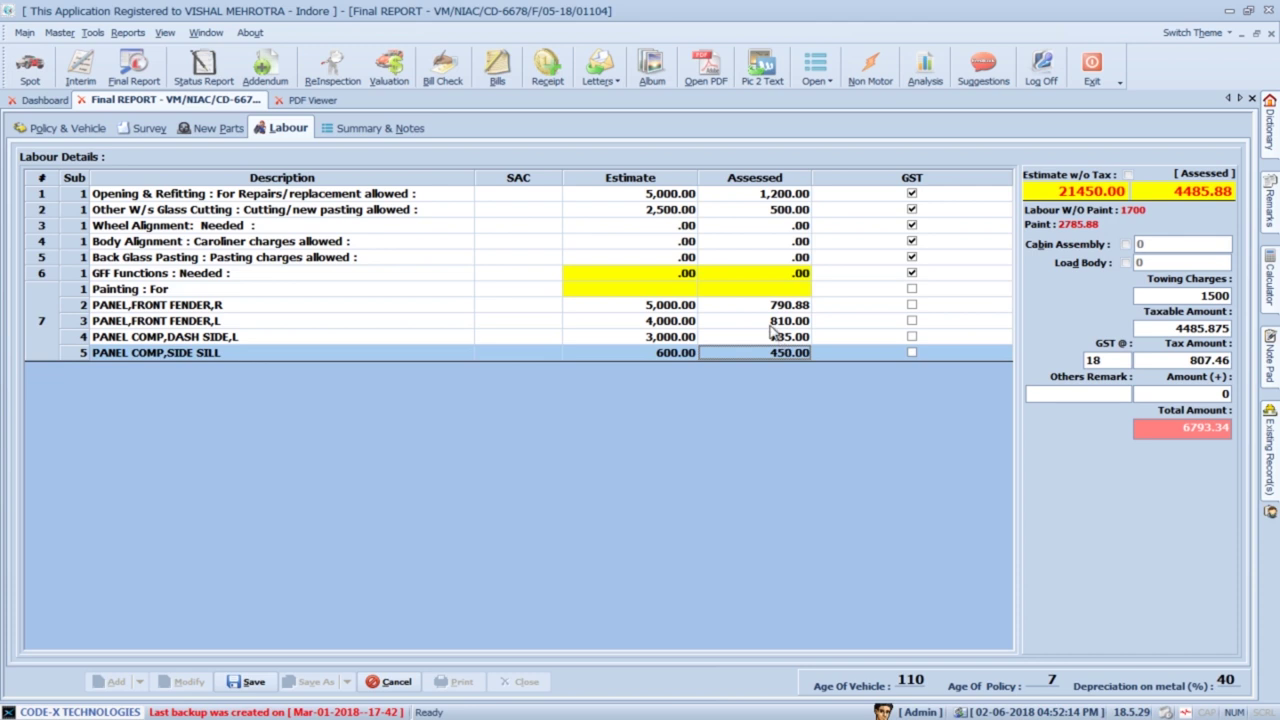
pyautogui.click(771, 325)
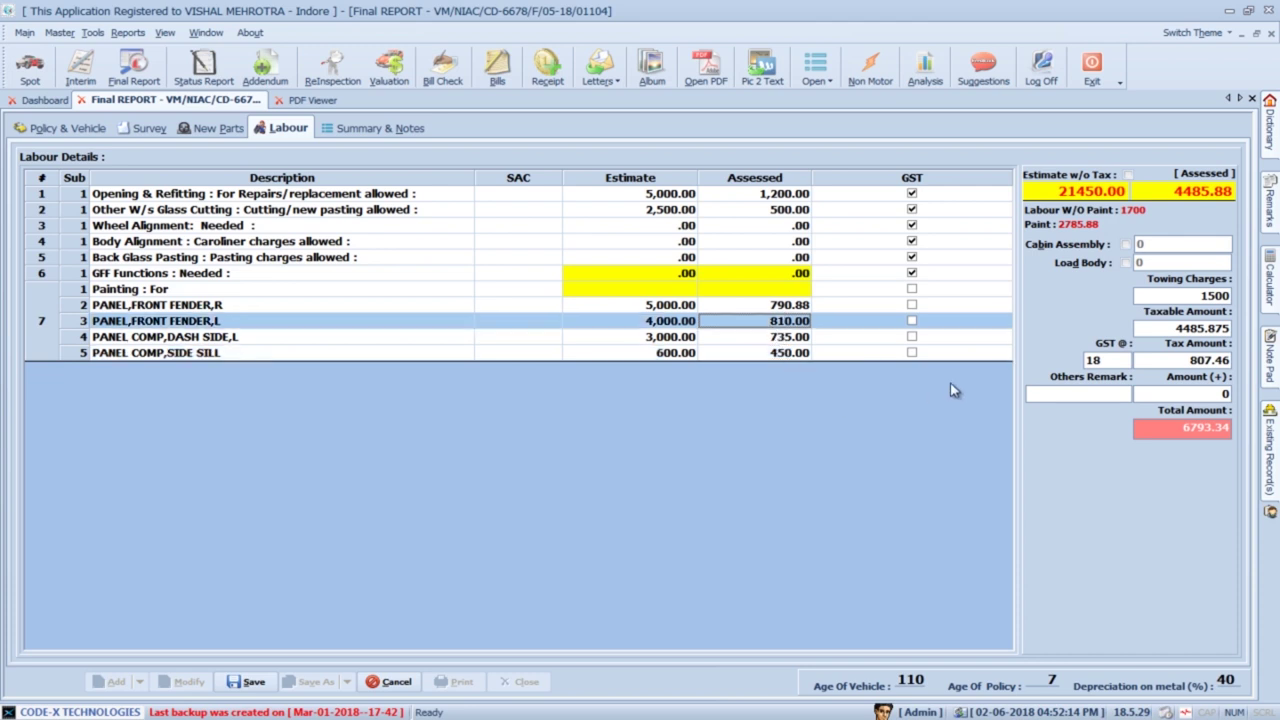
pyautogui.click(913, 311)
pyautogui.click(913, 309)
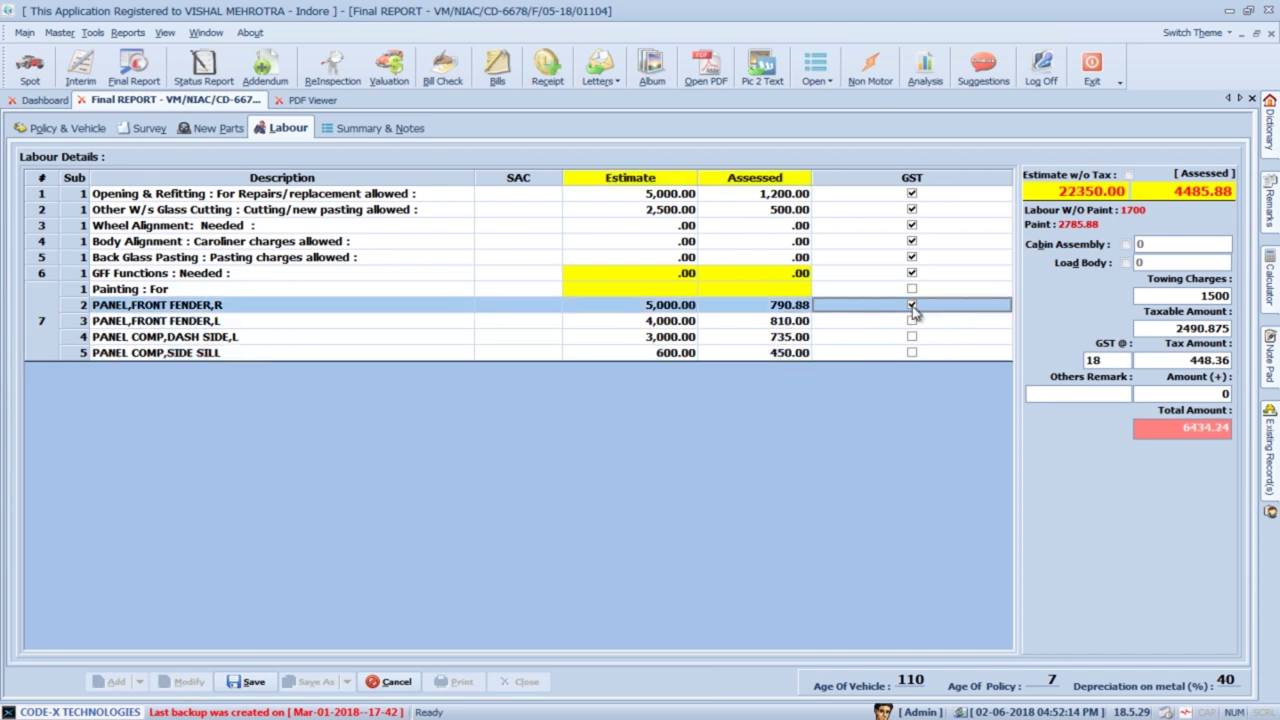
pyautogui.click(912, 321)
pyautogui.click(912, 321)
pyautogui.rightClick(898, 324)
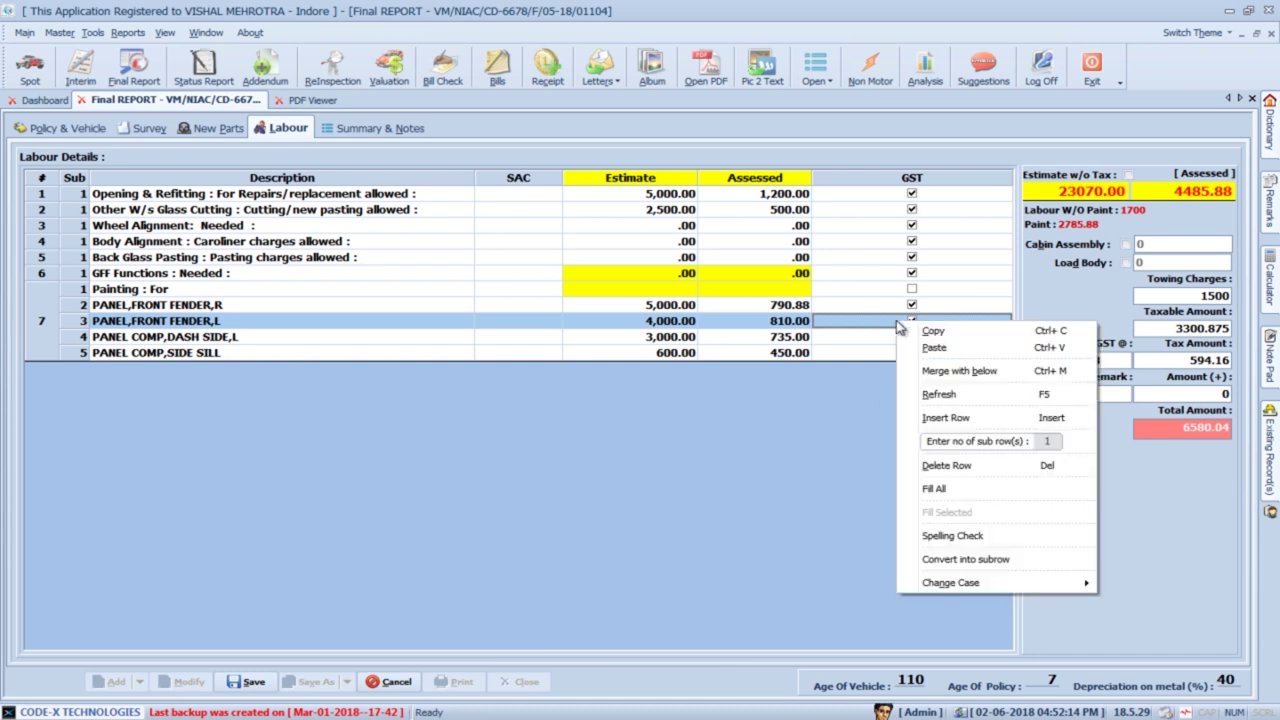
pyautogui.click(922, 484)
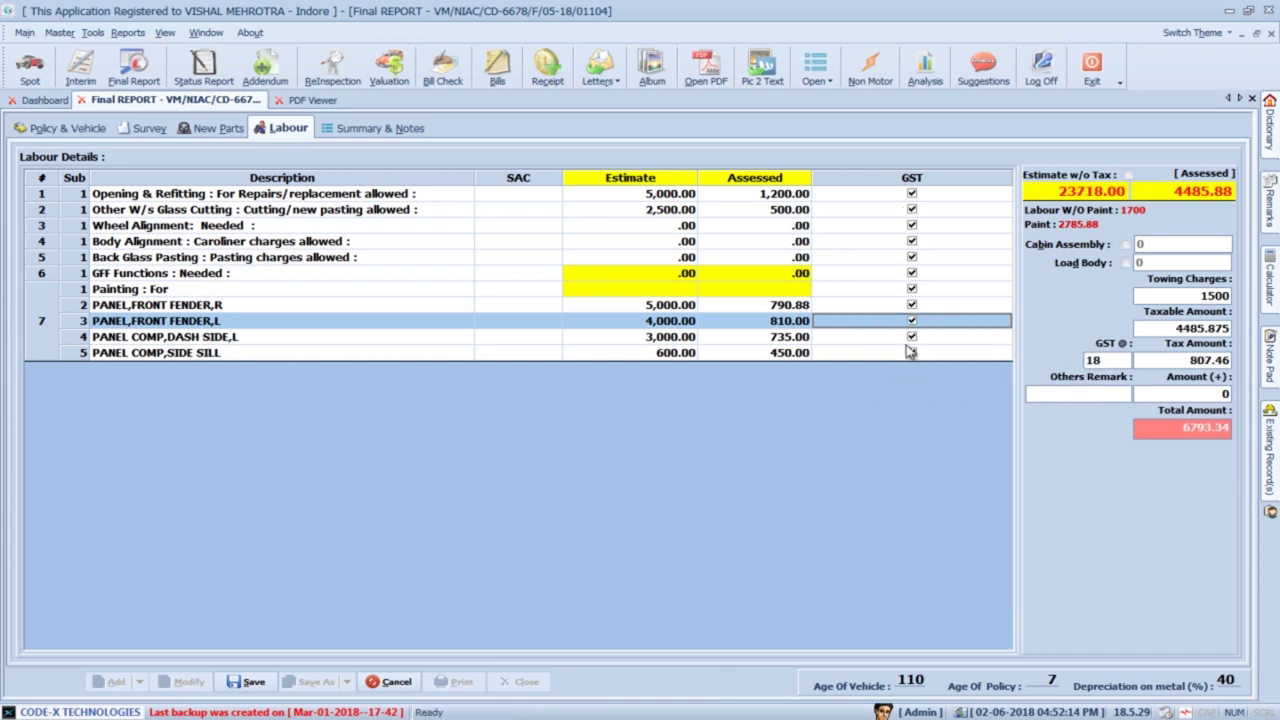
# Step: Check the towing, taxable amount, tax 807.46 and total labour amount 6793.34
pyautogui.click(1203, 295)
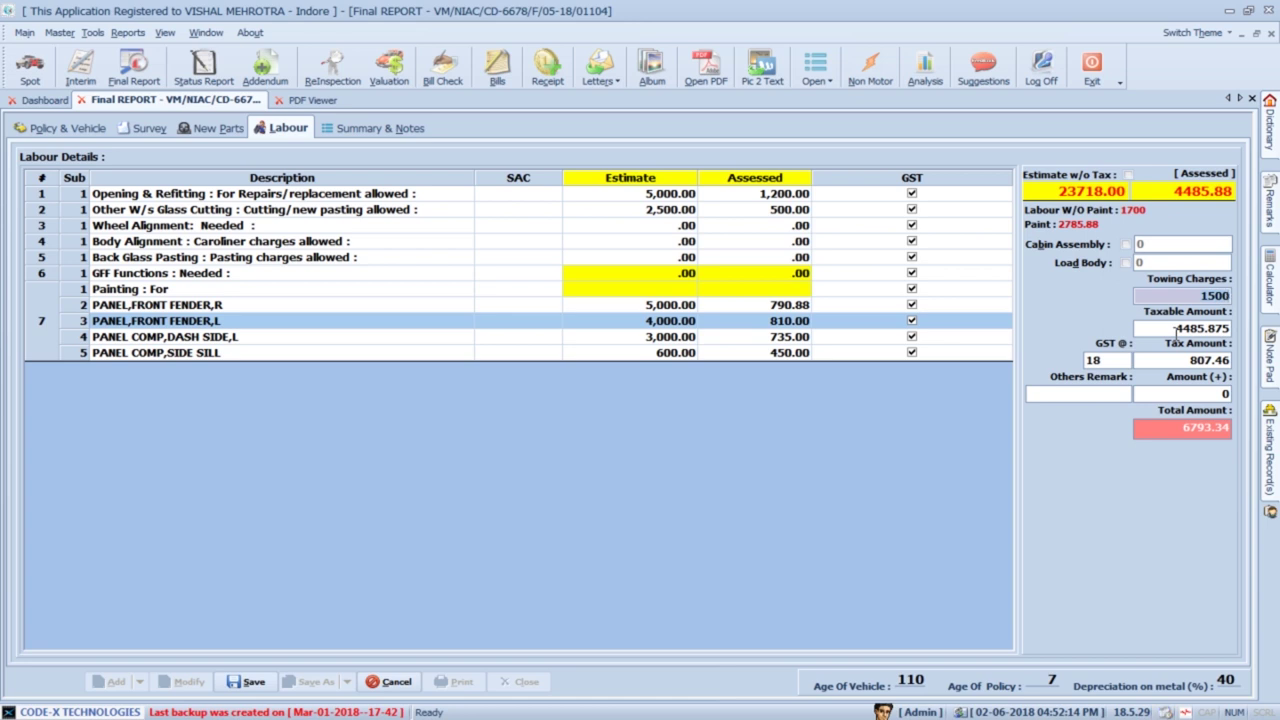
pyautogui.click(1177, 331)
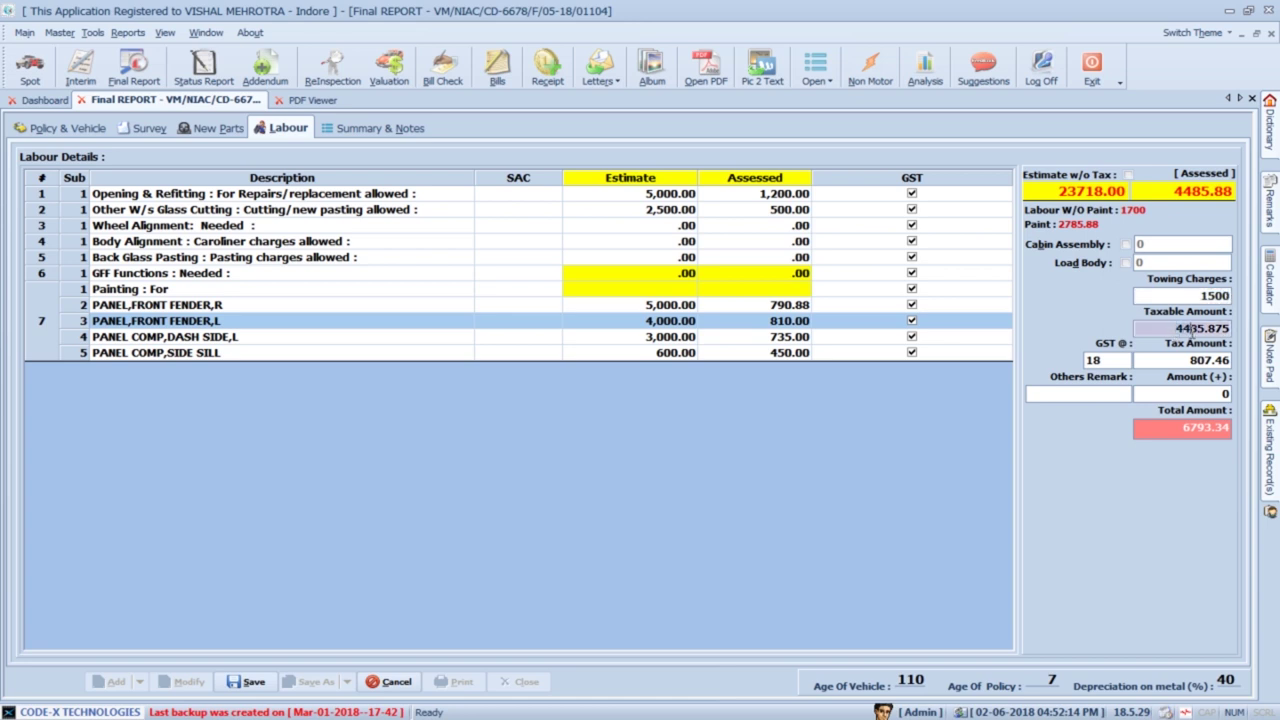
pyautogui.click(1187, 360)
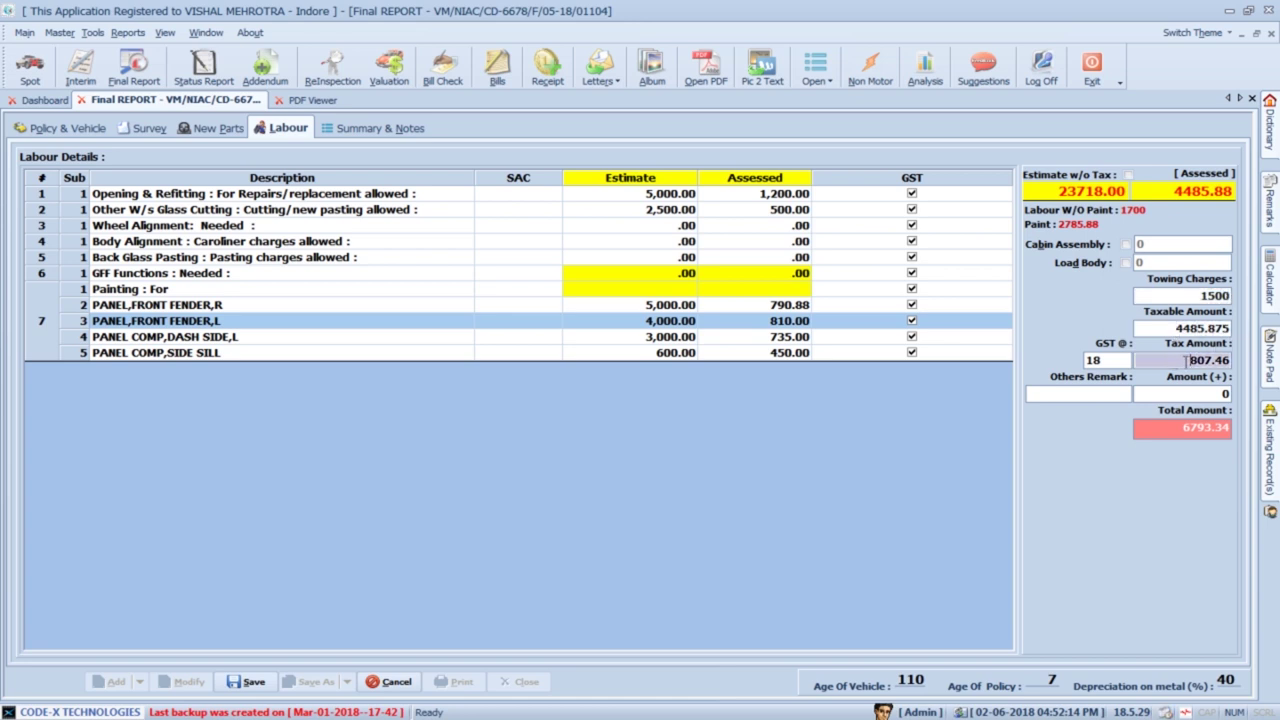
pyautogui.click(1187, 428)
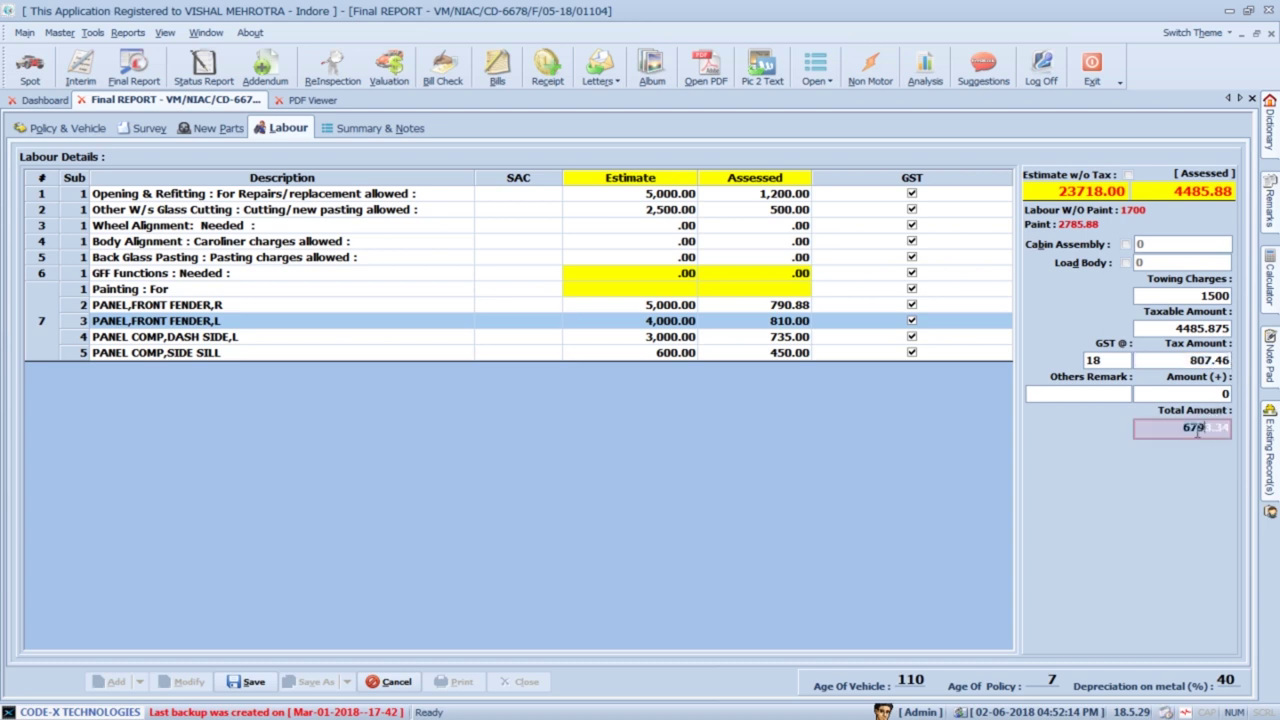
pyautogui.click(418, 135)
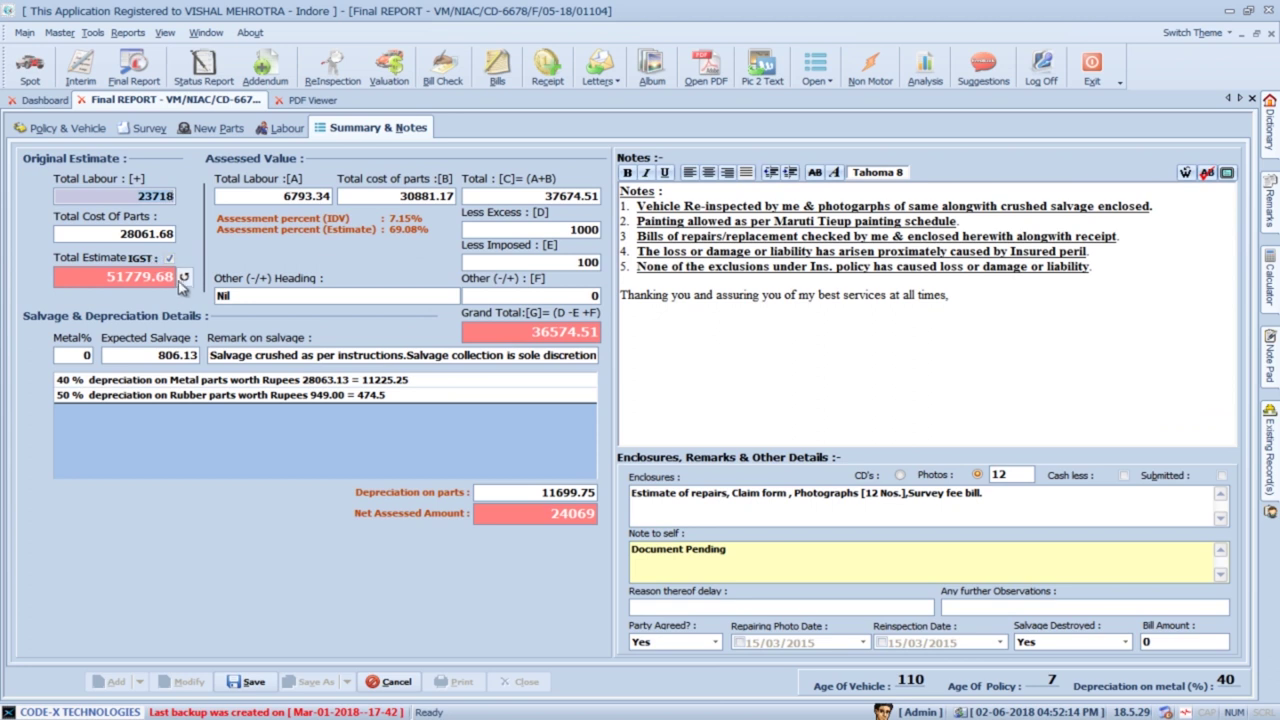
# Step: Refresh Total Estimate to 53670.54, review deductions, metal percentage and salvage, then save the report
pyautogui.click(184, 279)
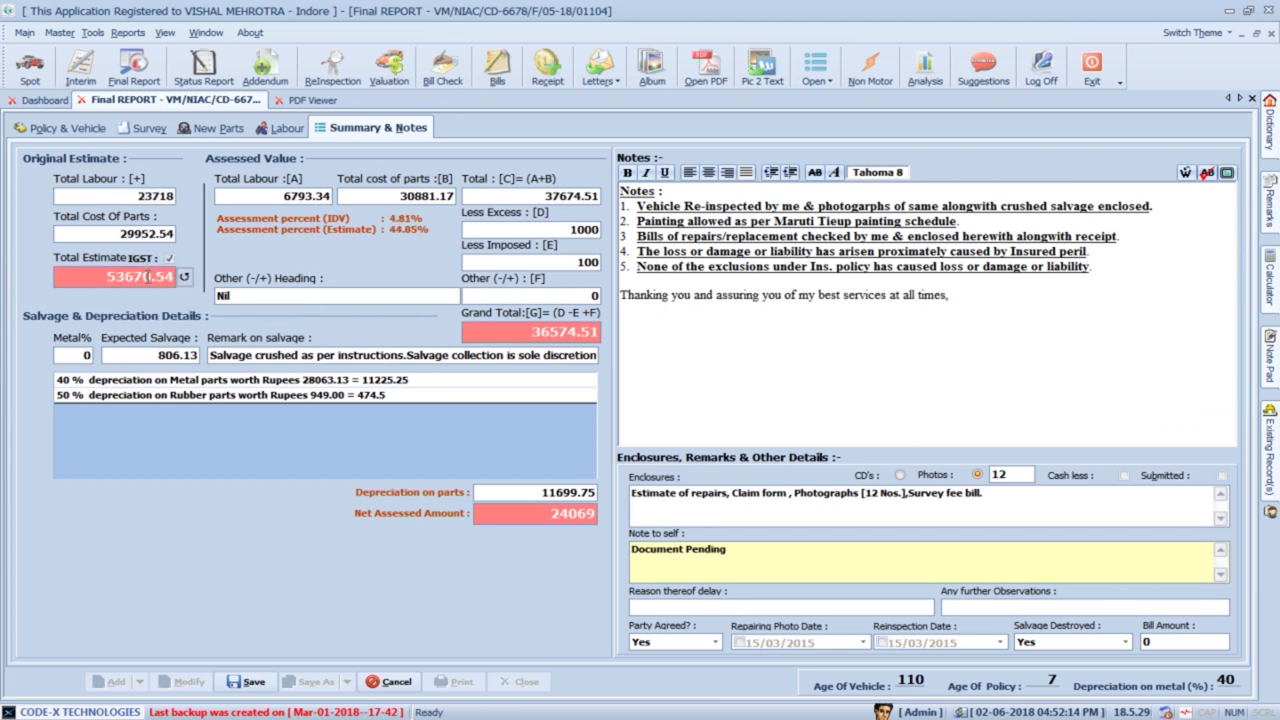
pyautogui.click(293, 197)
pyautogui.click(406, 198)
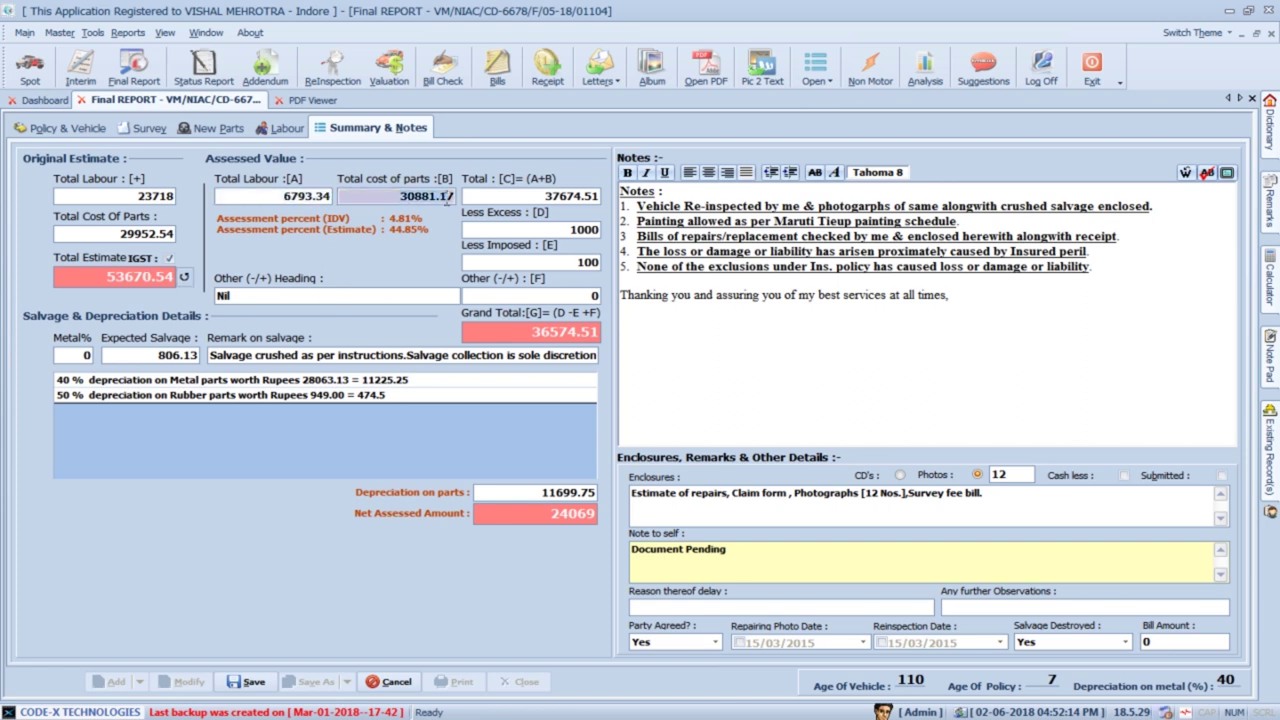
pyautogui.click(531, 232)
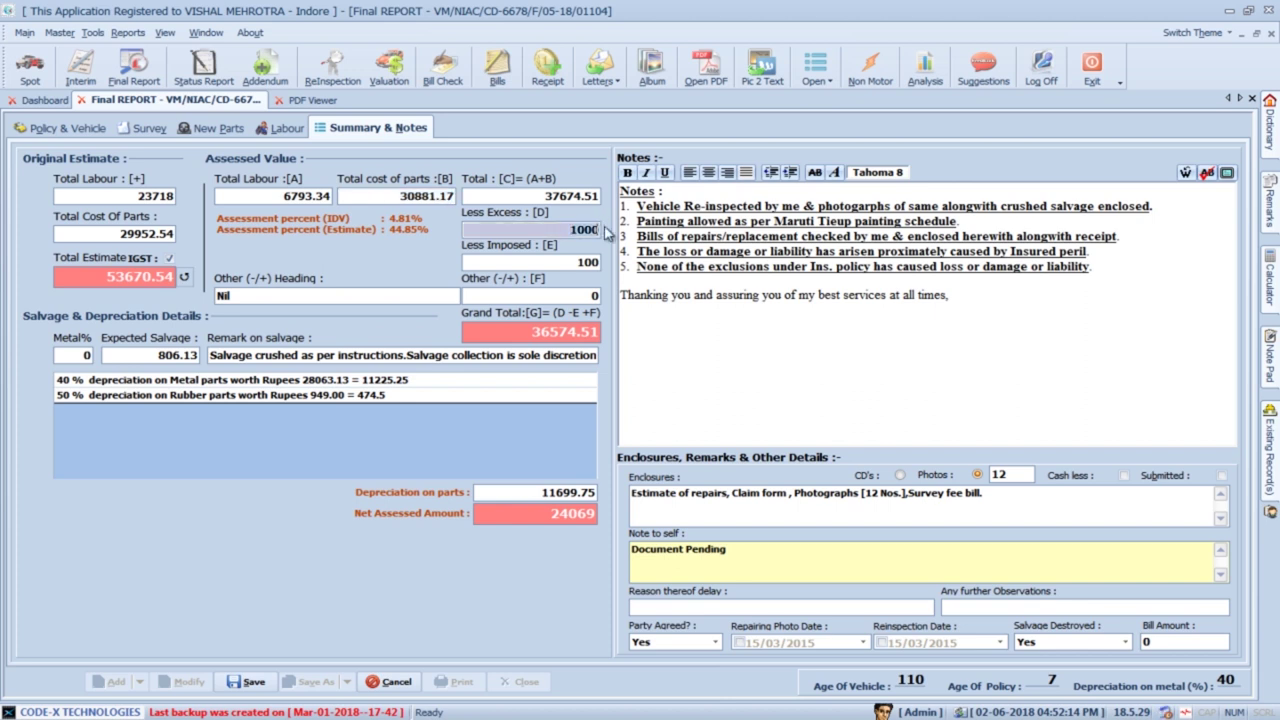
pyautogui.click(567, 263)
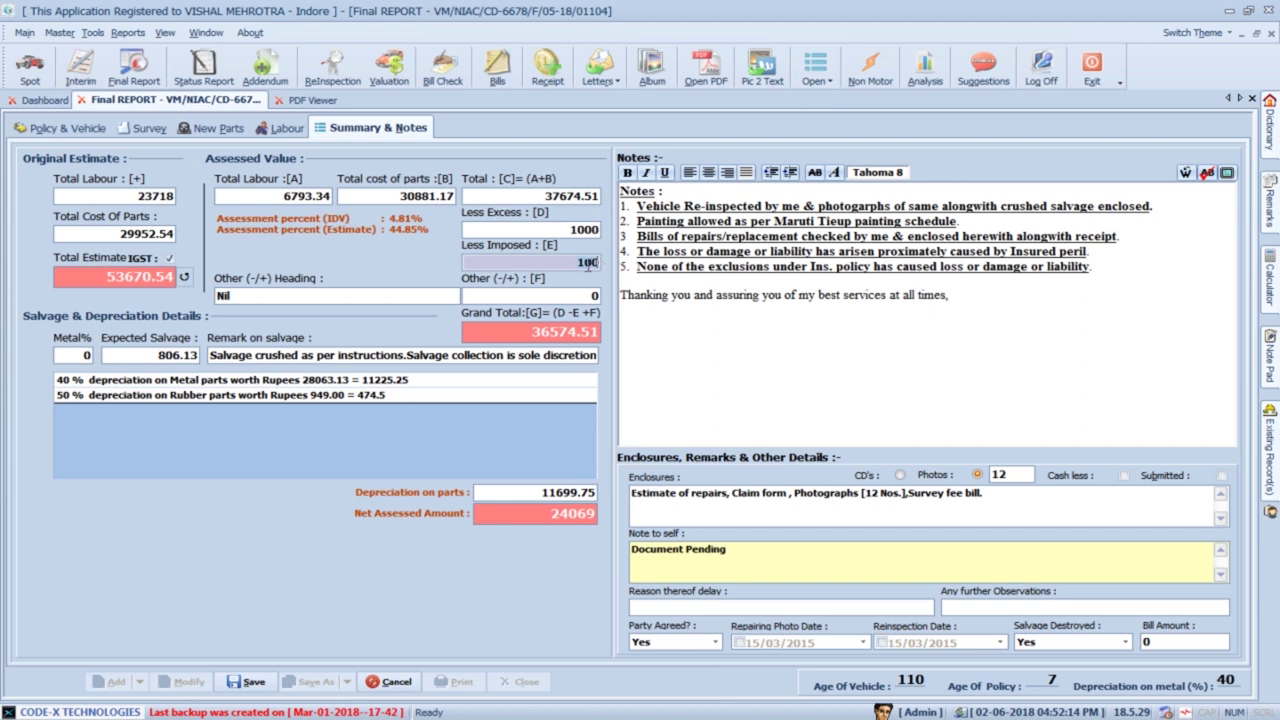
pyautogui.click(71, 356)
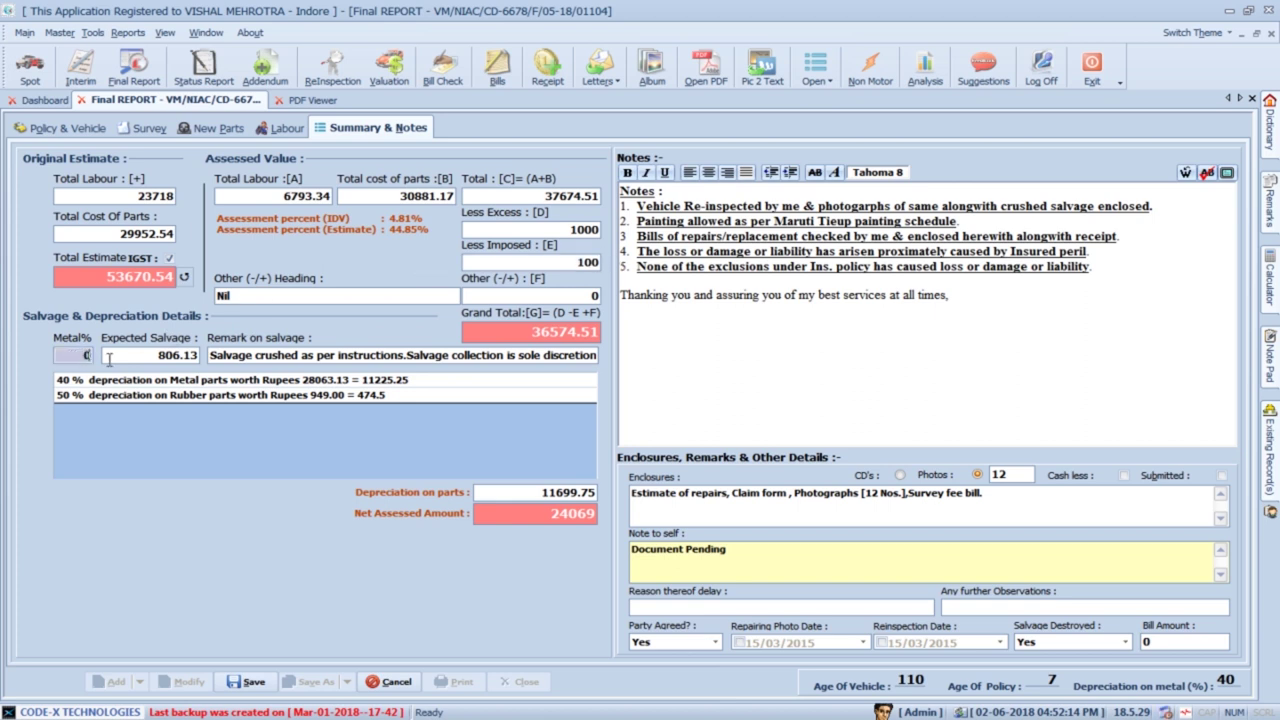
pyautogui.click(163, 358)
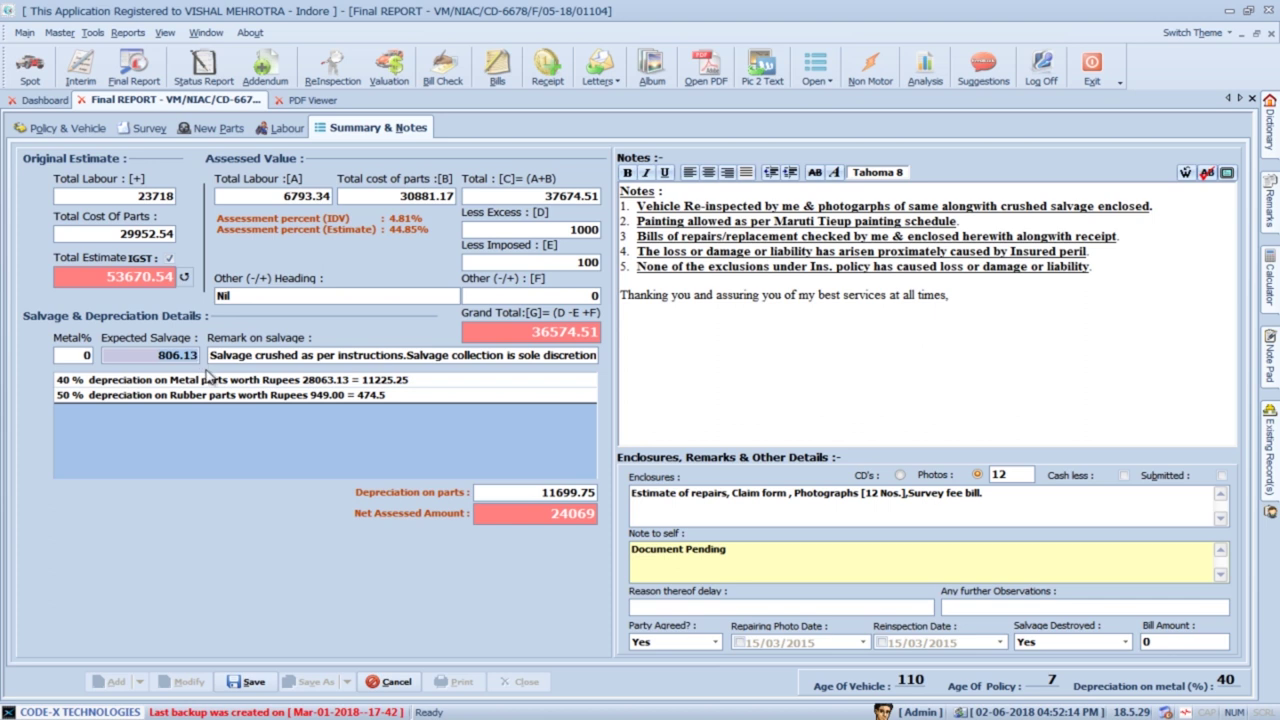
pyautogui.click(256, 681)
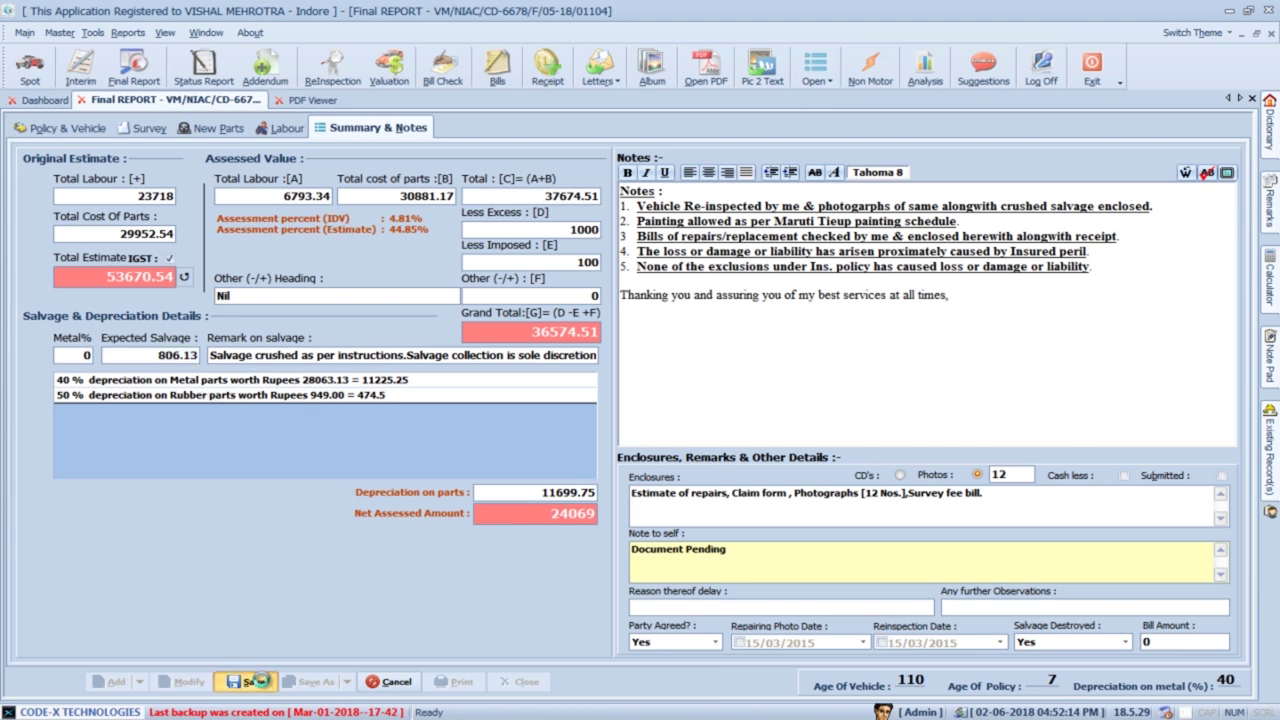
pyautogui.click(728, 427)
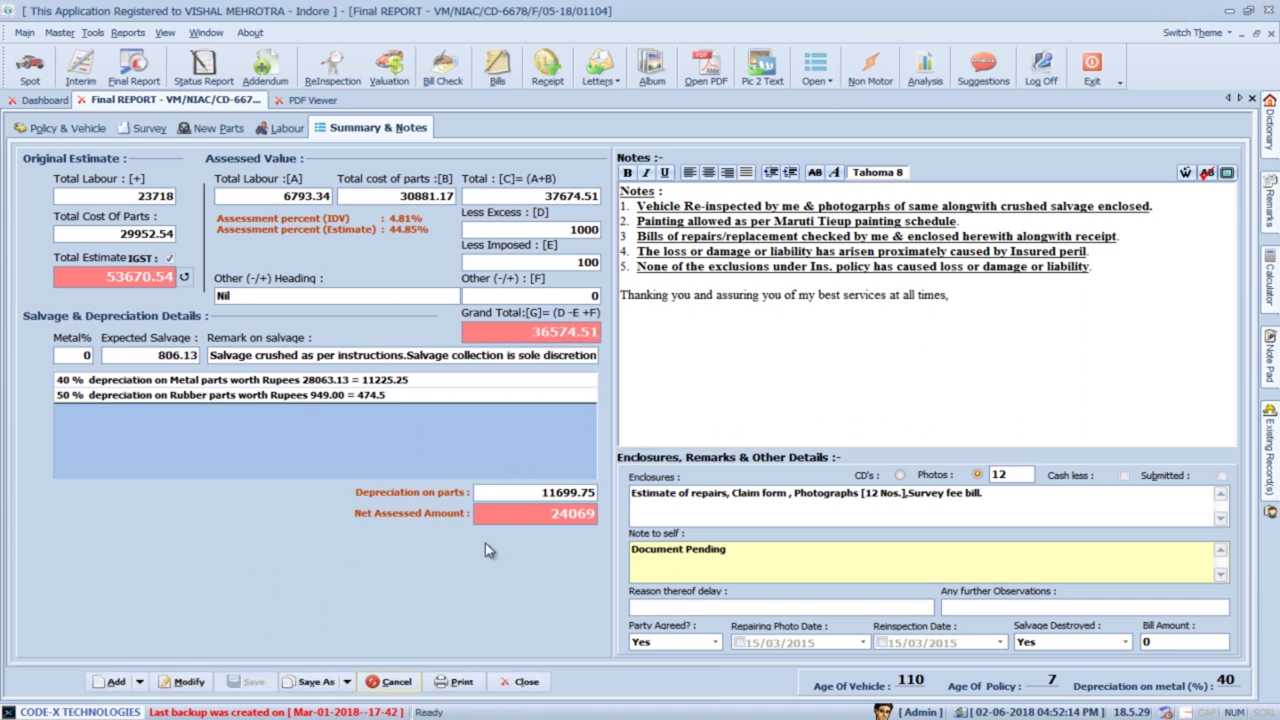
# Step: Print the report in Format 5 with all four validations, including Driving License, ticked
pyautogui.click(456, 681)
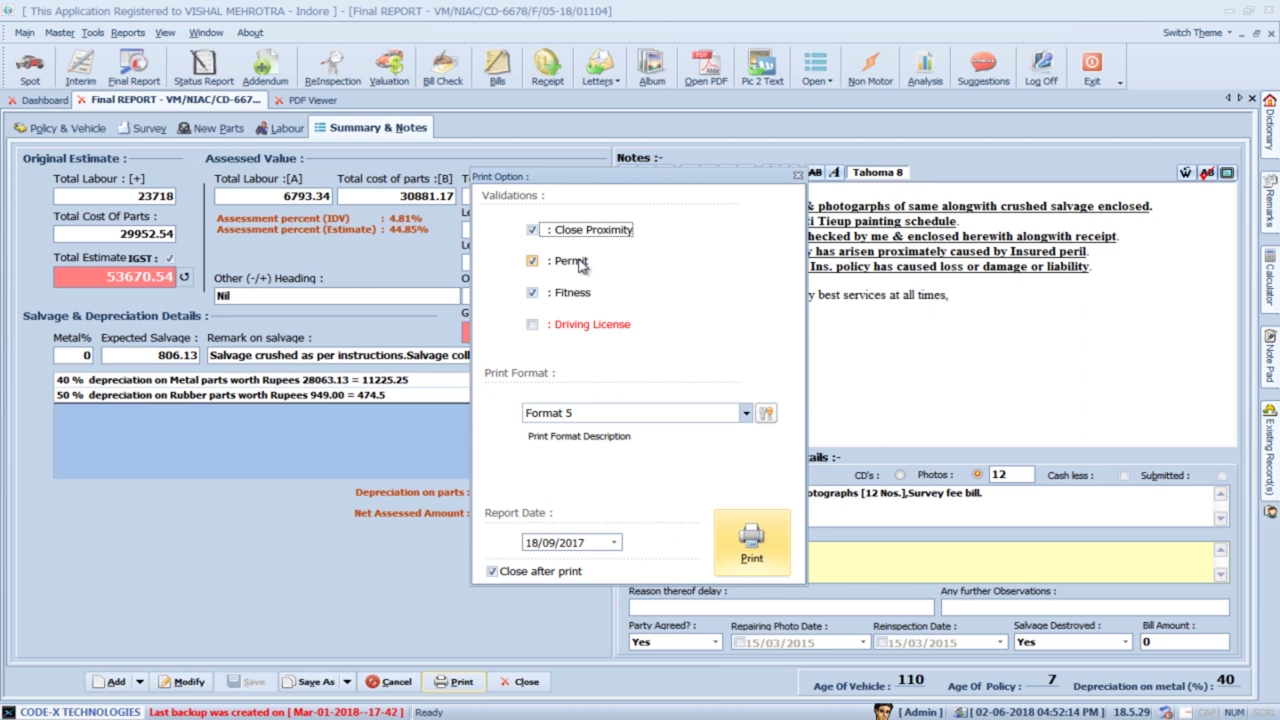
pyautogui.click(548, 326)
pyautogui.click(532, 326)
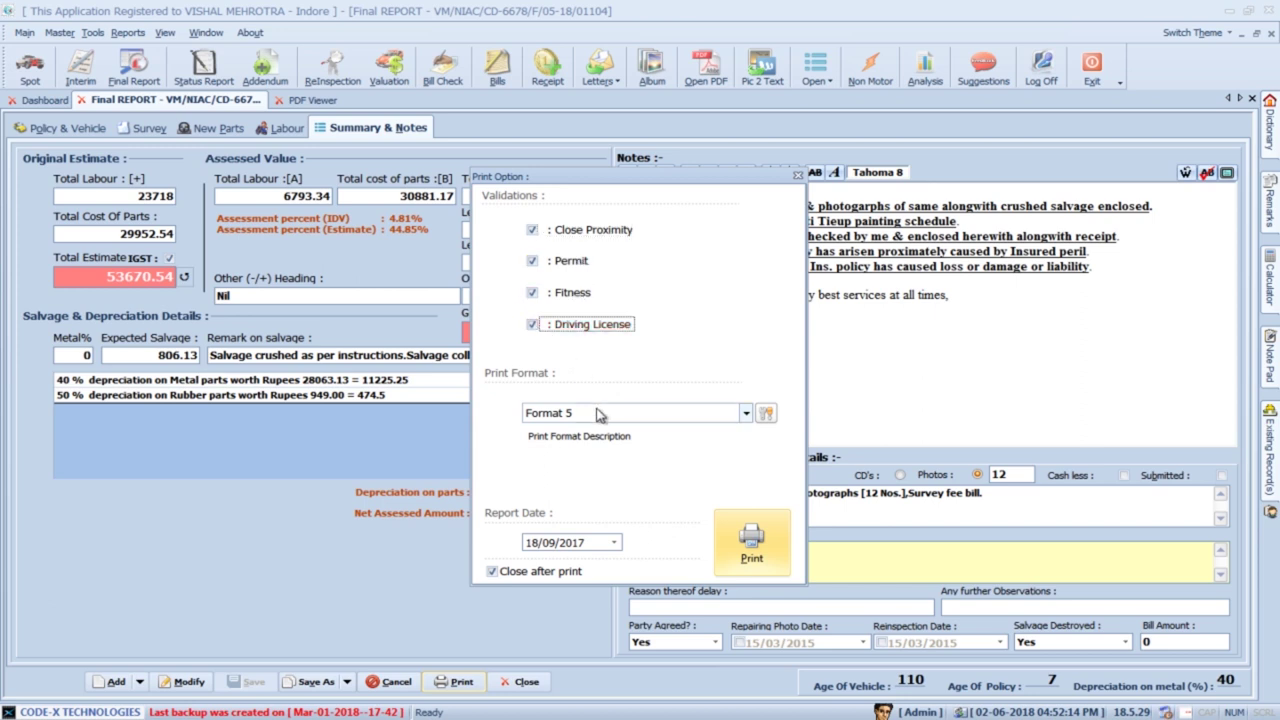
pyautogui.click(750, 536)
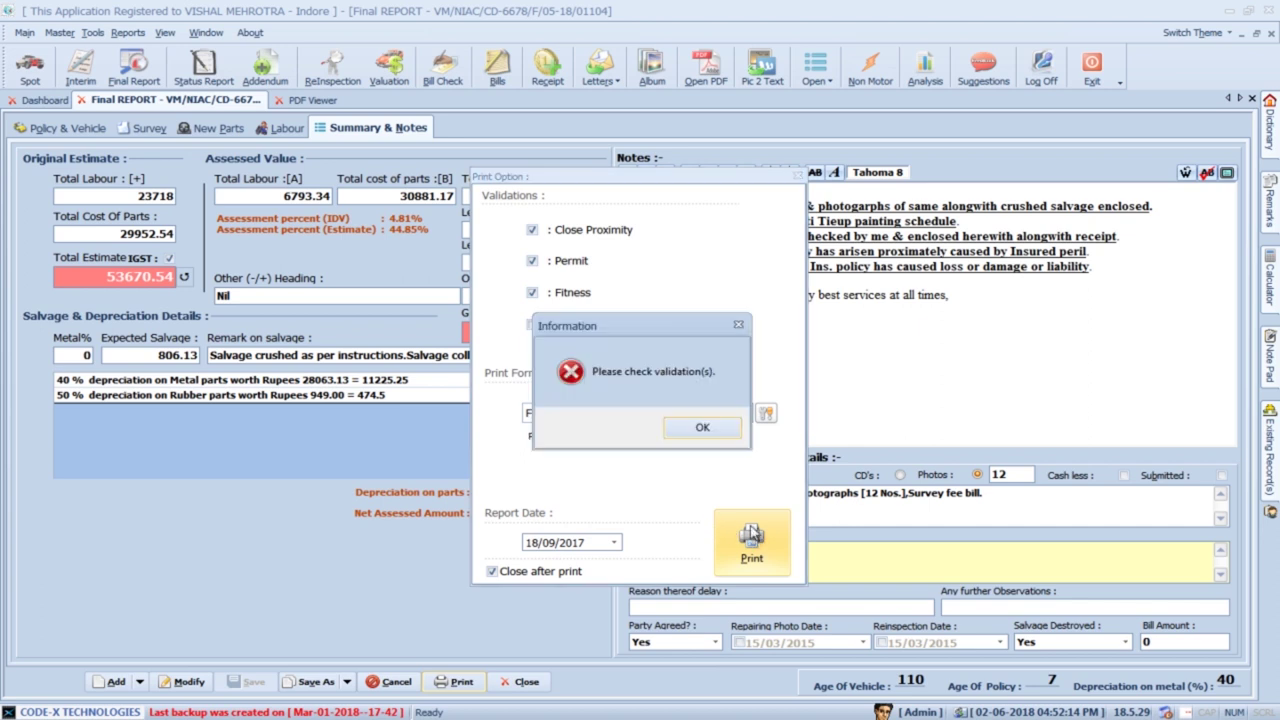
pyautogui.click(684, 427)
pyautogui.click(556, 327)
pyautogui.click(634, 414)
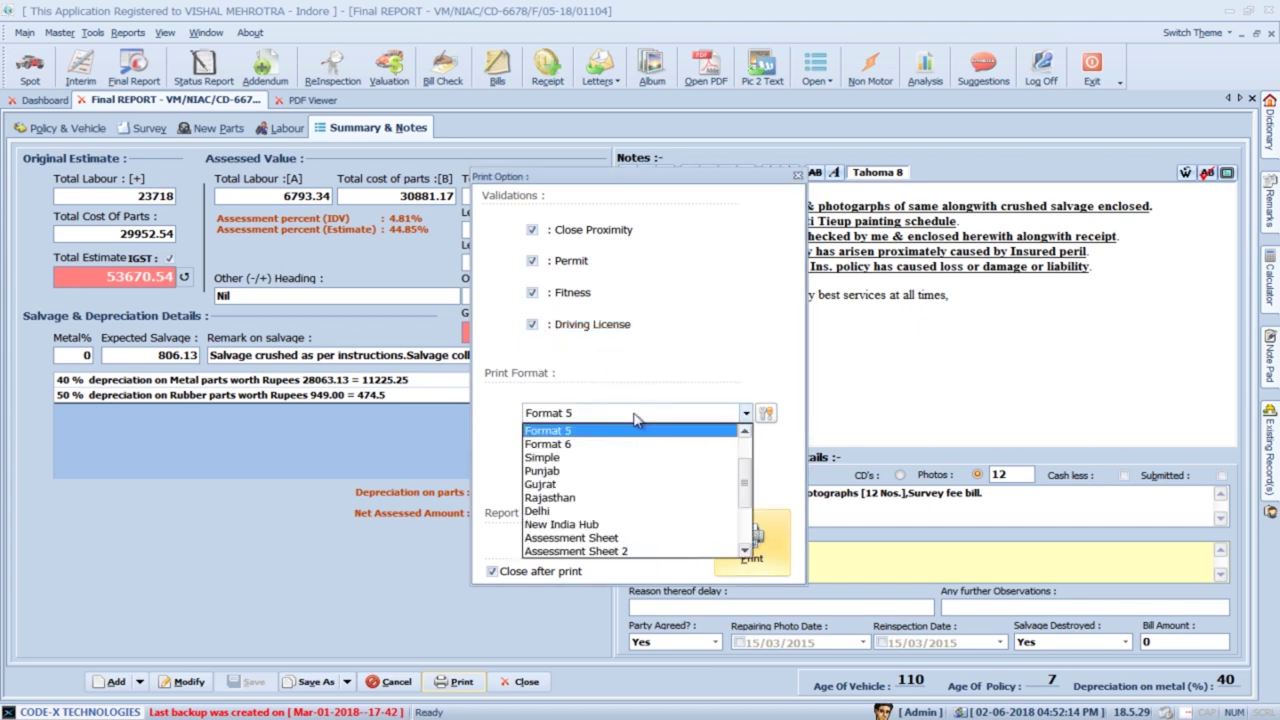
pyautogui.moveTo(744, 491); pyautogui.dragTo(742, 455)
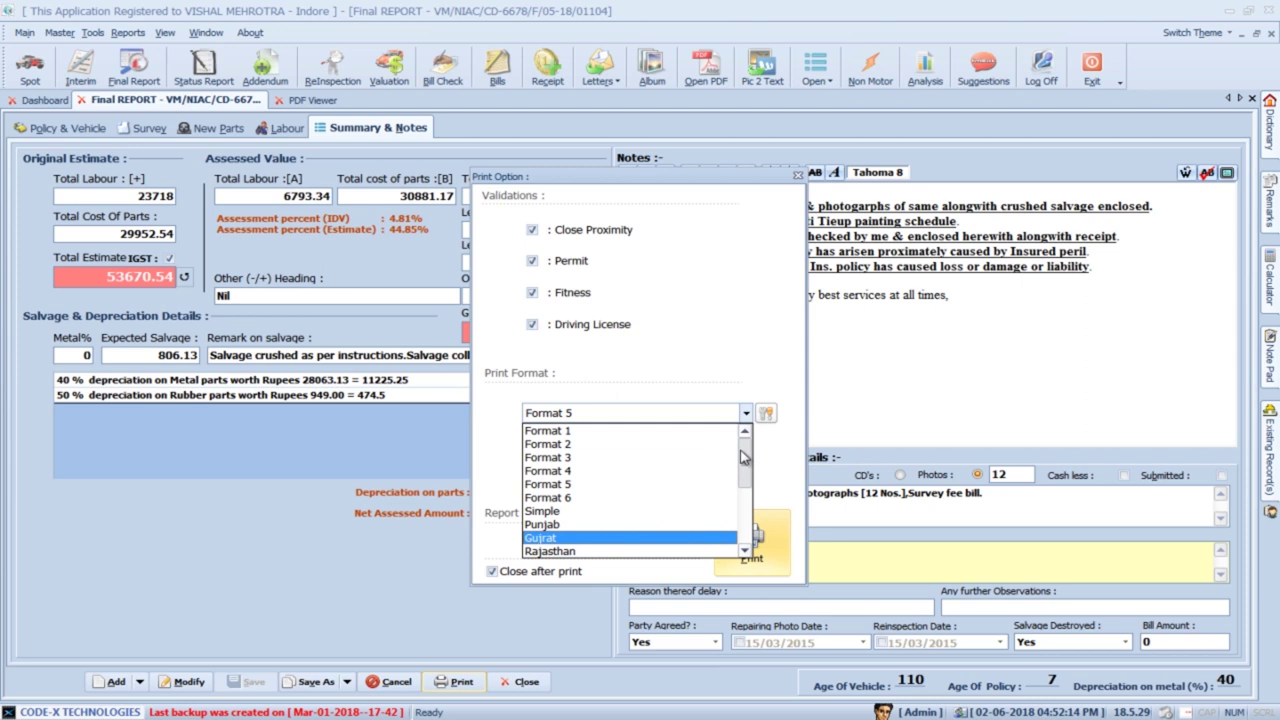
pyautogui.click(576, 485)
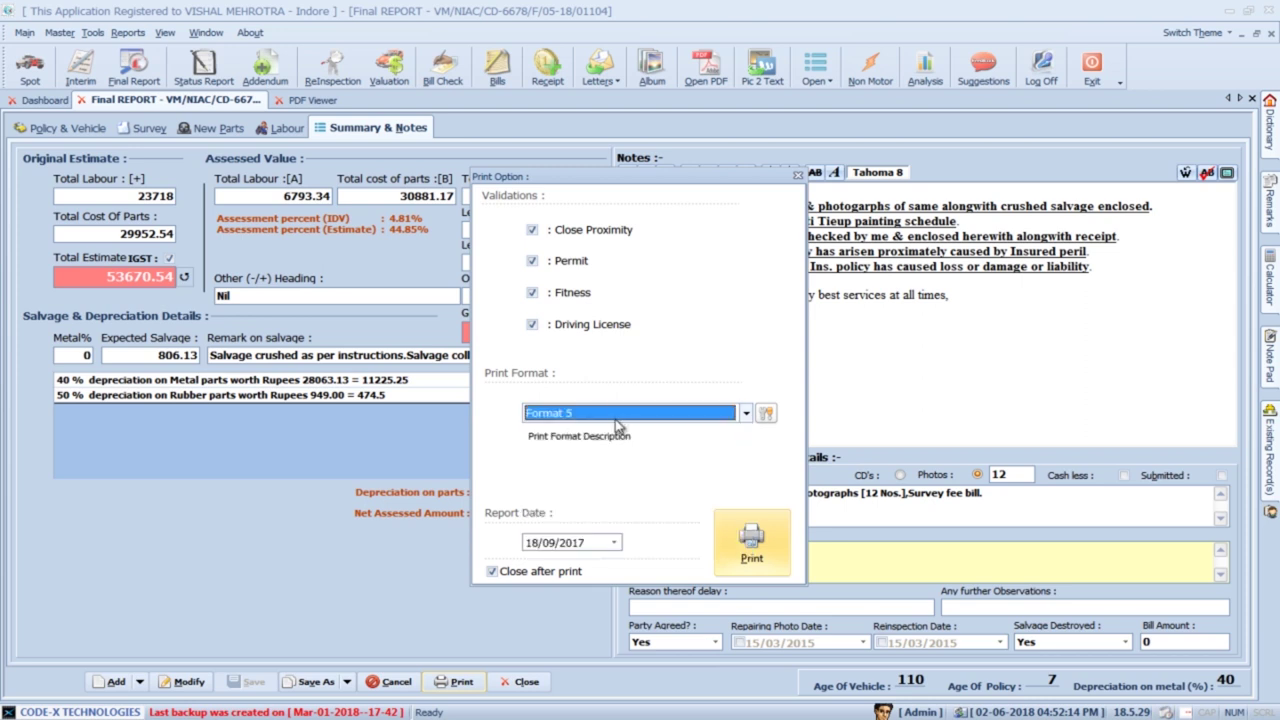
pyautogui.click(730, 524)
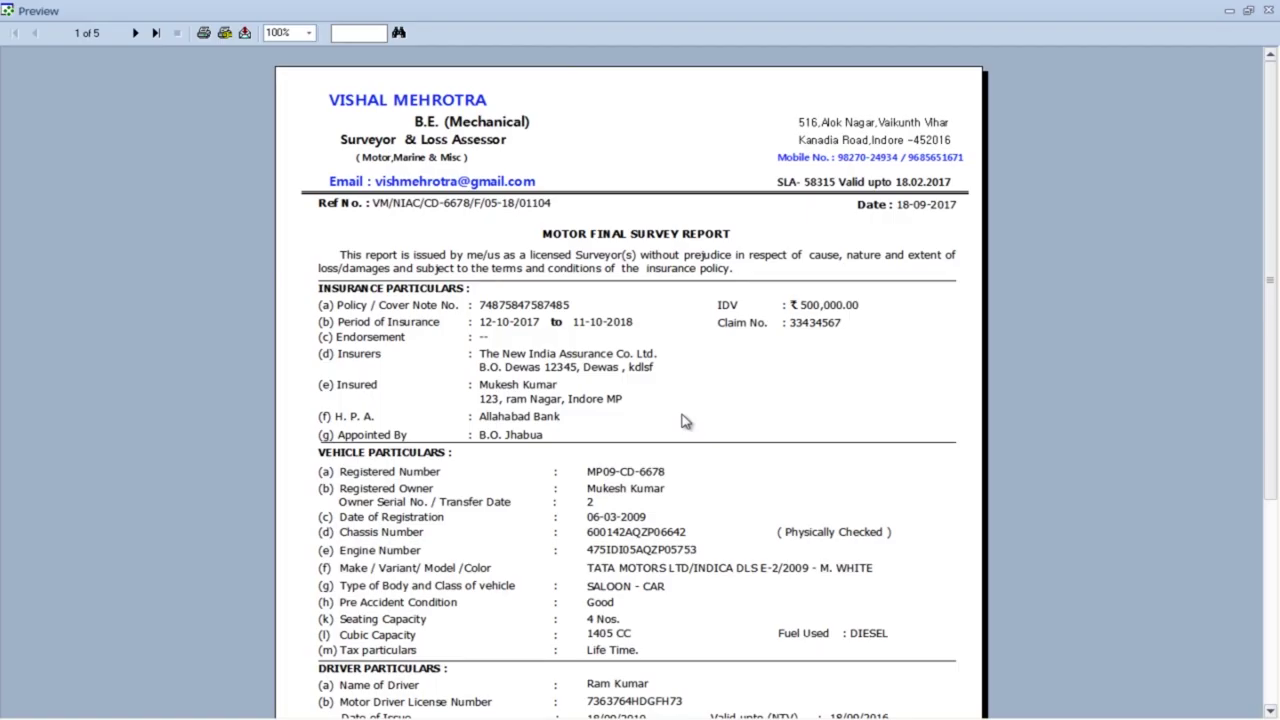
# Step: Scroll the preview to the Summary of Assessment showing net ₹24,069.00, then close it
pyautogui.scroll(-15, 683, 420)
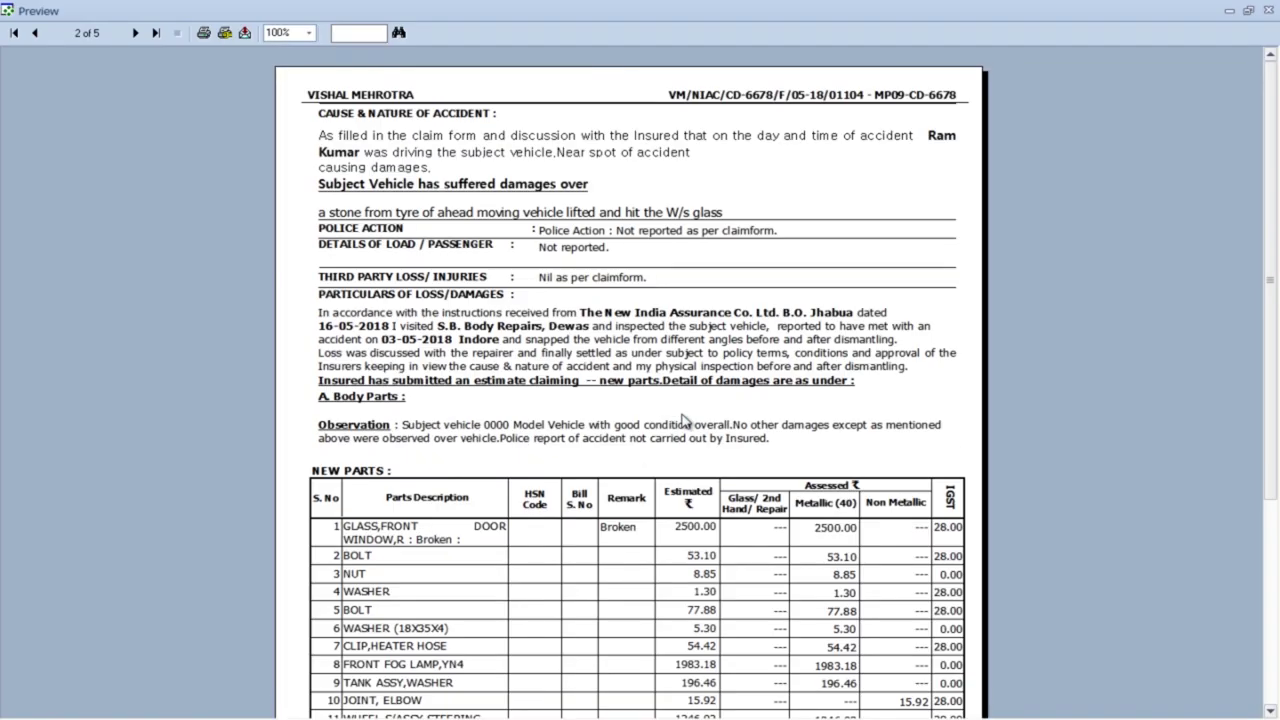
pyautogui.scroll(-15, 684, 420)
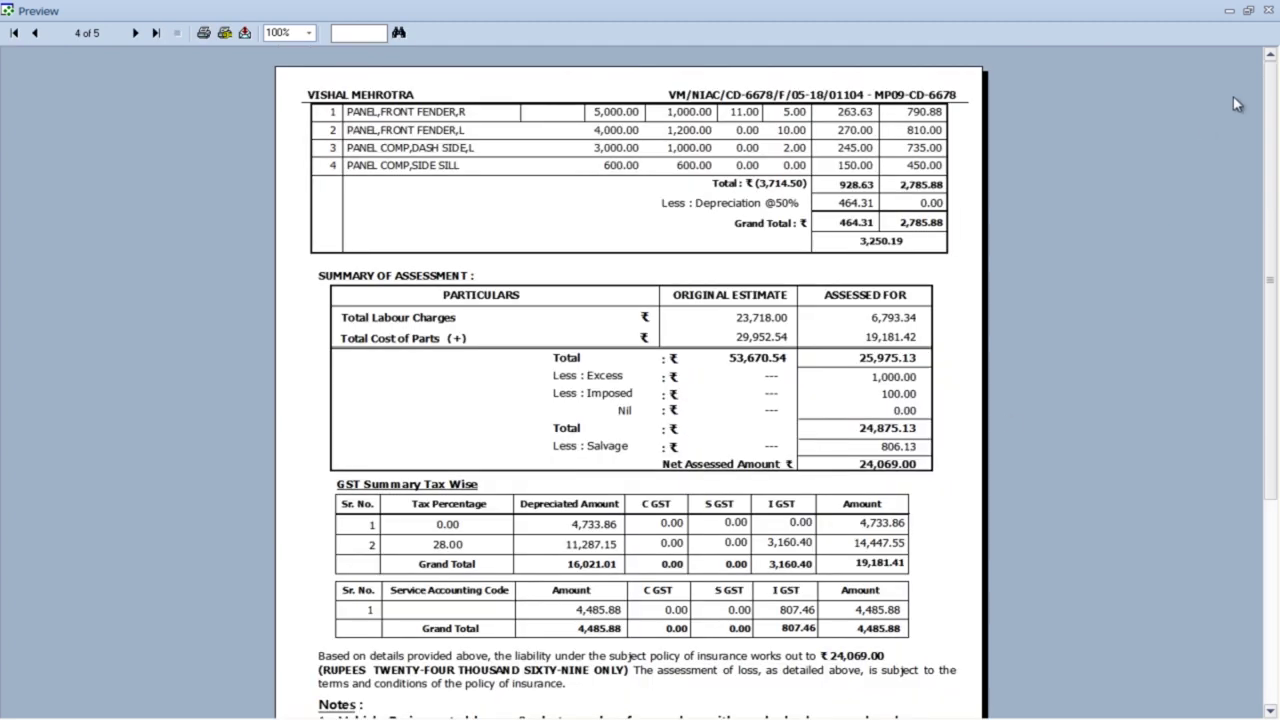
pyautogui.click(1269, 10)
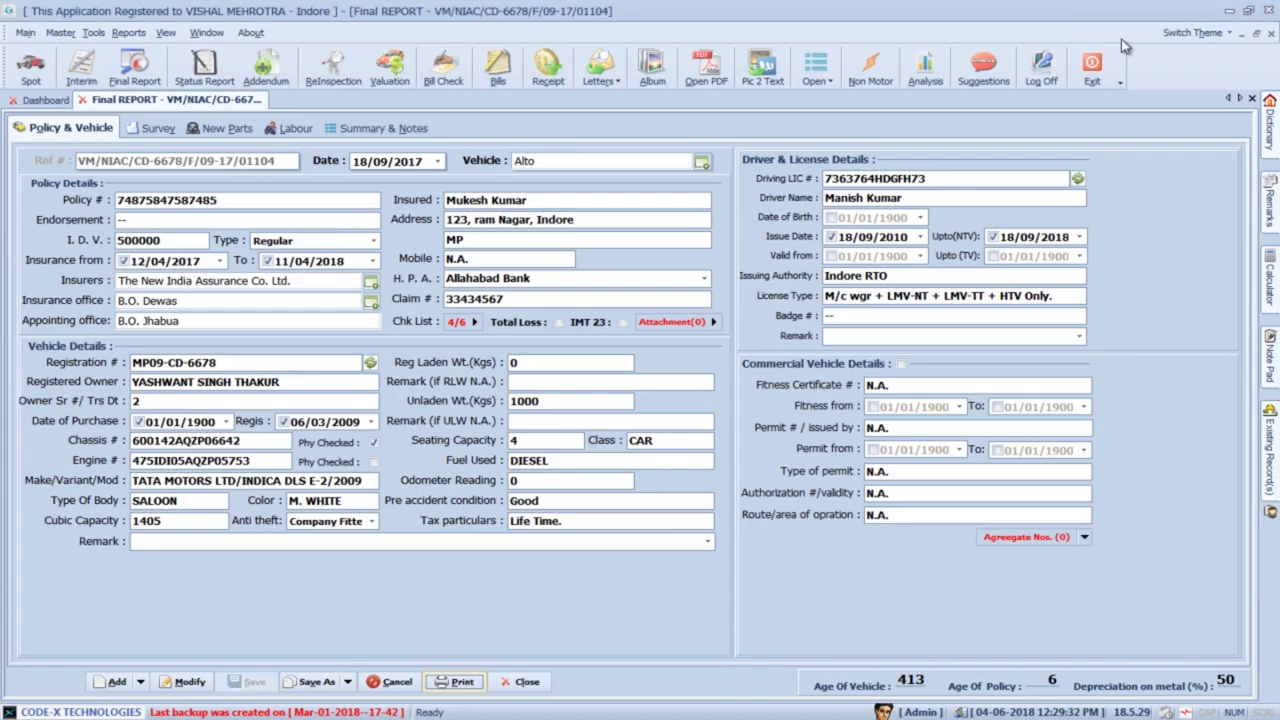
# Step: Open Album Creation for the survey record and load 1.jpg–11.jpg from Photos\00025
pyautogui.click(652, 72)
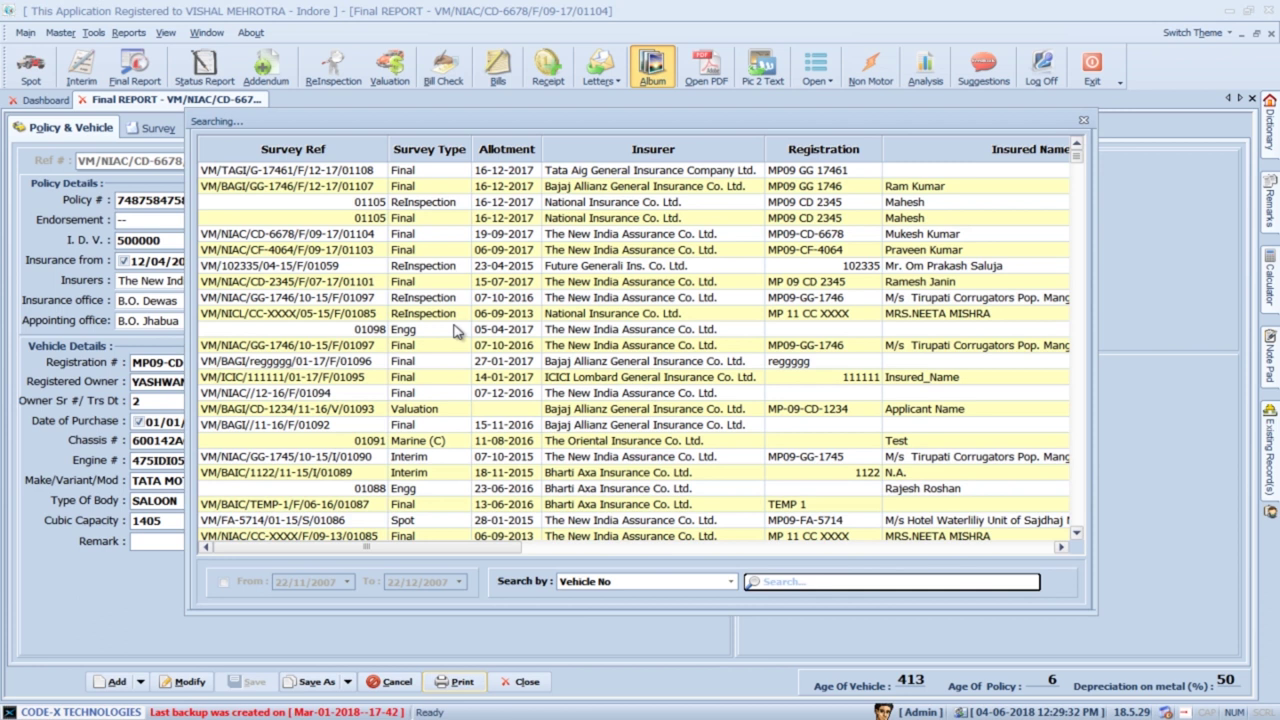
pyautogui.doubleClick(426, 346)
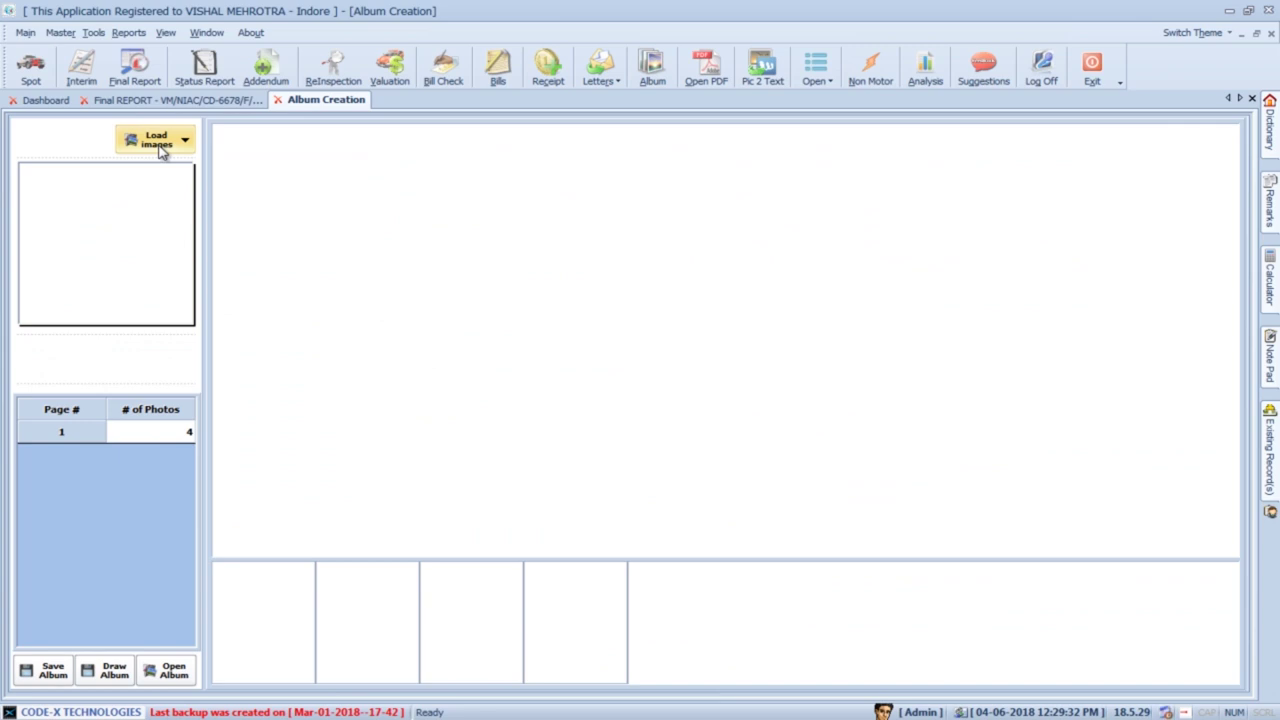
pyautogui.click(158, 145)
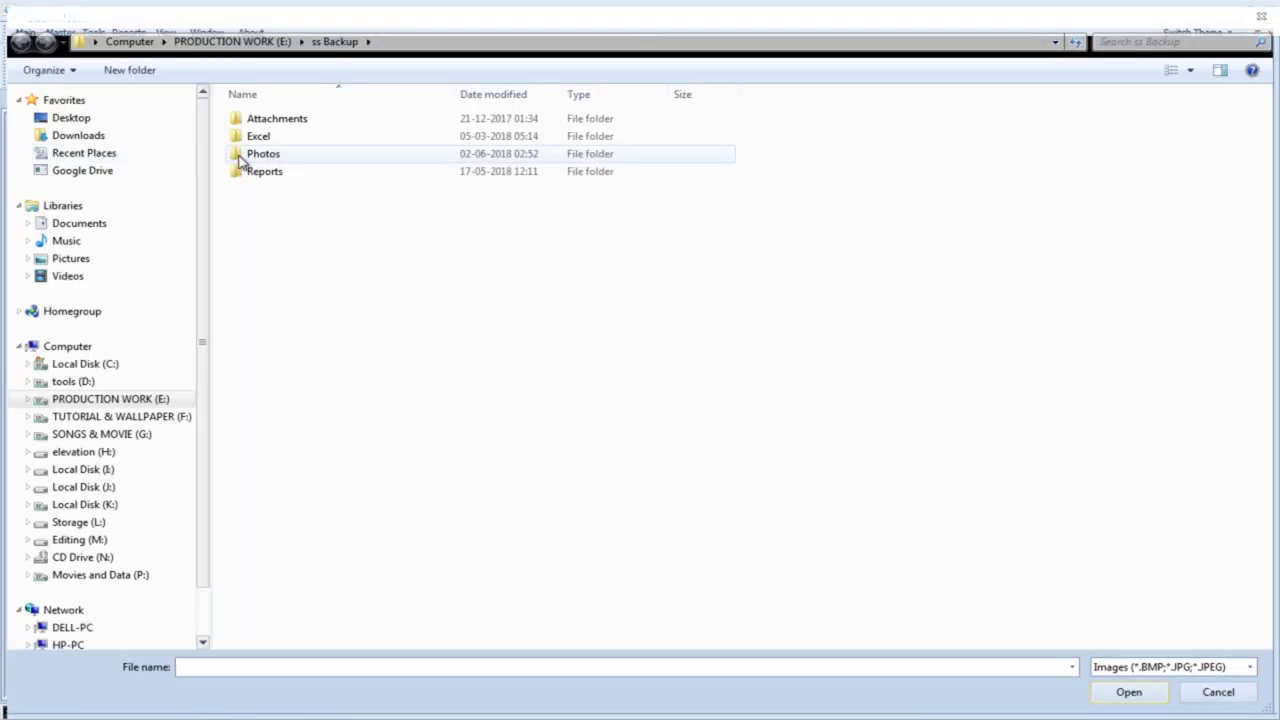
pyautogui.doubleClick(240, 158)
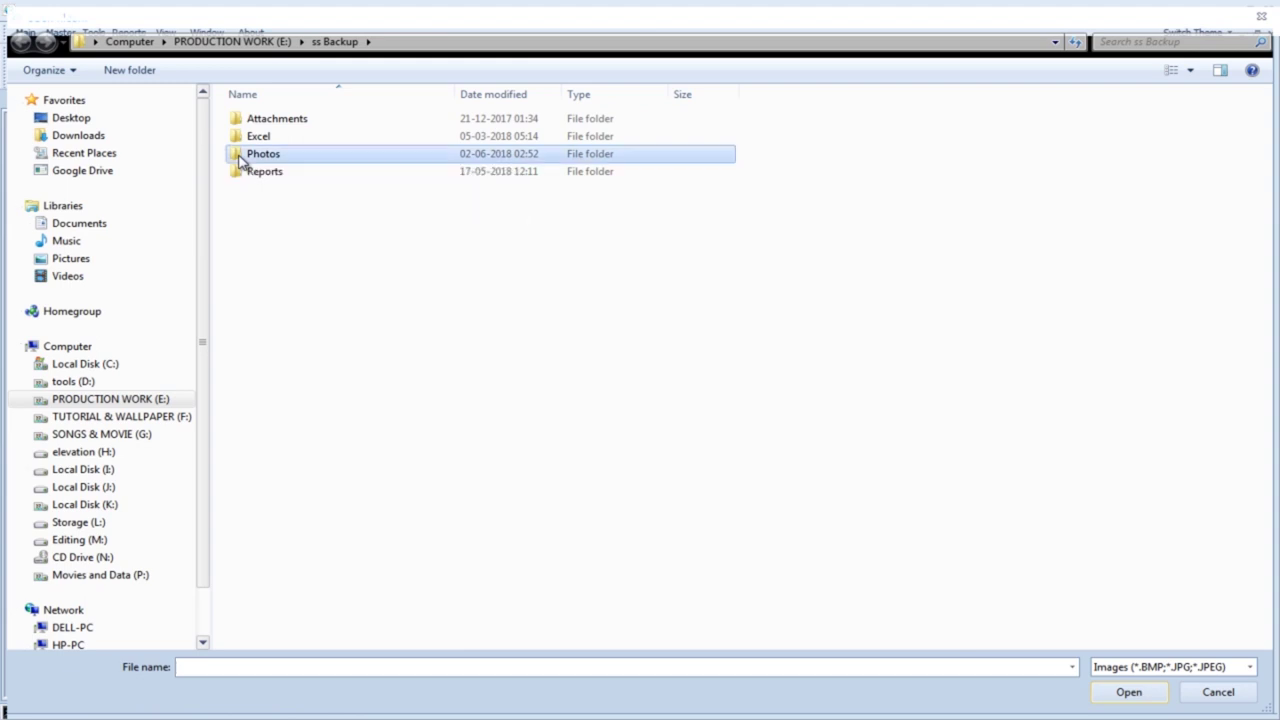
pyautogui.doubleClick(240, 158)
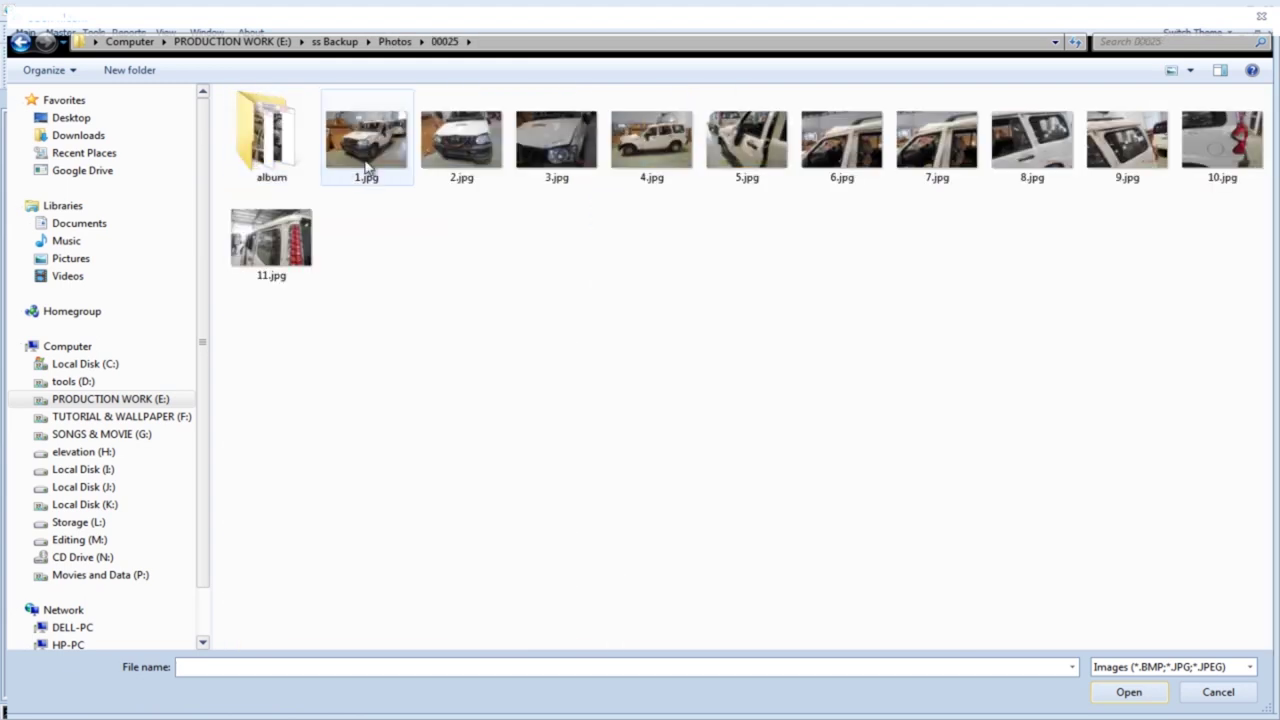
pyautogui.click(363, 150)
pyautogui.keyDown('shift'); pyautogui.click(300, 240); pyautogui.keyUp('shift')
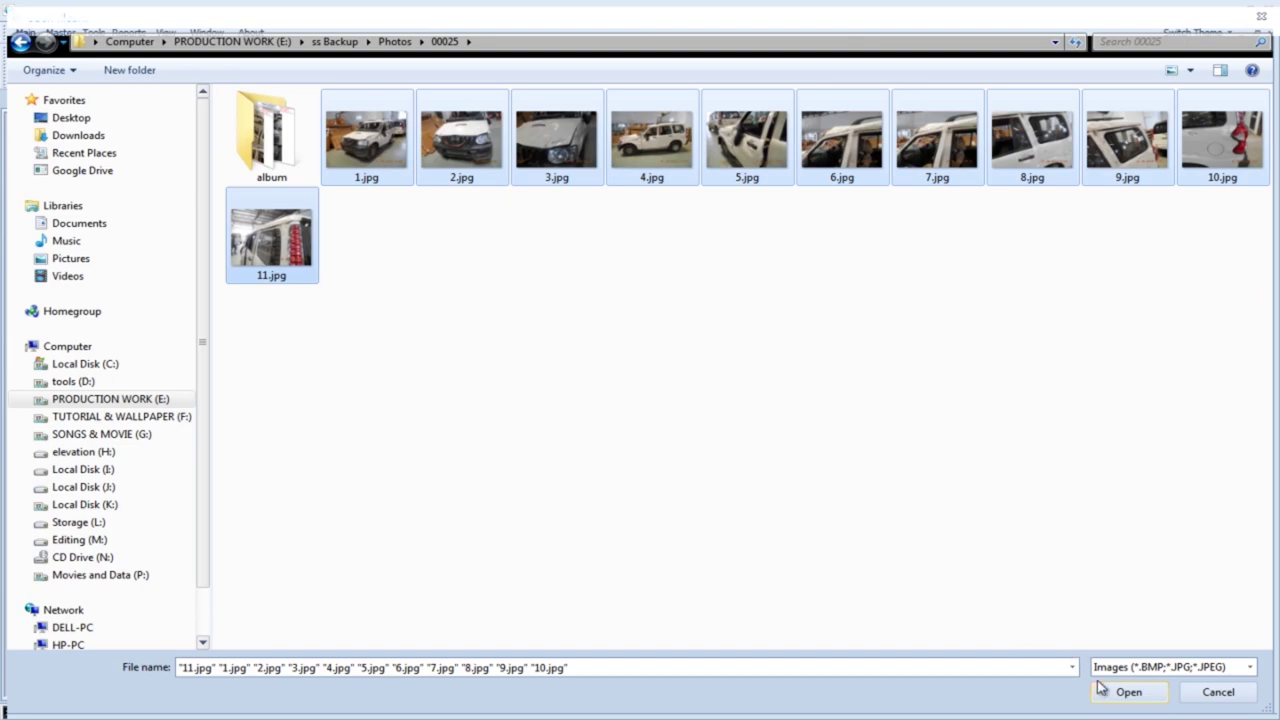
pyautogui.click(1100, 688)
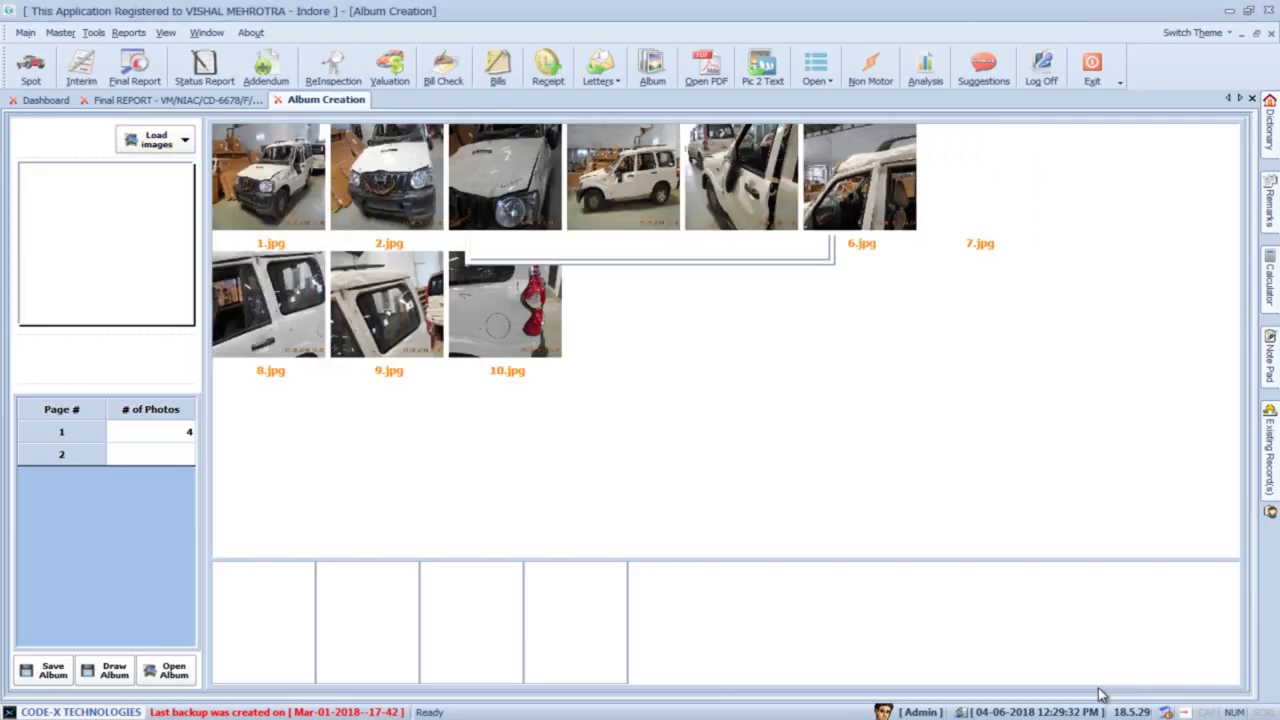
# Step: Caption photo 1.jpg 'Front view' and photo 2.jpg 'Remove/Refit'
pyautogui.click(306, 196)
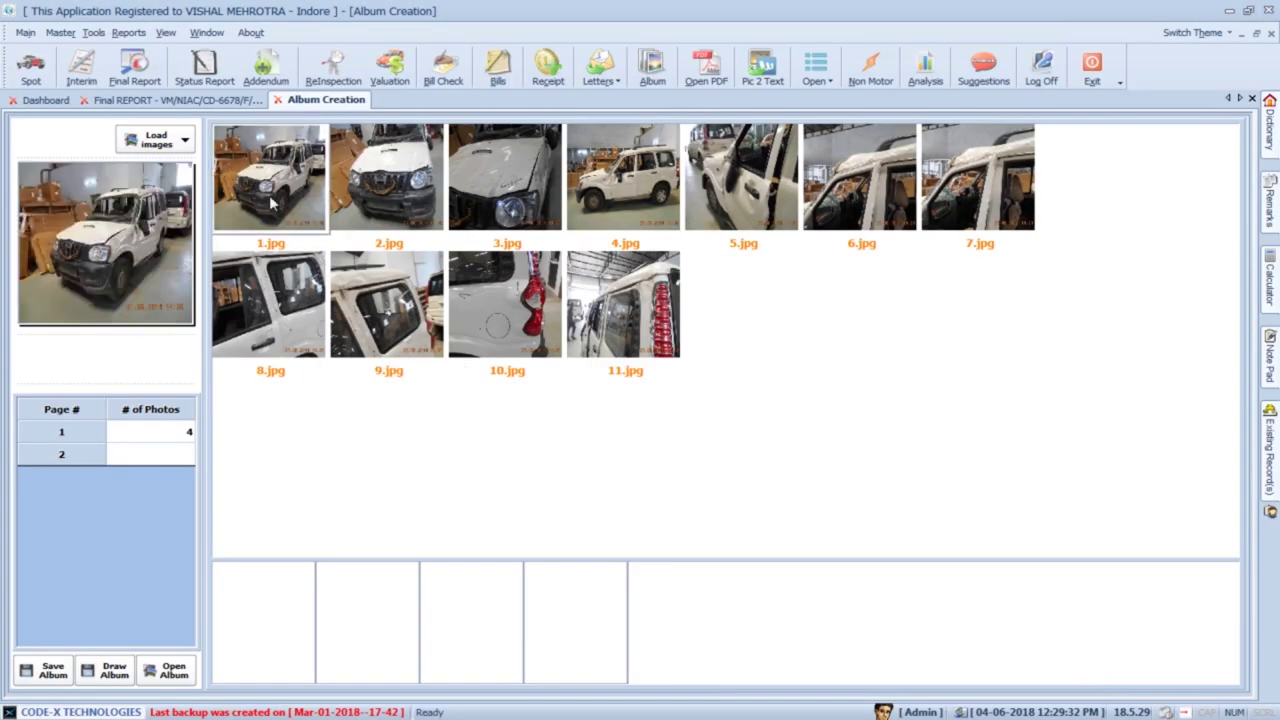
pyautogui.doubleClick(272, 203)
pyautogui.write('Front view')
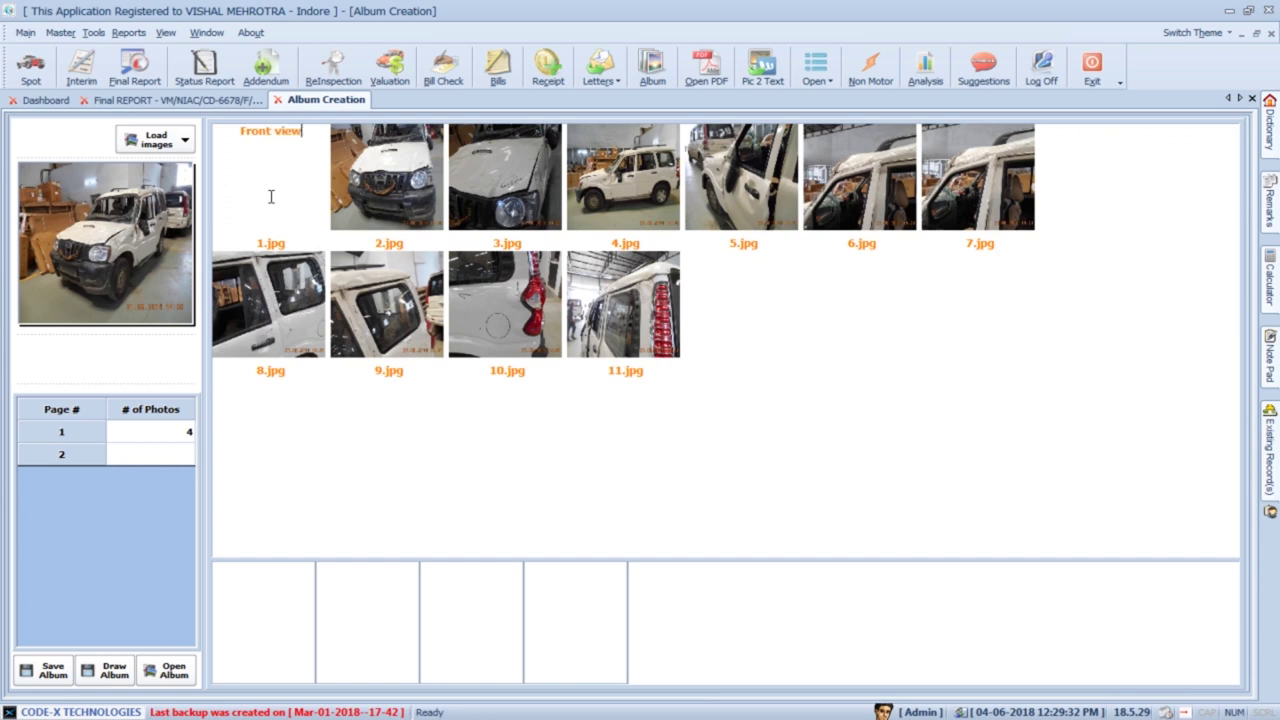
pyautogui.press('Return')
pyautogui.doubleClick(355, 191)
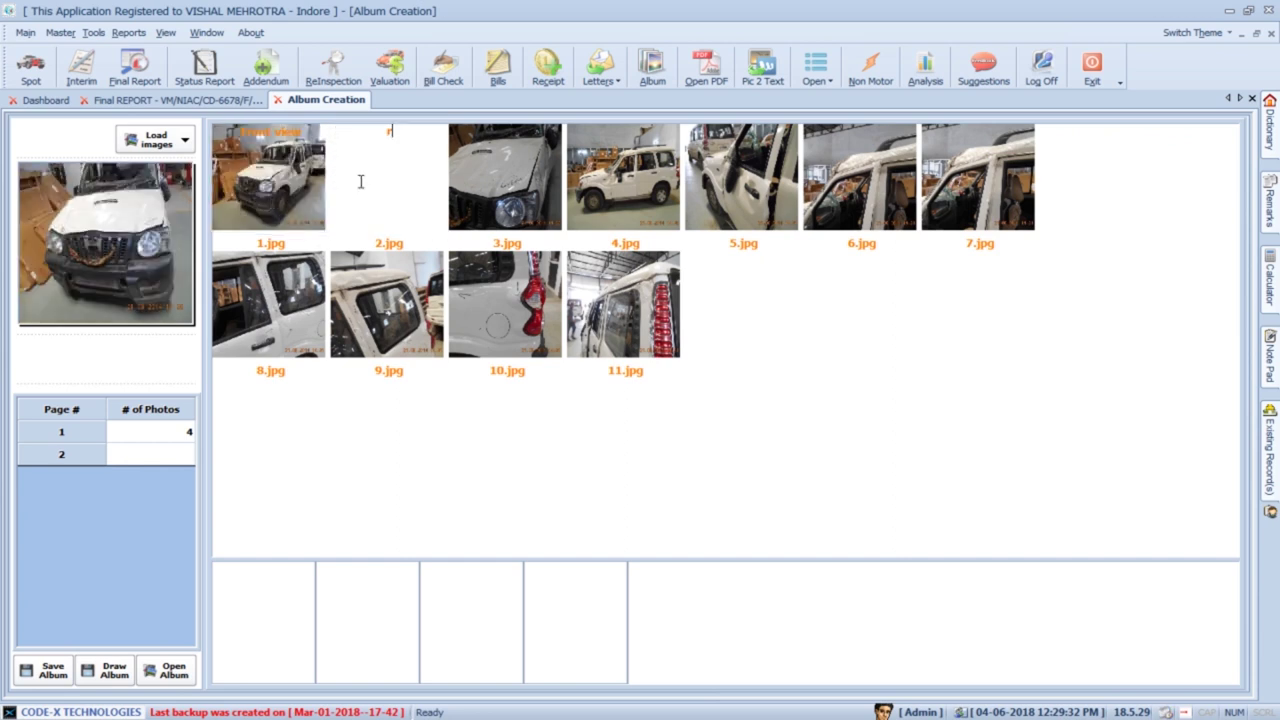
pyautogui.write('rr')
pyautogui.click(184, 432)
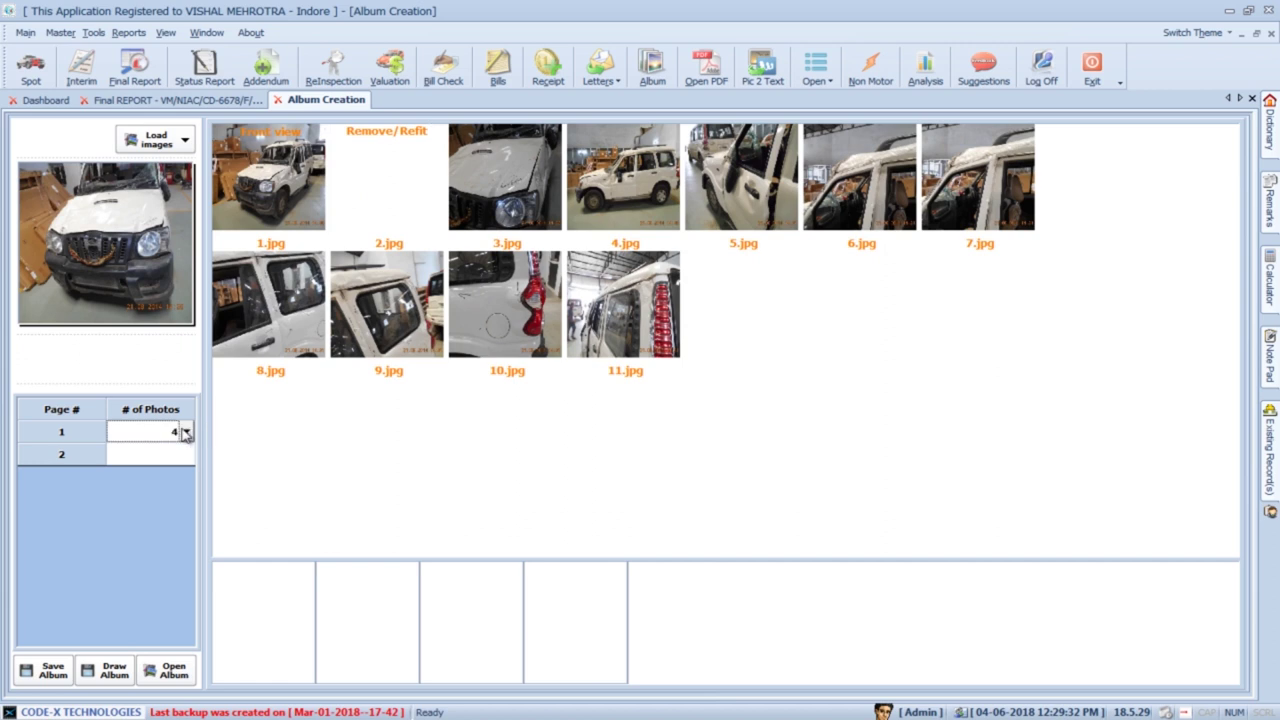
# Step: Set the photo counts for album pages 1–3 to 3, 3-A and 6
pyautogui.click(186, 432)
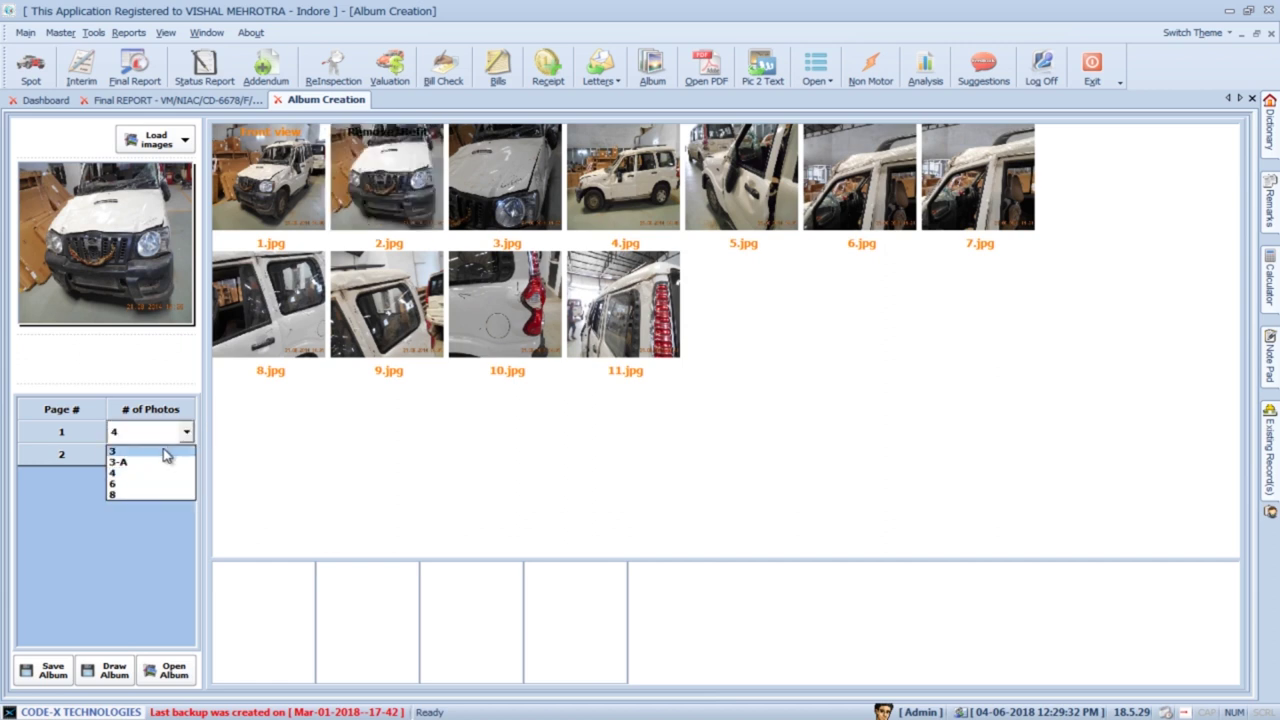
pyautogui.click(166, 453)
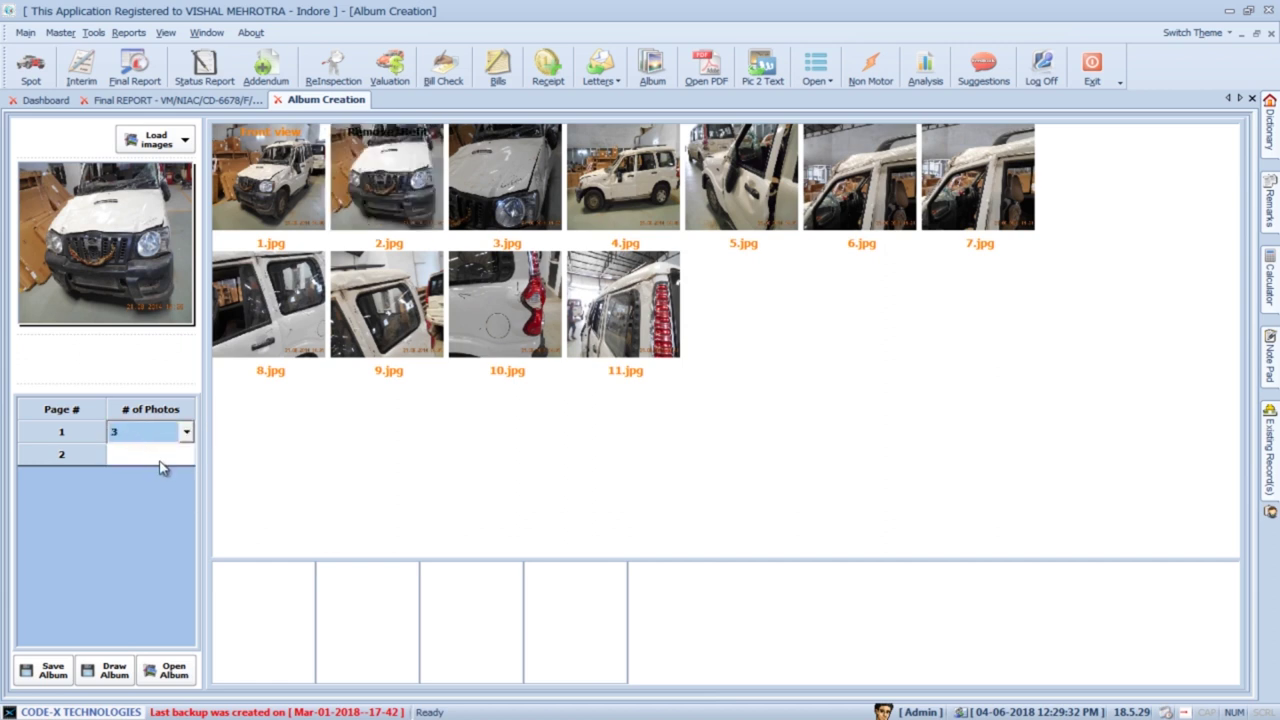
pyautogui.click(159, 462)
pyautogui.click(186, 454)
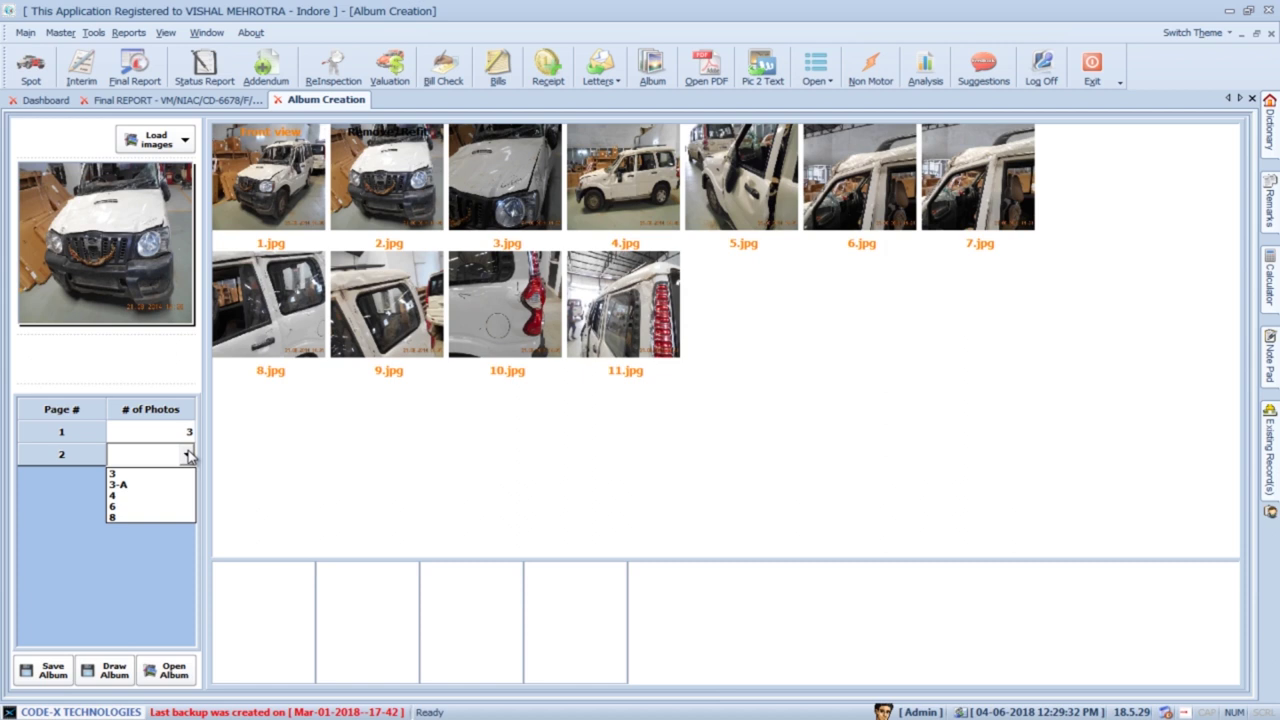
pyautogui.click(117, 485)
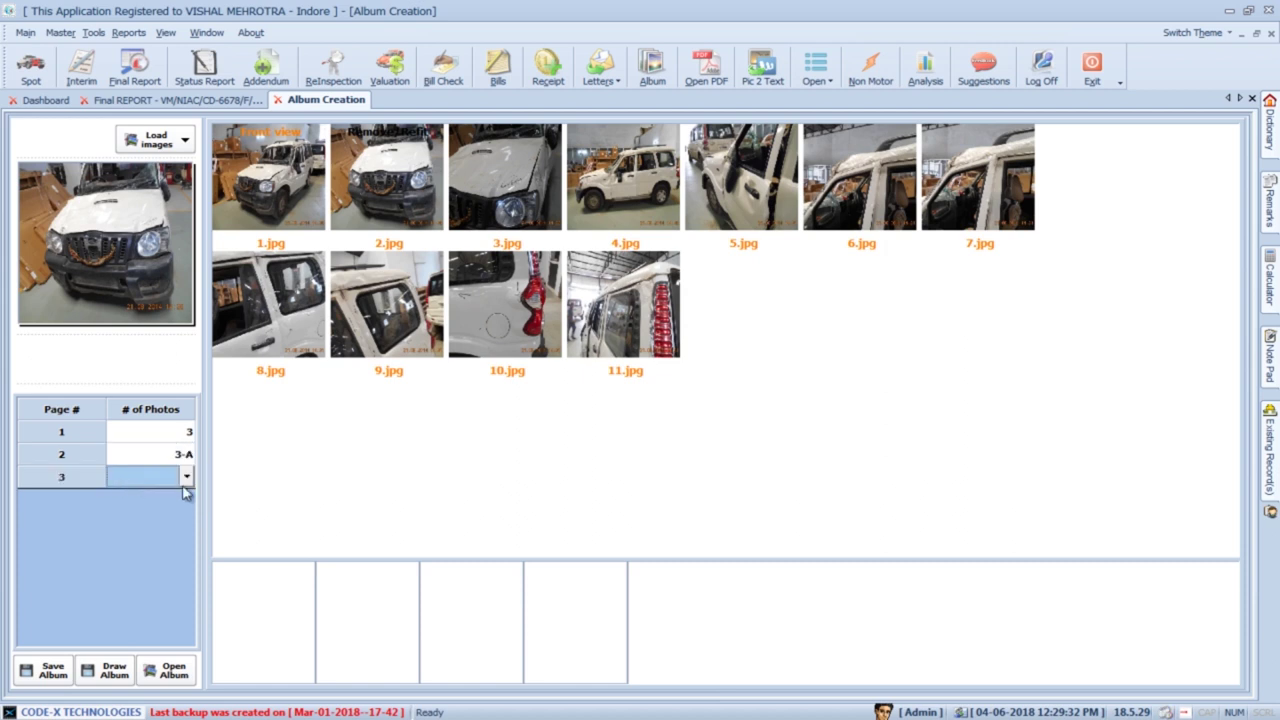
pyautogui.click(186, 477)
pyautogui.click(155, 528)
# Step: Save the album and view its first page, 01097-1.jpg
pyautogui.click(47, 673)
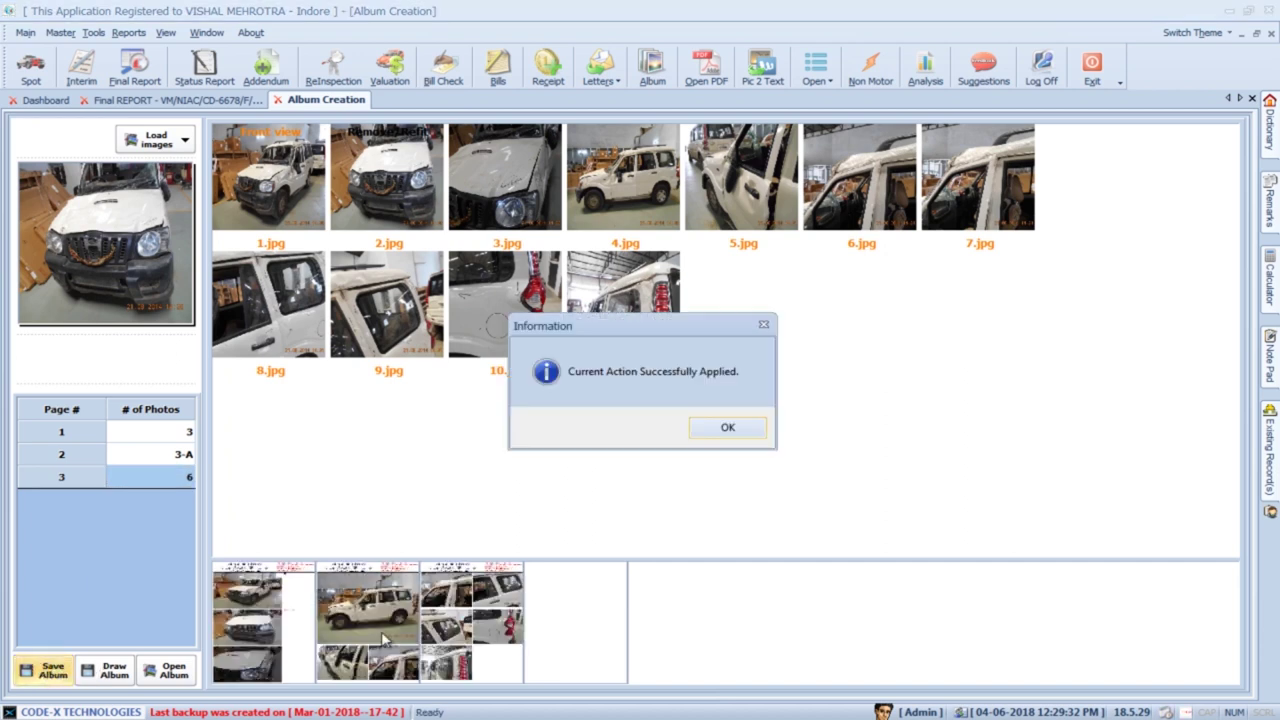
pyautogui.click(693, 435)
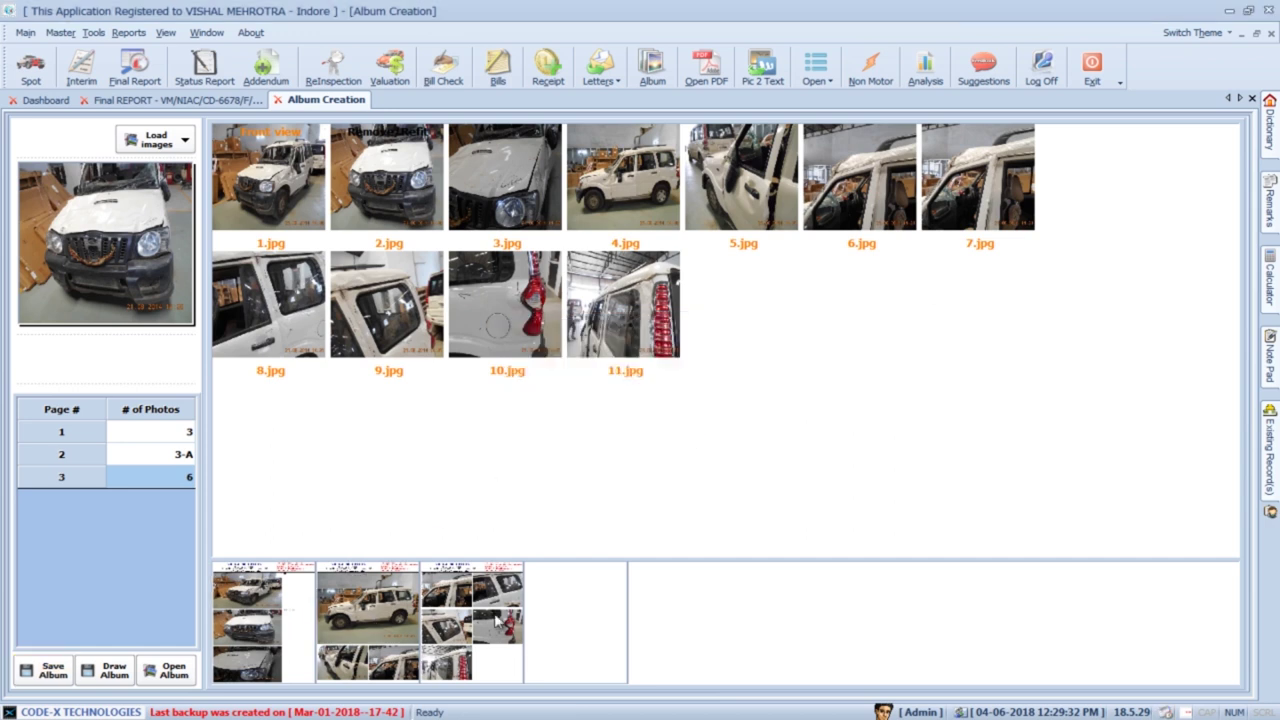
pyautogui.doubleClick(252, 641)
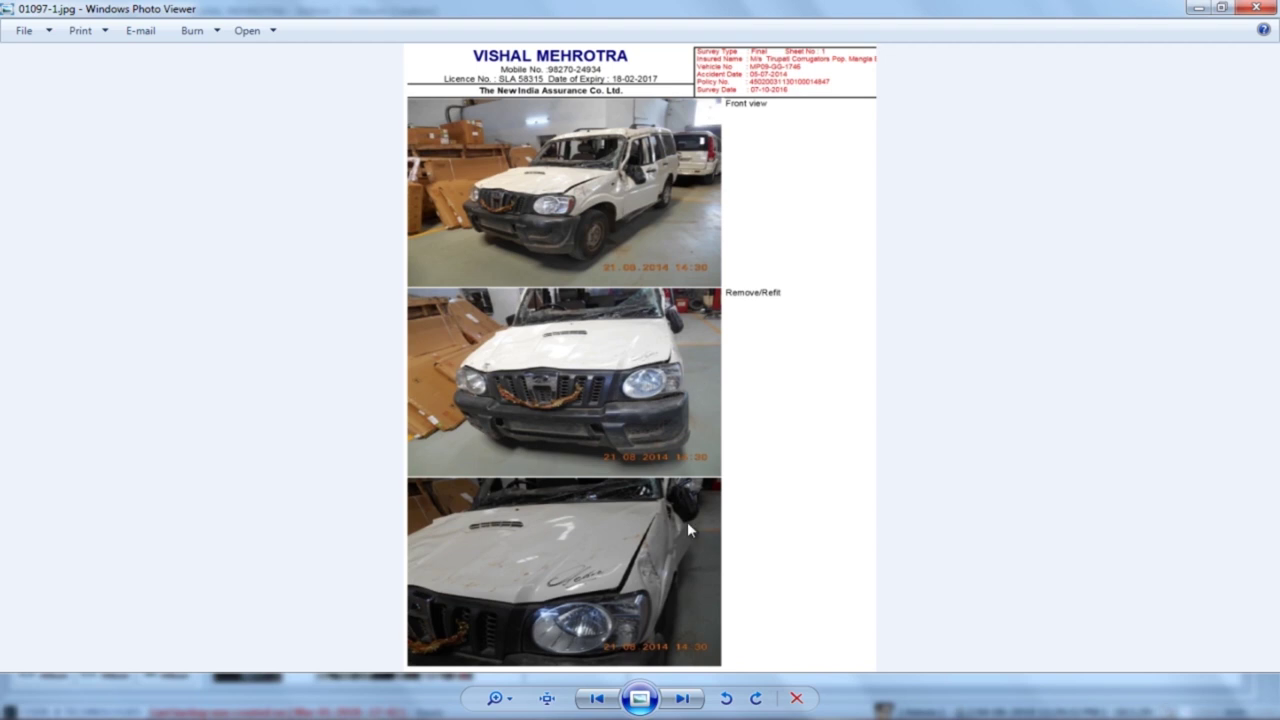
pyautogui.click(681, 699)
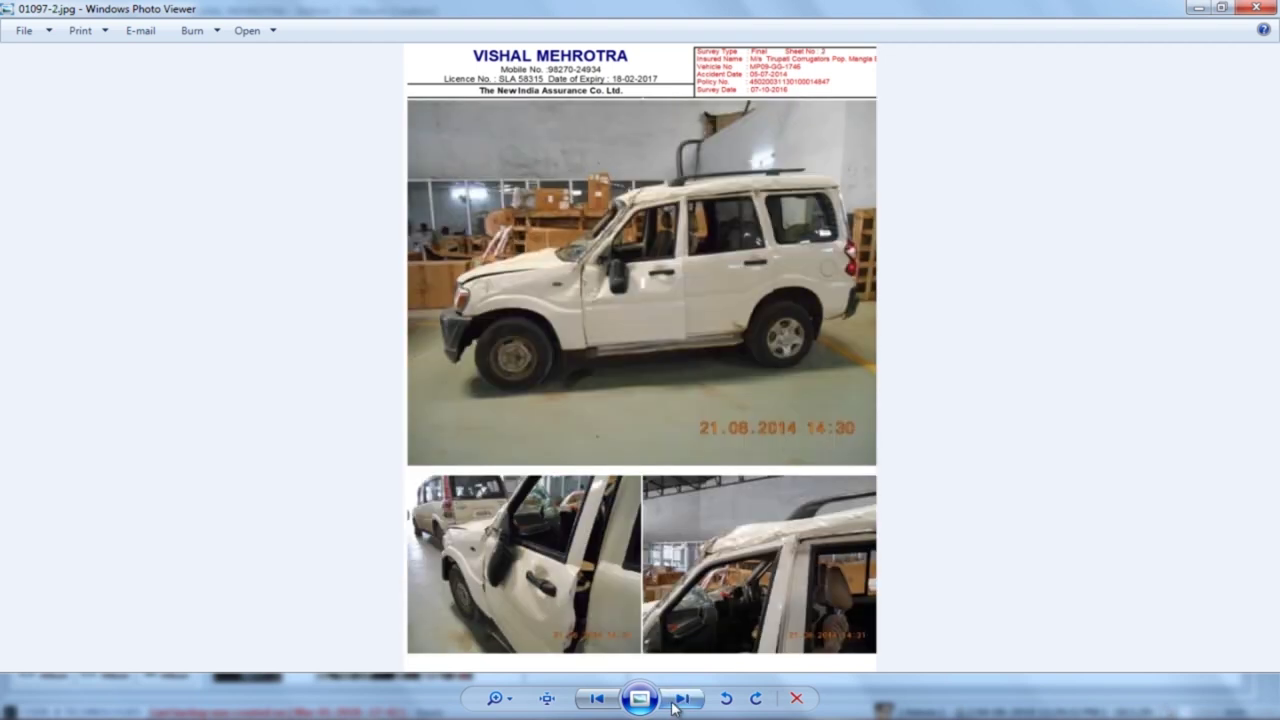
pyautogui.click(673, 700)
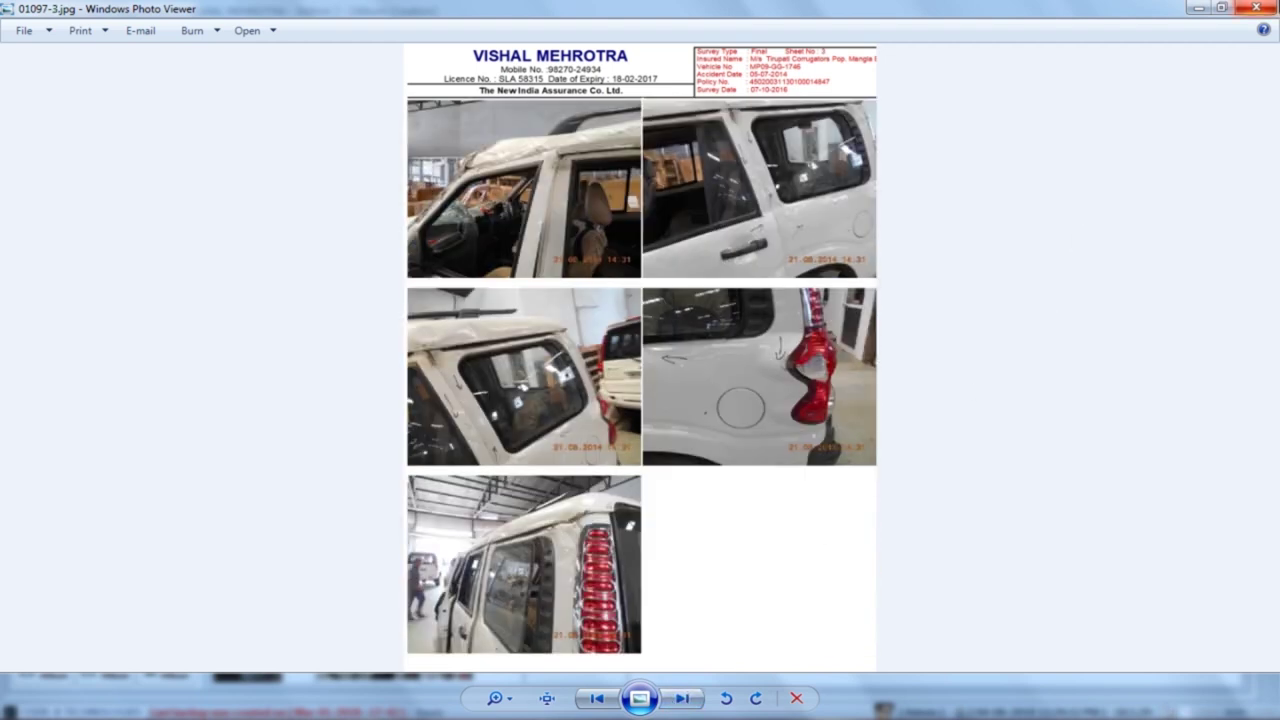
pyautogui.click(1256, 8)
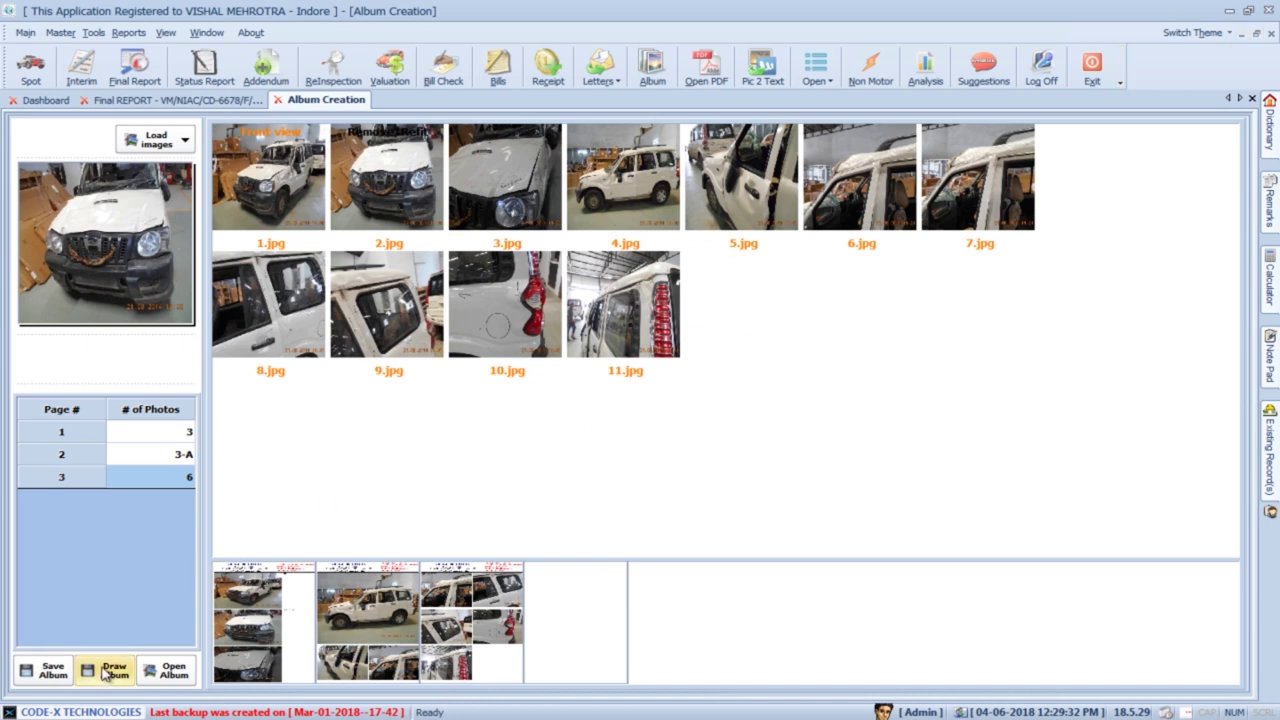
pyautogui.click(107, 671)
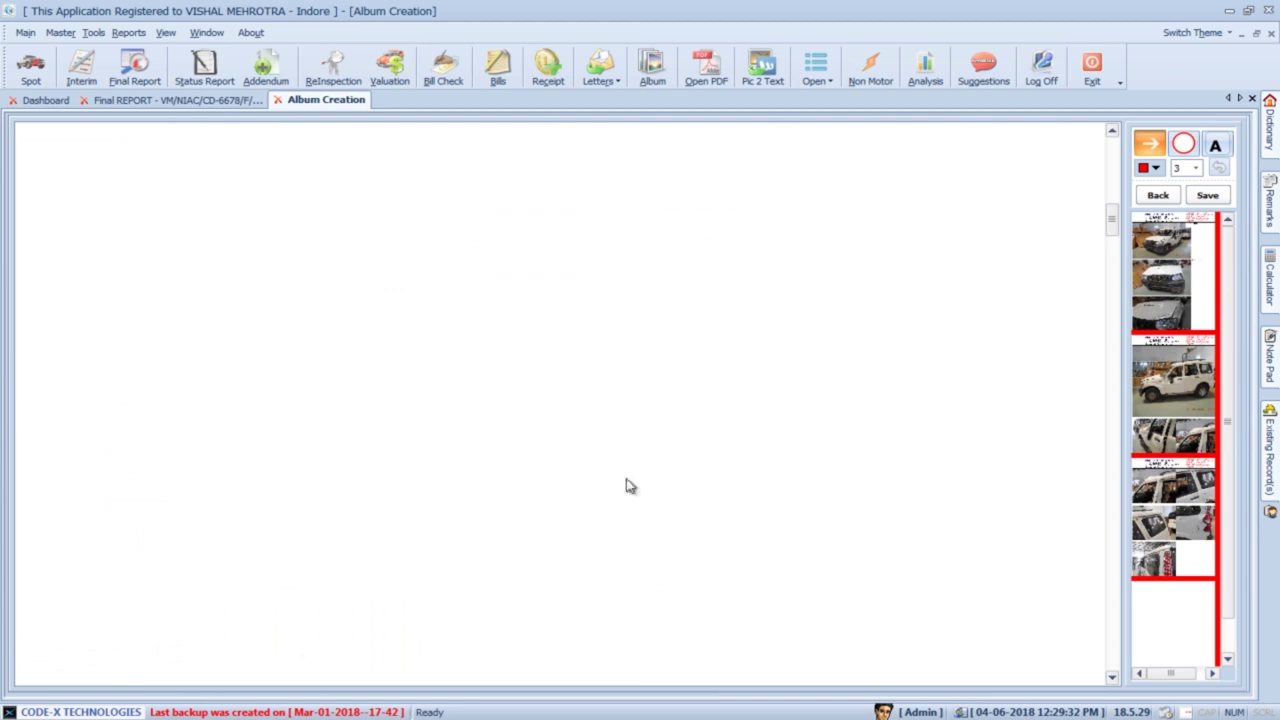
# Step: On album page 1, draw a red arrow toward the door and circle the damaged front fender
pyautogui.click(1175, 280)
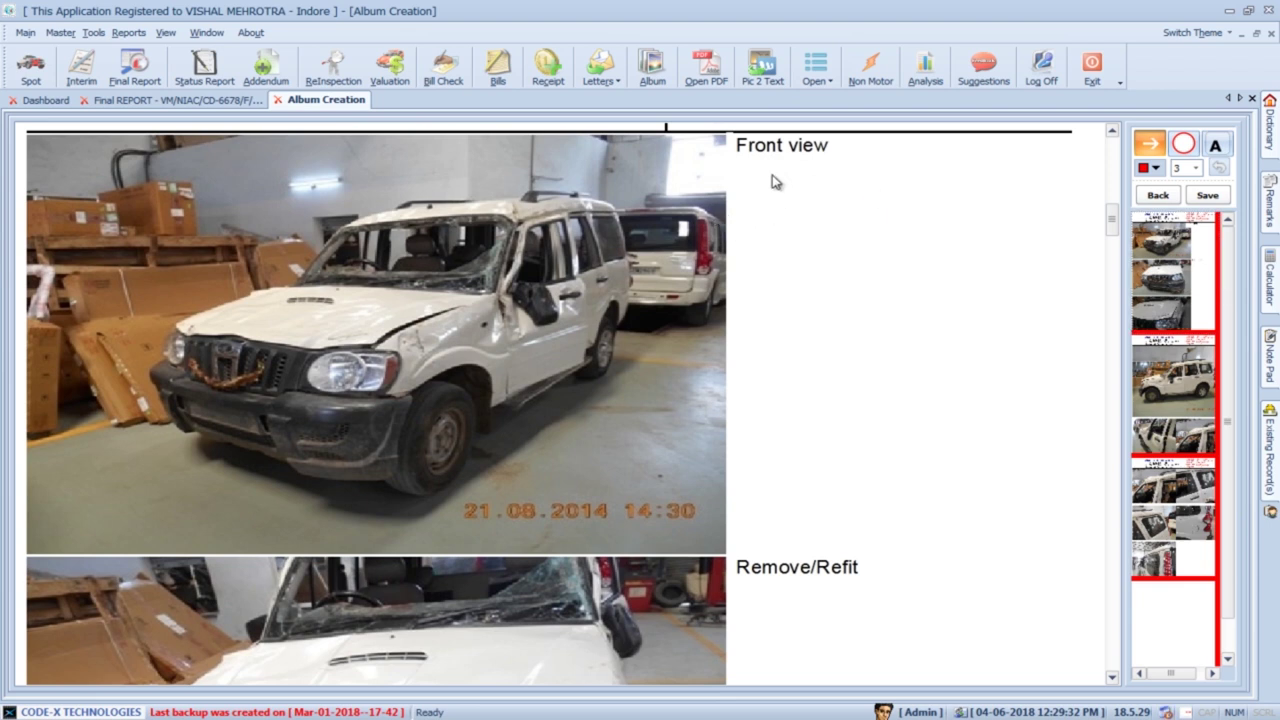
pyautogui.moveTo(520, 330); pyautogui.dragTo(518, 330)
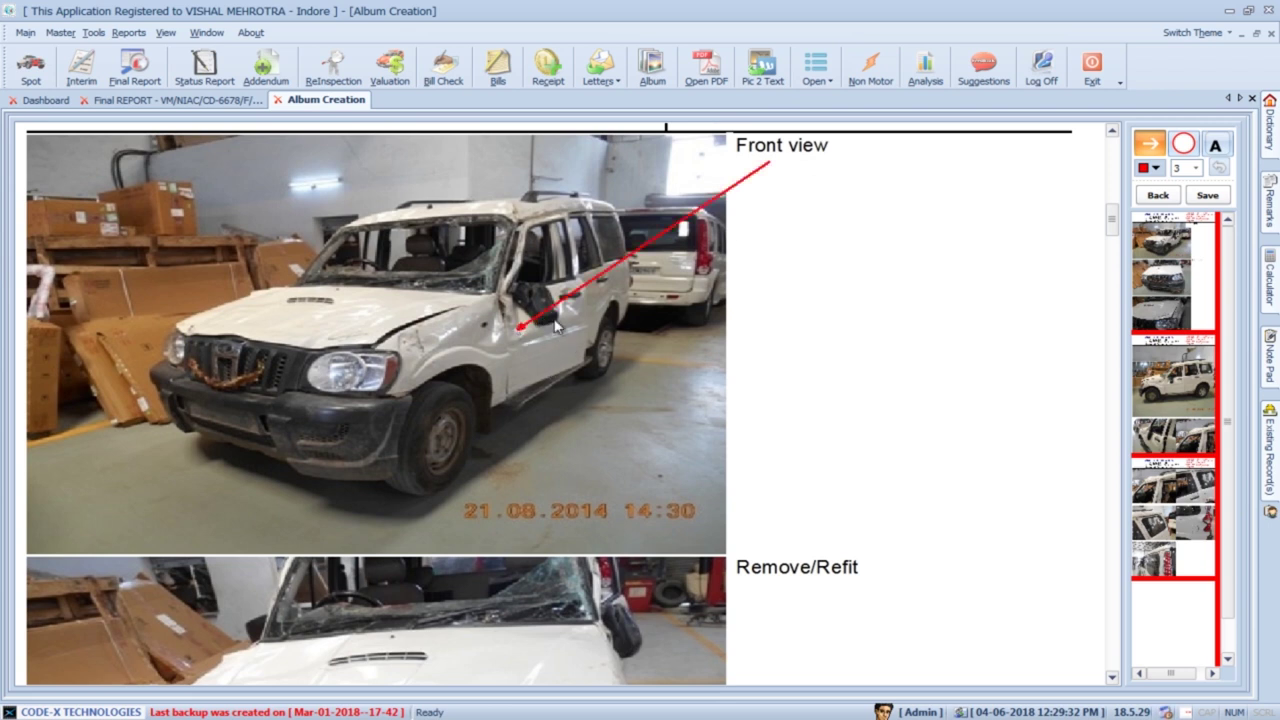
pyautogui.click(1183, 145)
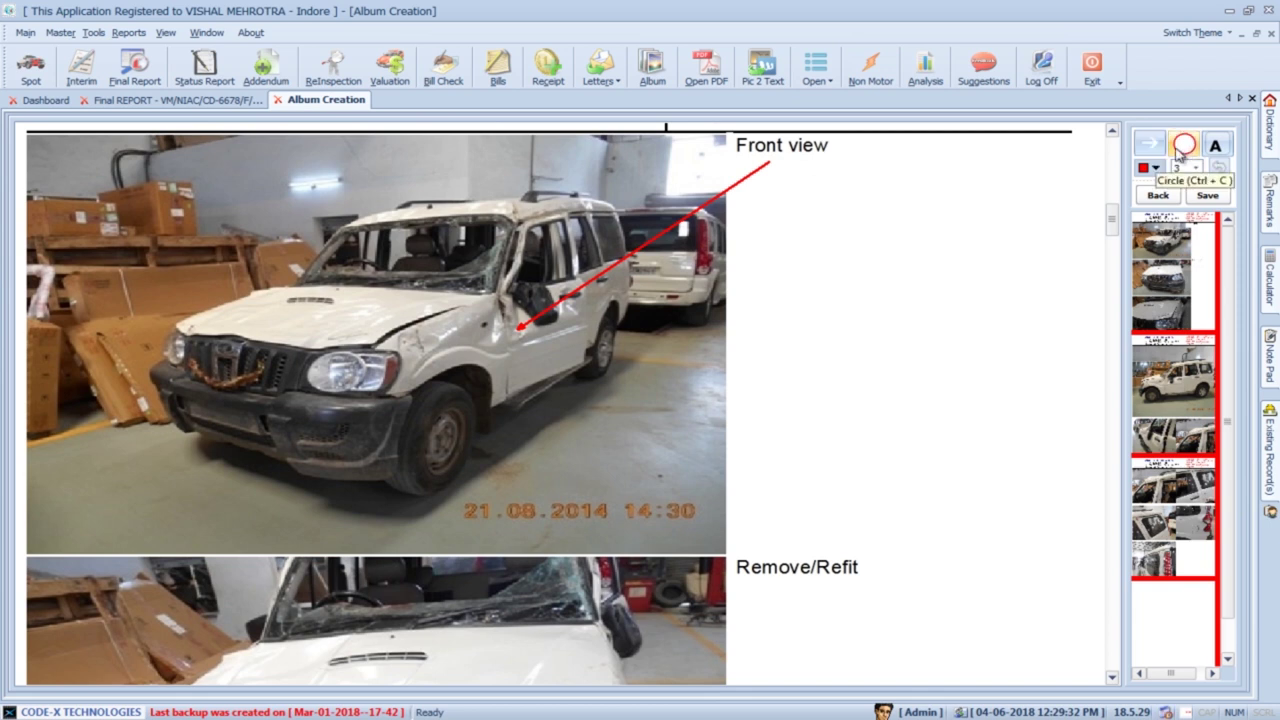
pyautogui.click(453, 372)
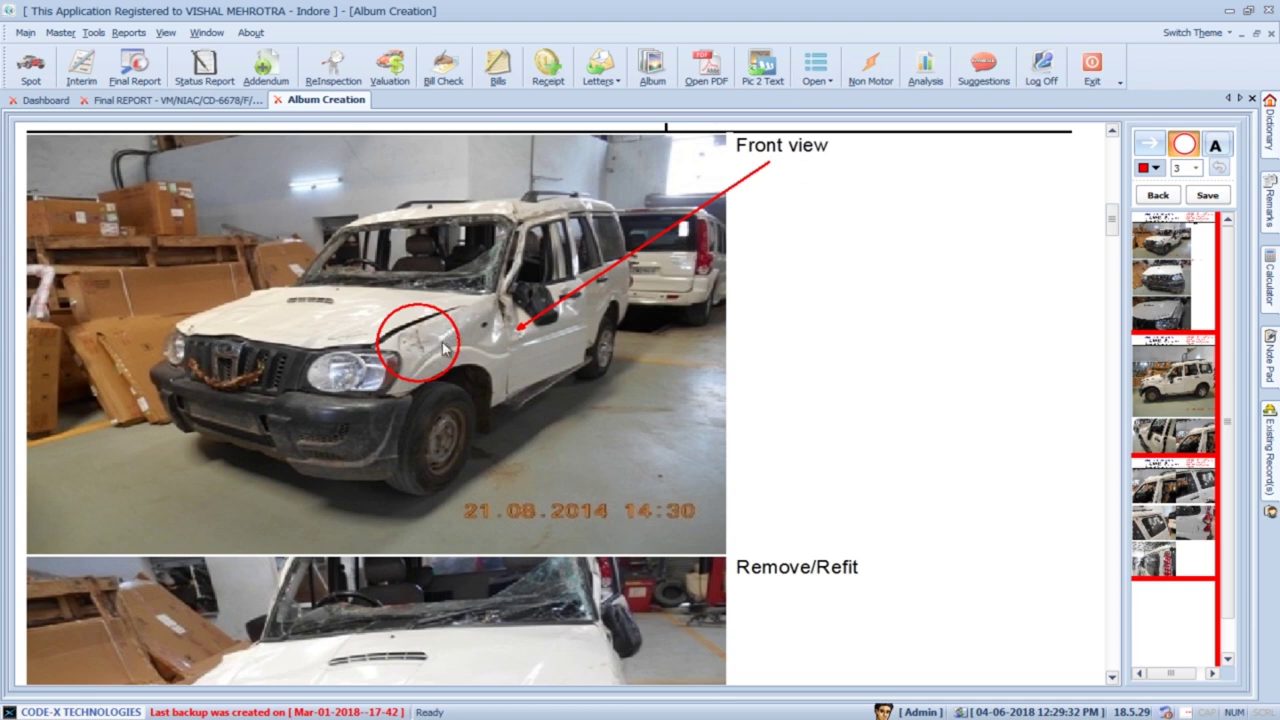
# Step: Add a red 'Front view' text label on the car photo
pyautogui.click(1215, 145)
pyautogui.click(530, 401)
pyautogui.write('Front')
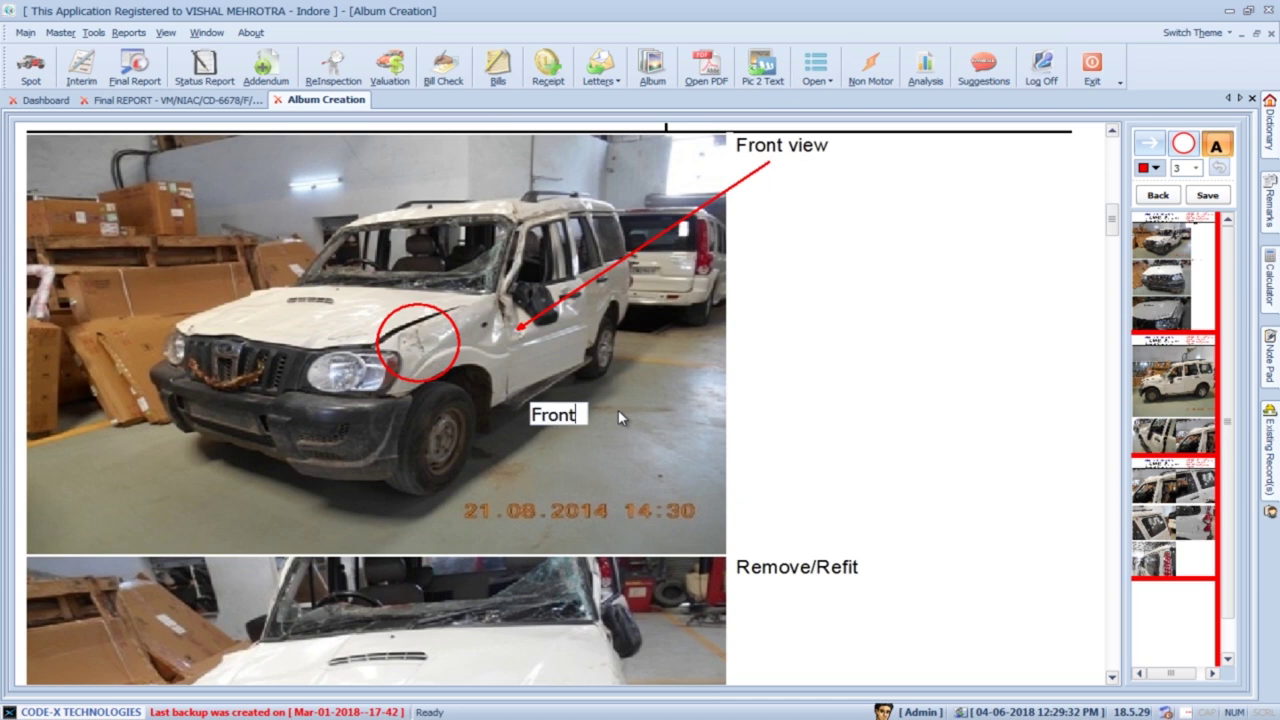
pyautogui.write(' view')
pyautogui.moveTo(533, 413)
pyautogui.mouseDown()
pyautogui.moveTo(567, 379)
pyautogui.moveTo(529, 341)
pyautogui.moveTo(533, 407)
pyautogui.mouseUp()
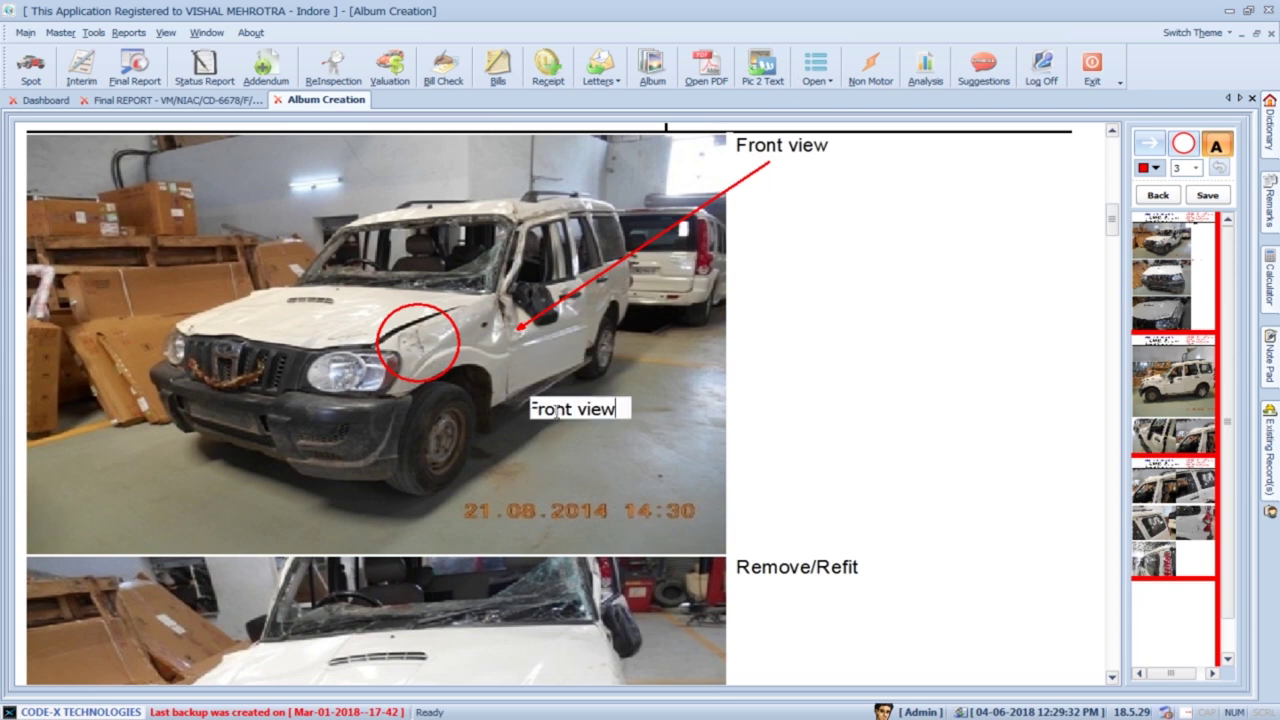
pyautogui.click(558, 410)
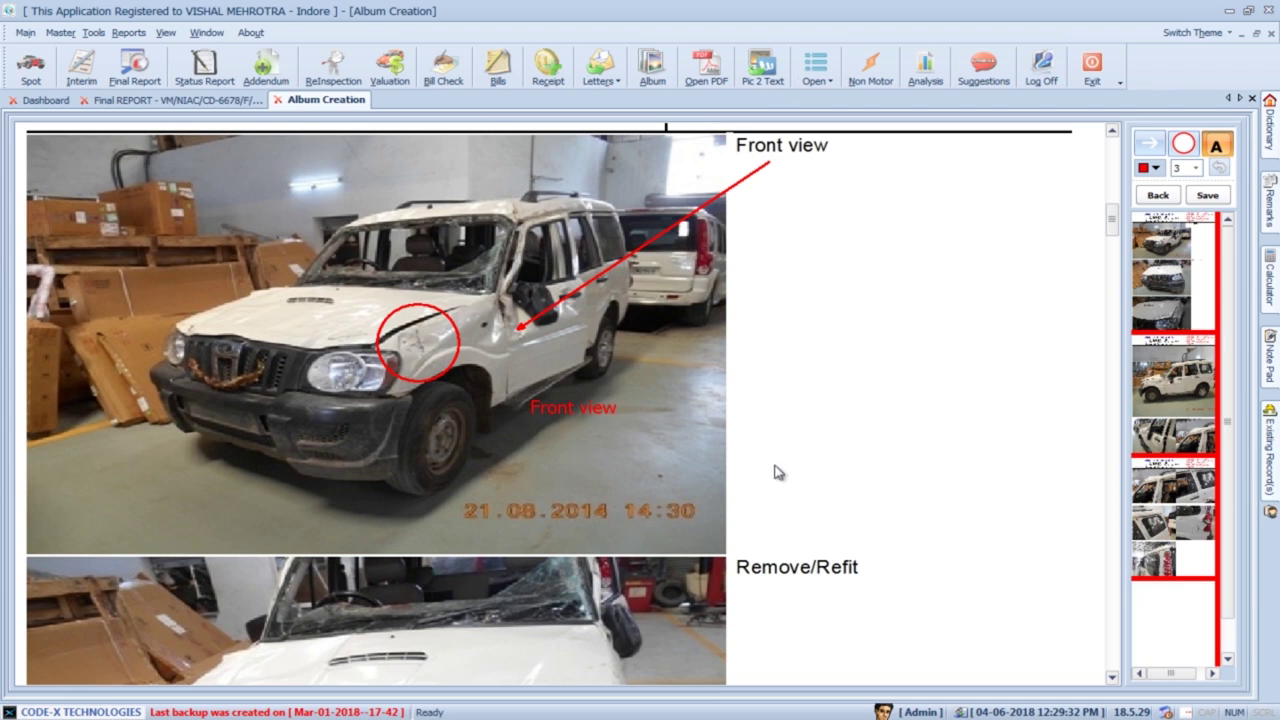
# Step: Switch the colour to blue, draw an arrow to the parked car, and save the page
pyautogui.click(1156, 168)
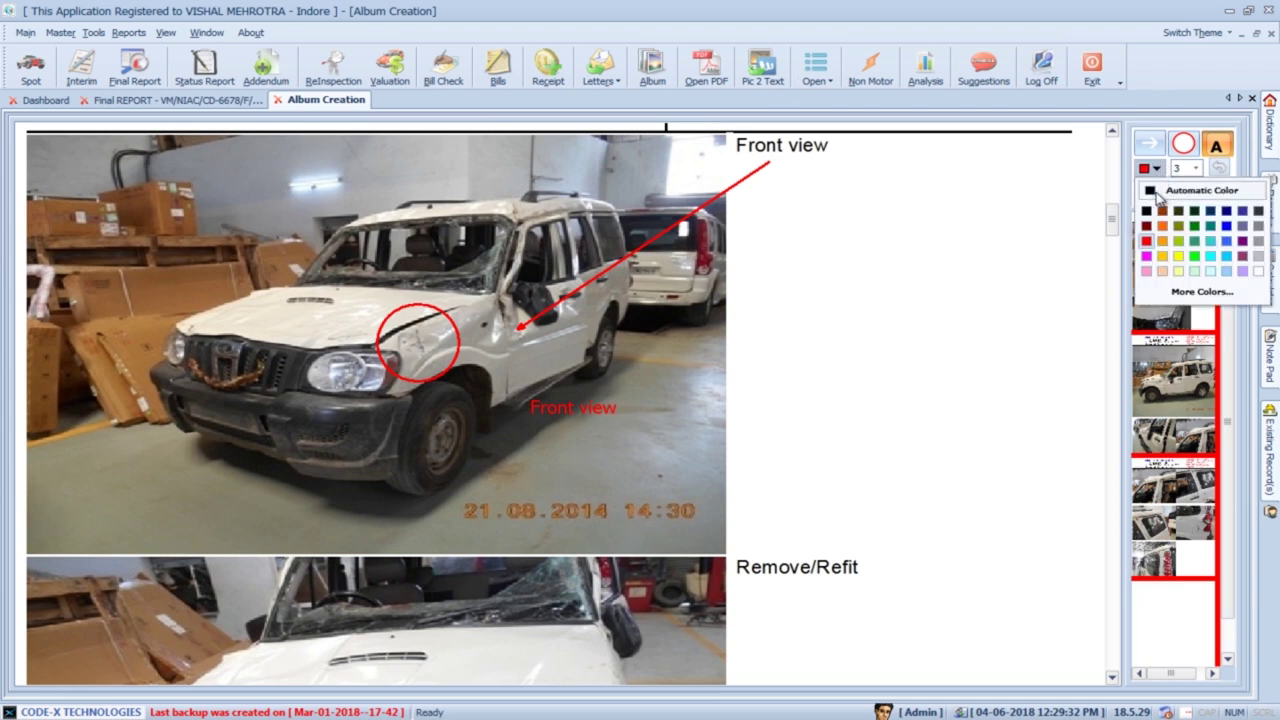
pyautogui.click(1226, 226)
pyautogui.click(1151, 152)
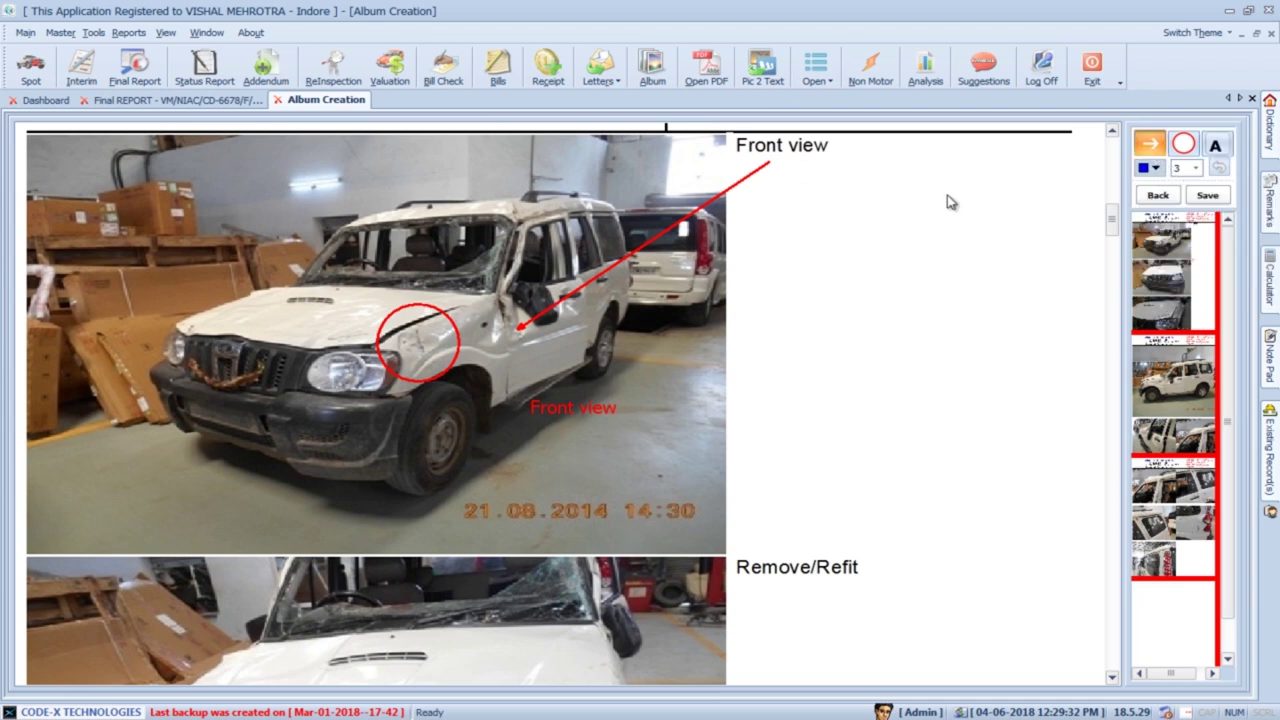
pyautogui.moveTo(798, 164); pyautogui.dragTo(692, 297)
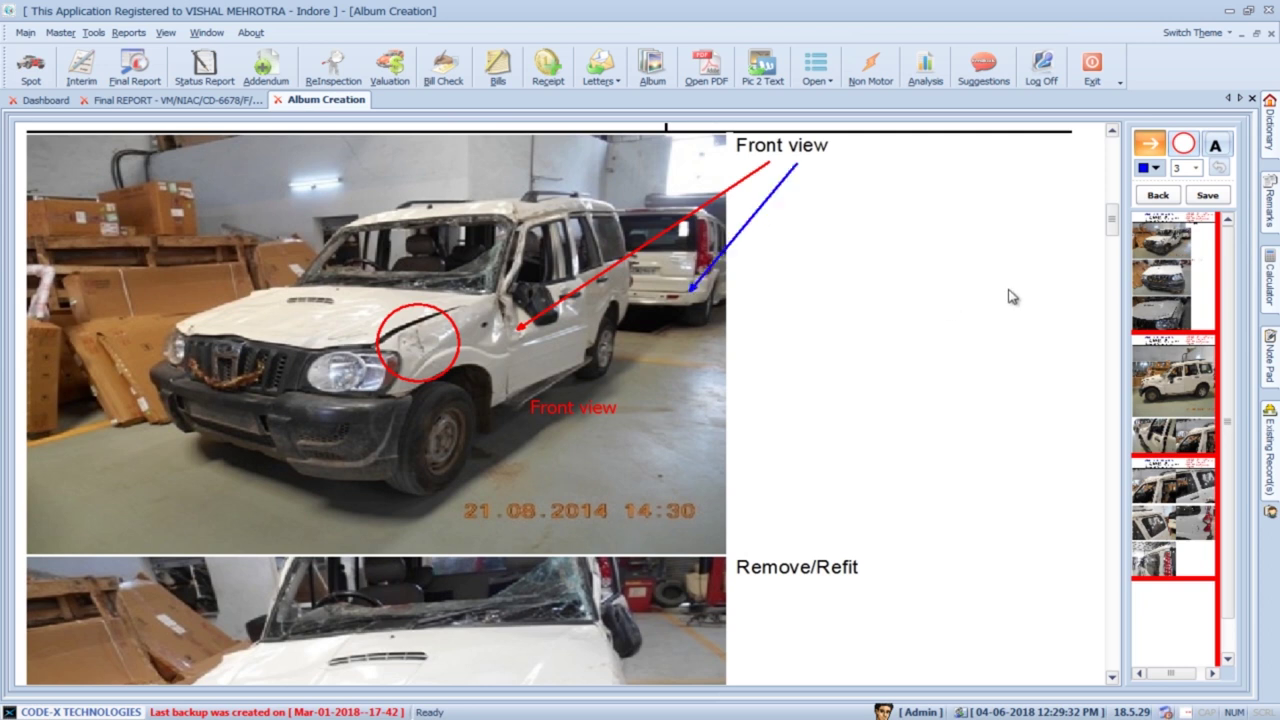
pyautogui.click(1207, 196)
pyautogui.click(729, 437)
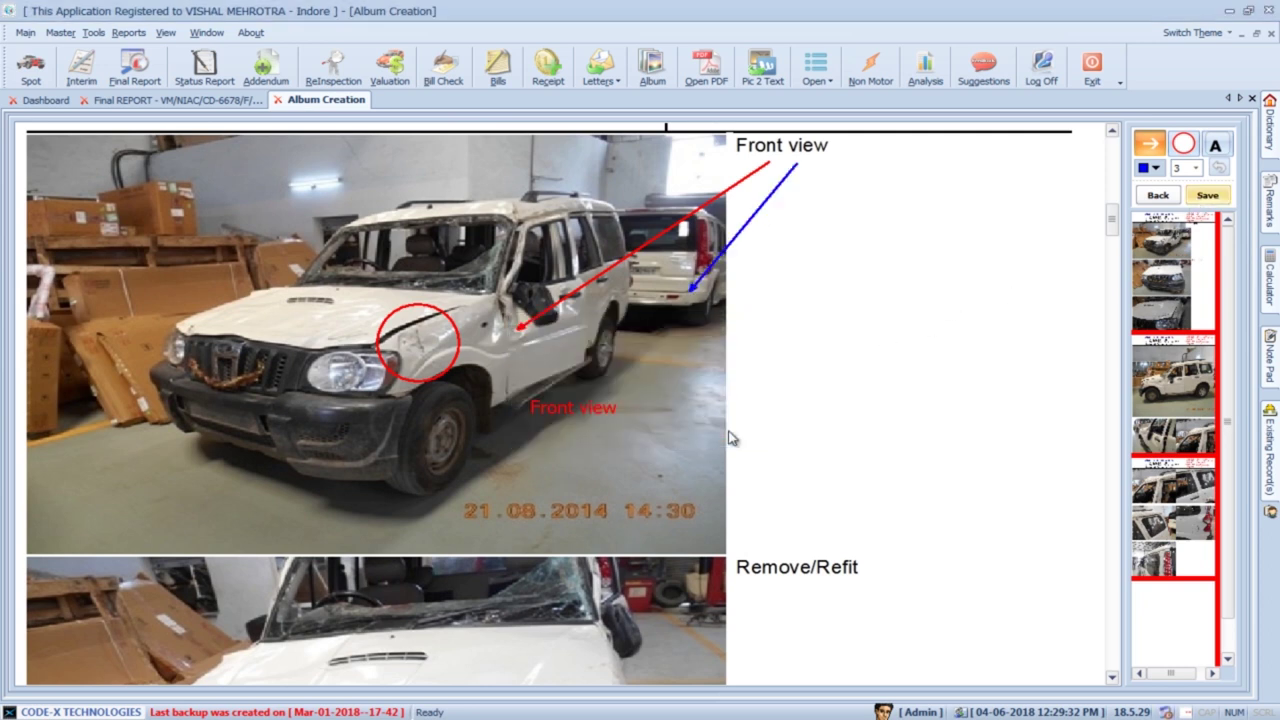
# Step: In the album folder, select 01097-1.jpg, 01097-2.jpg and 01097-3.jpg, then open 01097-1.jpg
pyautogui.click(1158, 196)
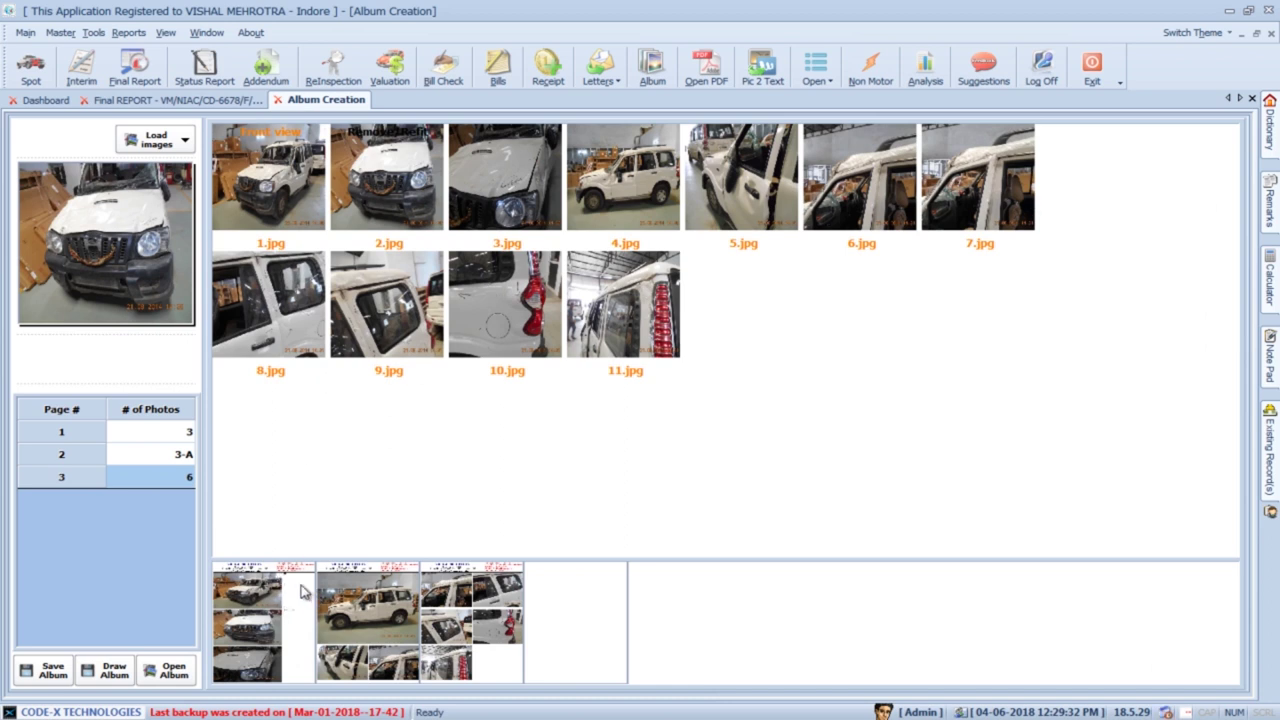
pyautogui.click(172, 670)
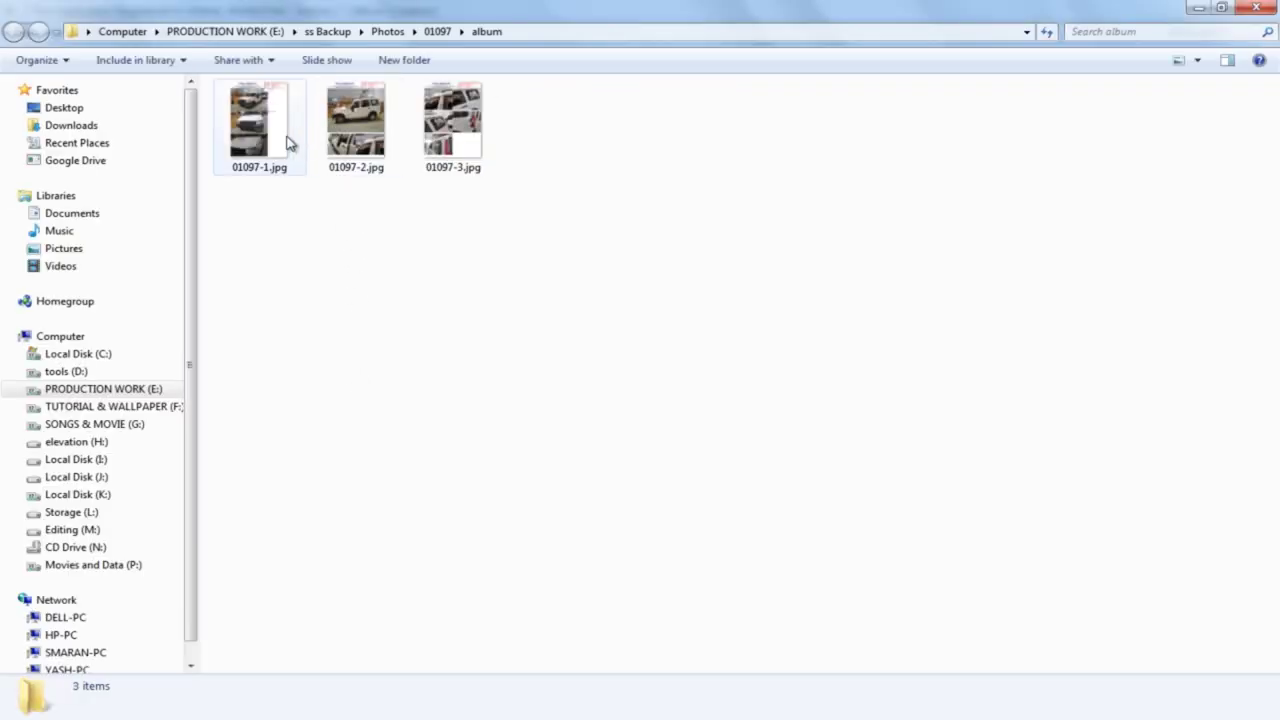
pyautogui.click(268, 157)
pyautogui.keyDown('ctrl'); pyautogui.click(345, 162); pyautogui.keyUp('ctrl')
pyautogui.keyDown('ctrl'); pyautogui.click(443, 168); pyautogui.keyUp('ctrl')
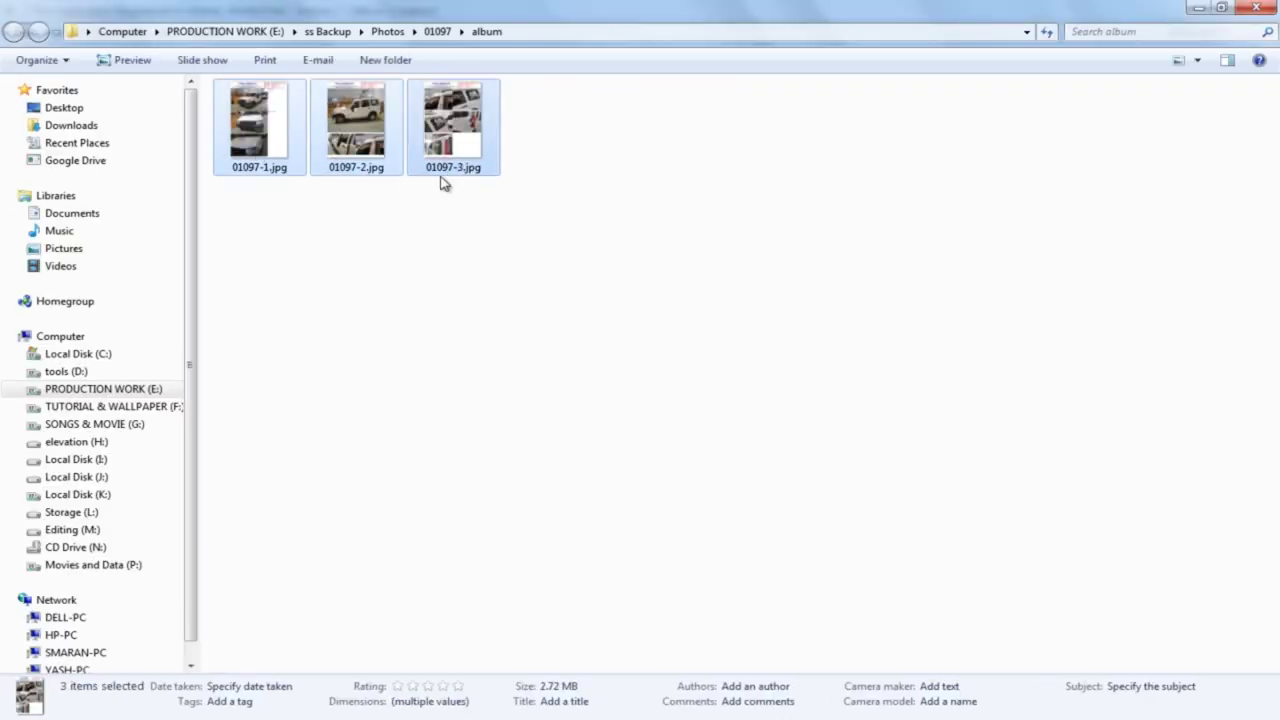
pyautogui.click(295, 225)
pyautogui.doubleClick(255, 125)
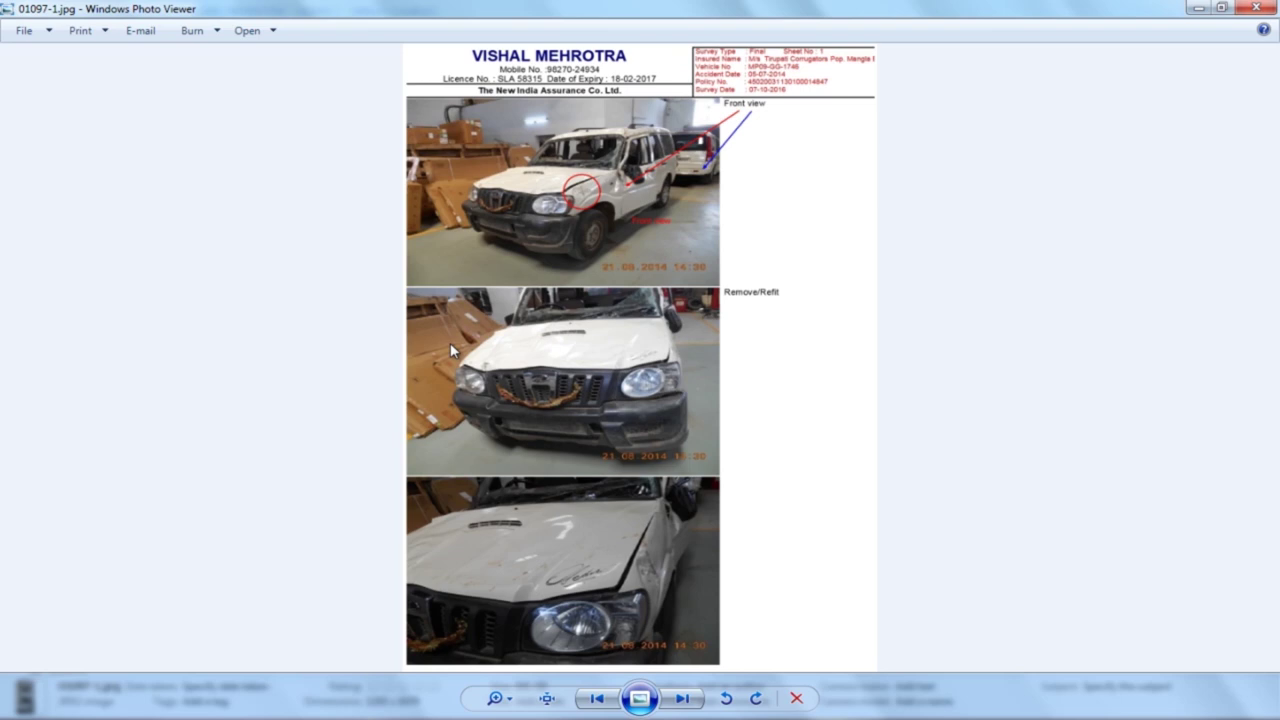
# Step: Close the Photo Viewer showing 01097-1.jpg and start a new survey fee bill
pyautogui.hotkey('alt', 'F4')
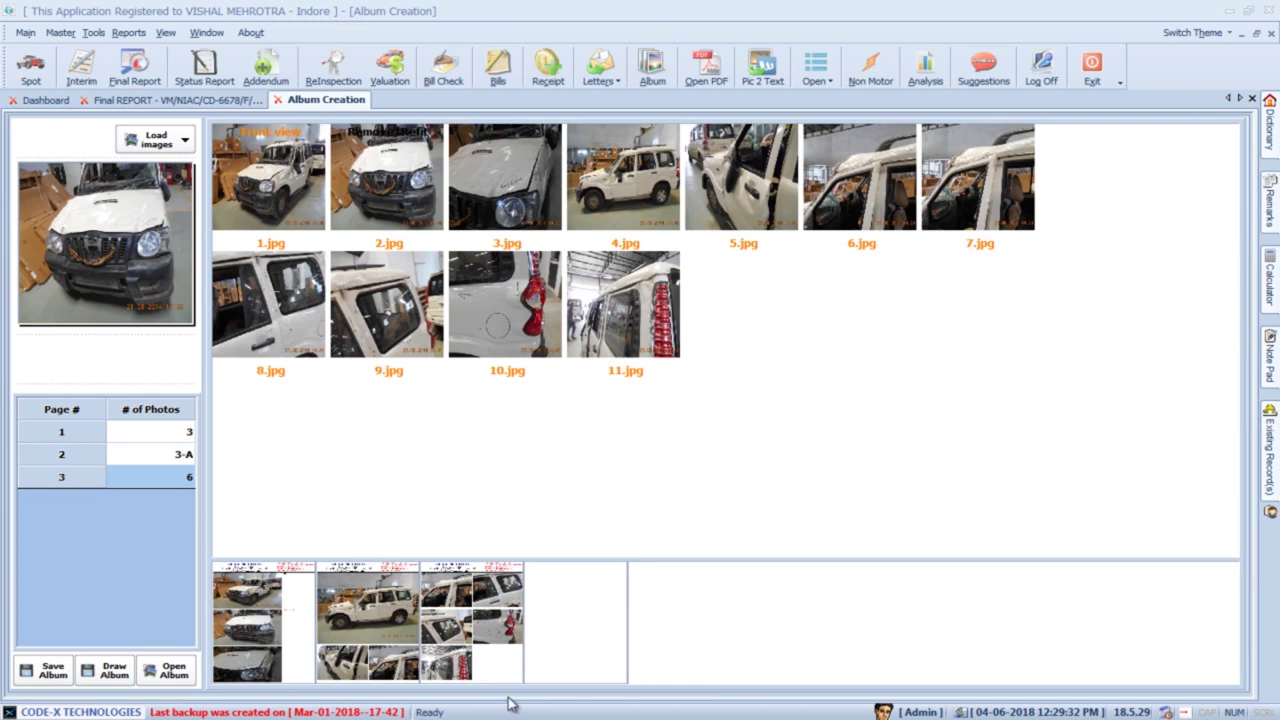
pyautogui.click(497, 78)
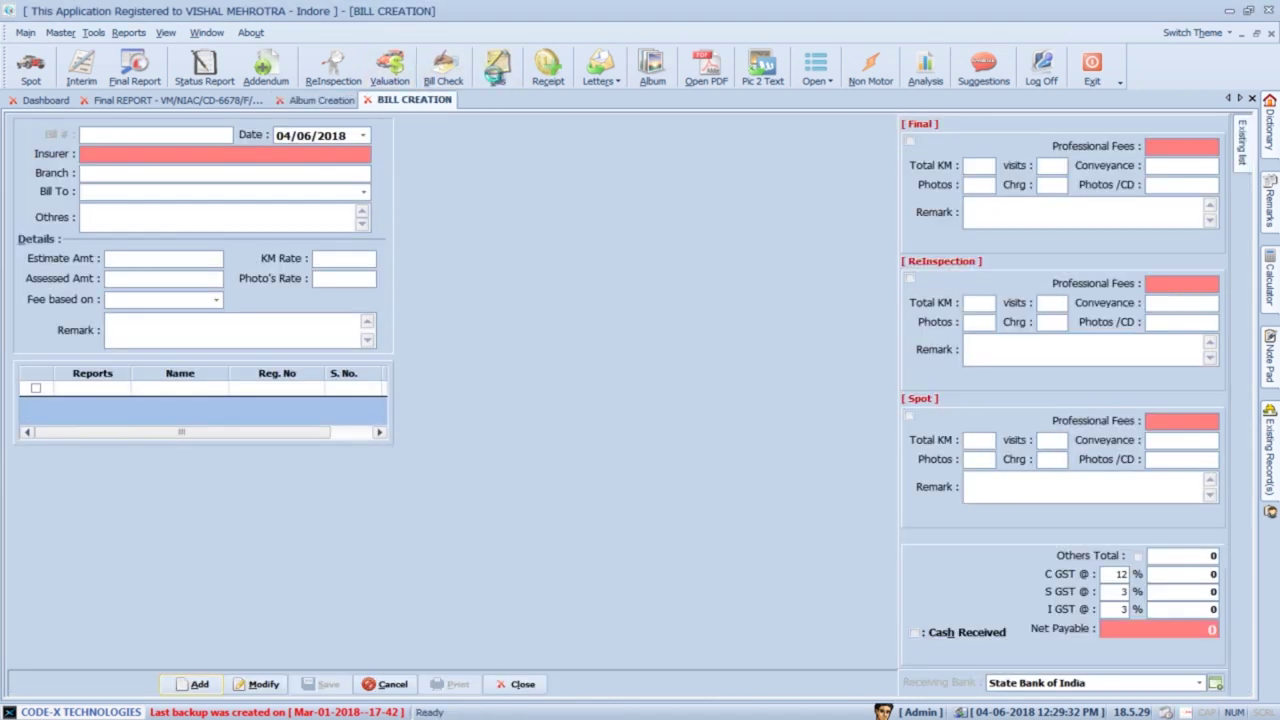
# Step: Create a new bill for the 18/09/2017 survey, keeping its fees, and enable Others Total
pyautogui.hotkey('alt', 'a')
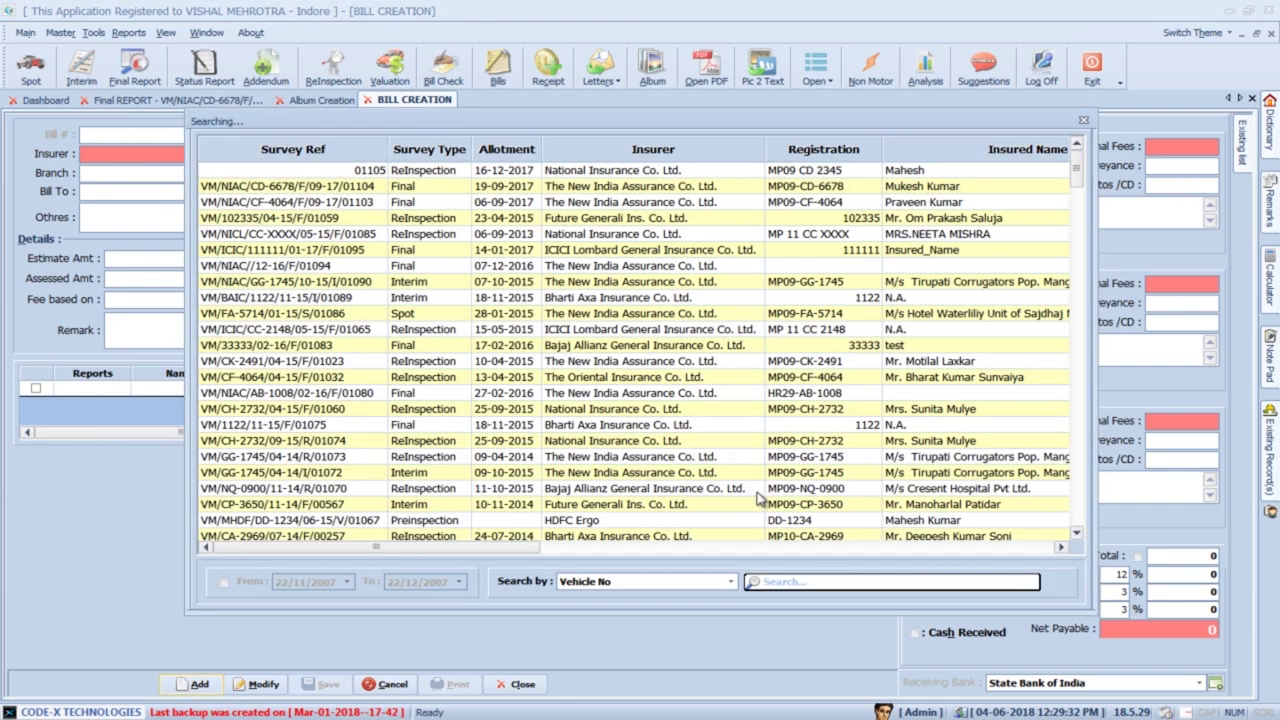
pyautogui.press('Return')
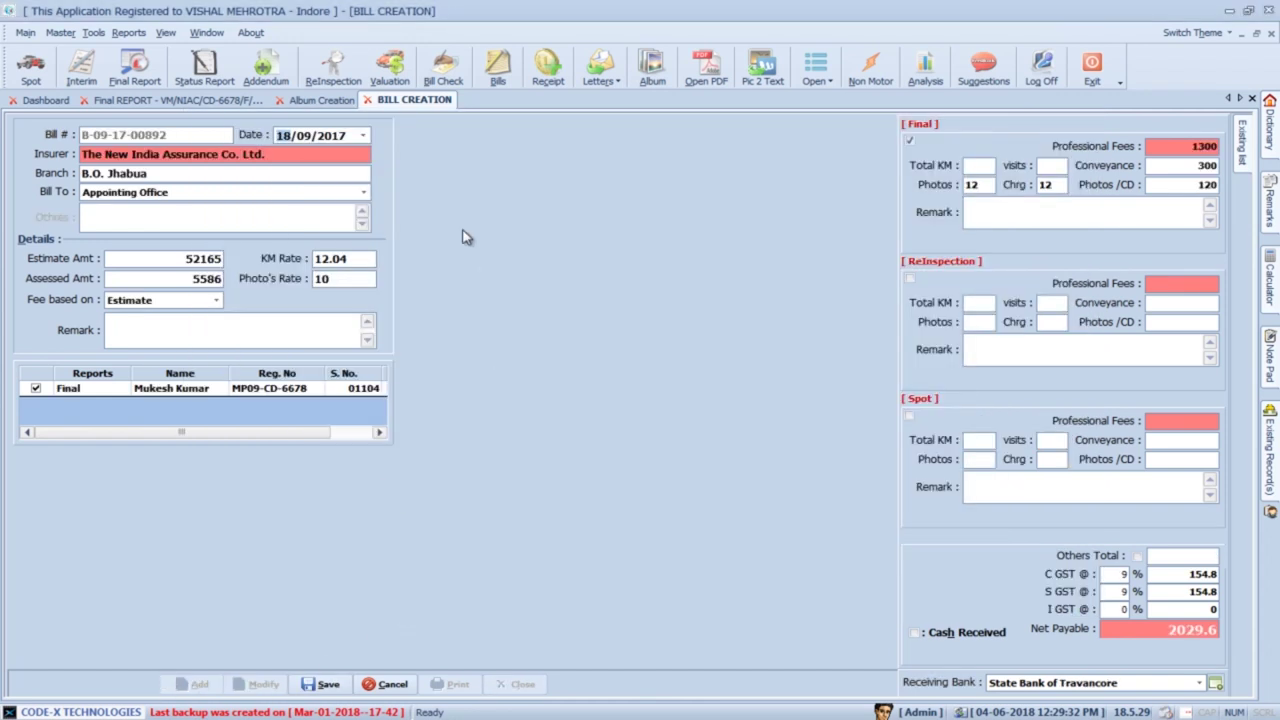
pyautogui.press('Tab')
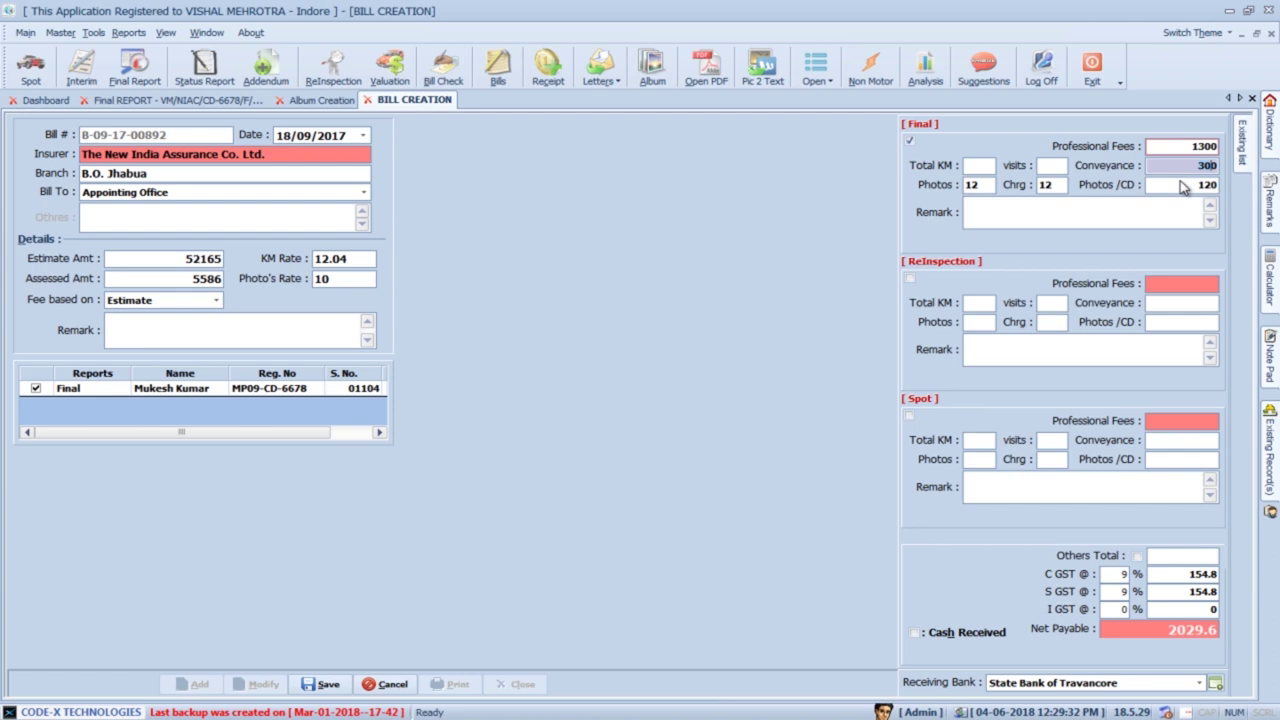
pyautogui.press('Tab')
pyautogui.press('Tab')
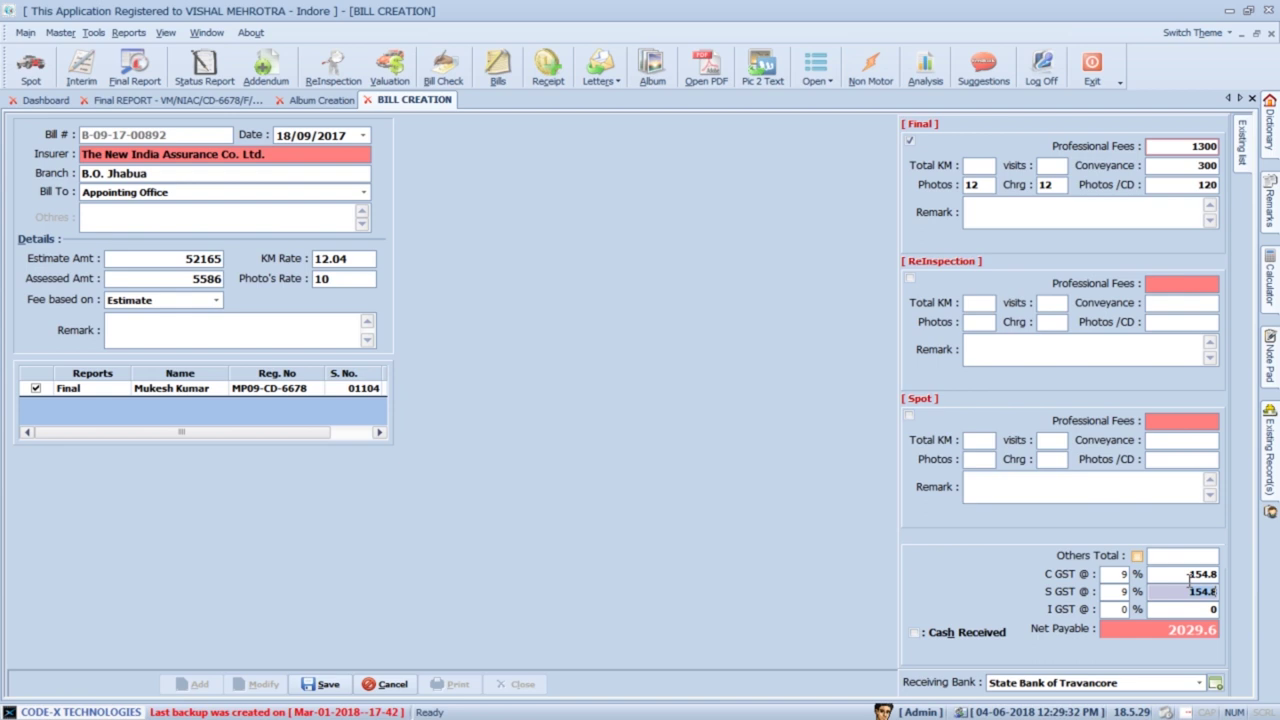
pyautogui.click(1137, 555)
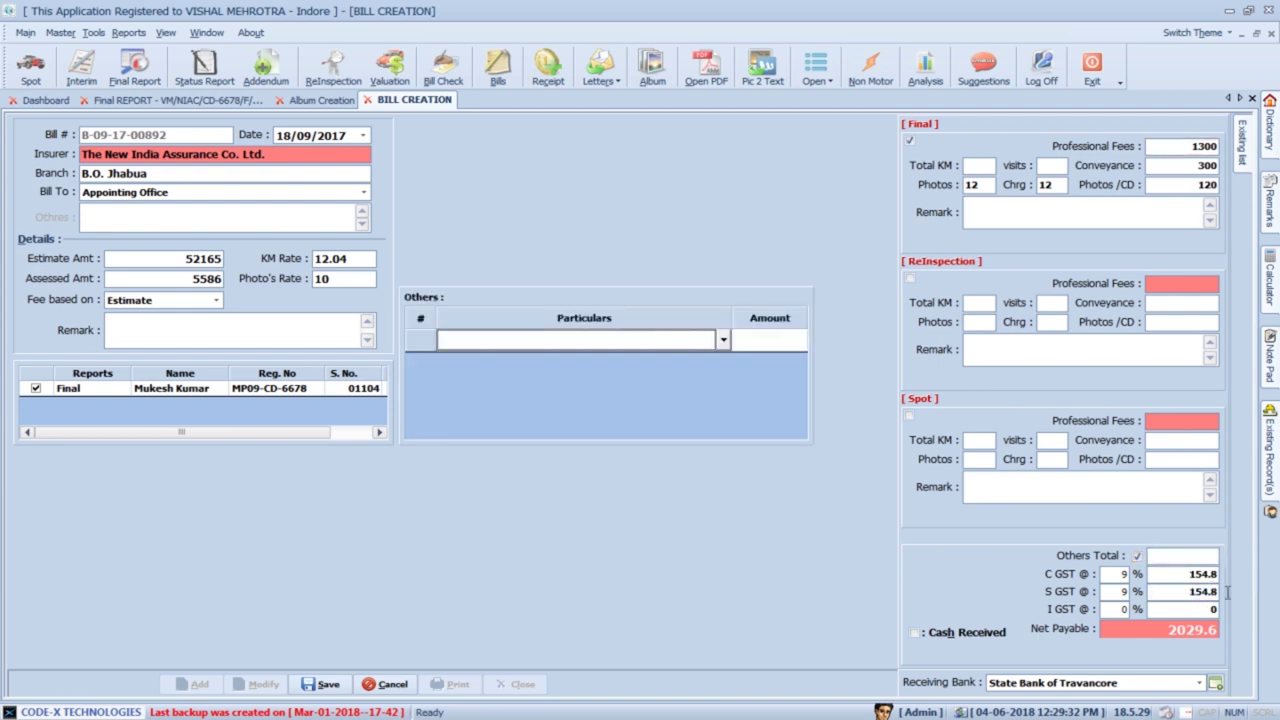
# Step: Add Courier Charges of 200 and DL Verification of 50 as extra charges
pyautogui.press('Down')
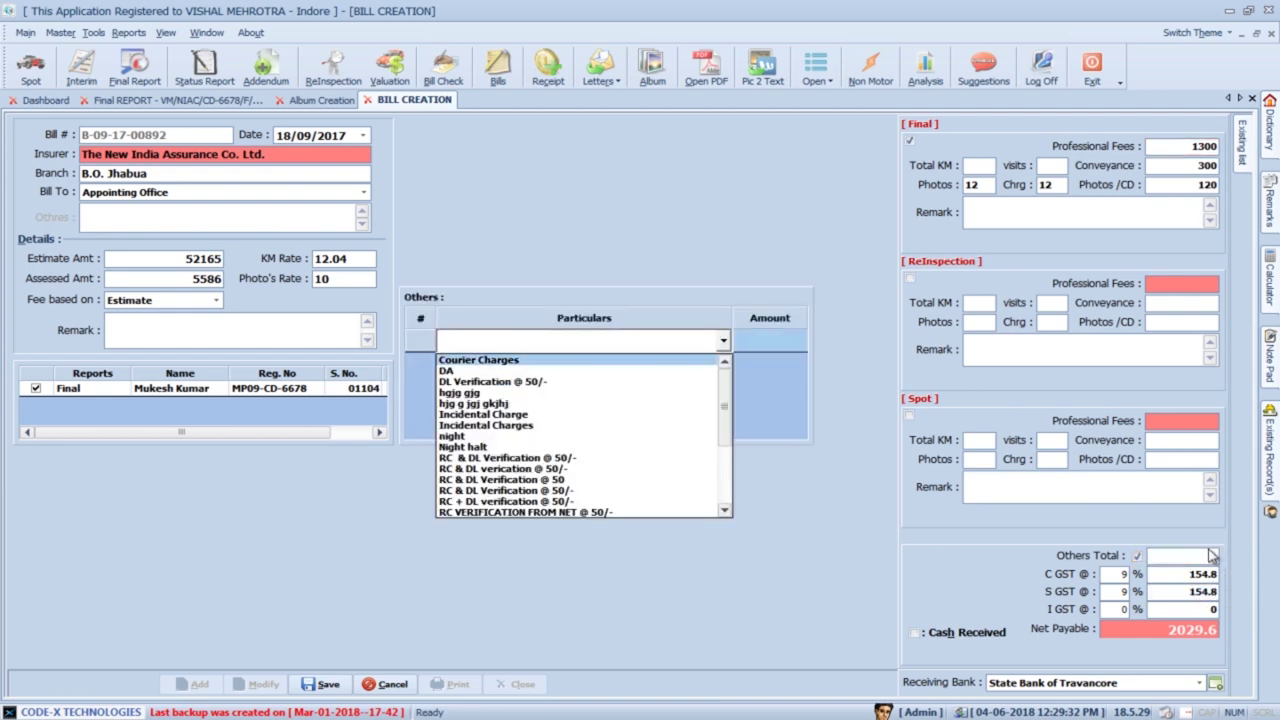
pyautogui.press('Return')
pyautogui.press('Tab')
pyautogui.write('2')
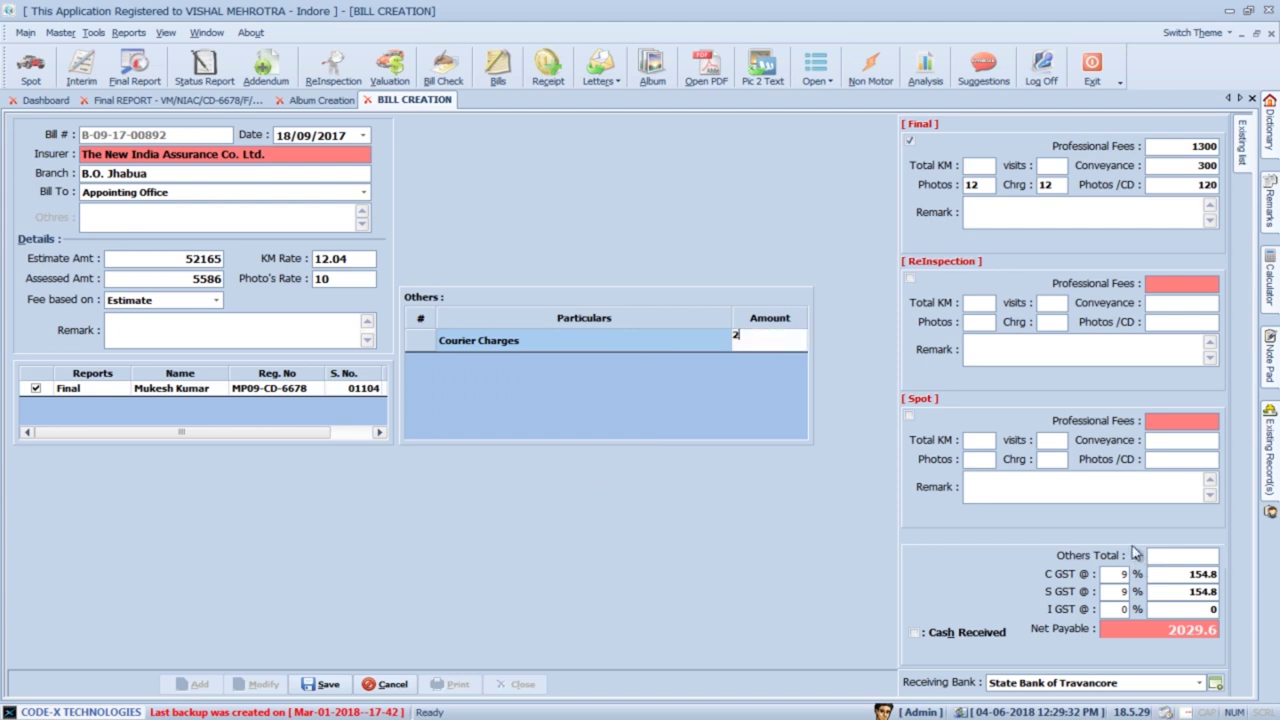
pyautogui.press('Tab')
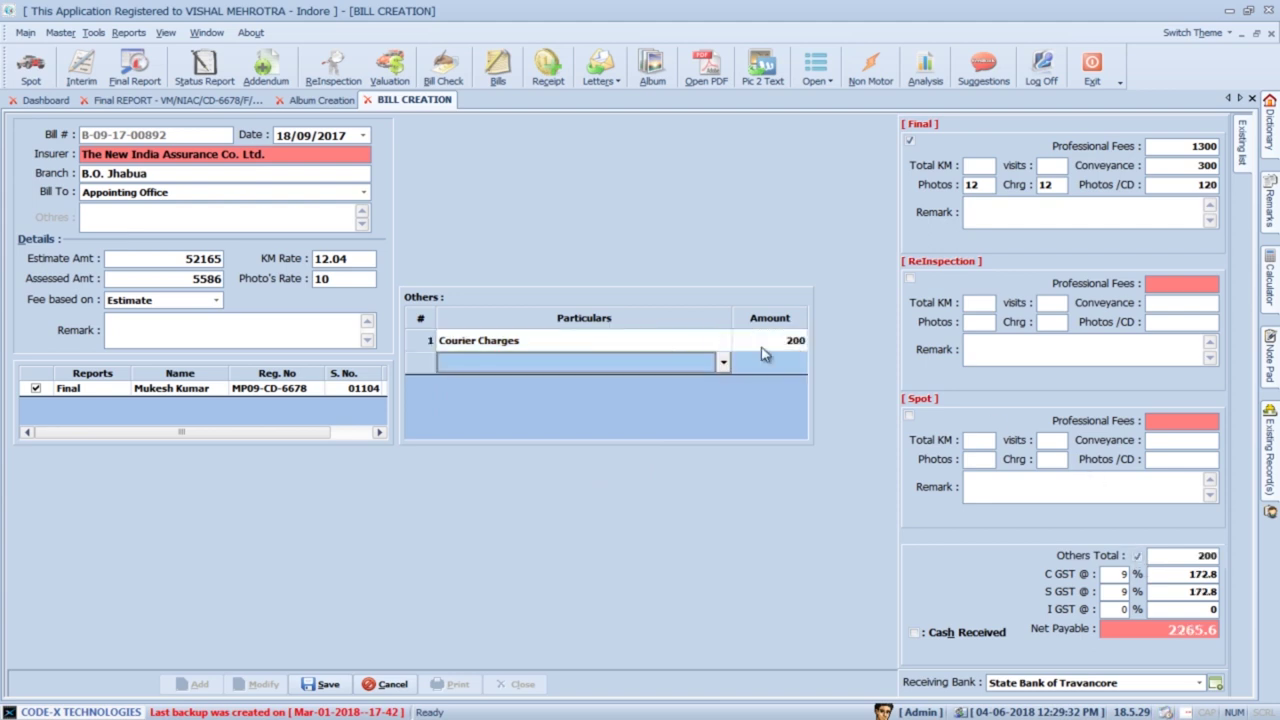
pyautogui.write('DL Verification @ 50/-')
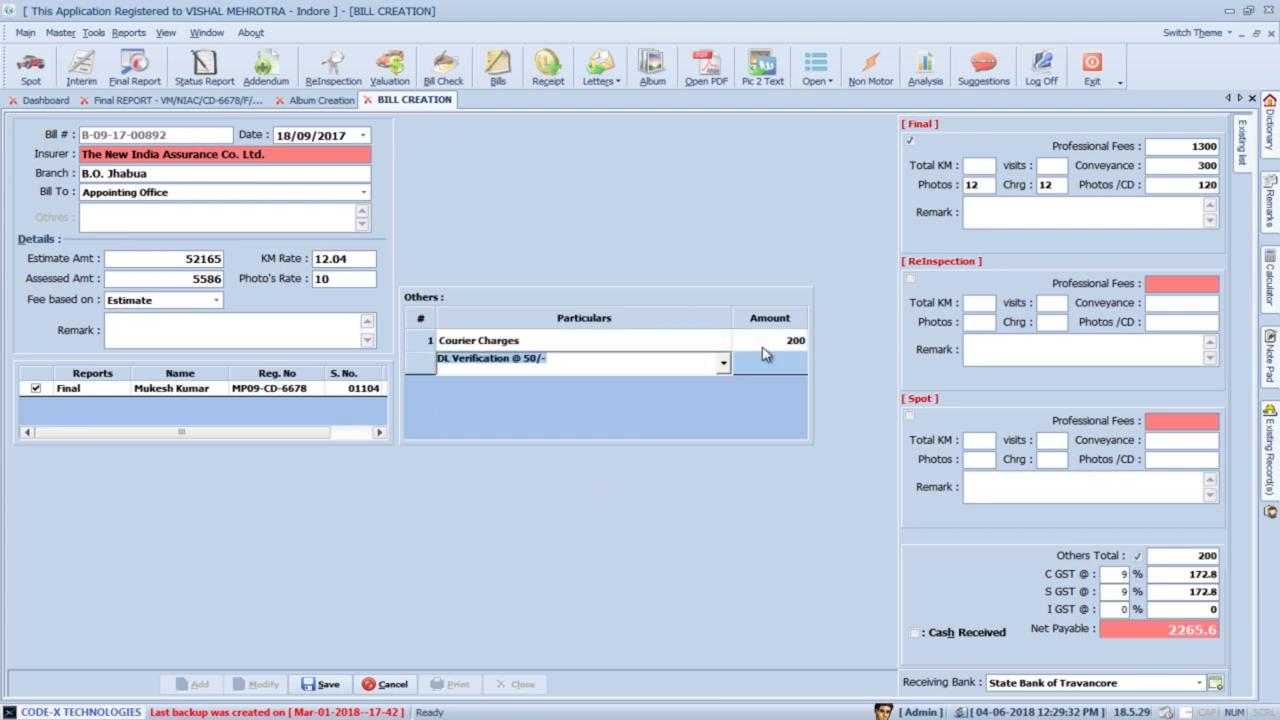
pyautogui.press('Tab')
pyautogui.write('50')
pyautogui.press('Tab')
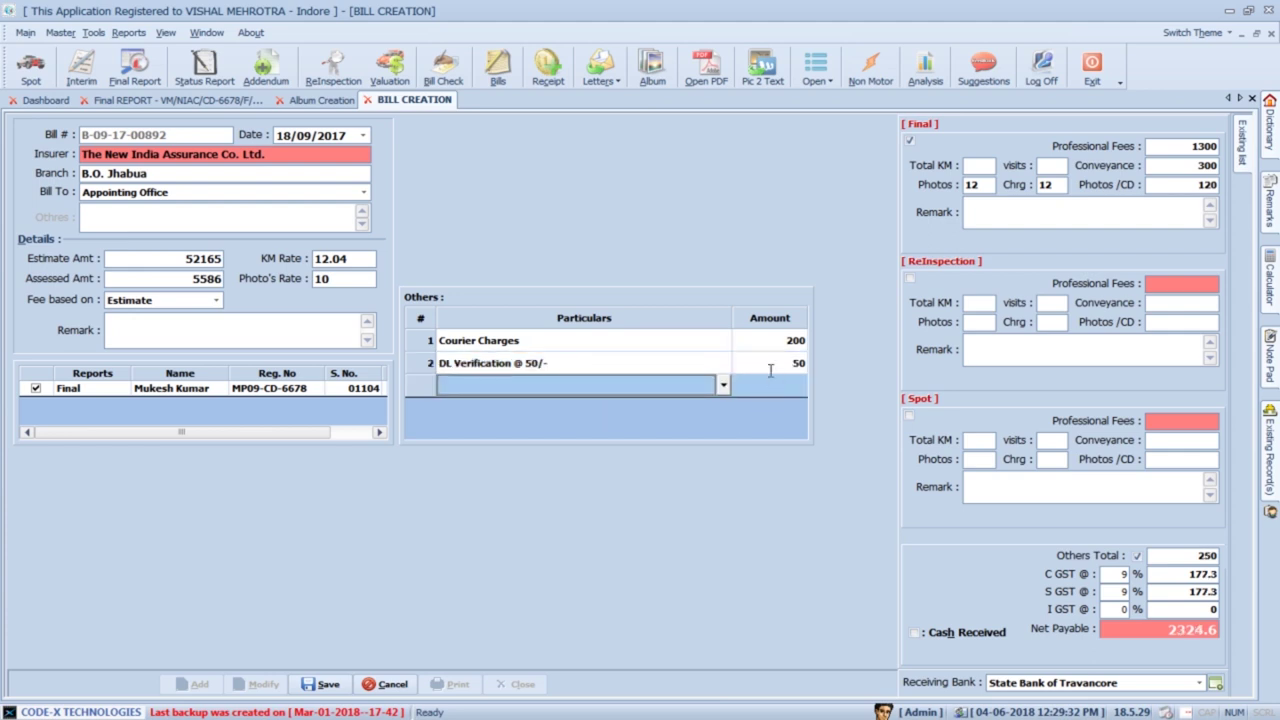
# Step: Save the bill with net payable 2324.6 and open its print preview
pyautogui.click(322, 684)
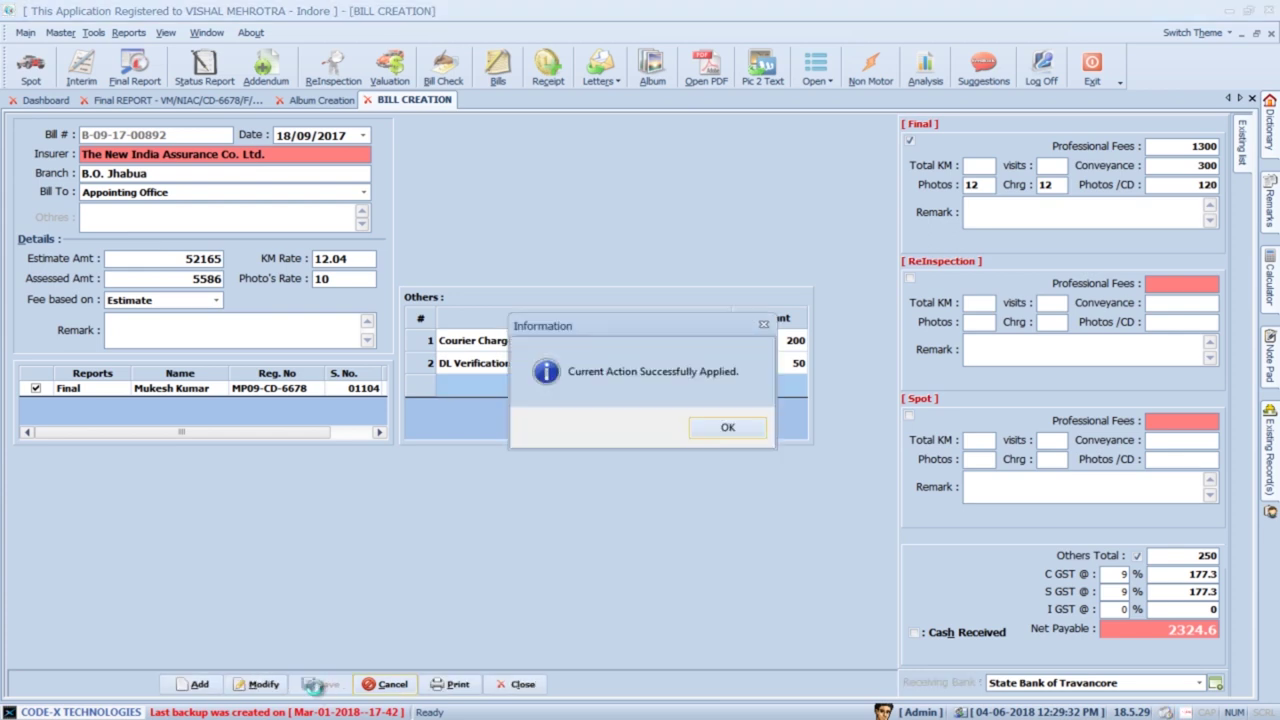
pyautogui.press('Return')
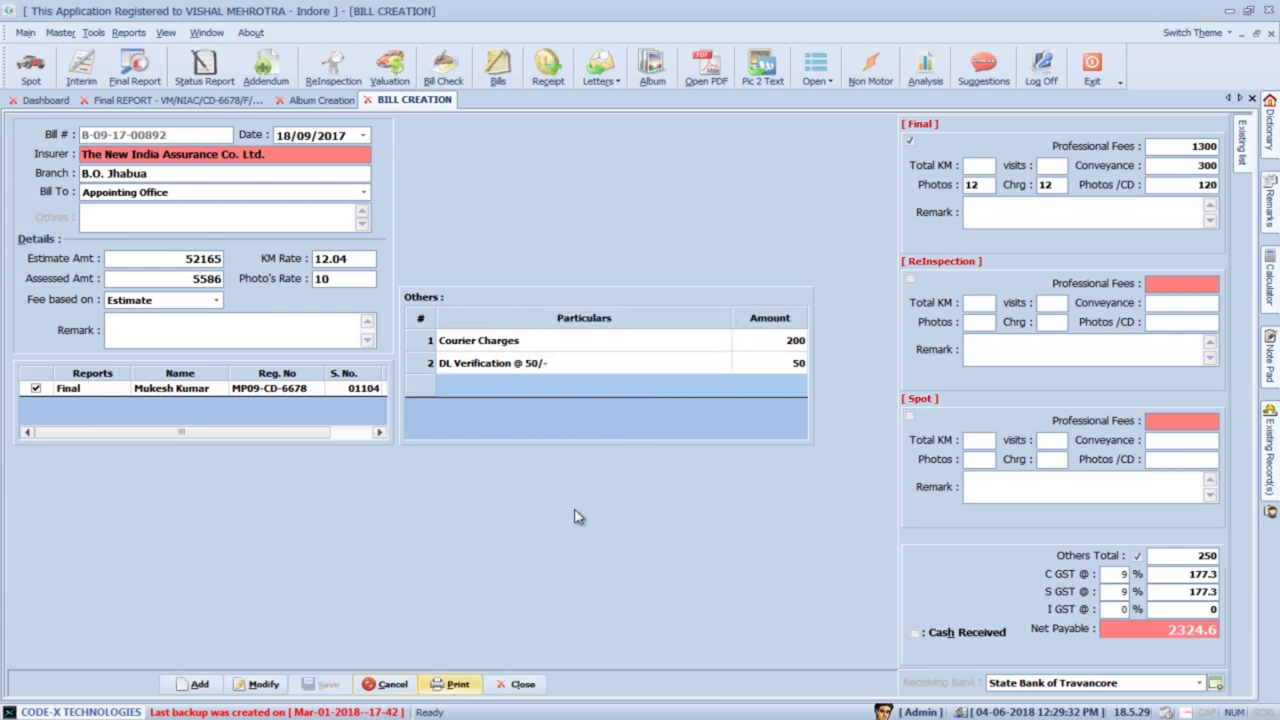
pyautogui.click(443, 684)
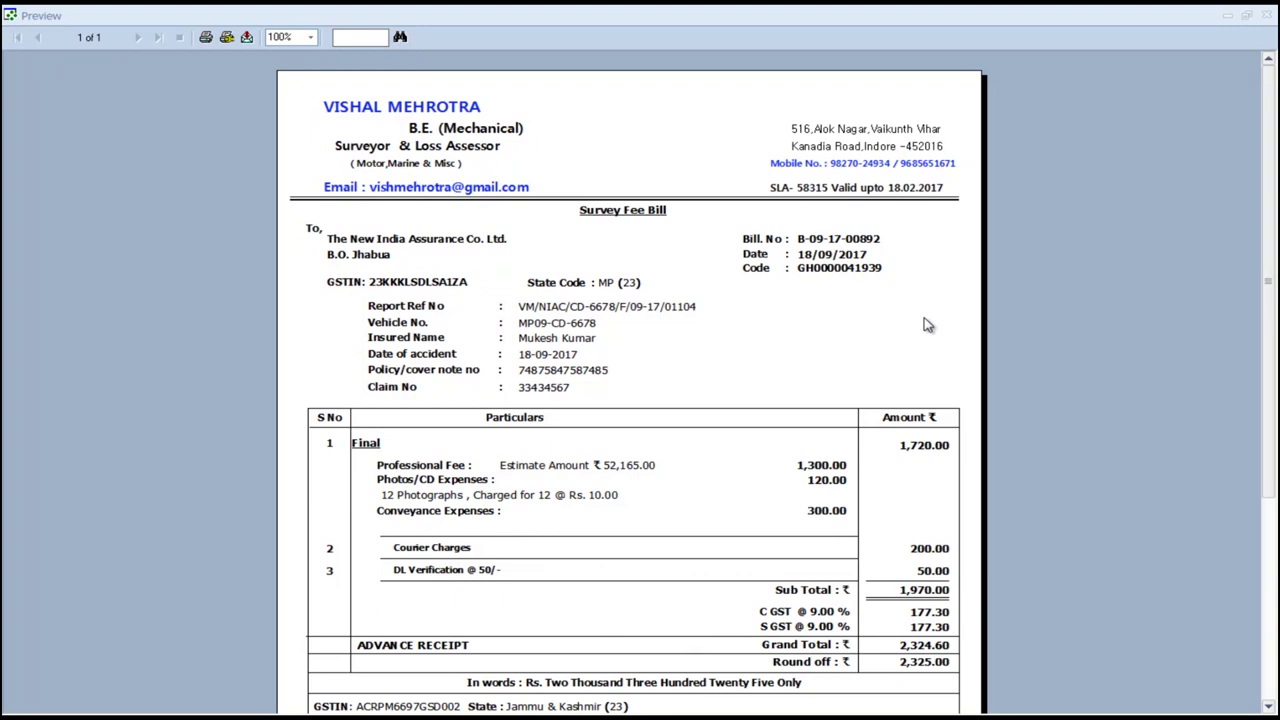
# Step: Scroll through the Survey Fee Bill preview showing the extra charges and GST
pyautogui.scroll(-5, 927, 325)
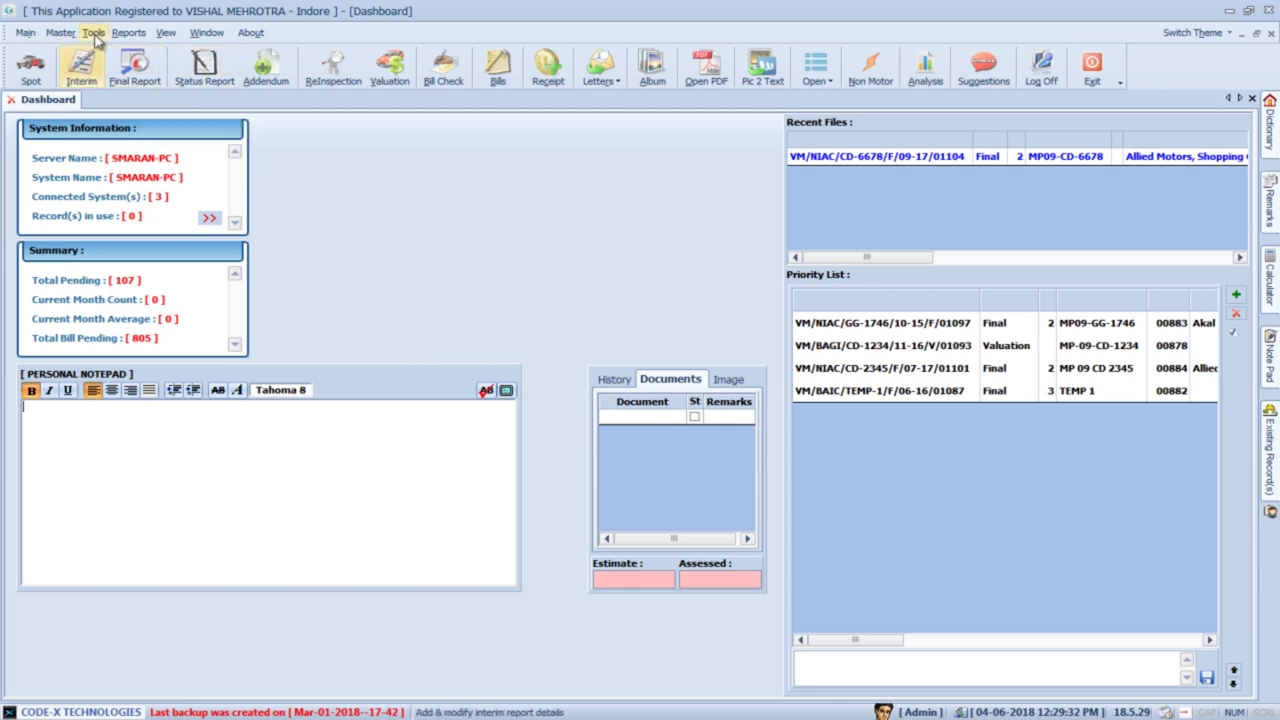
pyautogui.click(126, 33)
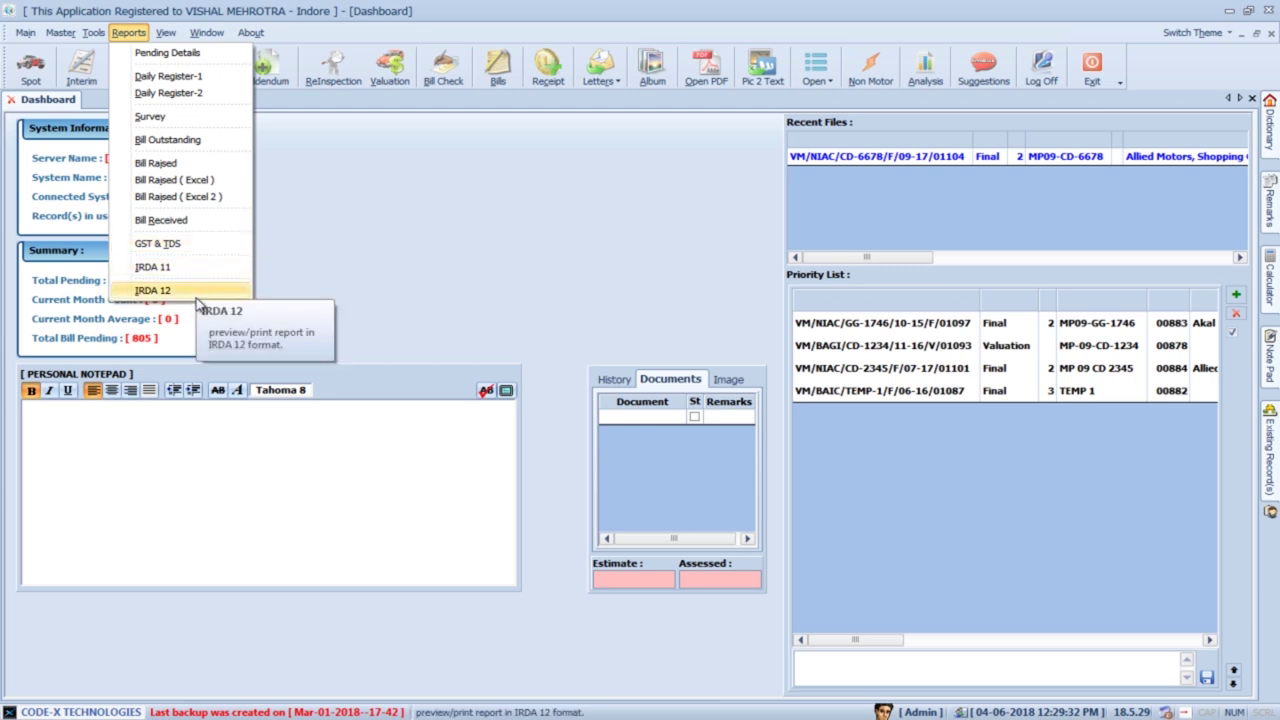
pyautogui.click(205, 182)
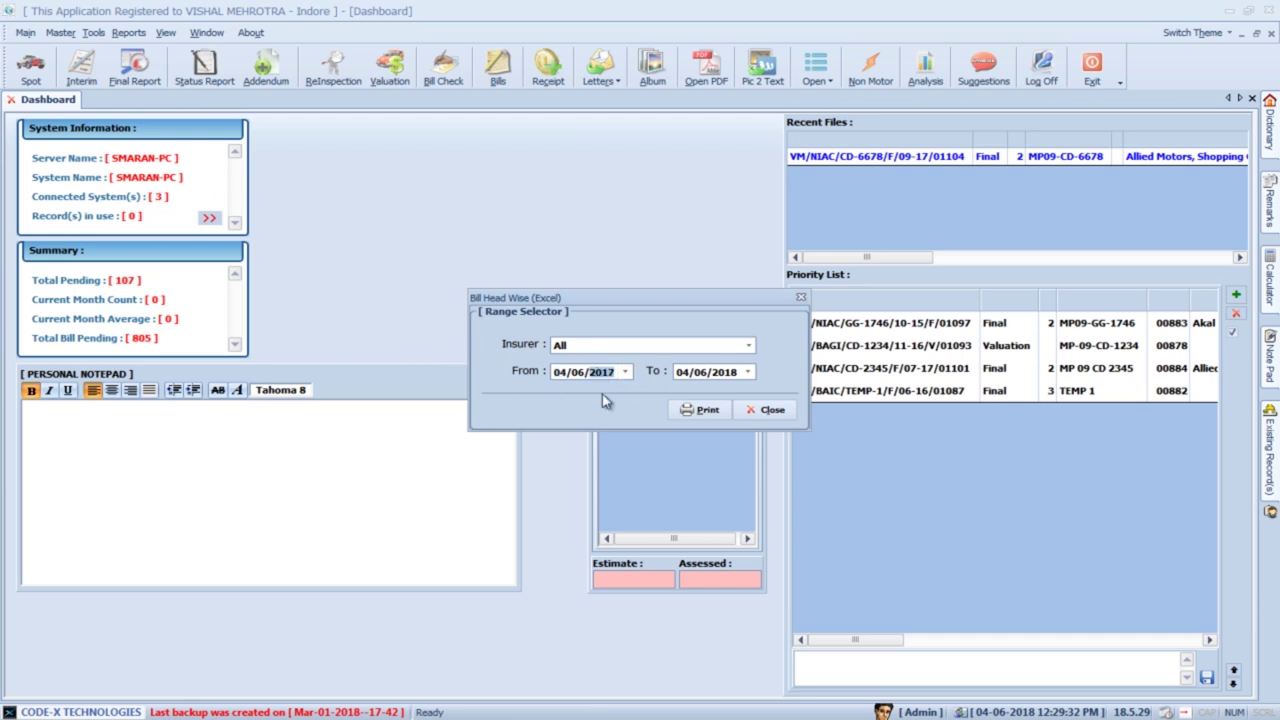
pyautogui.click(690, 410)
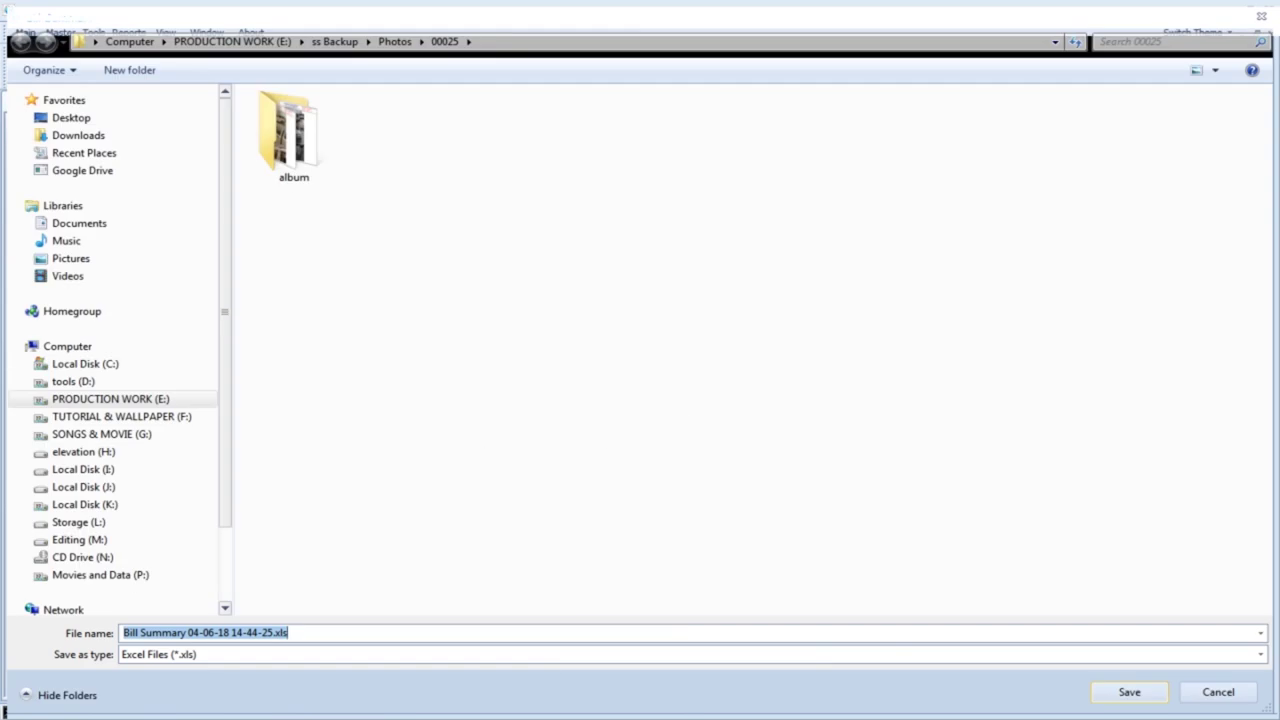
pyautogui.click(1150, 692)
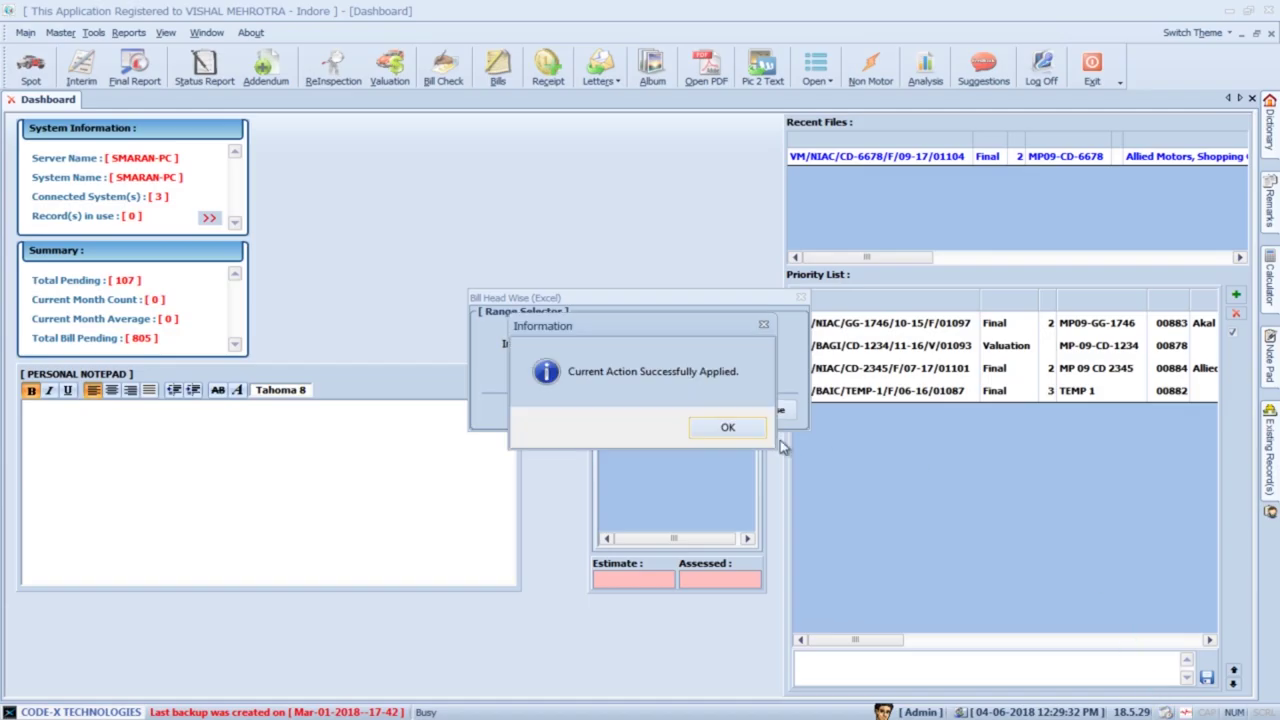
pyautogui.click(721, 432)
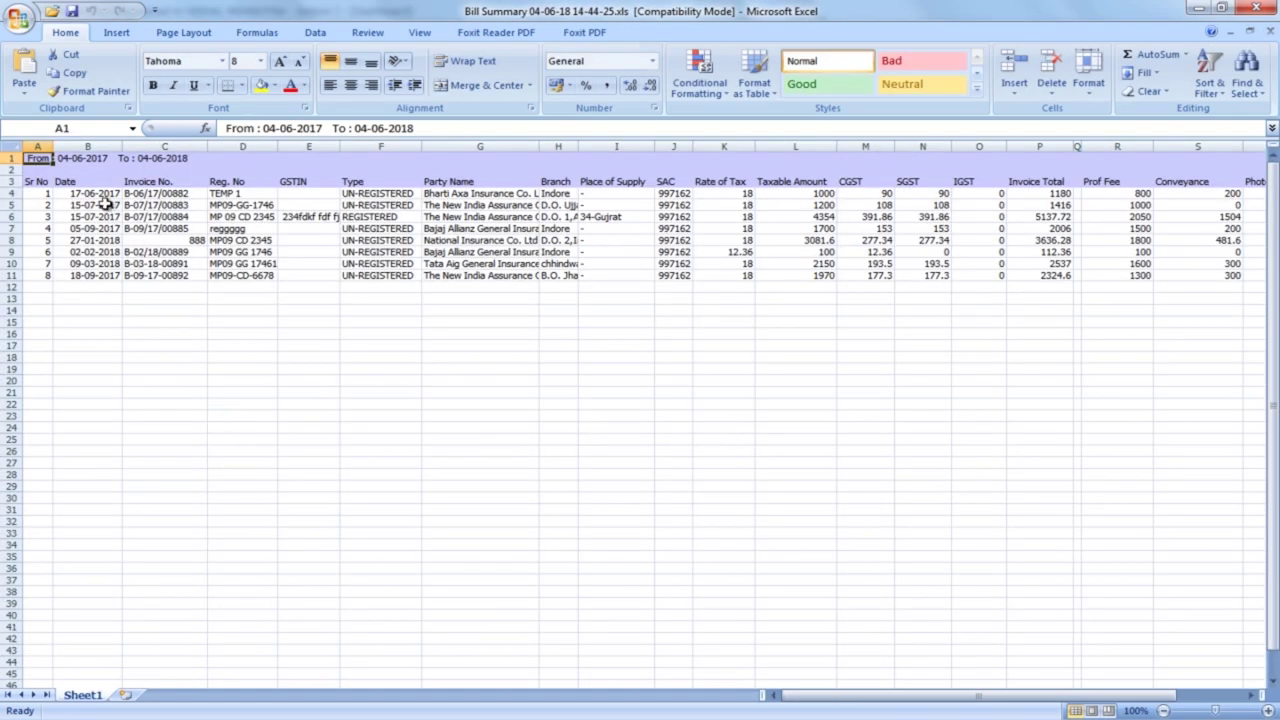
# Step: Select the Date, Invoice No., Reg. No, Type, Party Name, SAC, Rate of Tax and Taxable Amount values
pyautogui.moveTo(105, 193); pyautogui.dragTo(105, 275)
pyautogui.moveTo(145, 195); pyautogui.dragTo(148, 262)
pyautogui.moveTo(245, 195); pyautogui.dragTo(248, 277)
pyautogui.click(362, 193)
pyautogui.moveTo(362, 193); pyautogui.dragTo(366, 276)
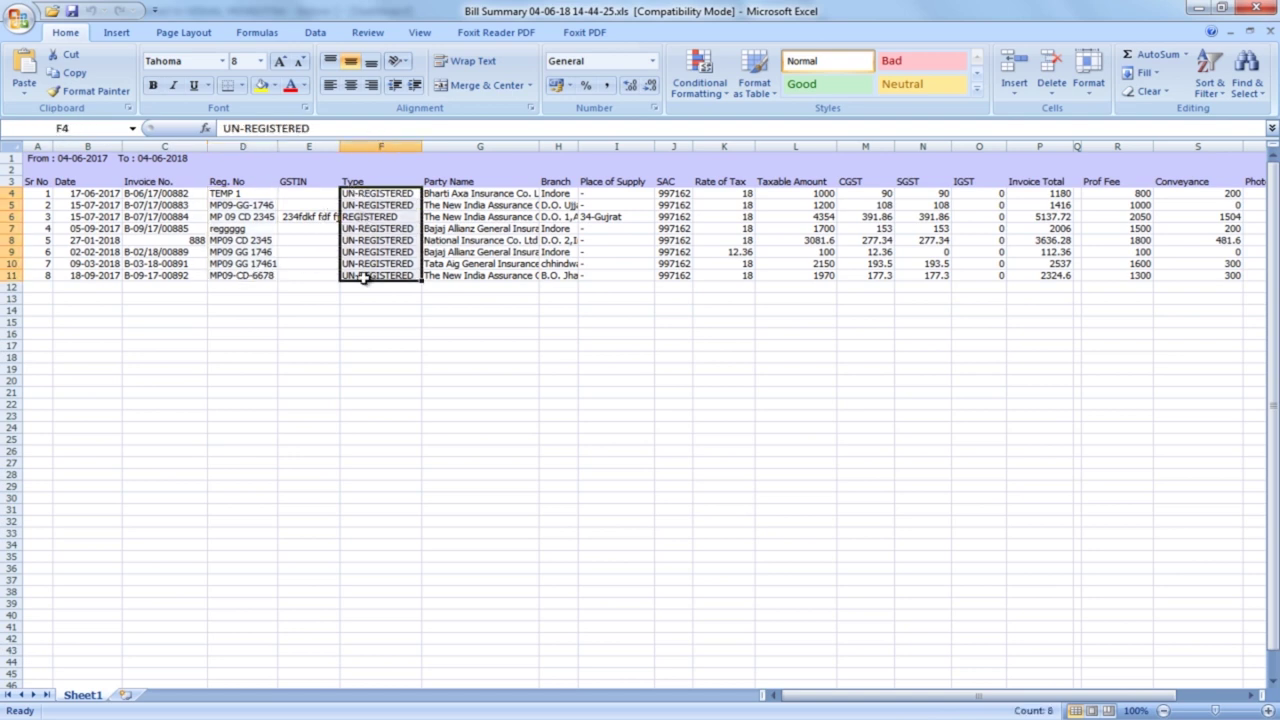
pyautogui.moveTo(480, 196); pyautogui.dragTo(495, 276)
pyautogui.moveTo(673, 193); pyautogui.dragTo(700, 300)
pyautogui.moveTo(745, 193); pyautogui.dragTo(746, 276)
pyautogui.moveTo(815, 193); pyautogui.dragTo(818, 276)
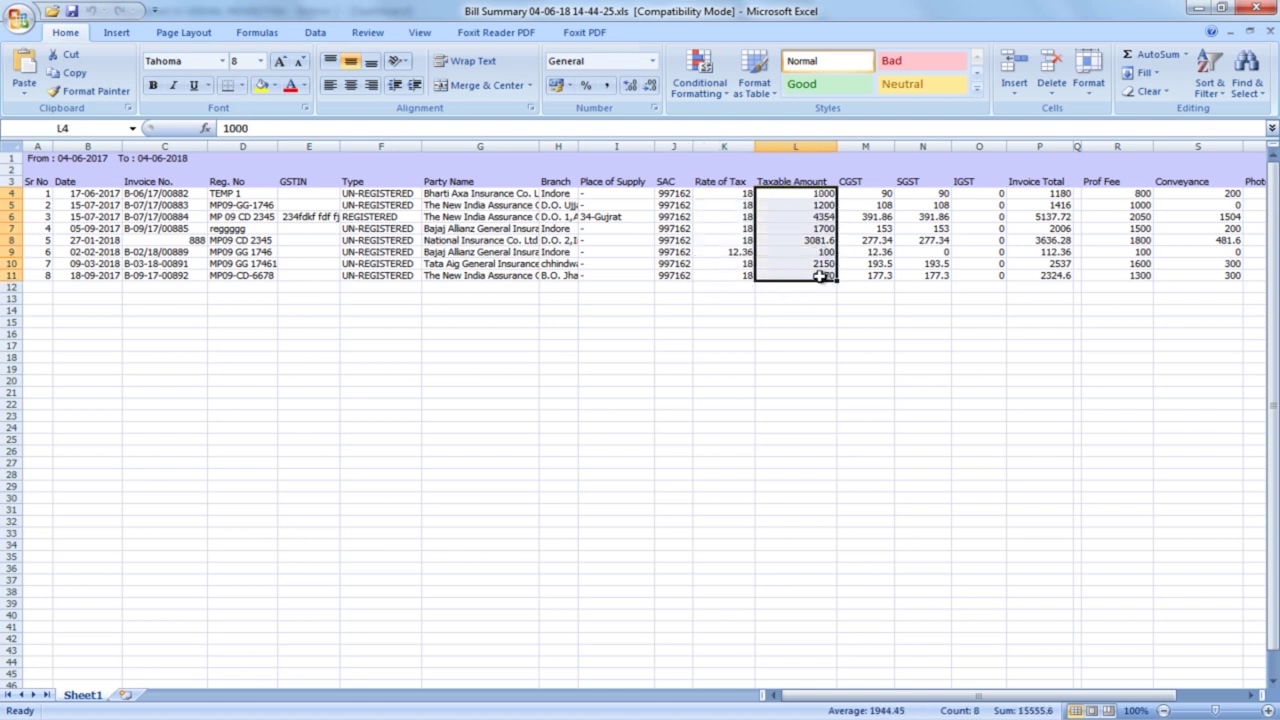